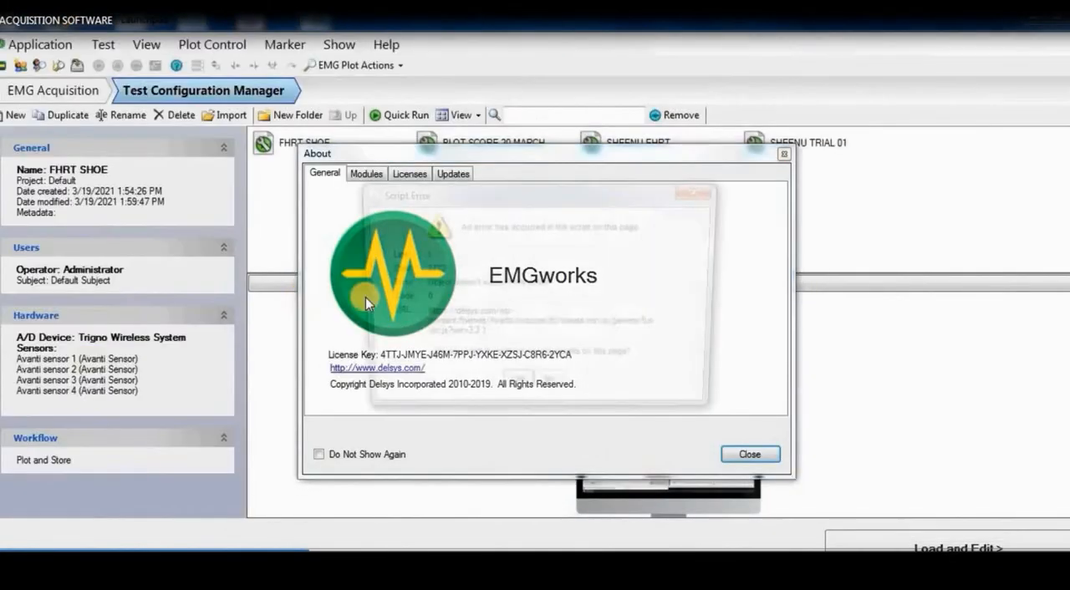
Continue running scripts despite the script error and dismiss the About window.
left_click(518, 391)
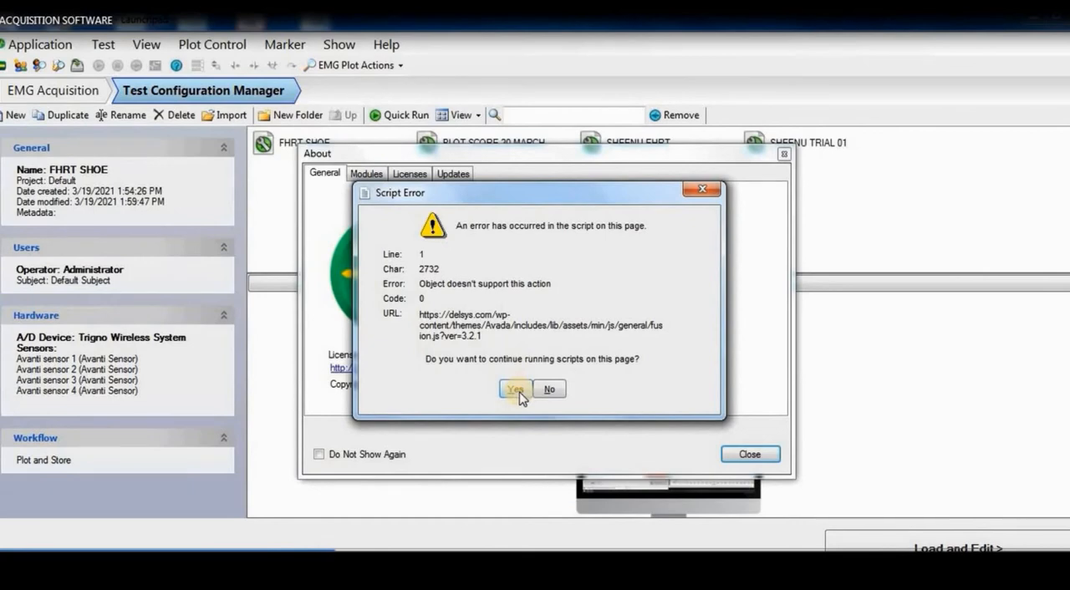
left_click(752, 455)
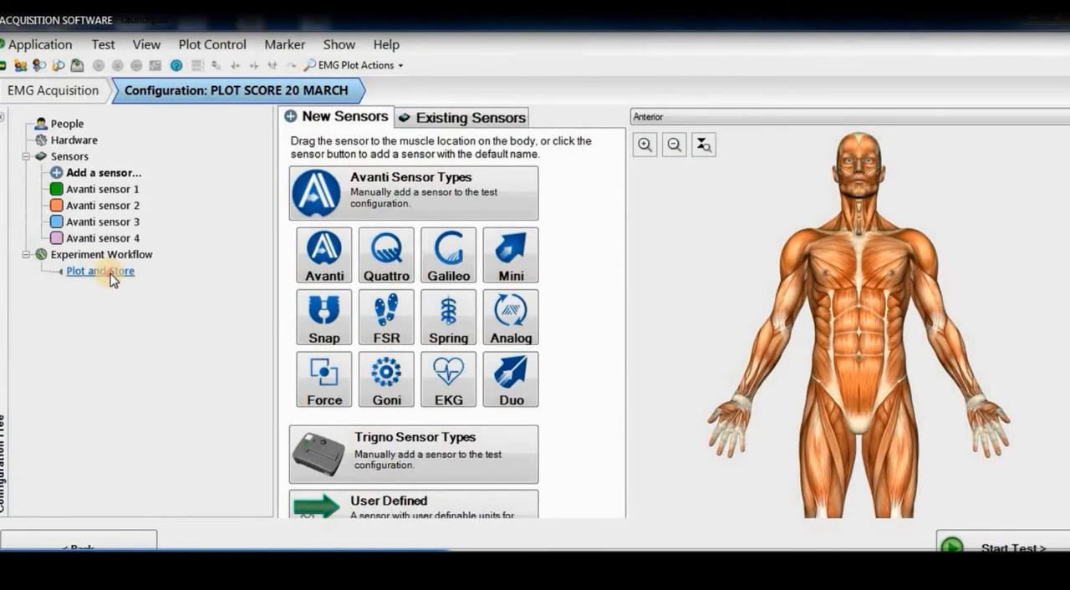
Open the Plot and Store task's settings in the experiment workflow and set its run time to 1 minute.
left_click(110, 272)
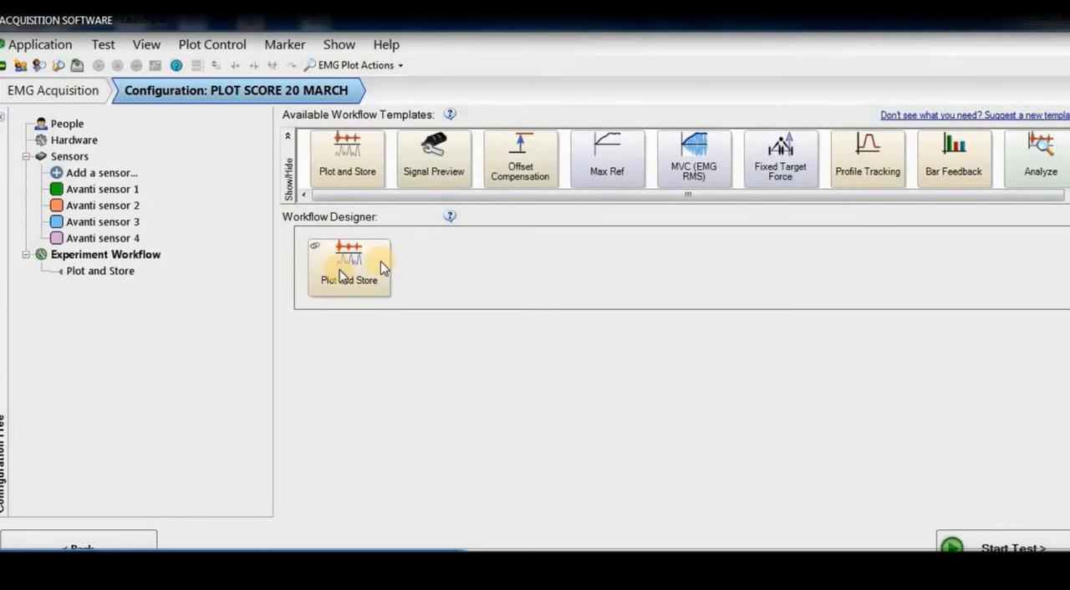
left_click(340, 276)
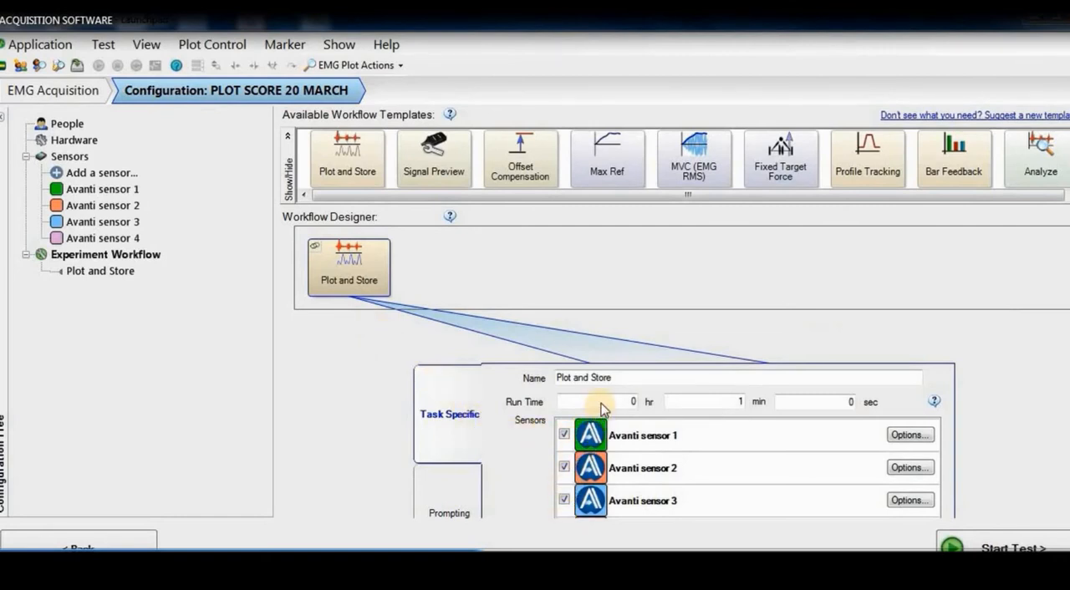
type("1")
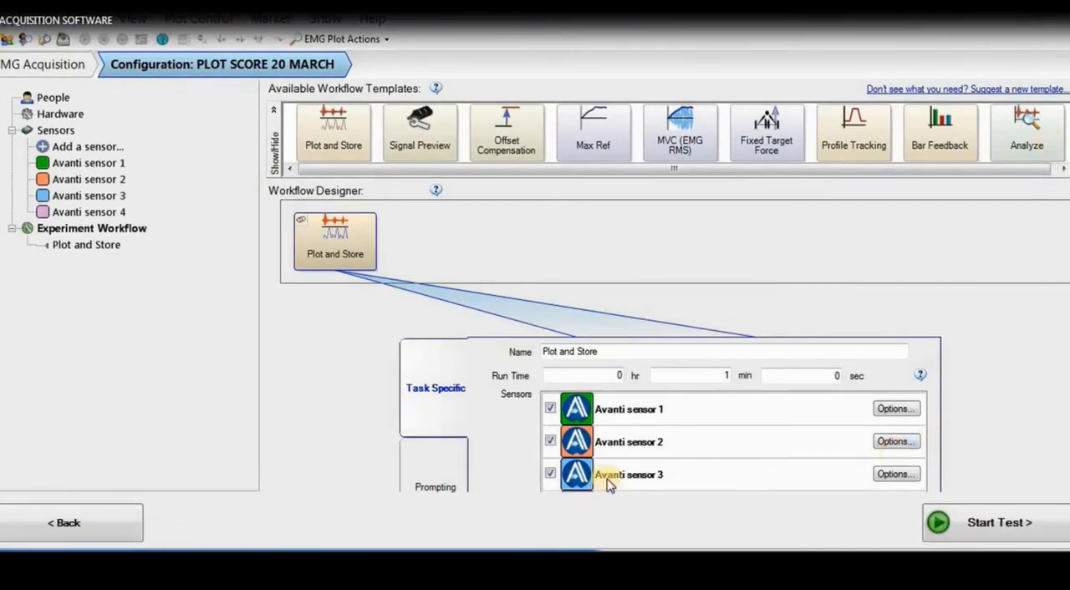
Examine the Plot and Store task's timed prompts from 1 sec onward, checking each one's subject text, time and sound file.
left_click(448, 466)
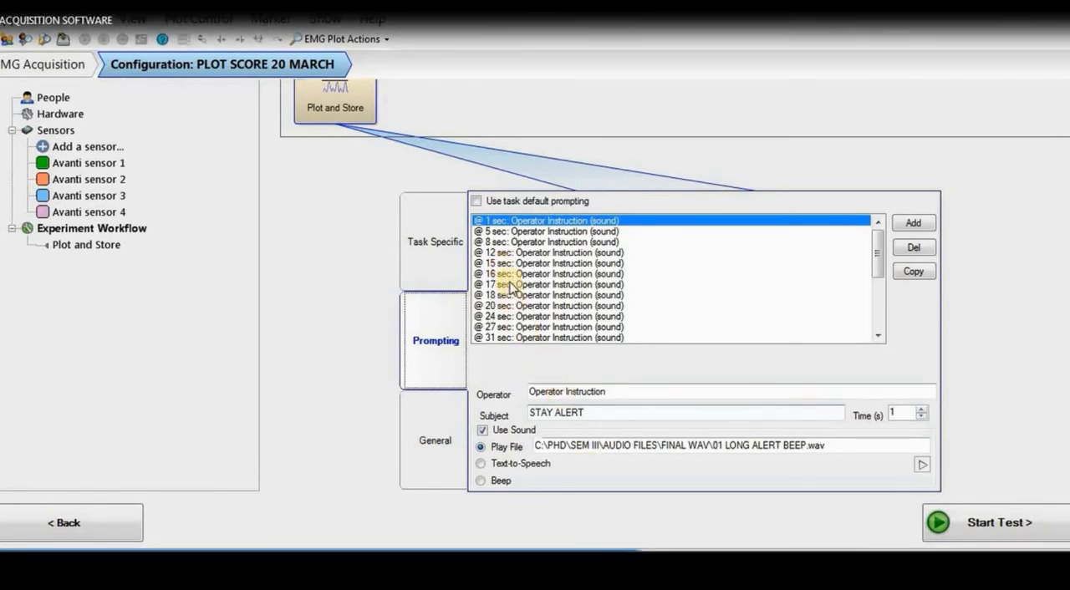
left_click(539, 264)
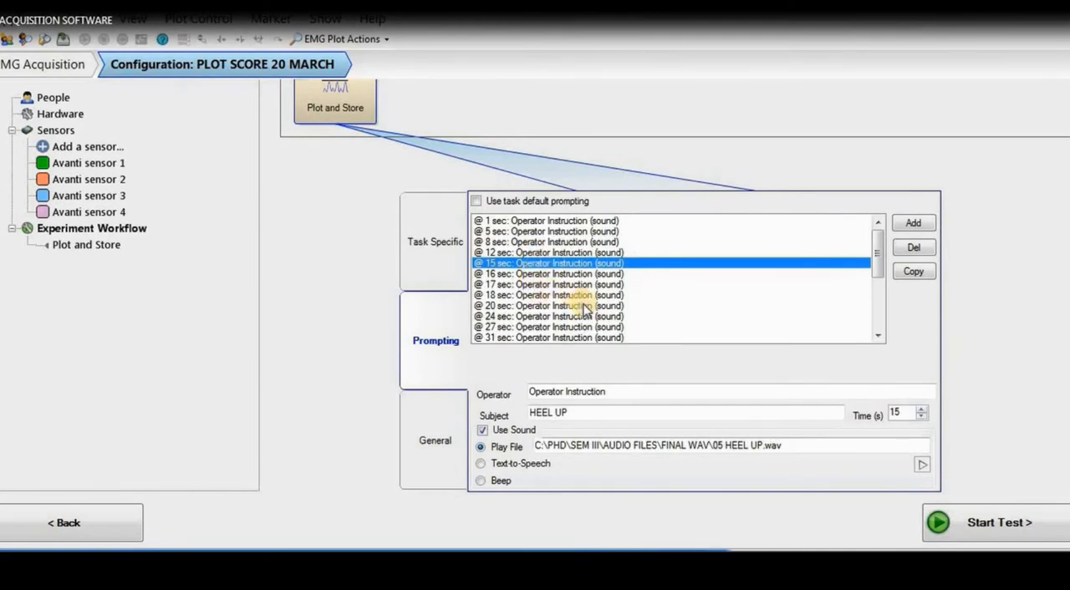
left_click(611, 222)
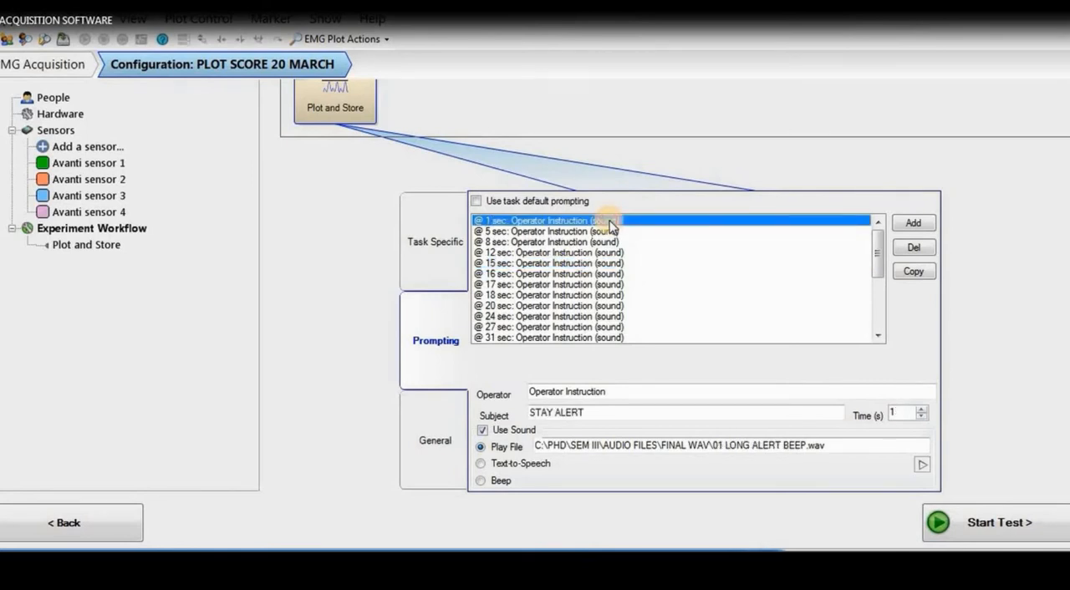
key("Down")
key("Down")
key("Down")
key("Down")
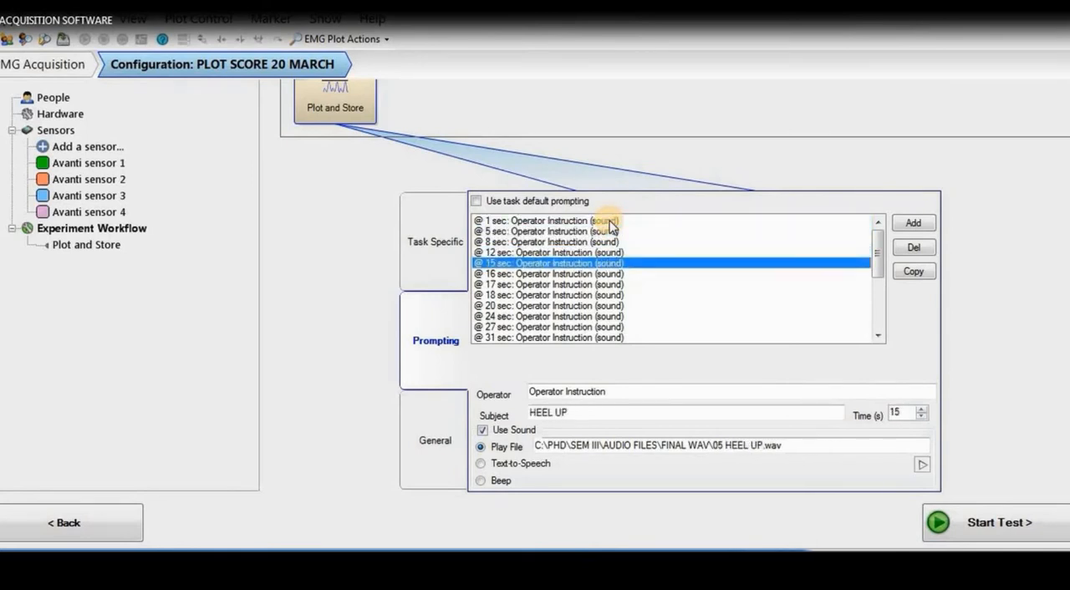
key("Down")
key("Down")
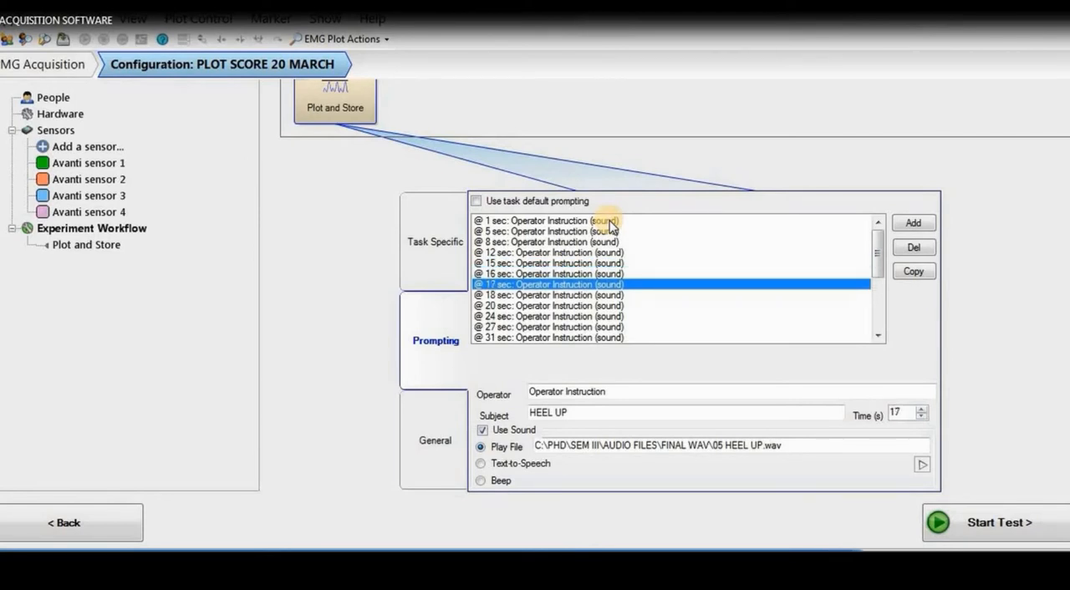
key("Down")
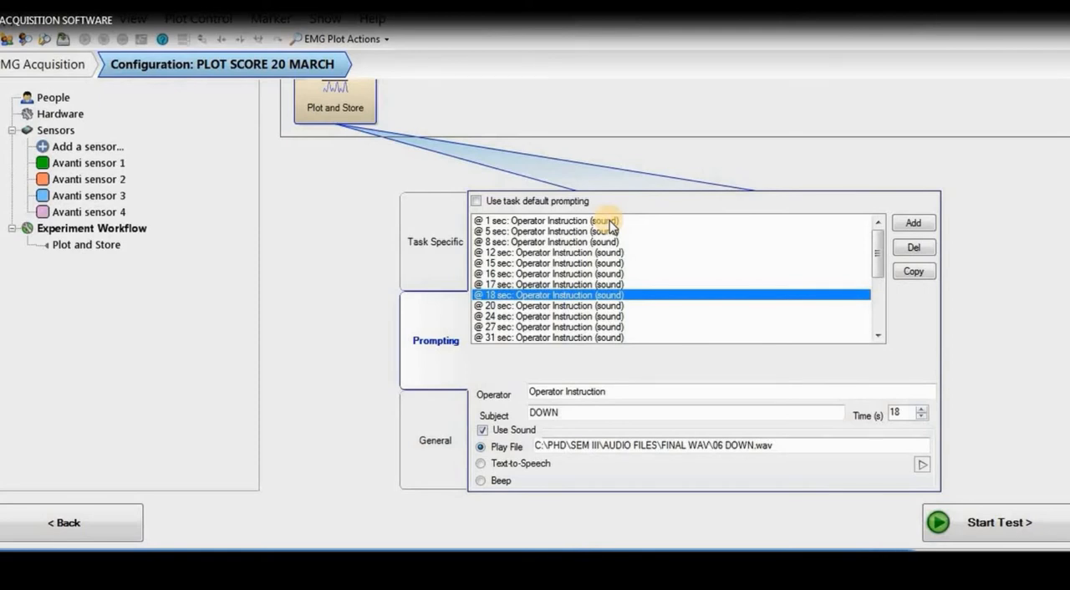
key("Down")
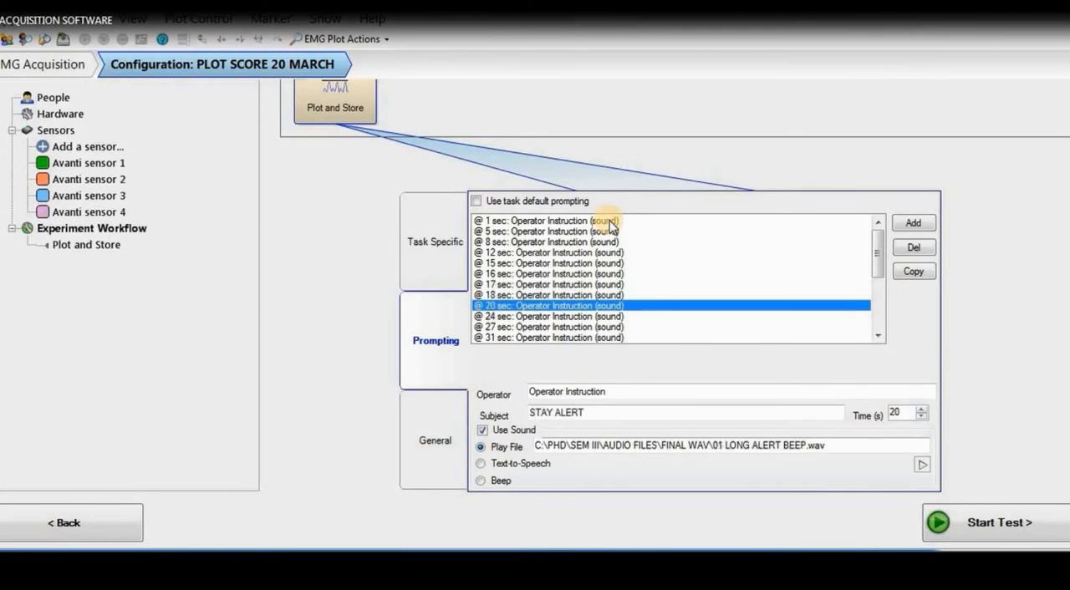
key("Down")
key("Down")
key("Up")
key("Up")
key("Up")
key("Up")
key("Up")
key("Up")
key("Up")
key("Up")
key("Up")
key("Up")
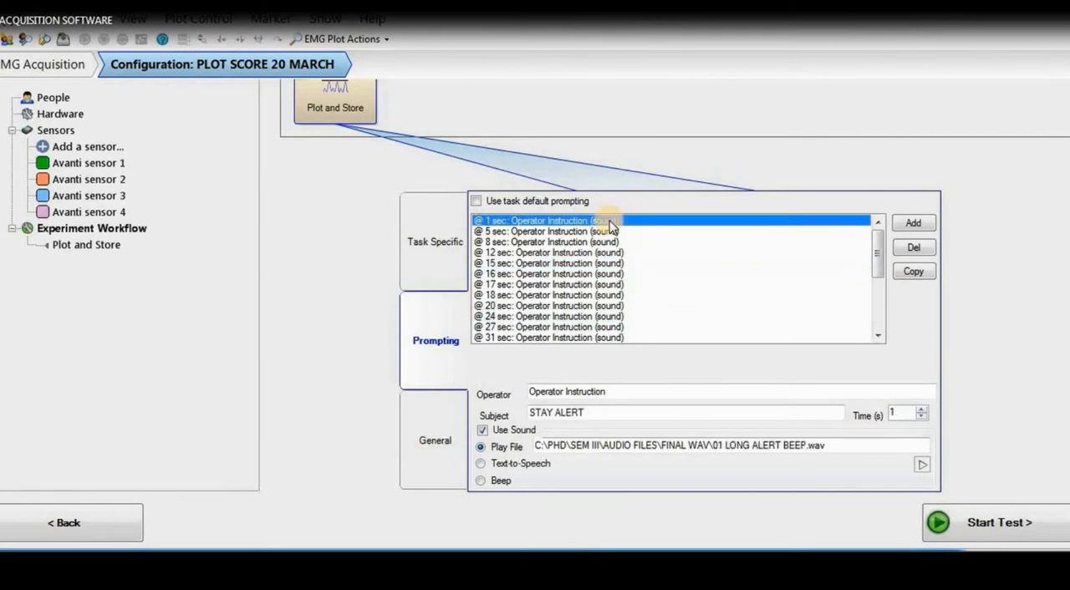
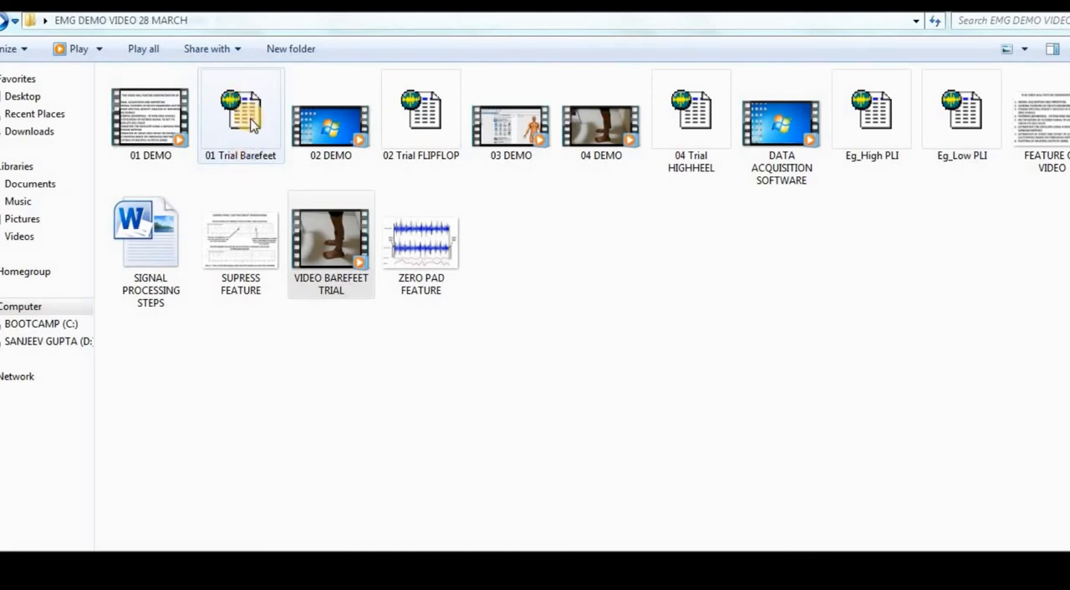
Open the 01 Trial Barefeet recording in EMGworks Analysis, start a new workspace named DEMONSTRATION WORKSAPCE 28 MARCH 2021 and check its location path.
double_click(249, 115)
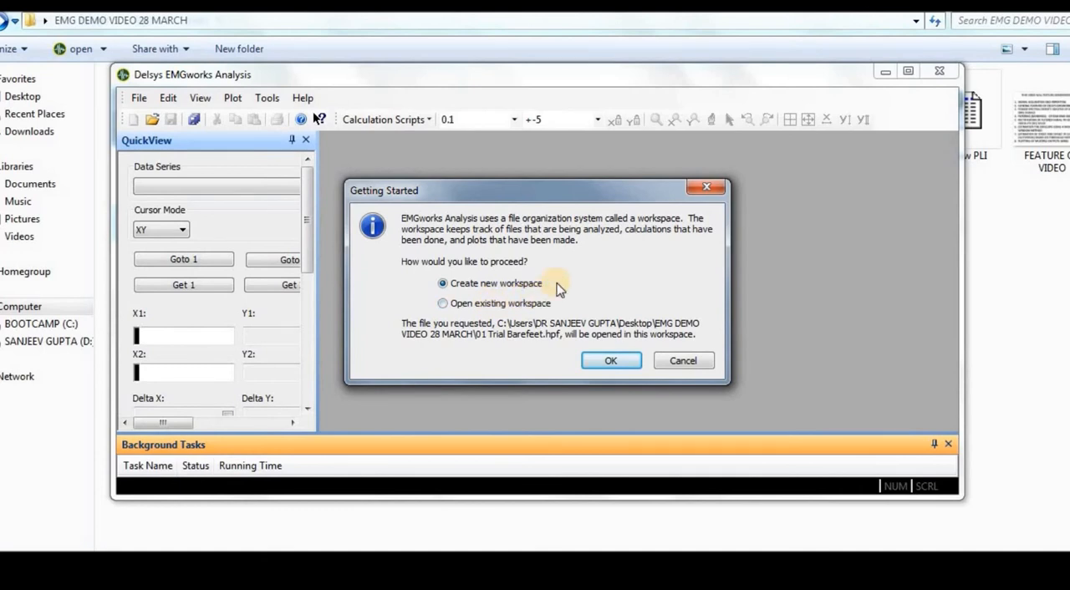
left_click(611, 362)
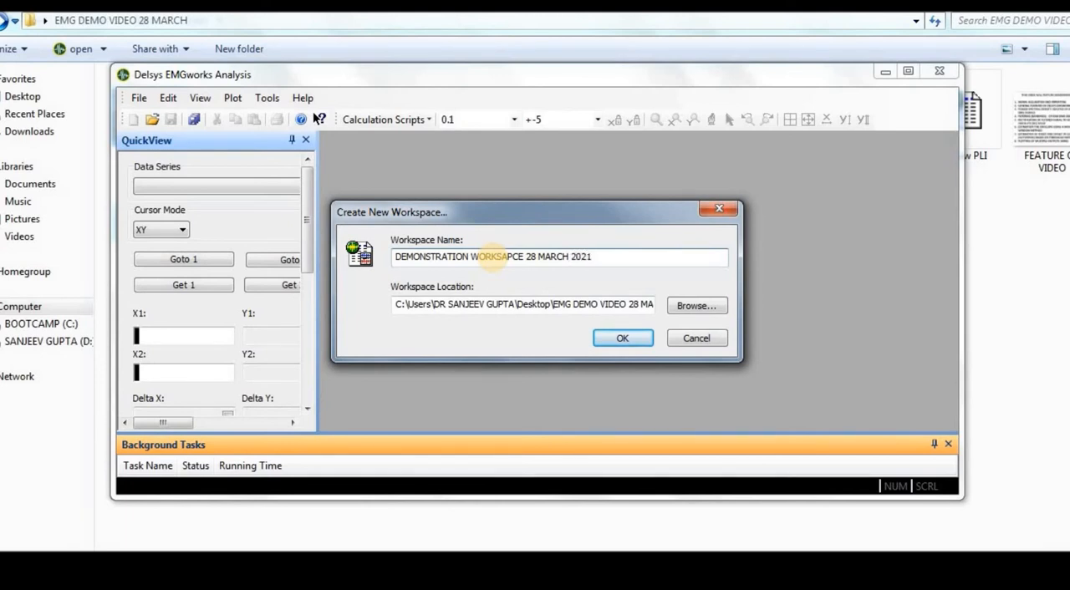
left_click(612, 304)
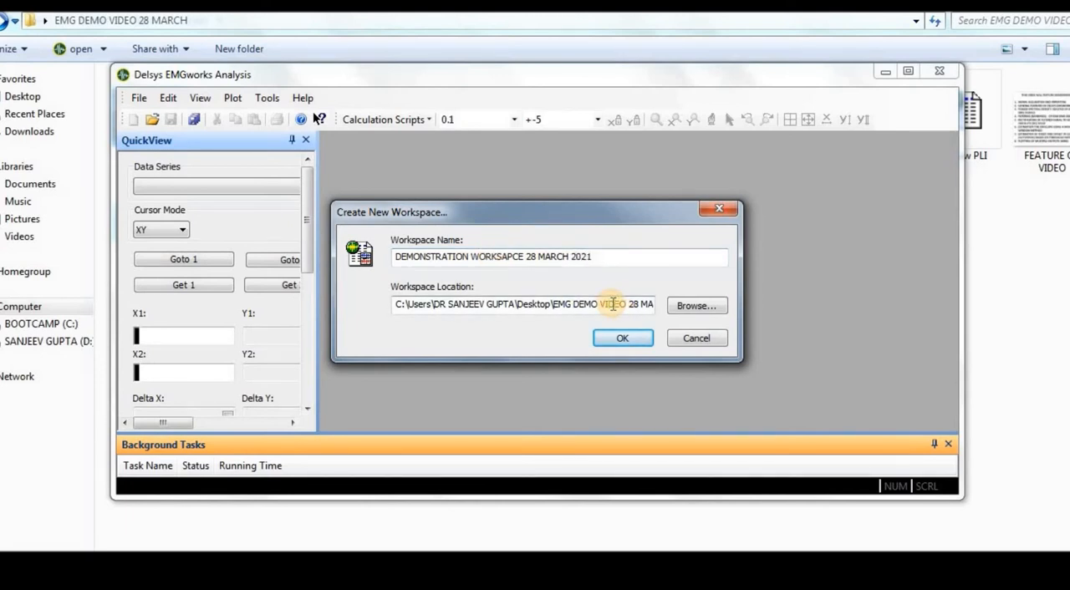
key("Right")
key("Right")
key("Right")
key("Right")
key("Right")
key("Right")
key("Right")
key("Right")
key("Right")
key("Right")
key("Right")
key("Right")
key("Right")
key("Right")
key("Right")
key("Right")
key("Right")
key("Right")
key("Right")
key("Right")
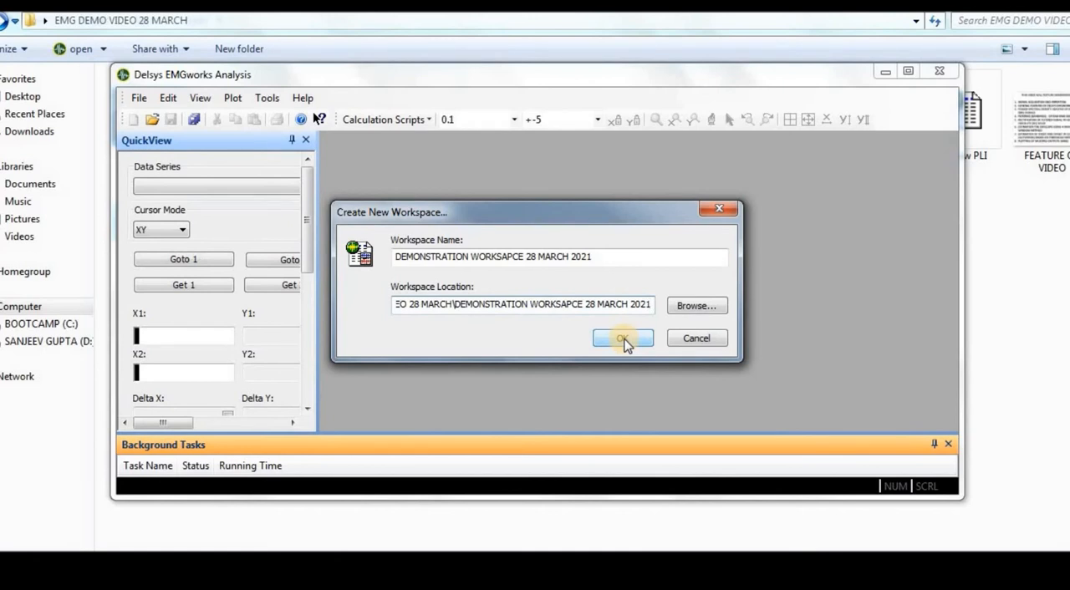
Create the workspace with its name shortened to DEMO WORKSAPCE 28 MARCH 2021, add the Barefeet file to it and maximize the window.
left_click(470, 255)
key("BackSpace")
key("BackSpace")
key("BackSpace")
key("BackSpace")
key("BackSpace")
key("BackSpace")
key("BackSpace")
key("BackSpace")
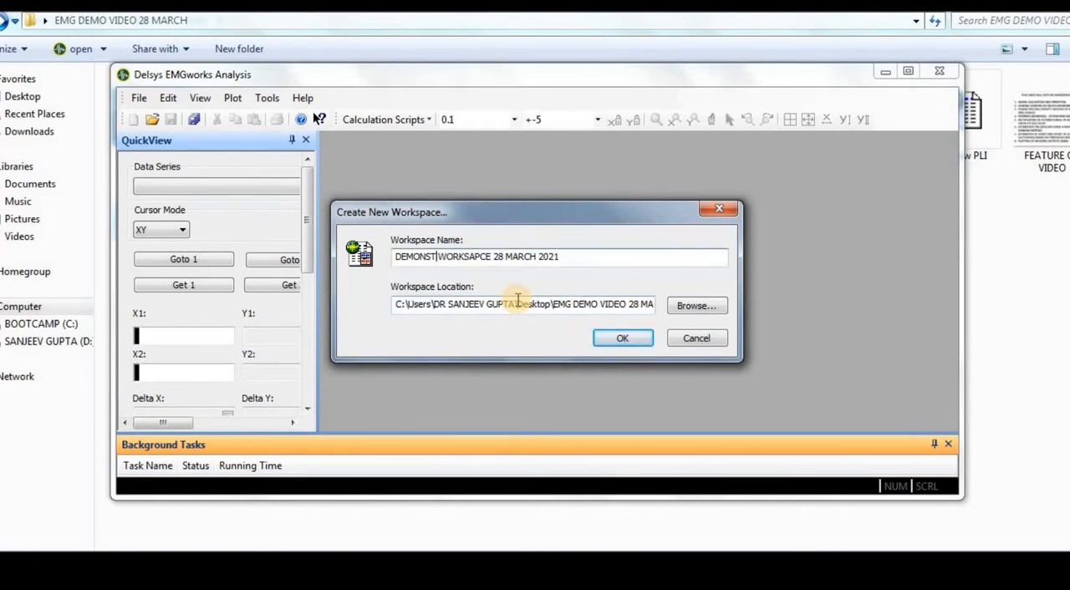
key("BackSpace")
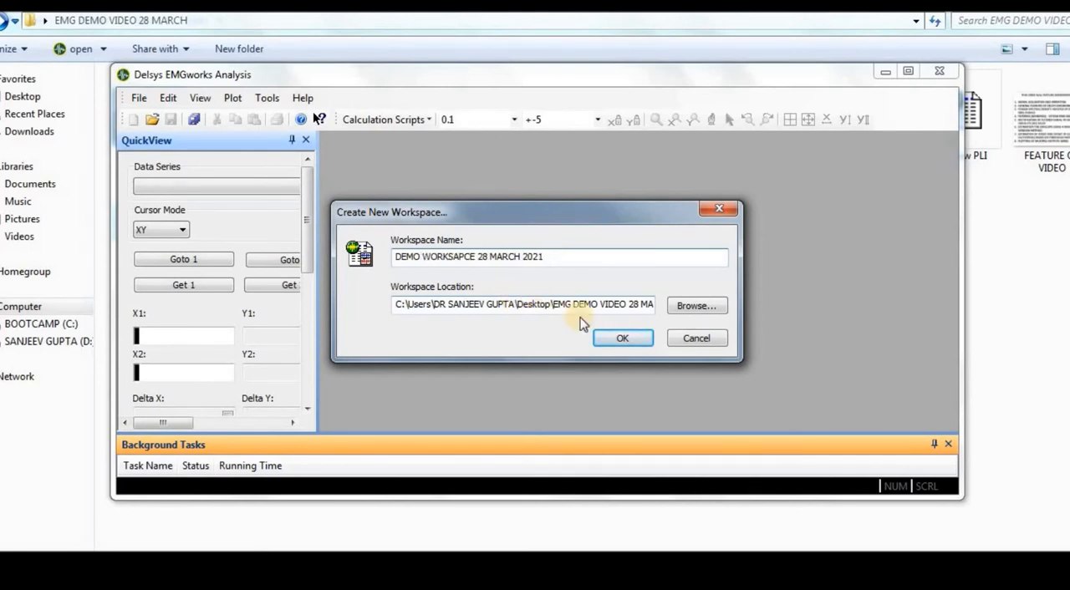
left_click(618, 343)
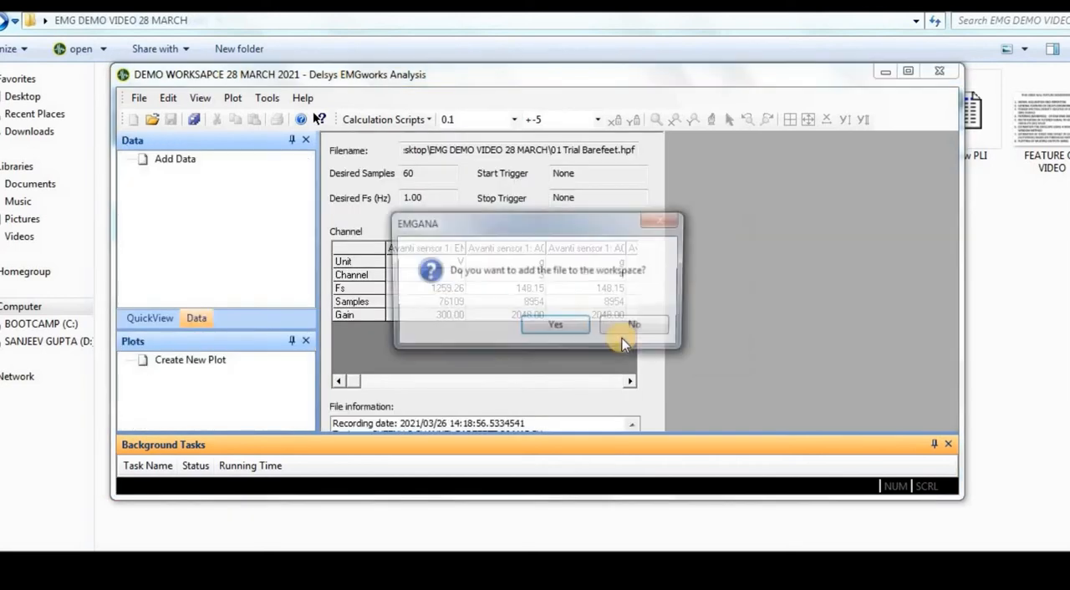
left_click(545, 330)
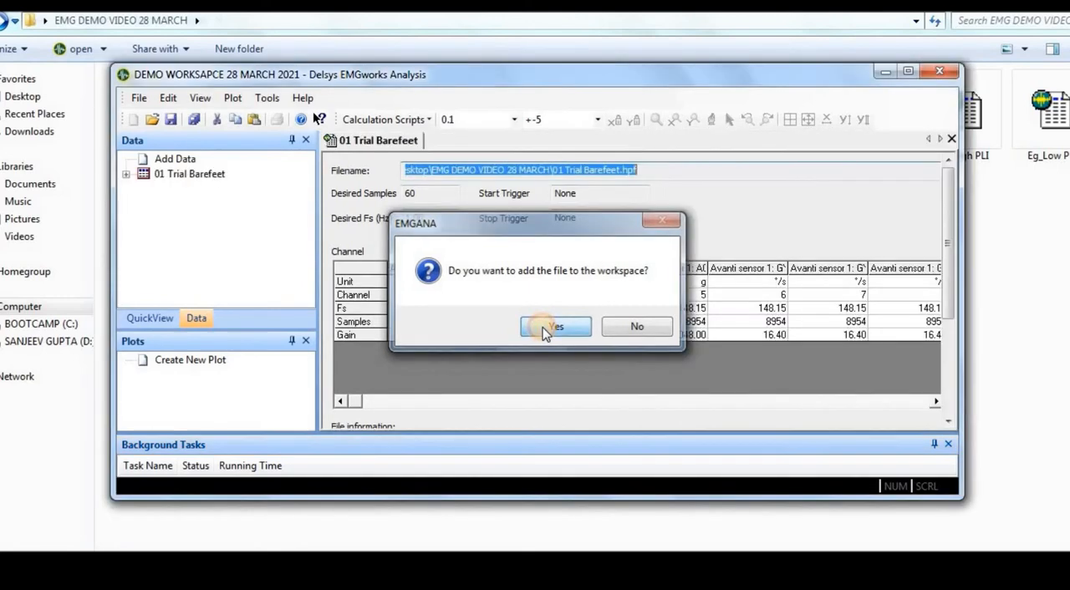
left_click(911, 73)
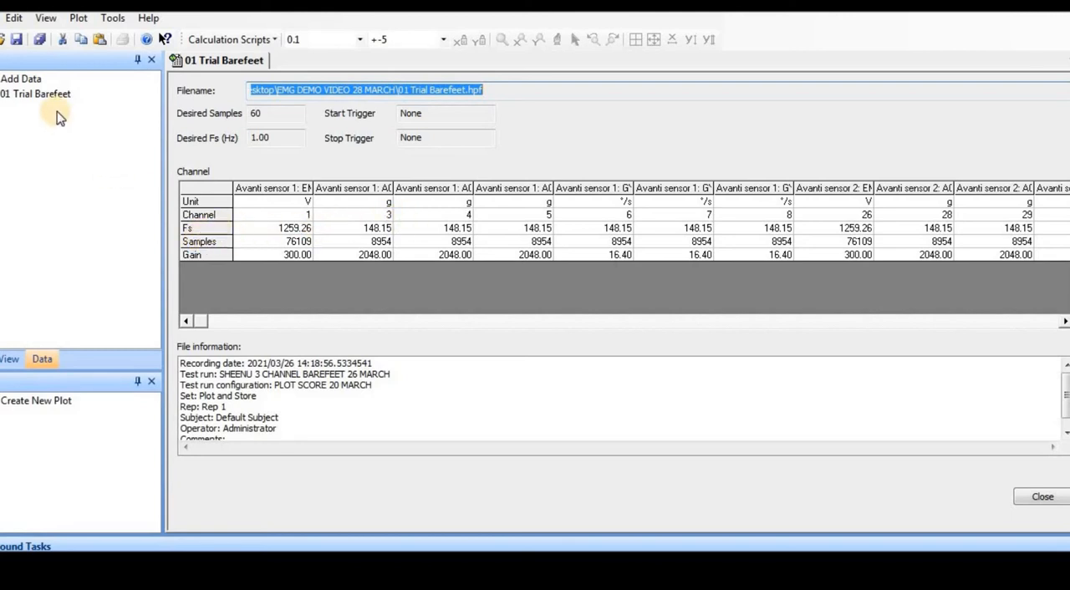
Add the 02 Trial FLIPFLOP, 04 Trial HIGHHEEL, Eg_High PLI and Eg_Low PLI recordings to the workspace data.
double_click(25, 80)
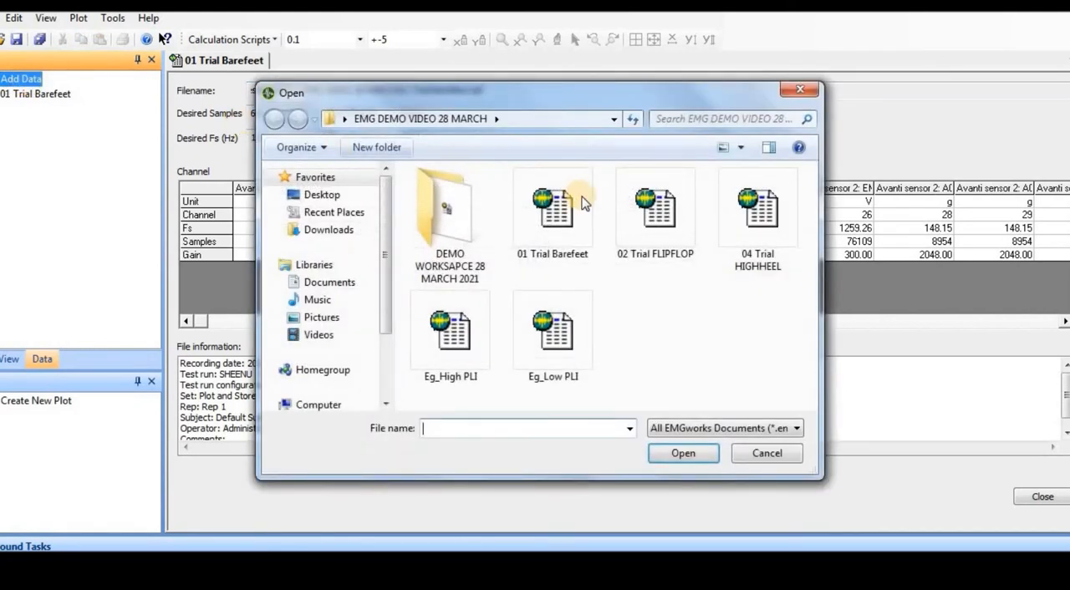
left_click(700, 233)
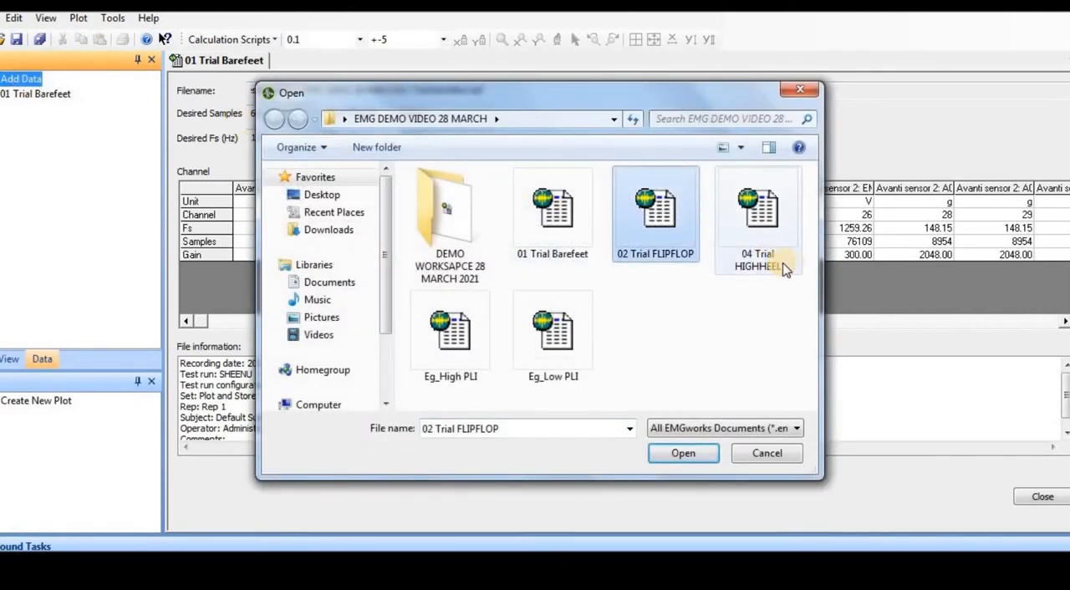
key("shift+Right")
key("shift+Down")
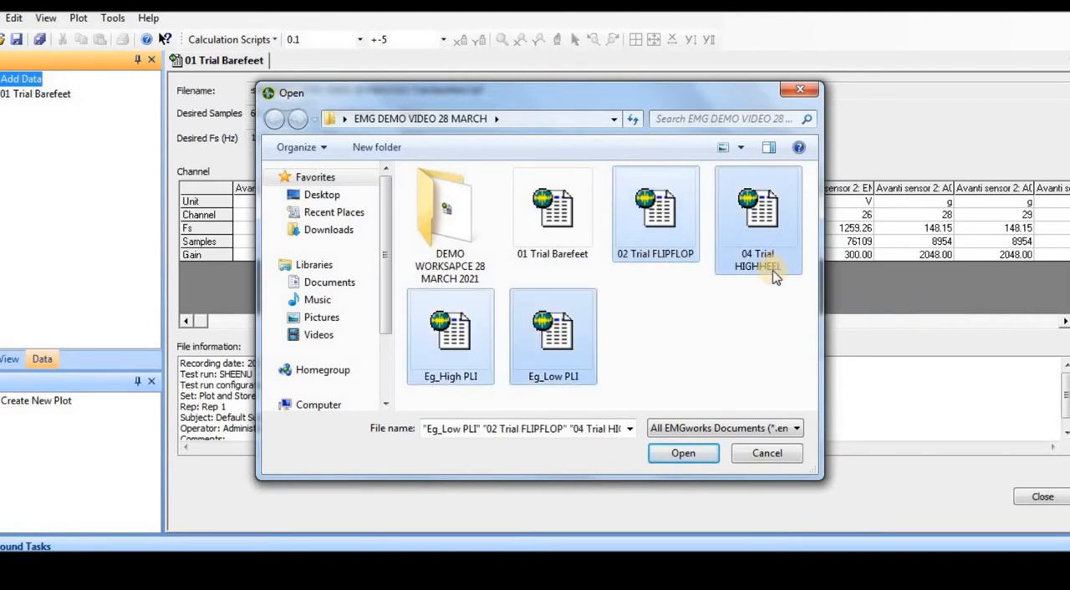
left_click(684, 454)
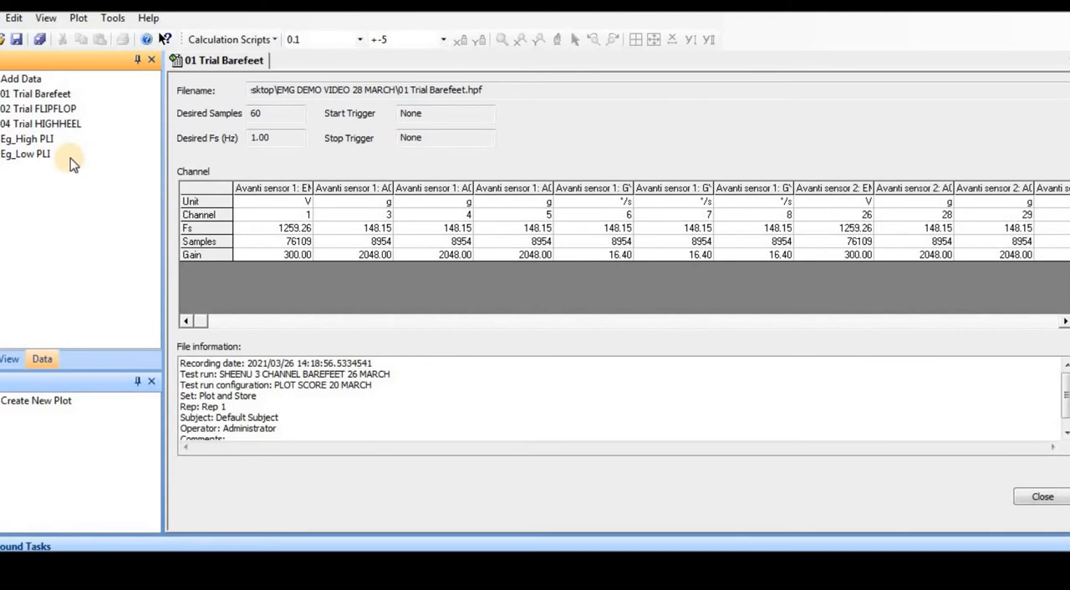
Expand the 01 Trial Barefeet channels, look through the sensor list and plot the Avanti sensor 1: EMG 1 signal.
double_click(50, 94)
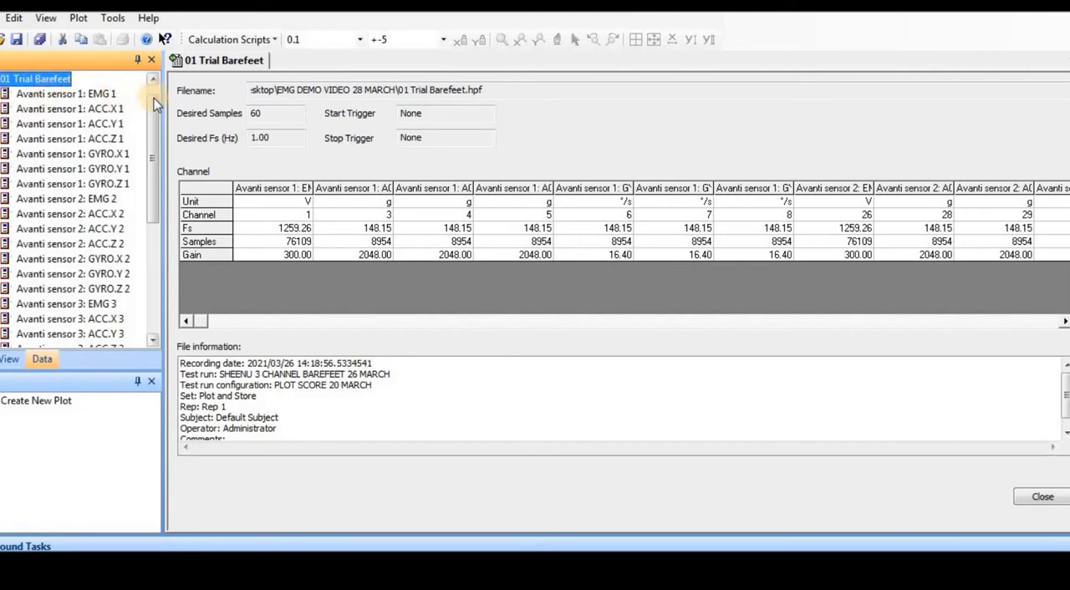
mouse_move(155, 108)
left_mouse_down()
mouse_move(164, 227)
mouse_move(160, 99)
left_mouse_up()
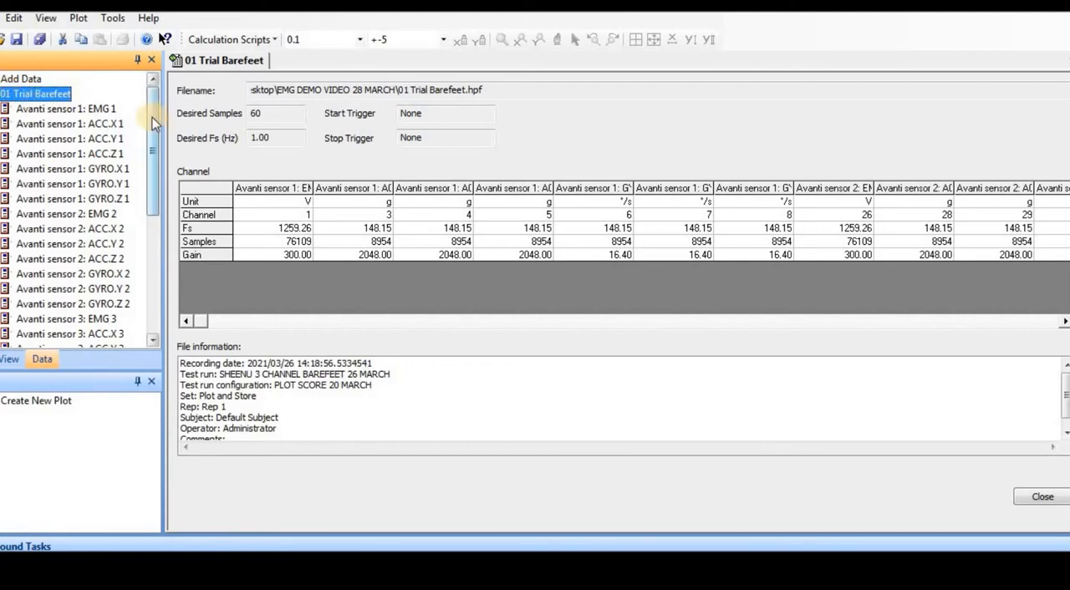
left_click_drag(152, 118, 156, 126)
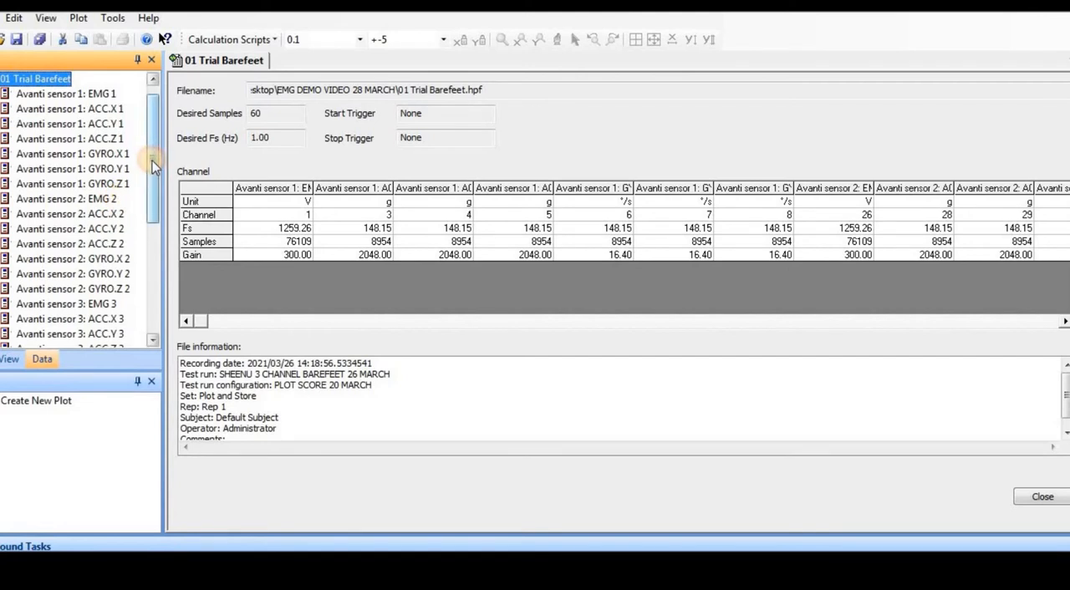
left_click_drag(152, 159, 150, 130)
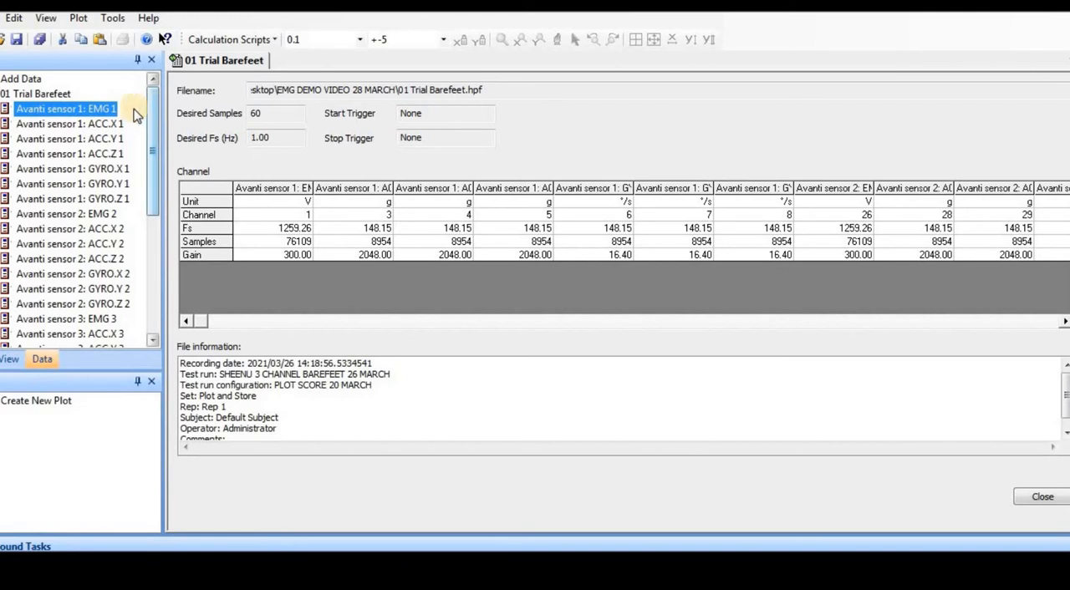
double_click(101, 109)
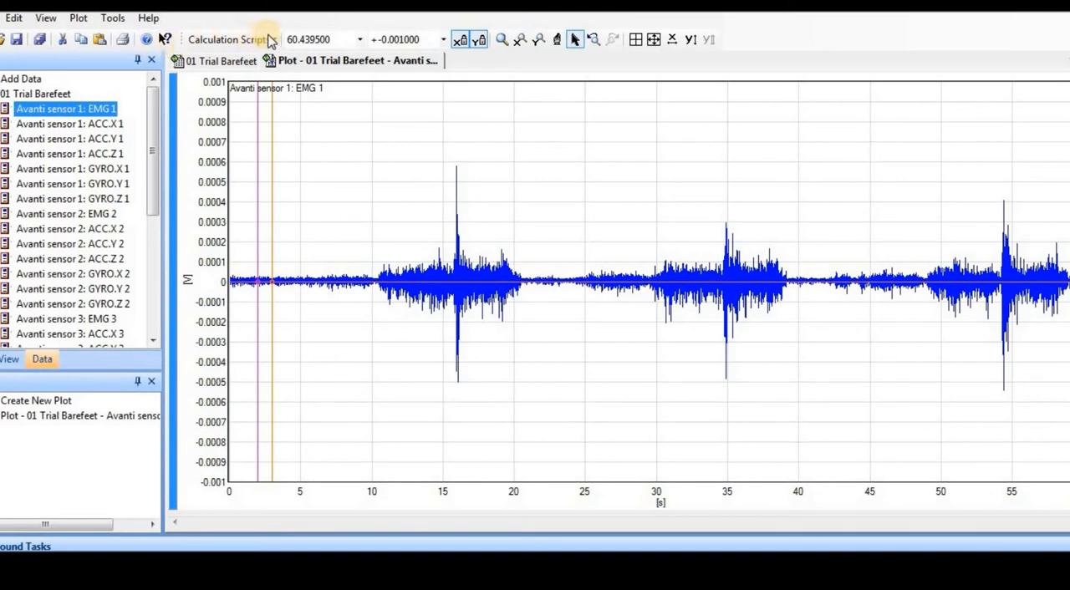
Zoom the EMG 1 plot's time axis into about 14 to 20 s around the first spike and restore the full time range.
left_click(520, 42)
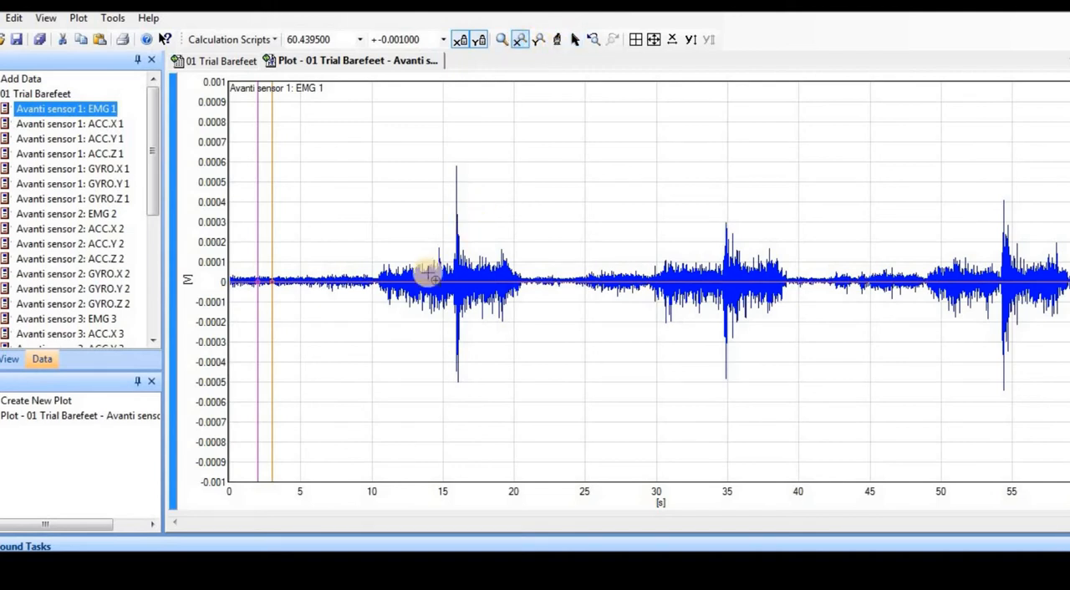
left_click_drag(424, 247, 511, 264)
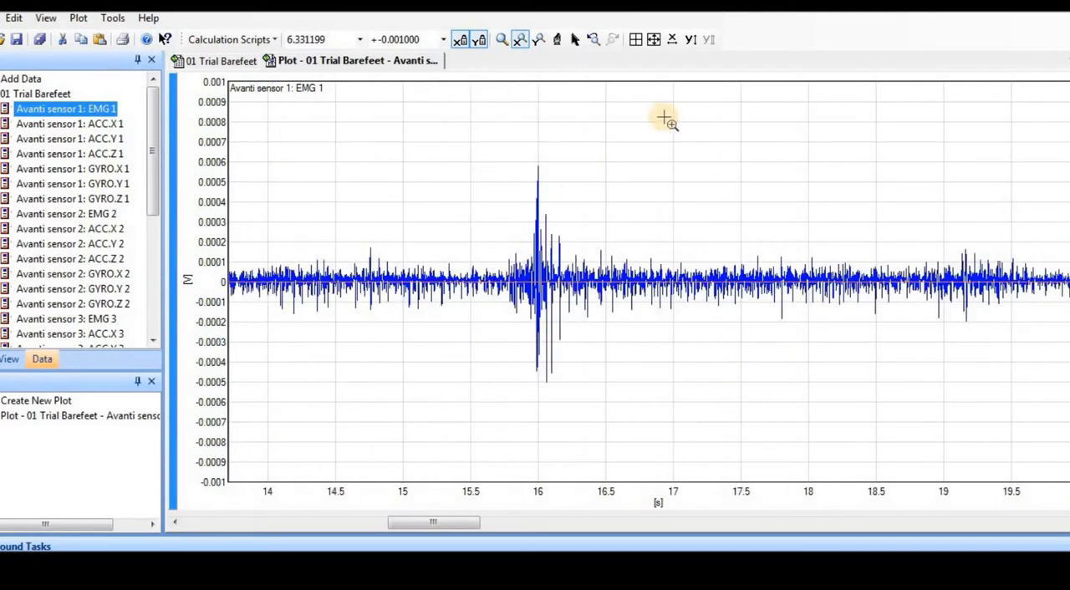
left_click(671, 42)
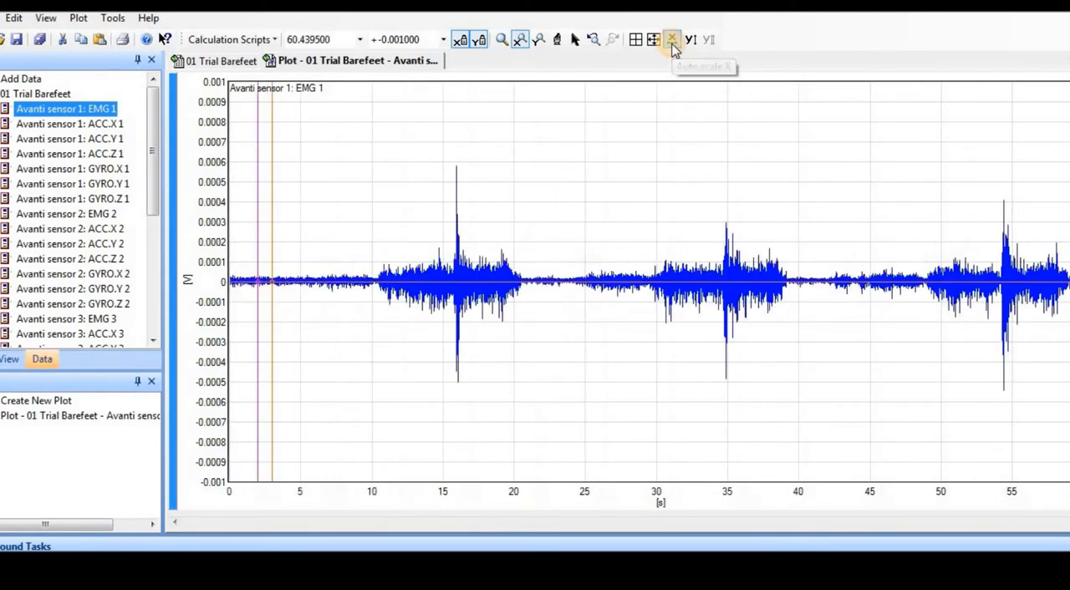
Zoom the EMG 1 plot's amplitude axis in on the baseline and rescale it to fit the whole signal.
left_click(538, 40)
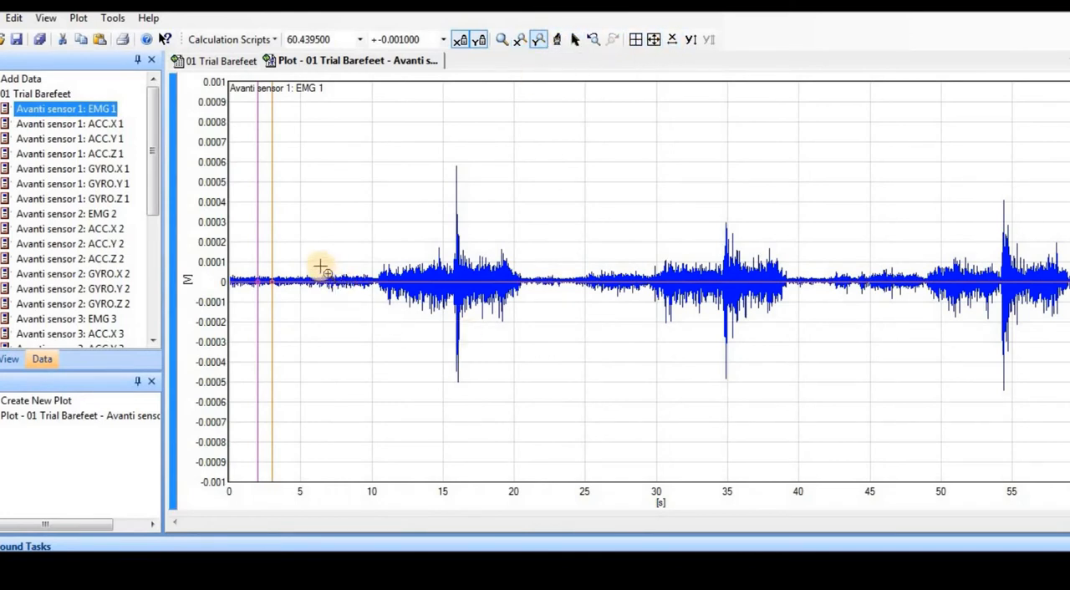
left_click_drag(320, 268, 332, 306)
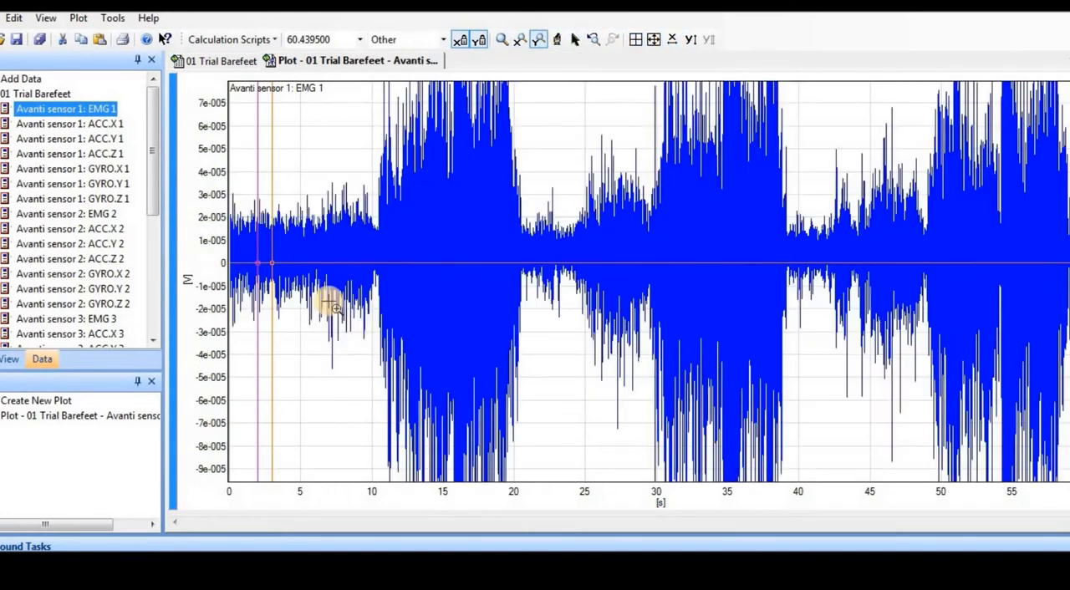
left_click(689, 42)
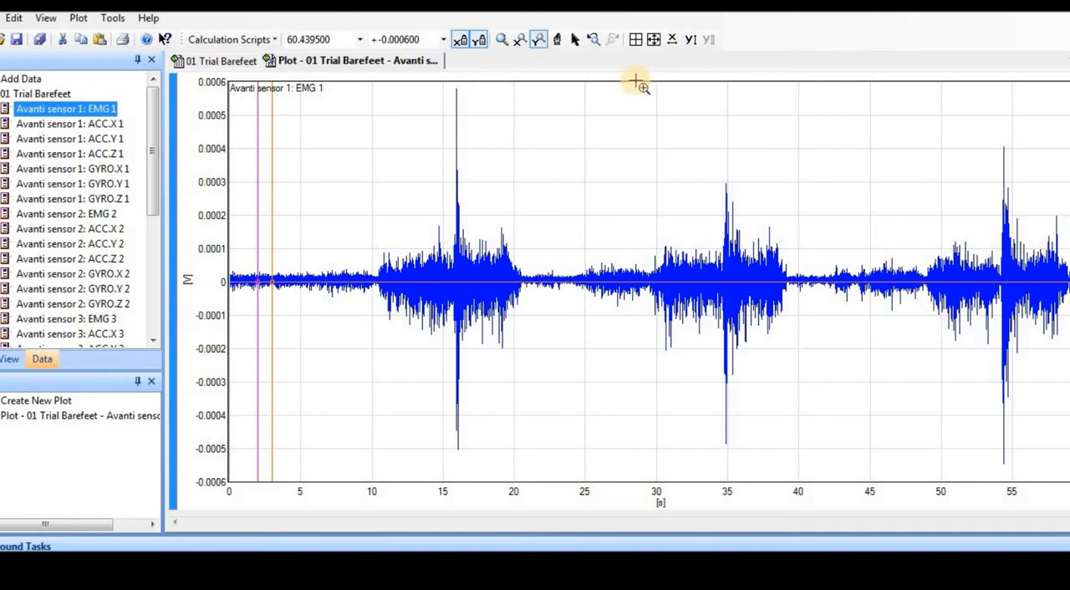
left_click(521, 44)
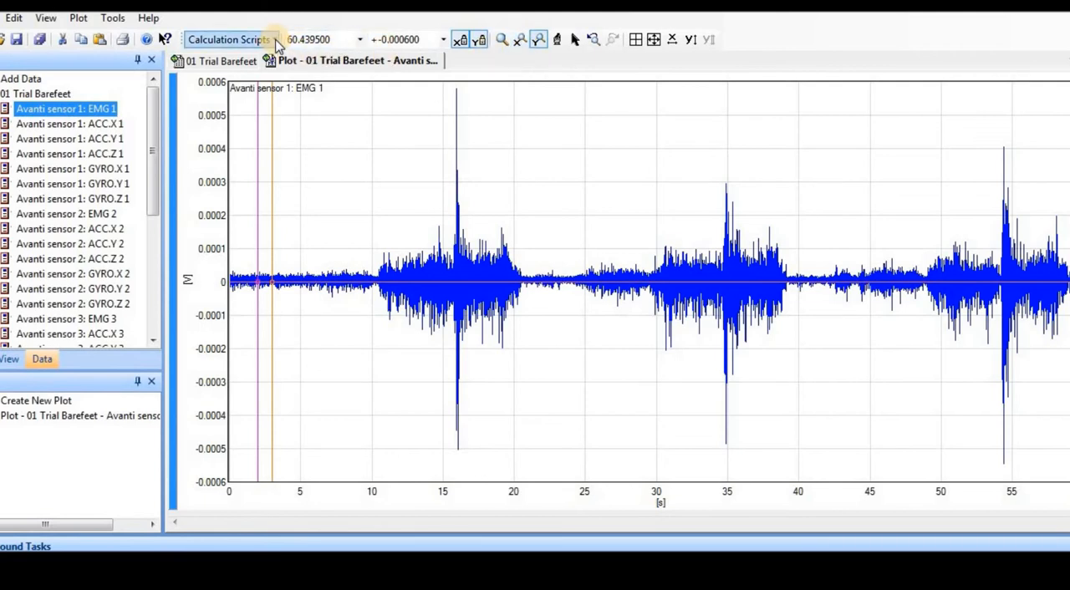
Examine the available calculation scripts, from Amplitude Analysis down to Threshold Search, without running one.
left_click(275, 42)
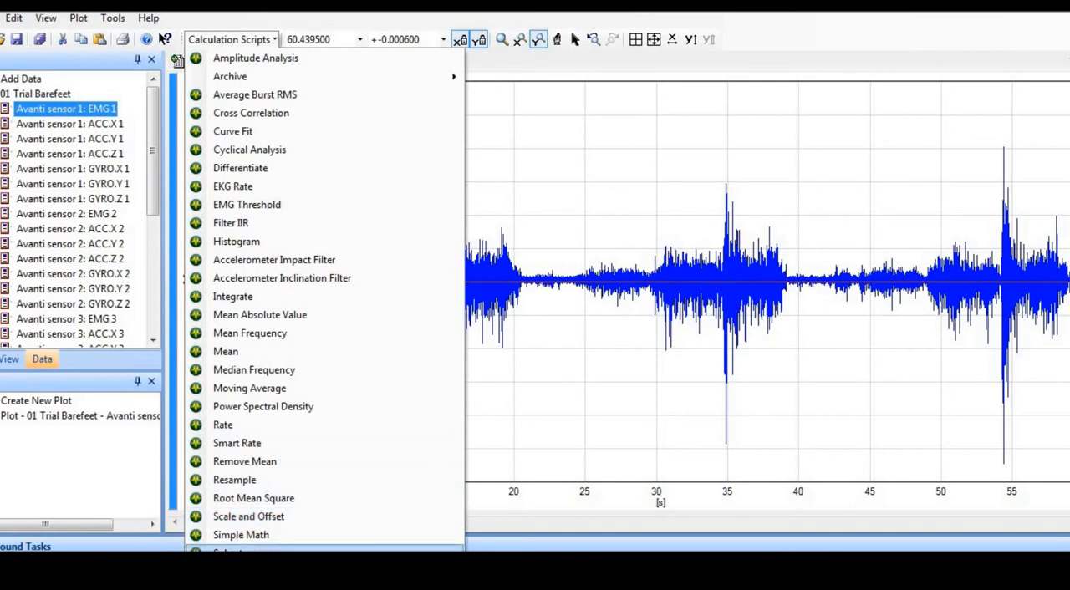
mouse_move(324, 562)
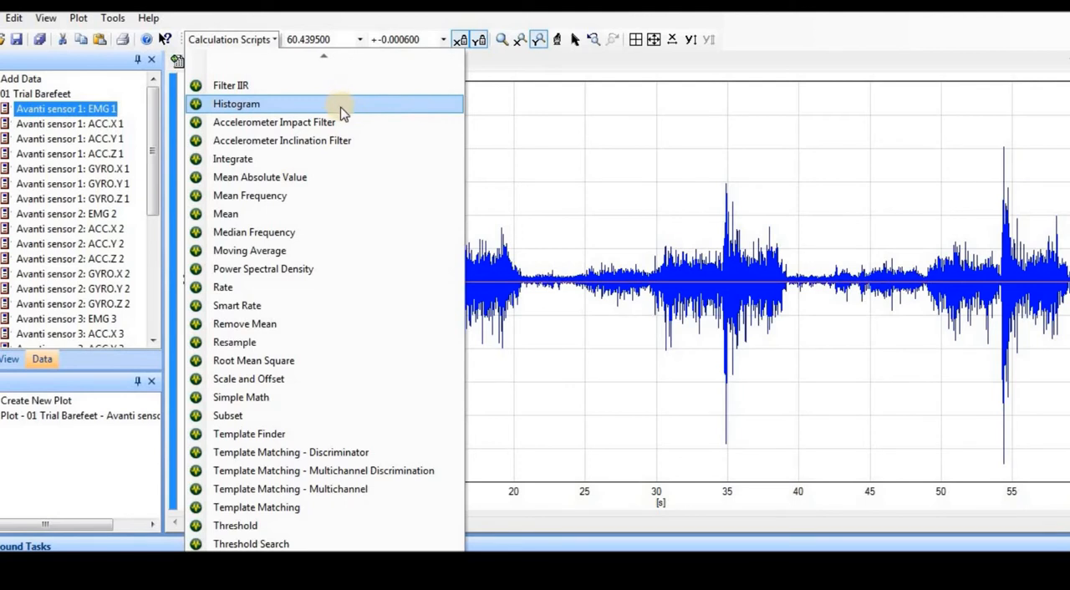
left_click(509, 127)
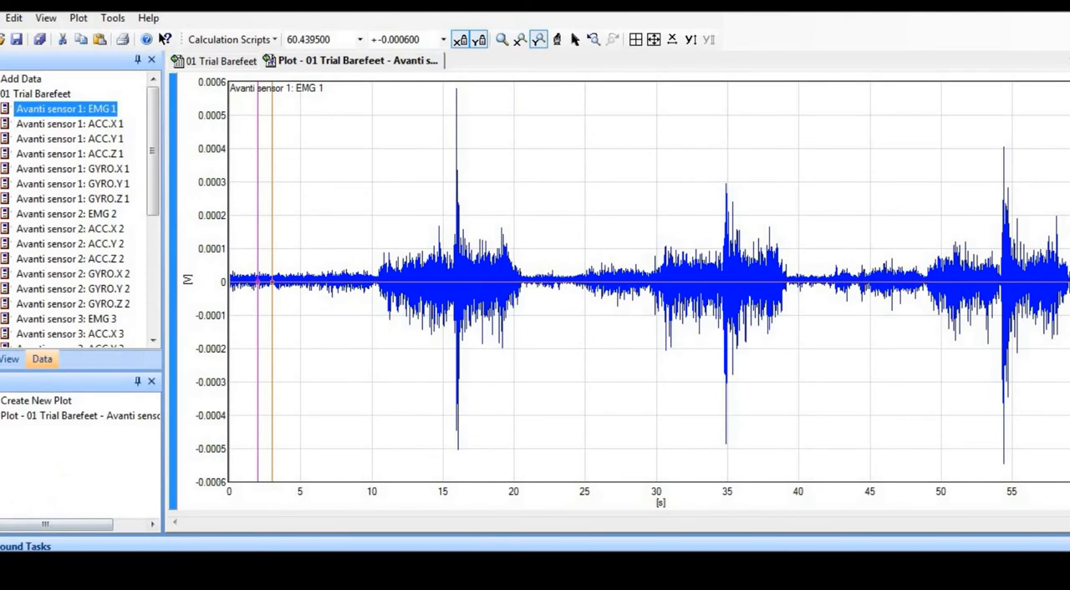
Hide QuickView and show it again so that it displays the cursor data for the EMG 1 plot.
left_click(46, 18)
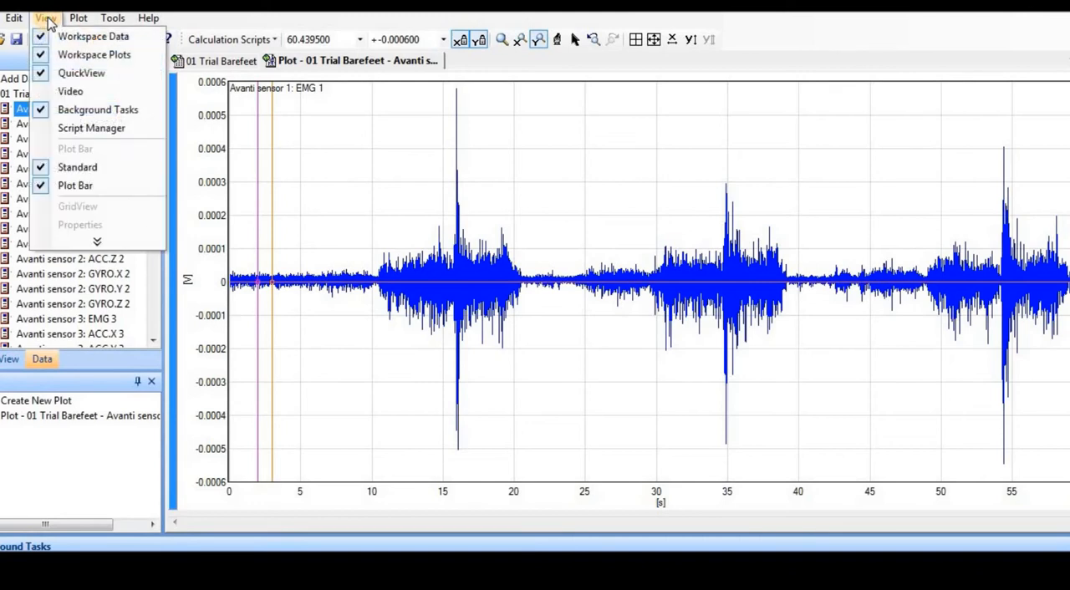
left_click(80, 73)
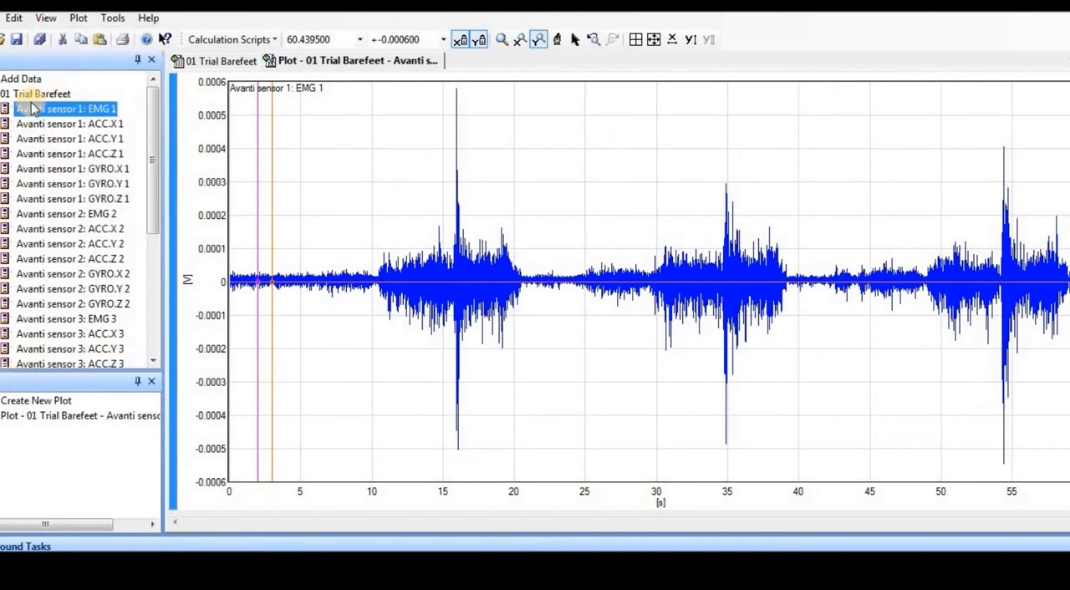
left_click(47, 18)
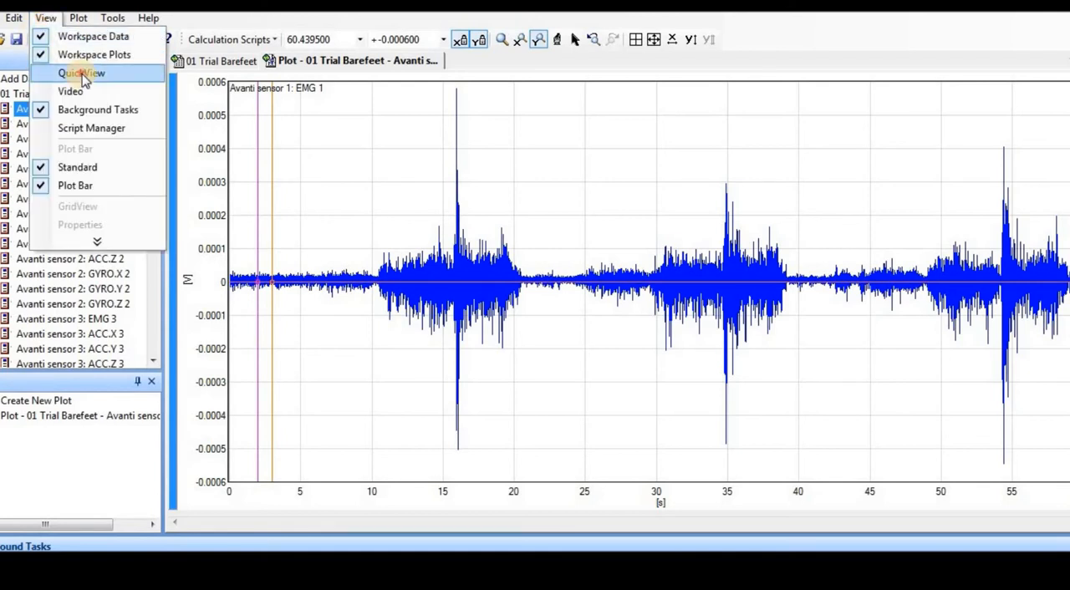
left_click(82, 74)
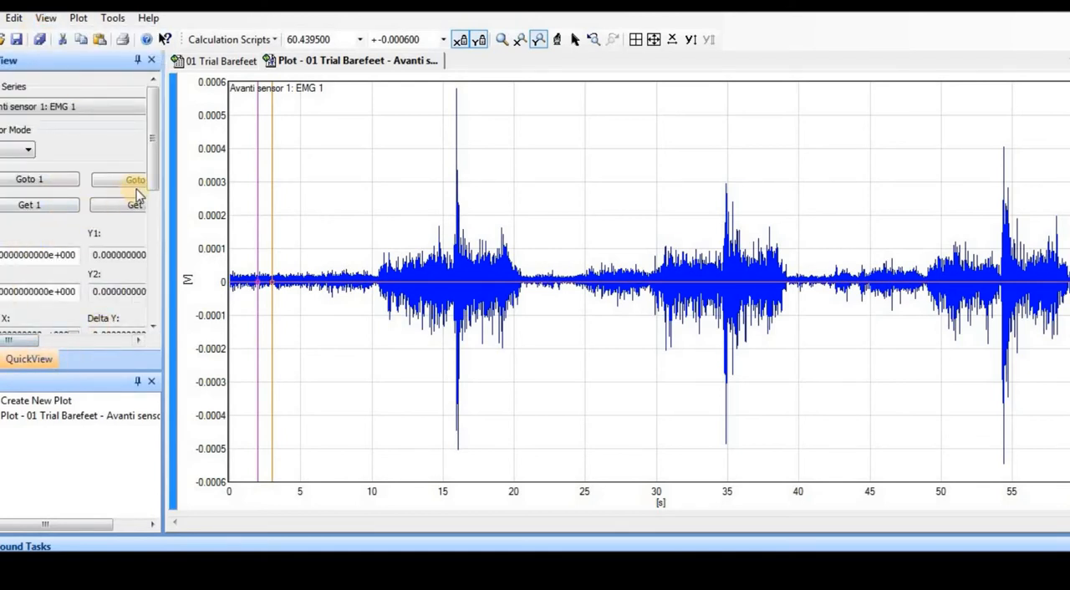
Widen the QuickView pane and examine its Delta, Pk-Pk, Y Max, Mean and INT fields for EMG 1.
left_click_drag(154, 168, 165, 248)
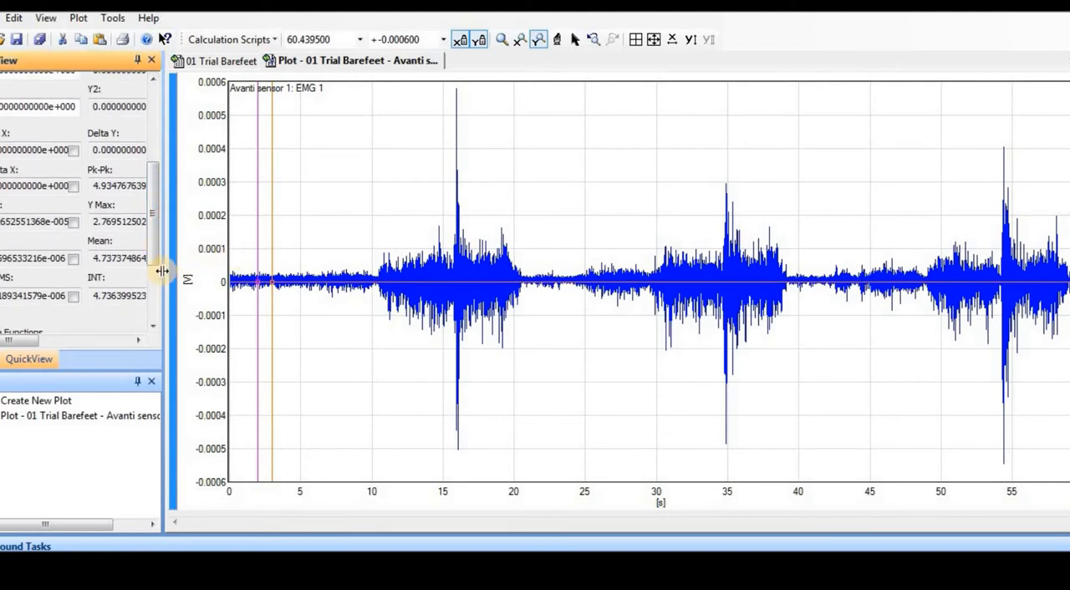
left_click_drag(163, 272, 274, 275)
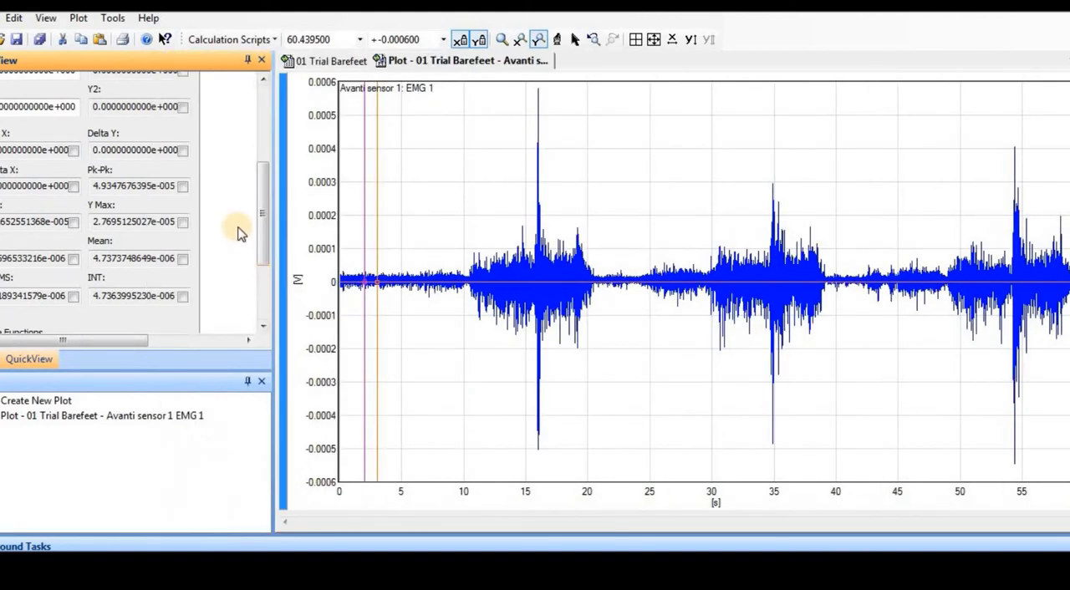
mouse_move(263, 219)
left_mouse_down()
mouse_move(263, 163)
mouse_move(269, 224)
left_mouse_up()
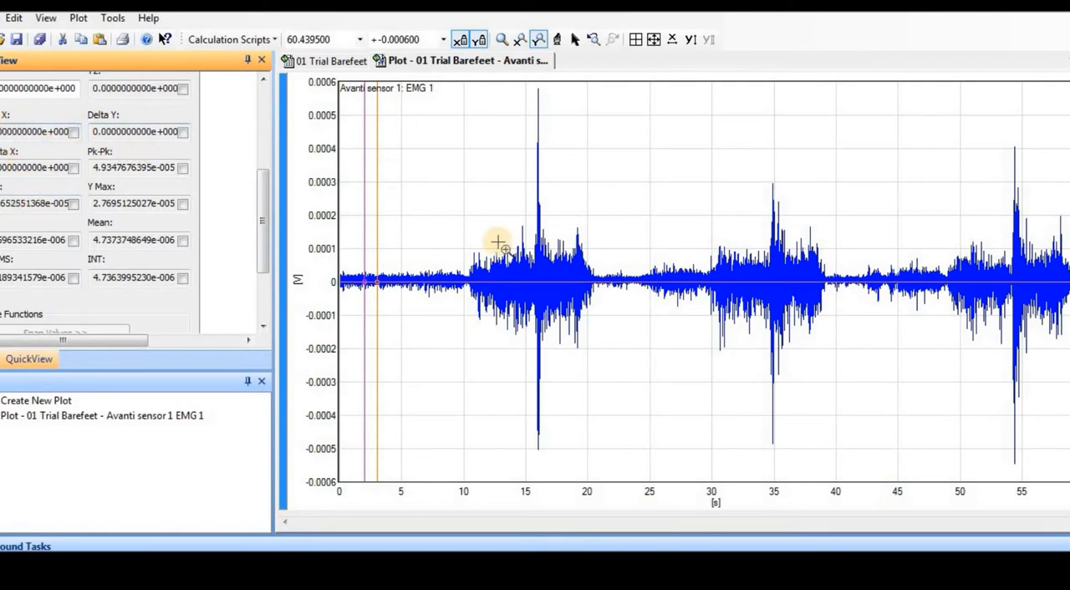
Place the measurement cursors on the EMG 1 plot, the purple one at about 13 s and the orange one at about 30 s.
left_click(575, 40)
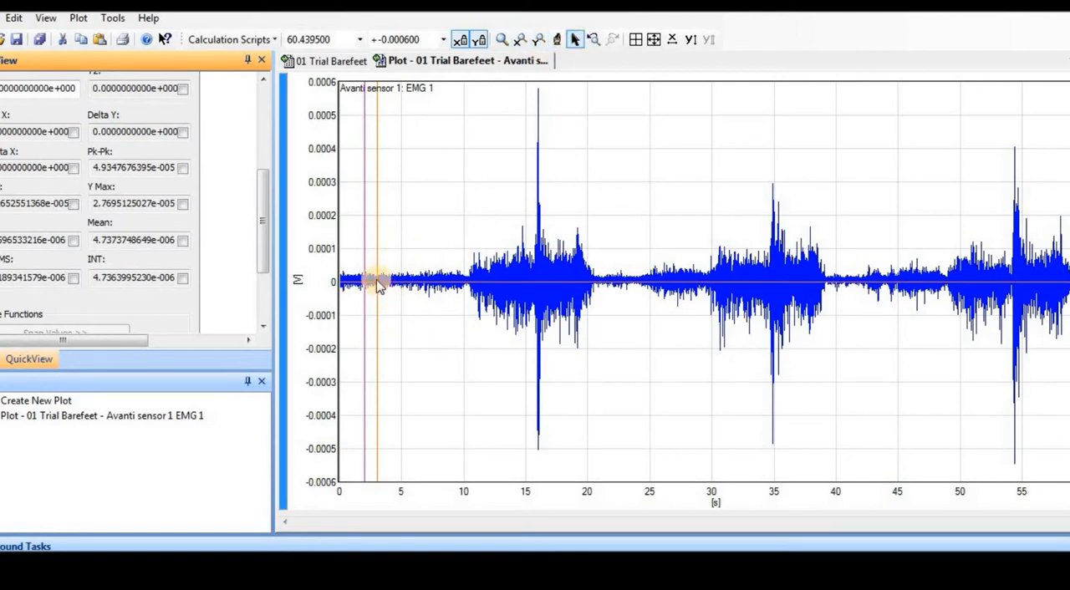
left_click_drag(377, 281, 704, 208)
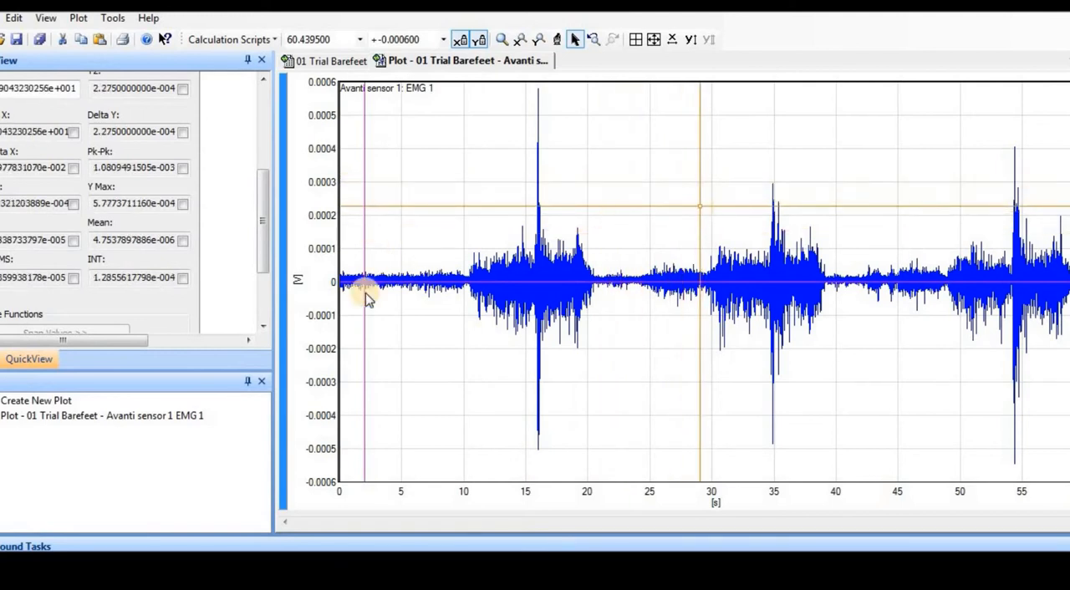
left_click_drag(368, 287, 492, 280)
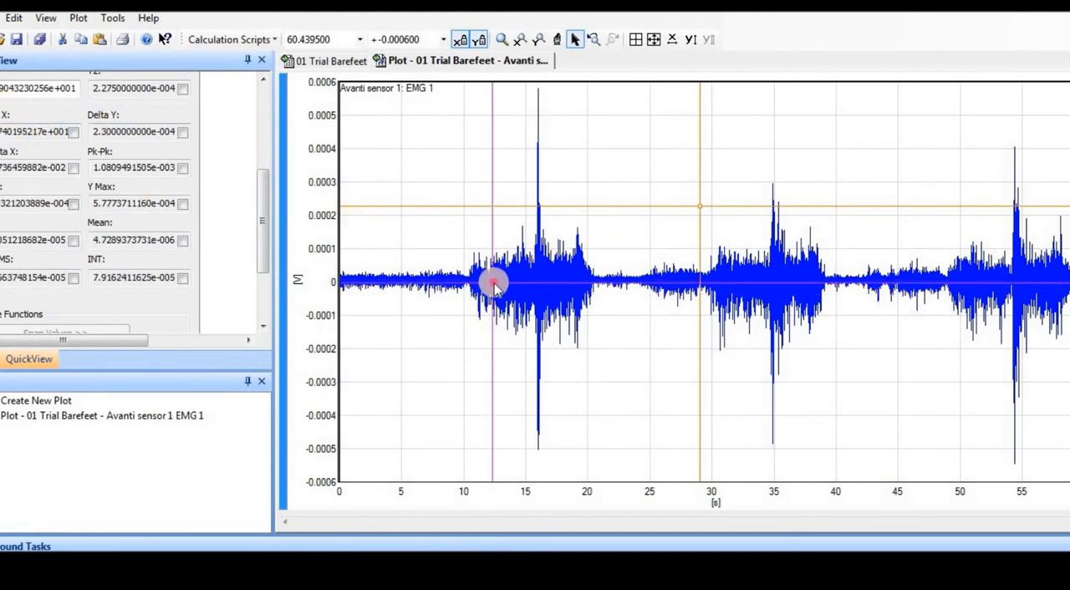
left_click_drag(495, 287, 502, 267)
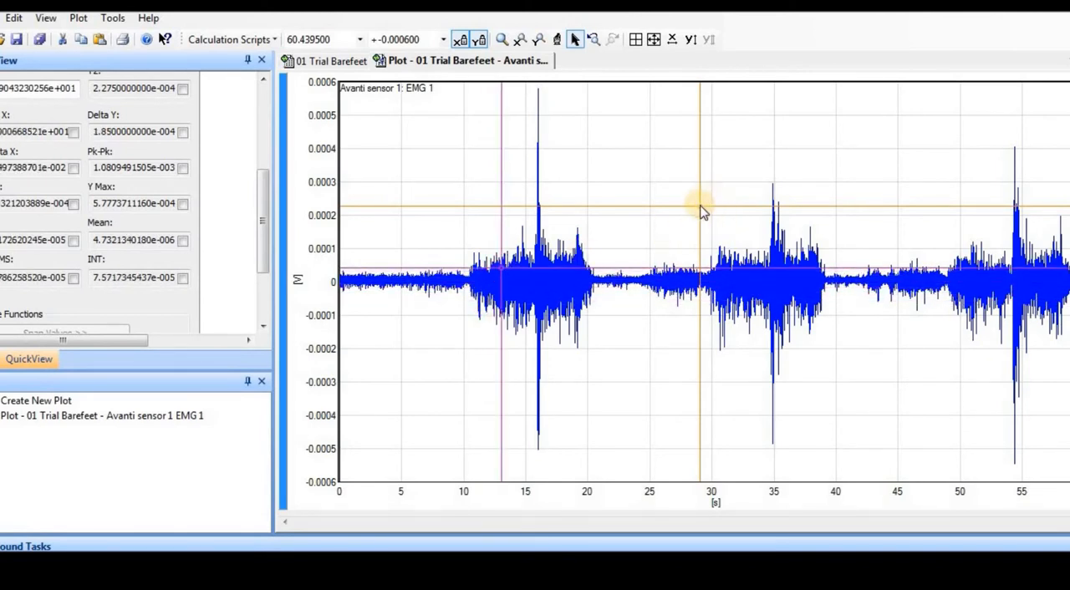
mouse_move(702, 211)
left_mouse_down()
mouse_move(702, 192)
mouse_move(707, 229)
mouse_move(715, 219)
left_mouse_up()
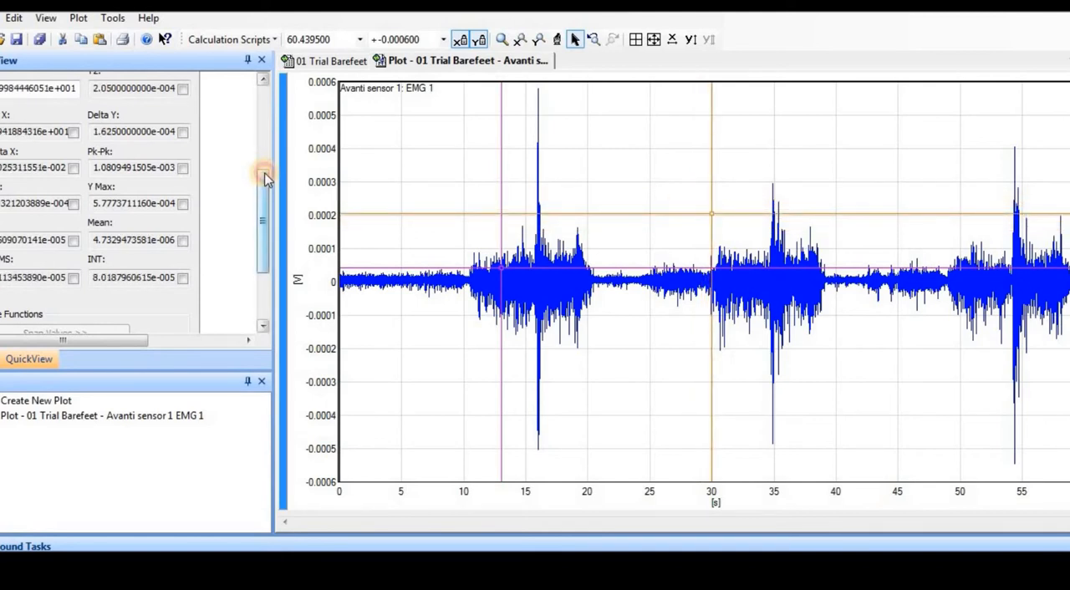
Show the Y1 and Y2 fields in QuickView, then move the purple cursor to about 18 s and the orange one further along the signal.
scroll(265, 168, "up", 1)
scroll(265, 163, "up", 1)
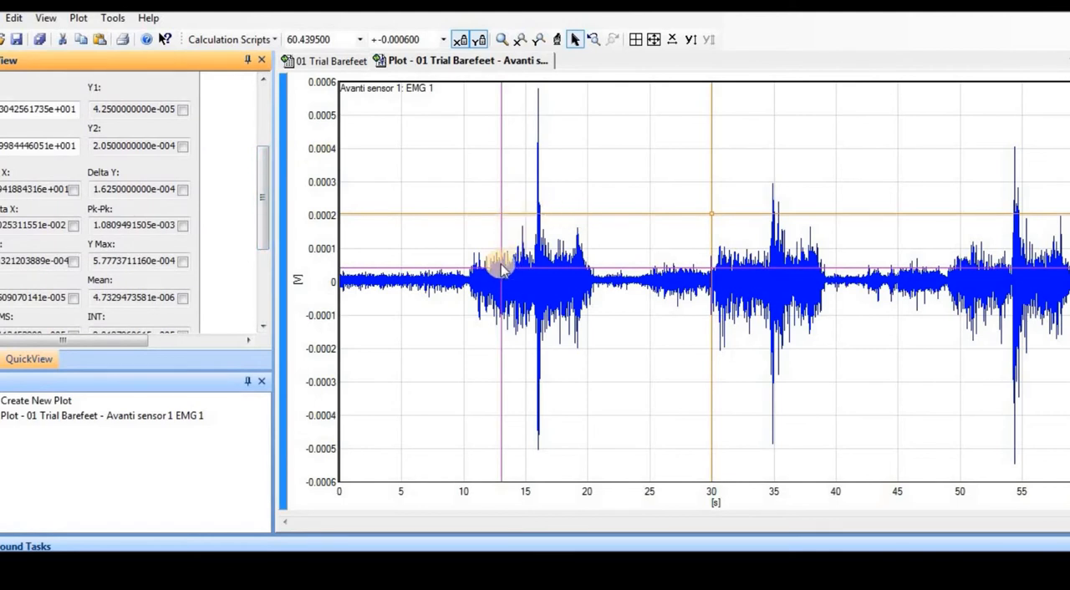
left_click_drag(501, 269, 566, 236)
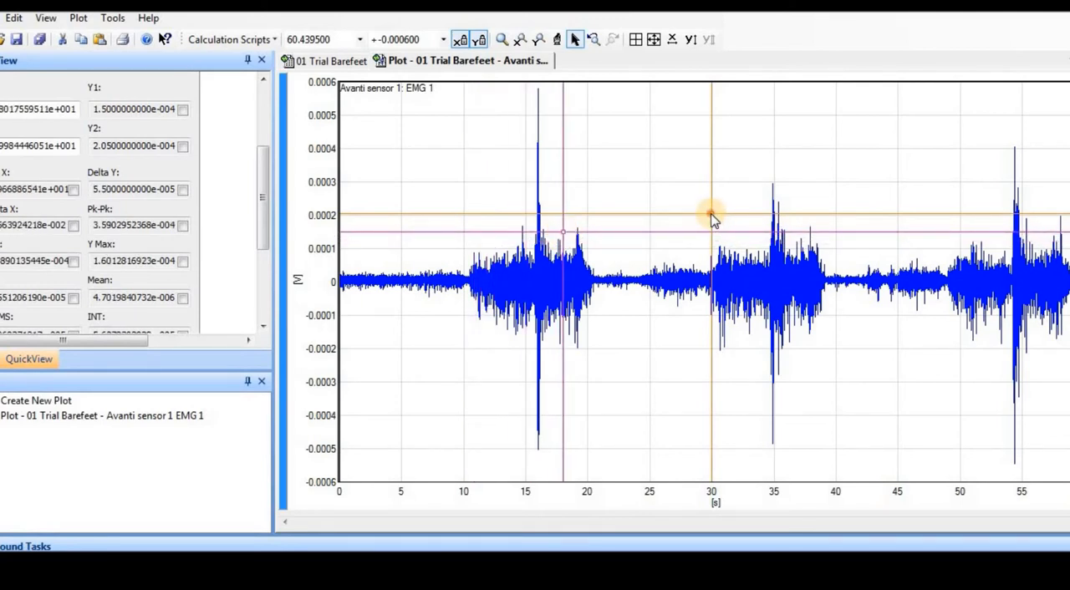
left_click_drag(712, 217, 856, 343)
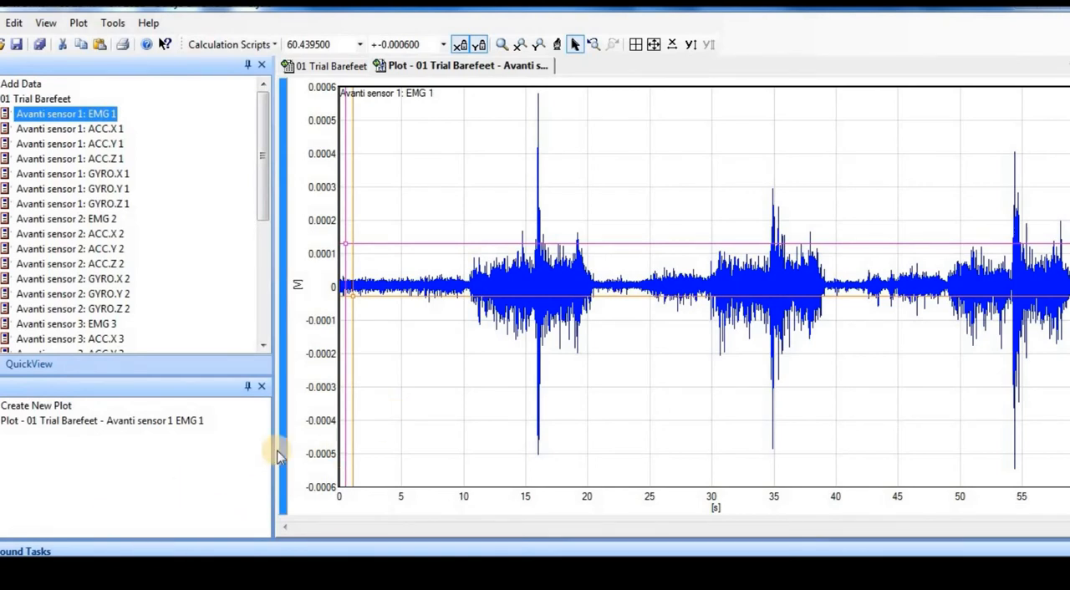
Start the Power Spectral Density calculation script for EMG 1 and name the output series "01 PSD".
left_click(273, 45)
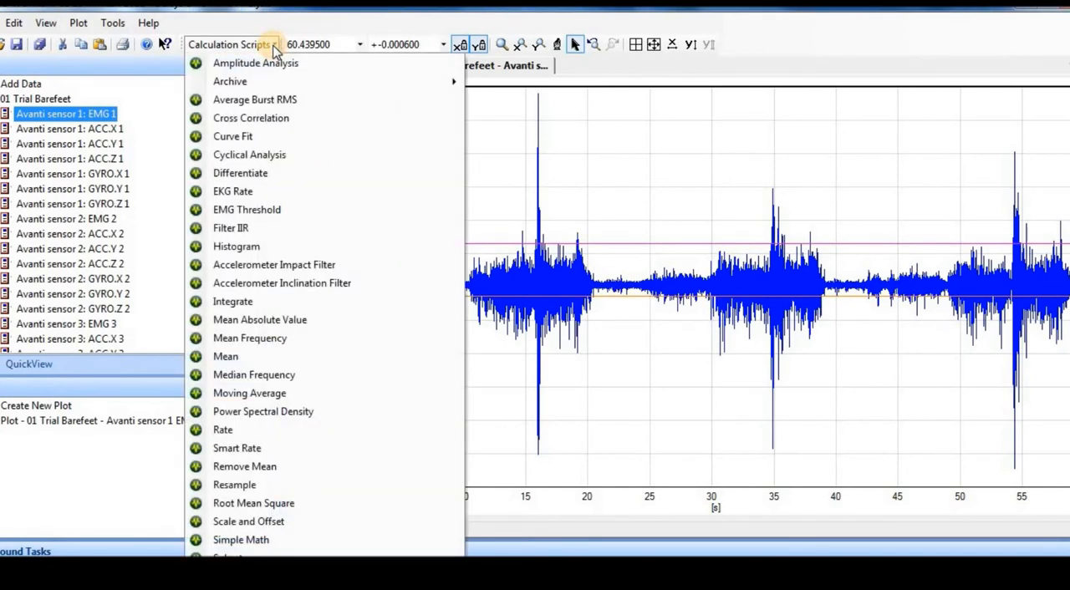
left_click(282, 413)
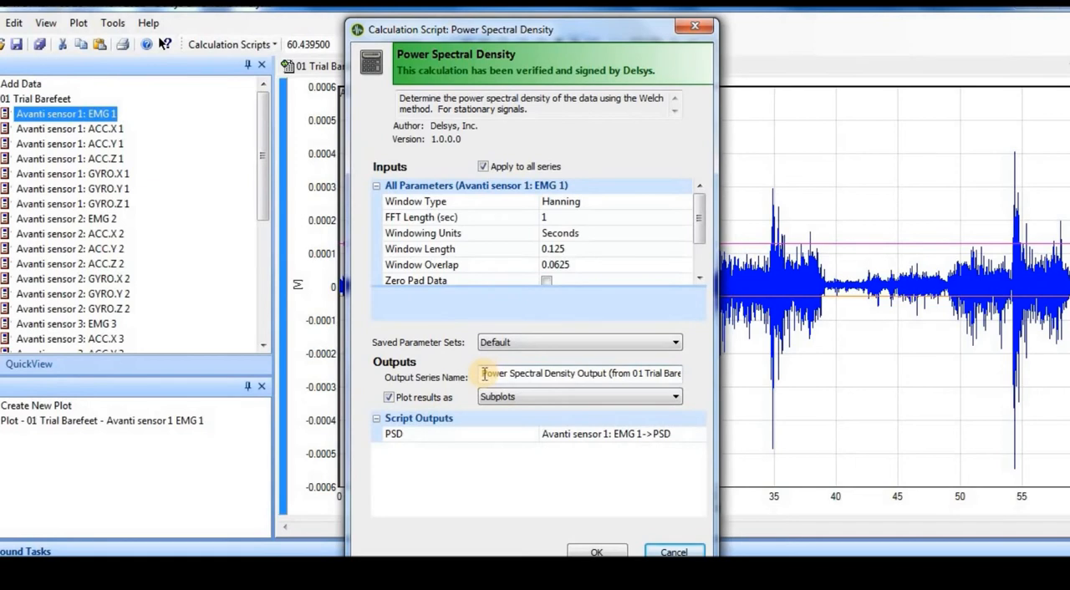
left_click_drag(483, 376, 701, 391)
type("01")
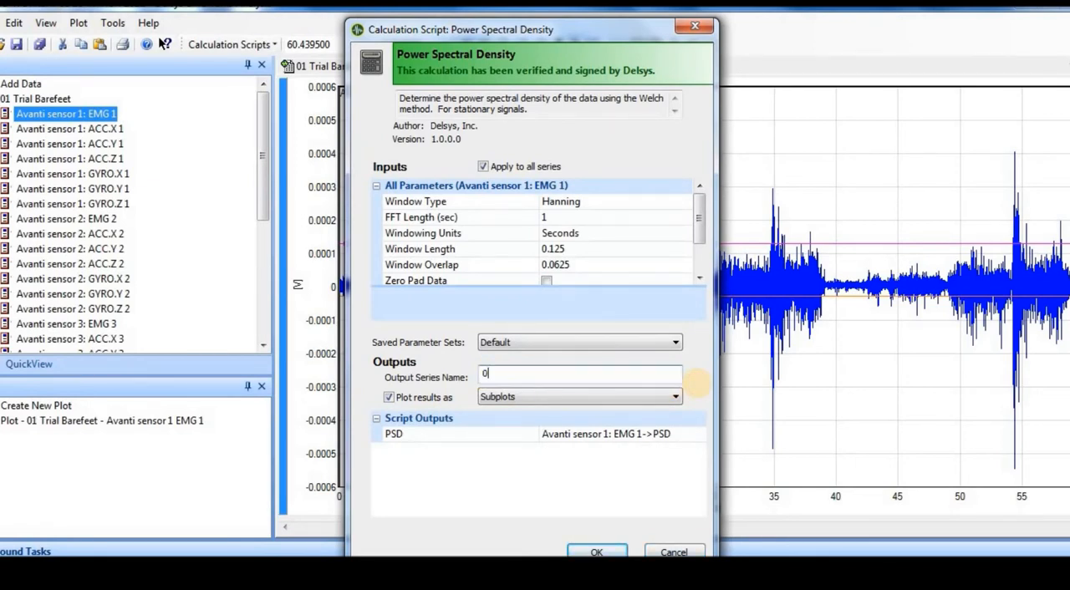
type(" PSD")
left_click(545, 315)
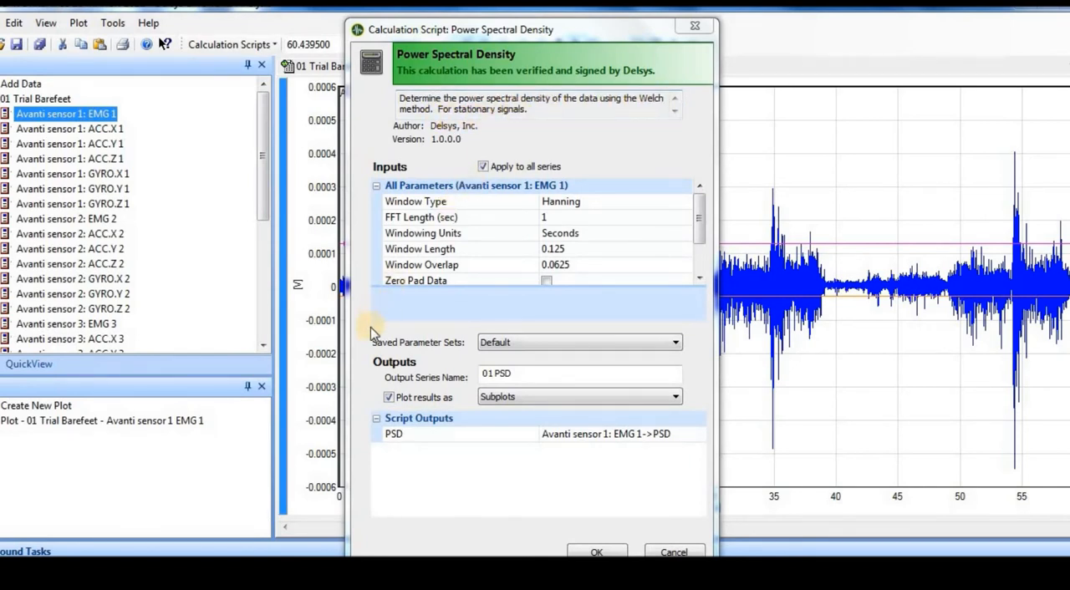
Check the window types, keep Hanning, and enable Zero Pad Data and Remove Offset for the power spectral density calculation.
left_click(669, 205)
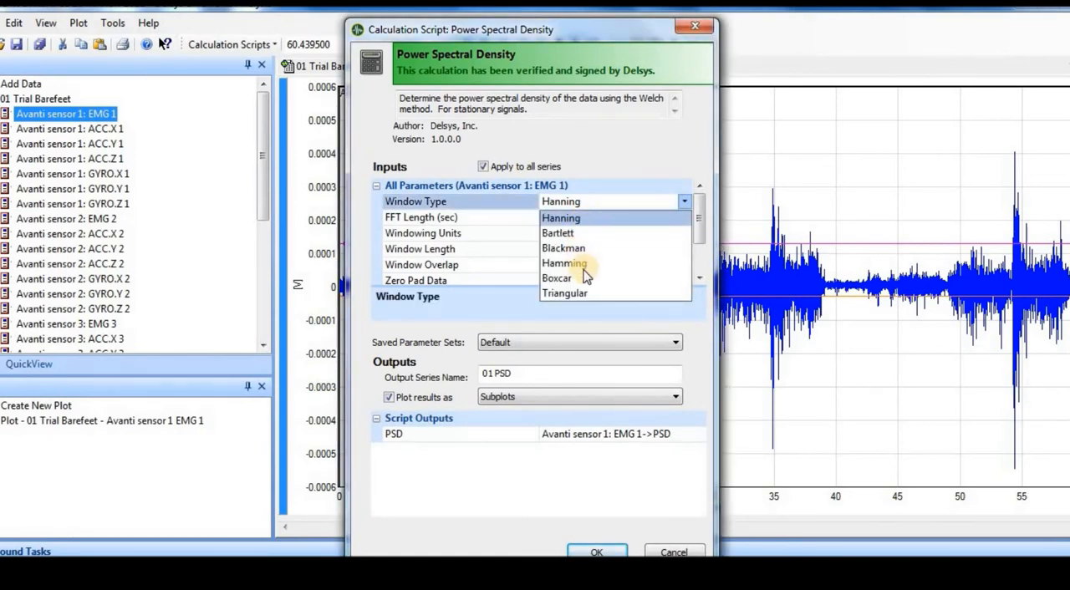
left_click(645, 204)
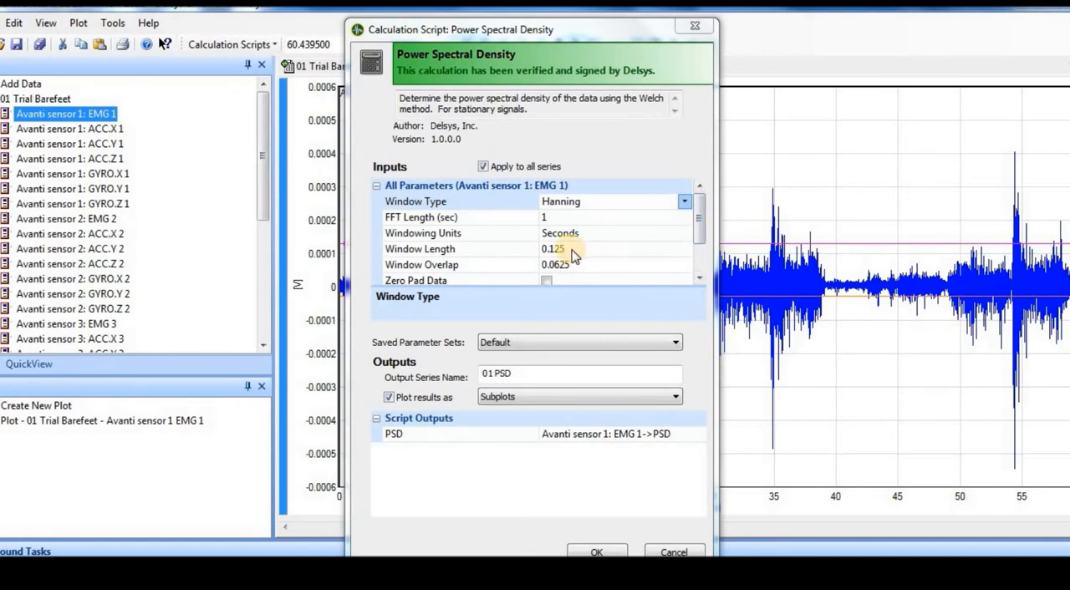
left_click(702, 241)
left_click_drag(701, 239, 703, 255)
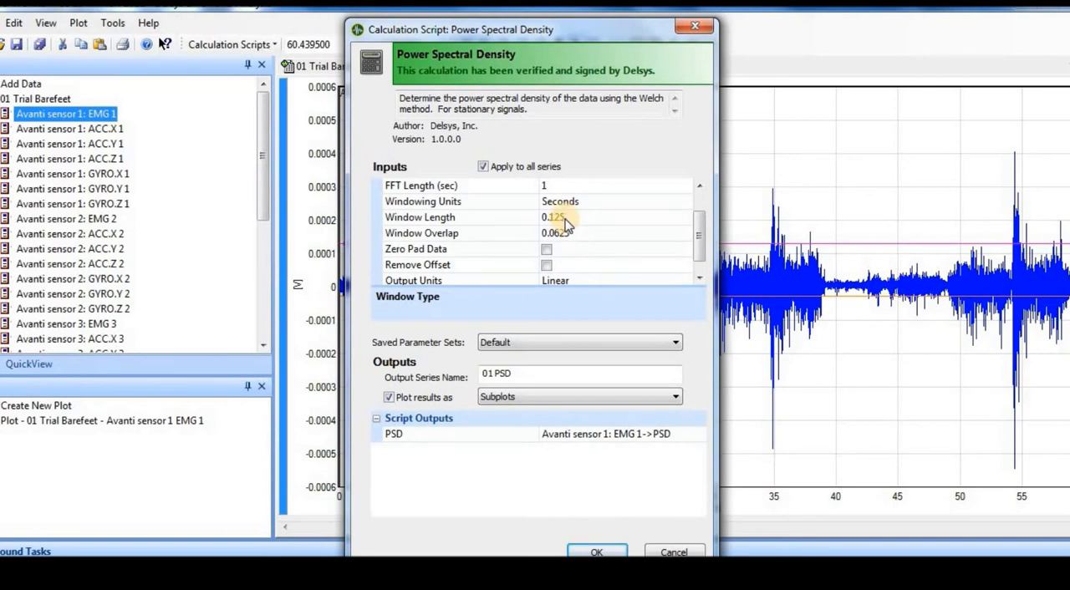
left_click_drag(699, 233, 698, 246)
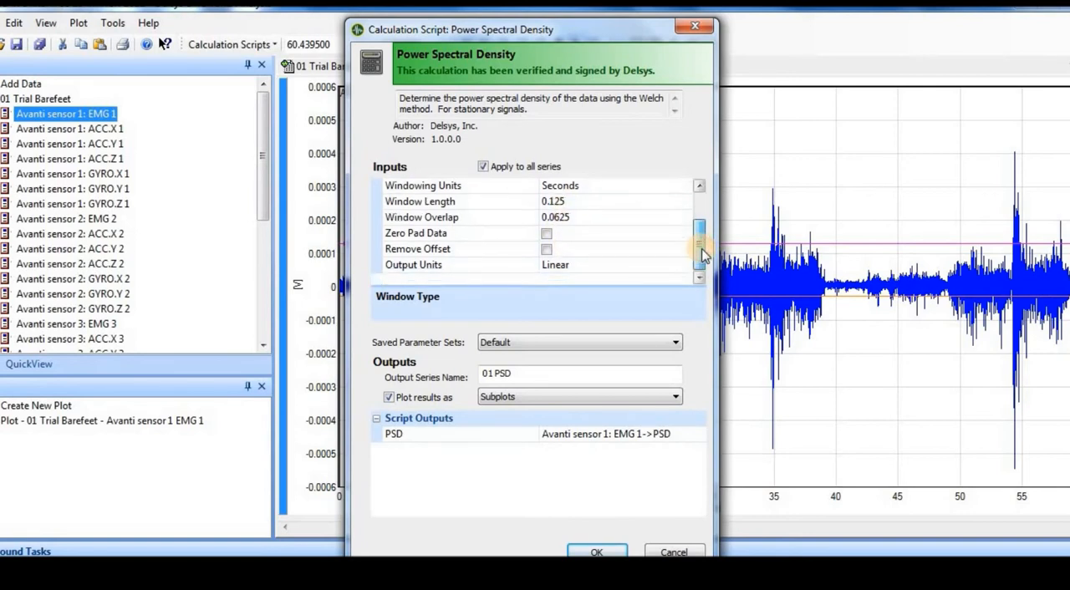
left_click(547, 234)
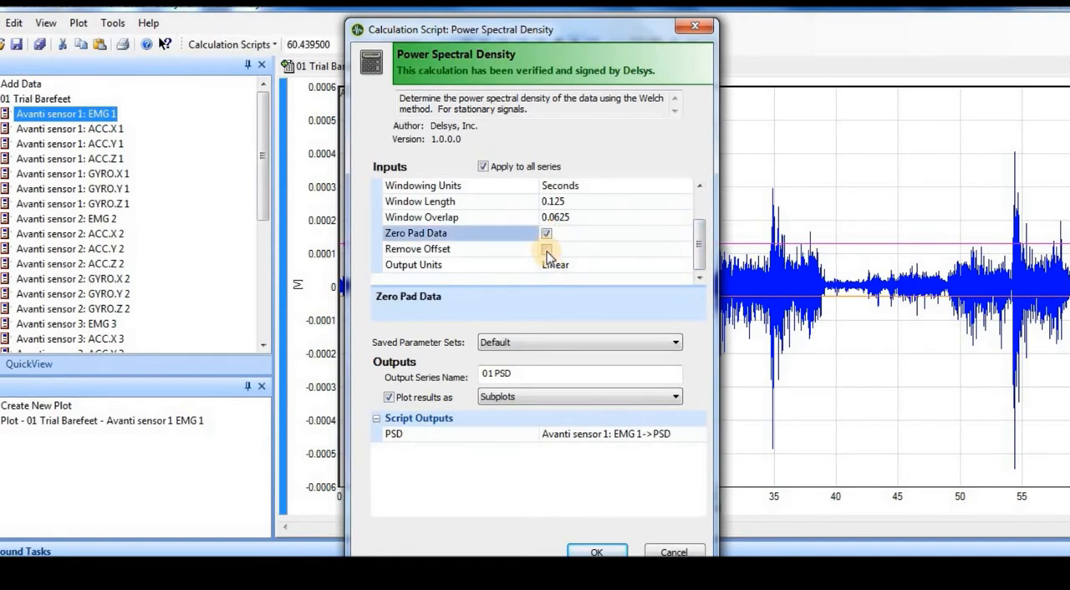
left_click(548, 250)
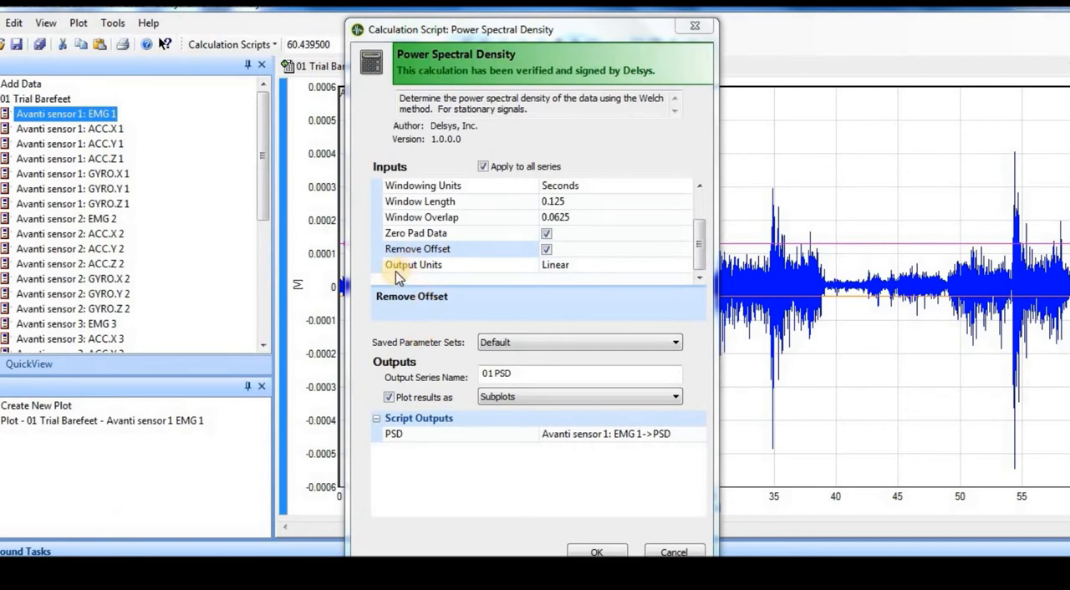
Check the Output Units options, keep Linear, and review the plotting and windowing parameters of the power spectral density calculation.
left_click(658, 266)
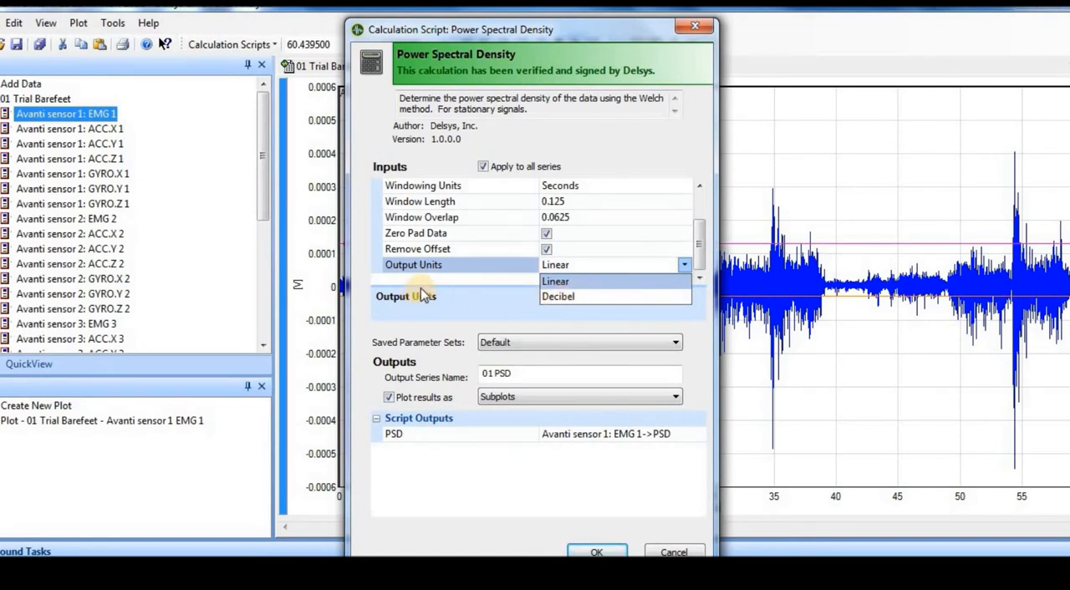
left_click(374, 285)
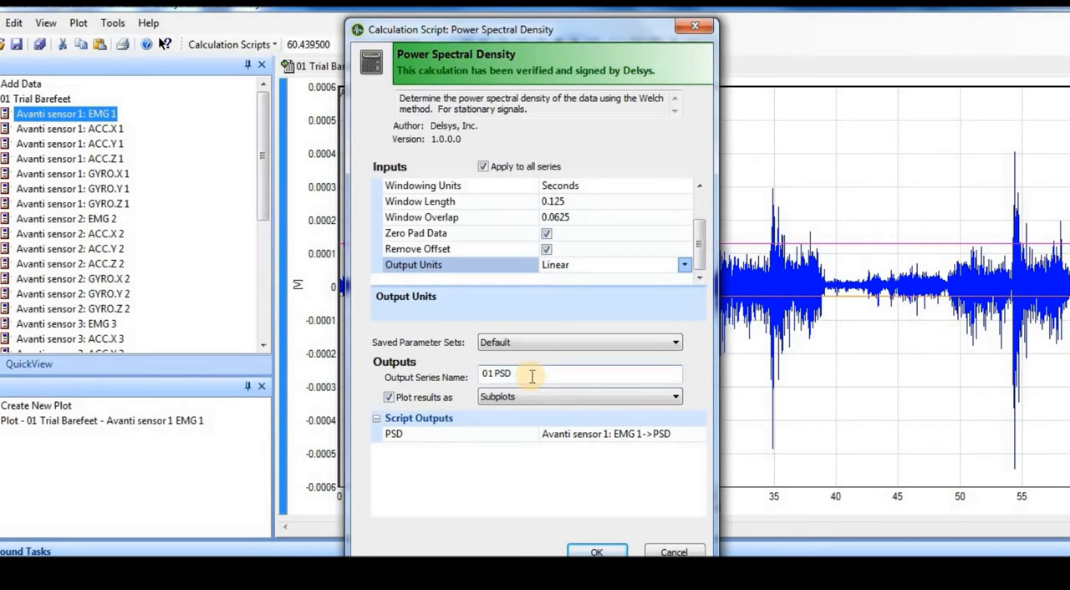
left_click(390, 398)
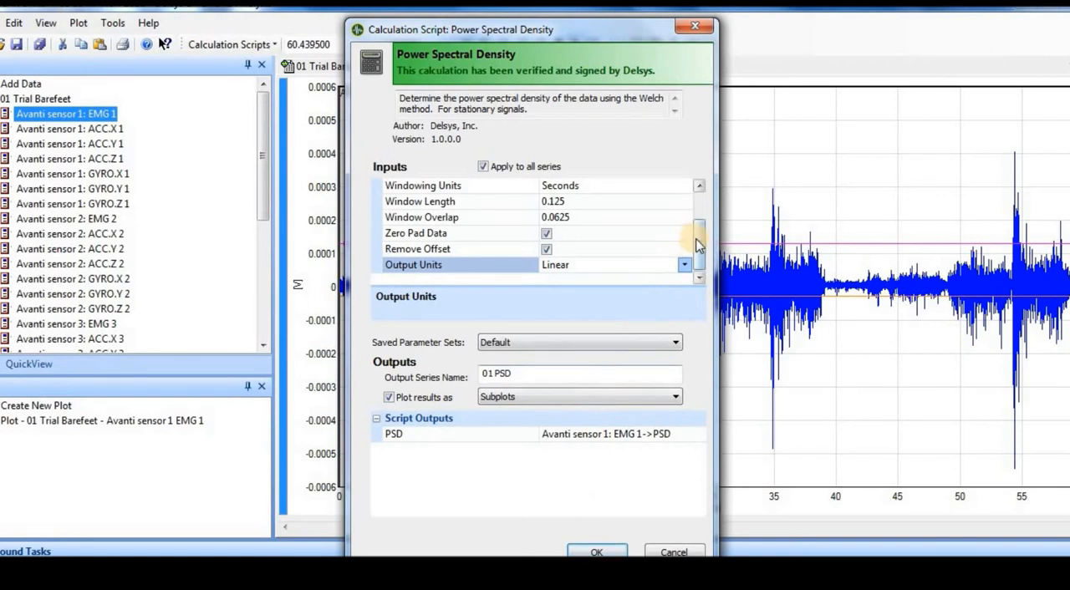
scroll(698, 242, "up", 2)
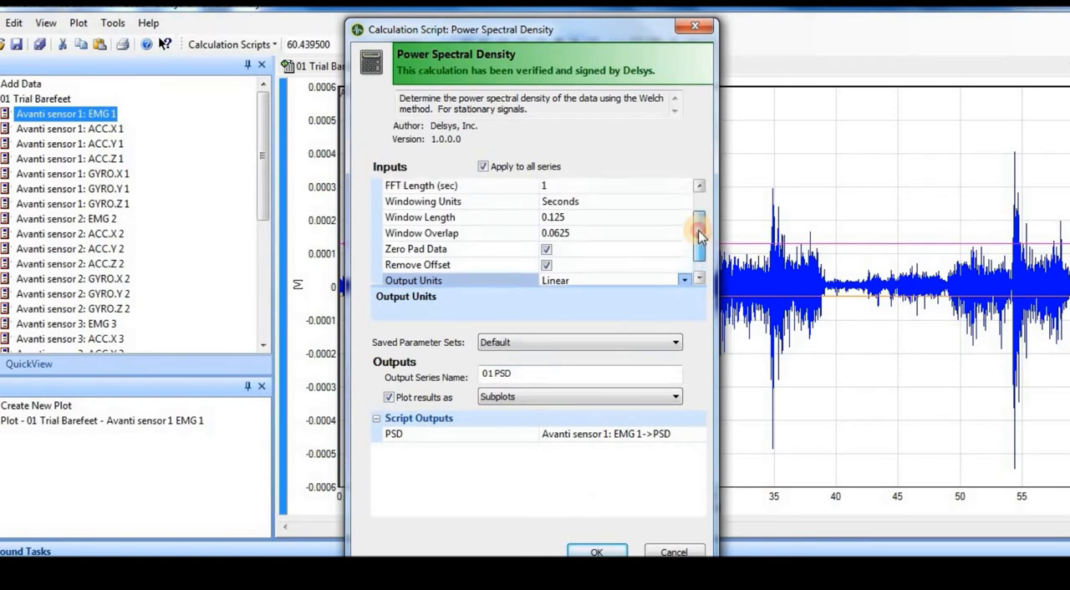
scroll(700, 243, "down", 2)
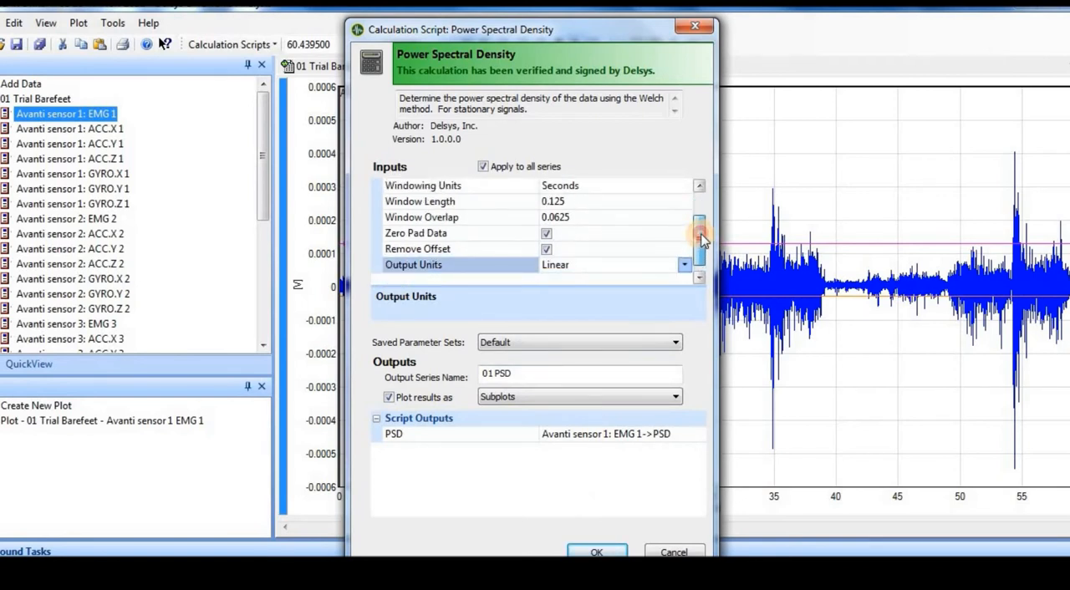
scroll(700, 241, "up", 1)
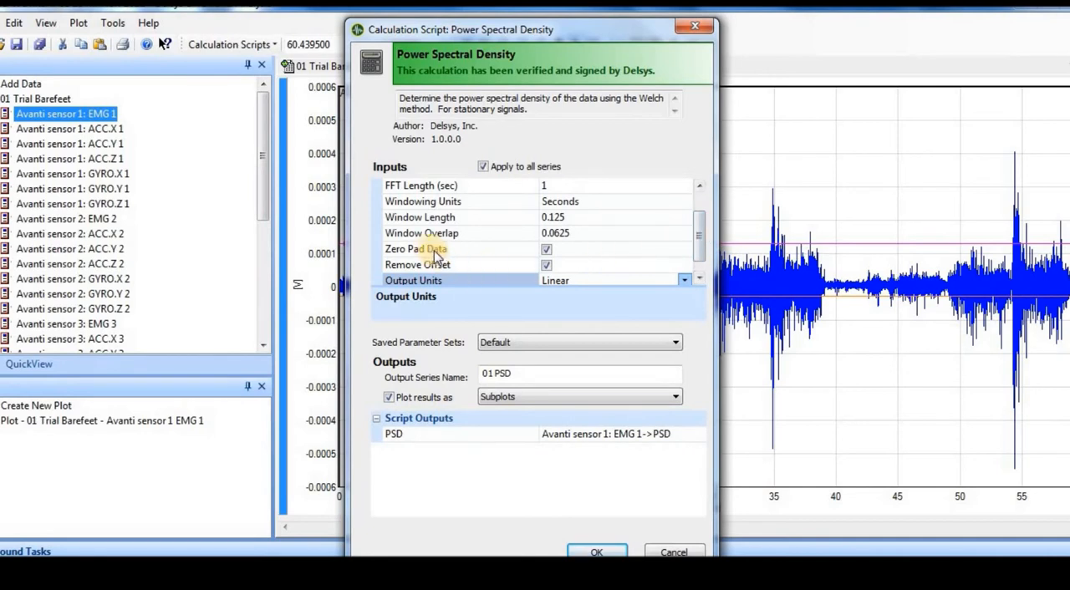
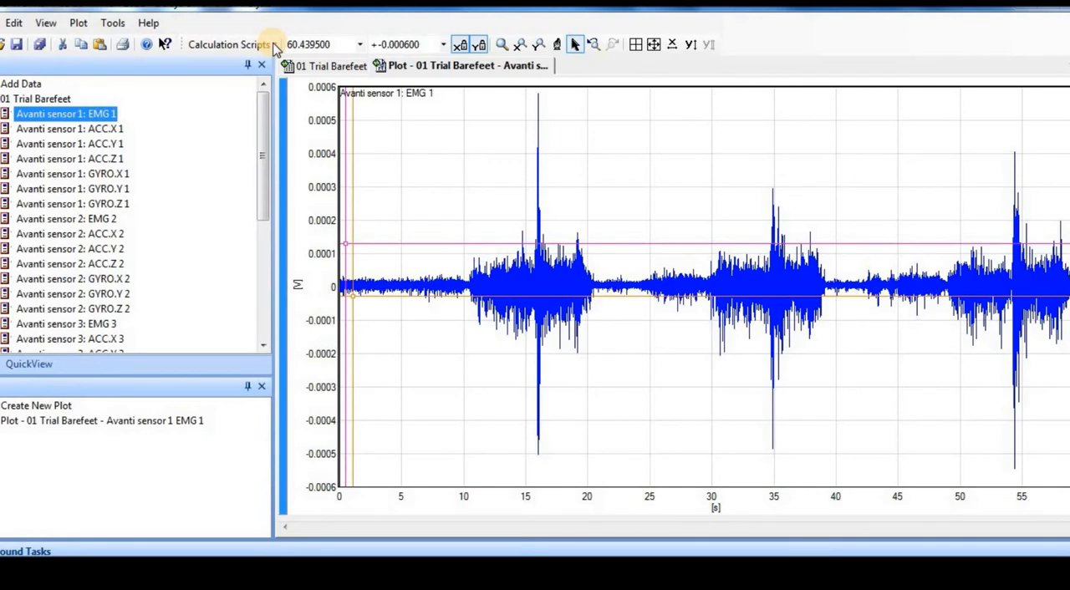
Start the Power Spectral Density calculation for the barefeet trial's EMG 1 with Zero Pad Data and Remove Offset enabled.
left_click(274, 46)
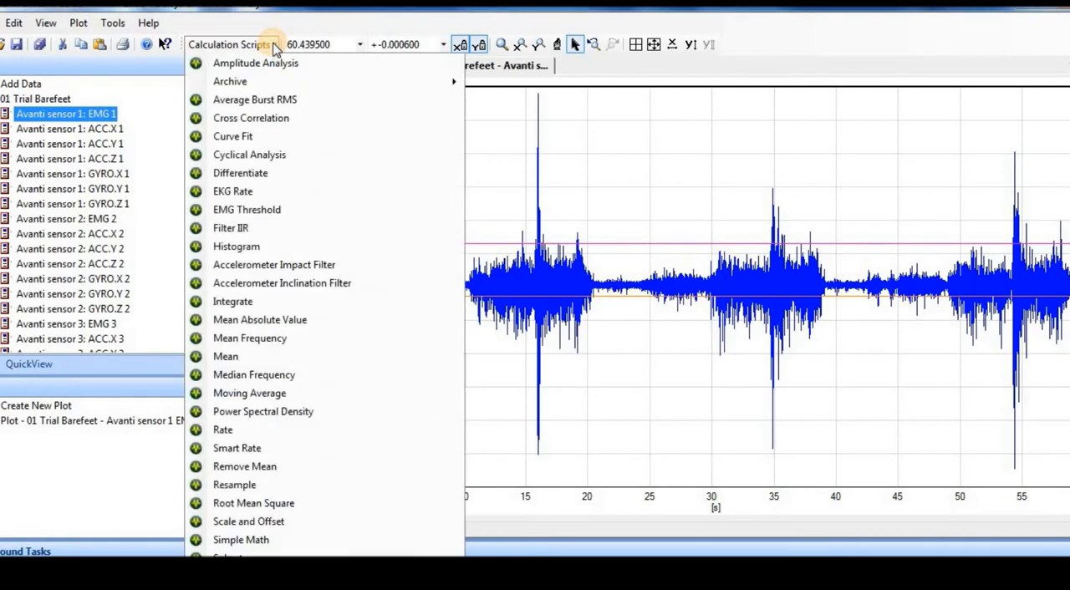
left_click(280, 413)
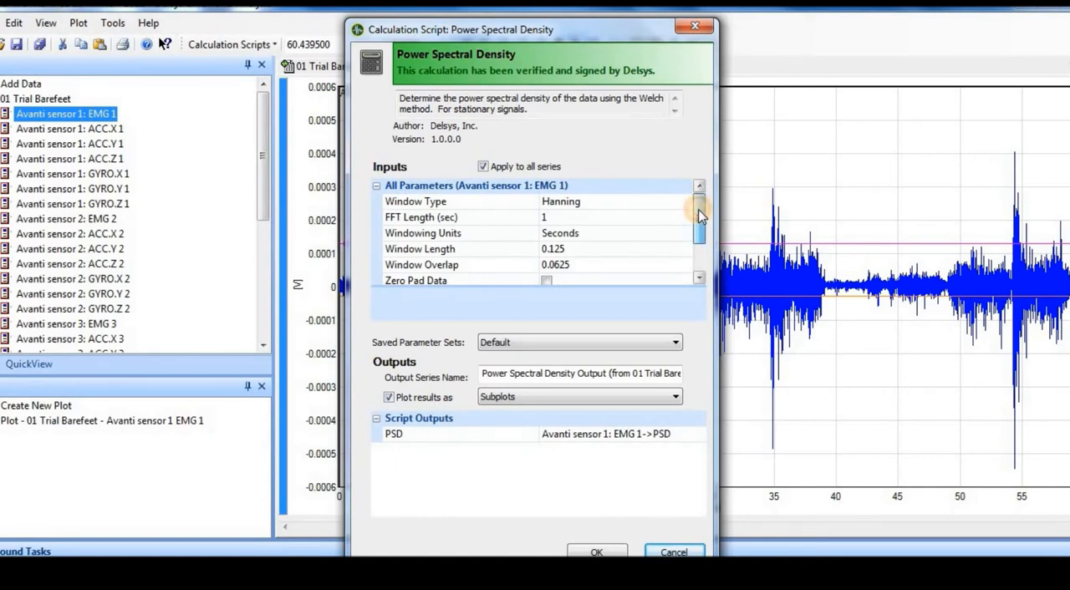
left_click_drag(700, 216, 700, 240)
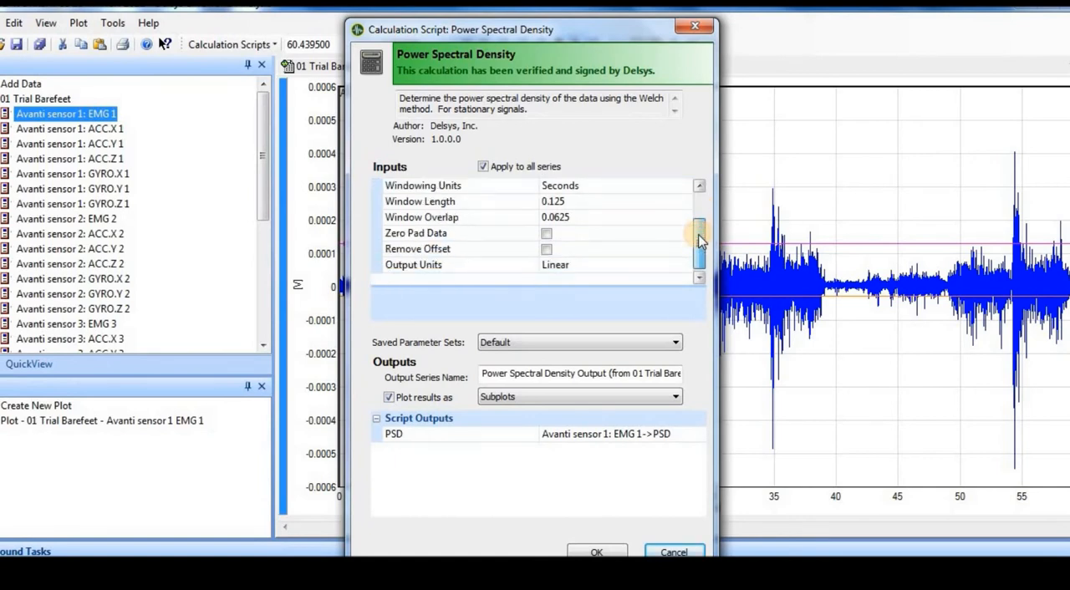
left_click(548, 236)
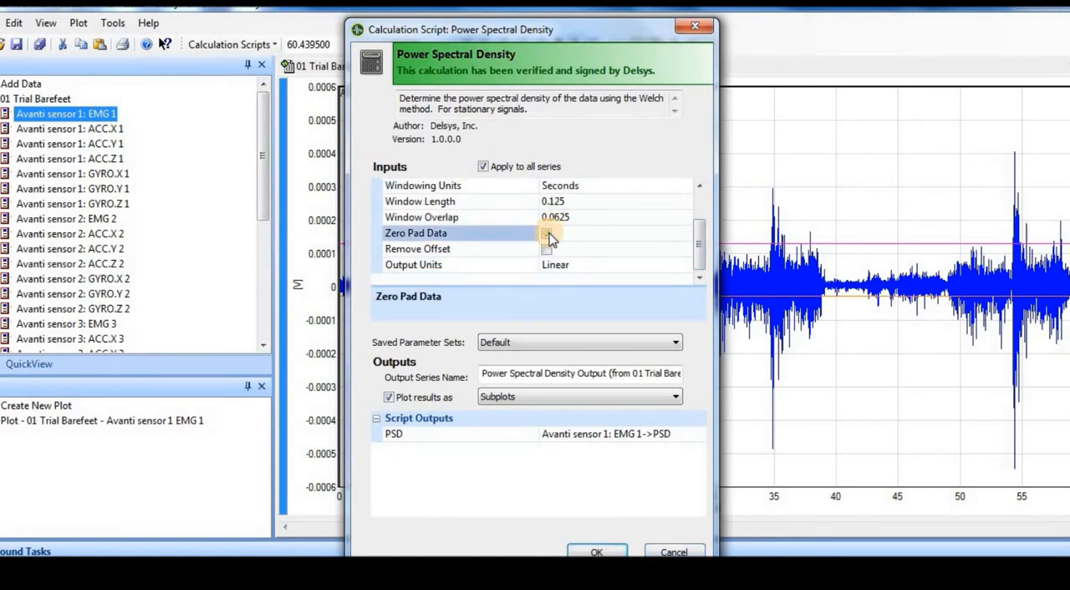
left_click(548, 235)
left_click(546, 252)
left_click(545, 251)
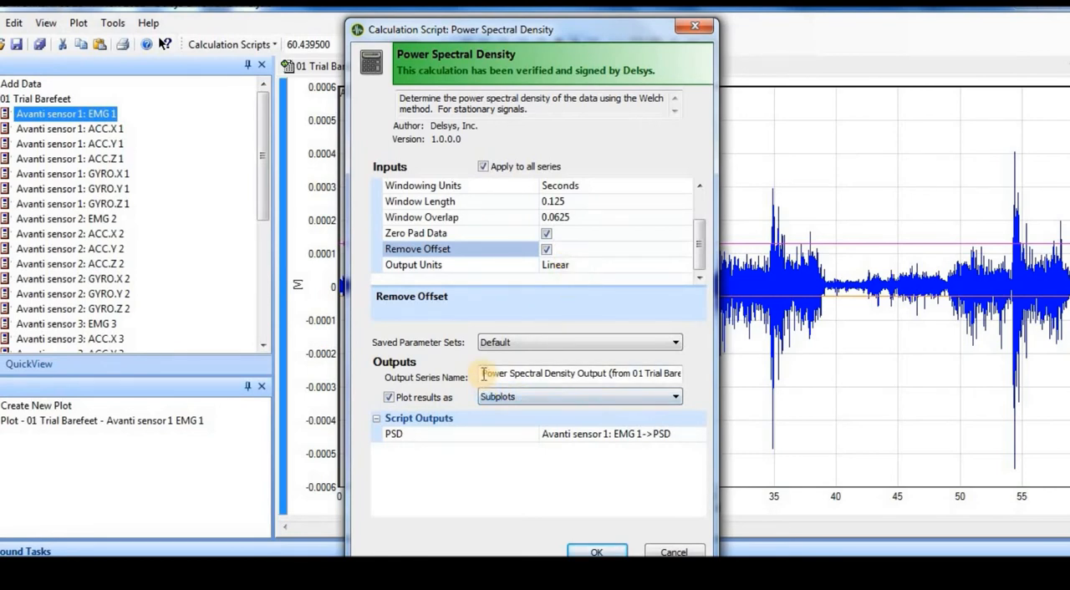
Name the output series "01 PSD" and run the power spectral density calculation with the results plotted as subplots.
left_click_drag(482, 373, 706, 403)
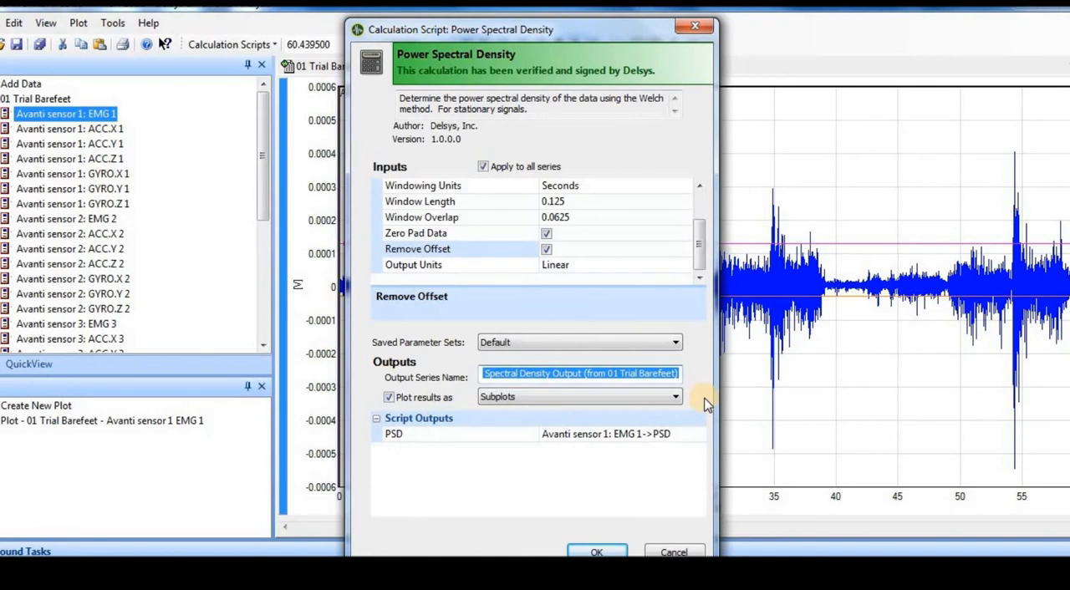
type("01 PSD")
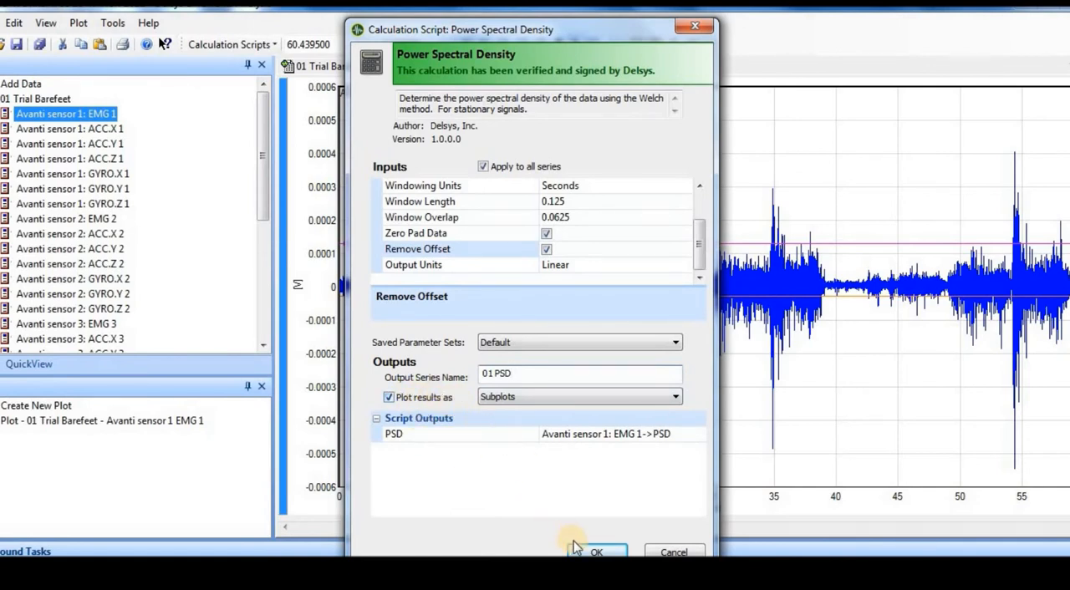
left_click(592, 552)
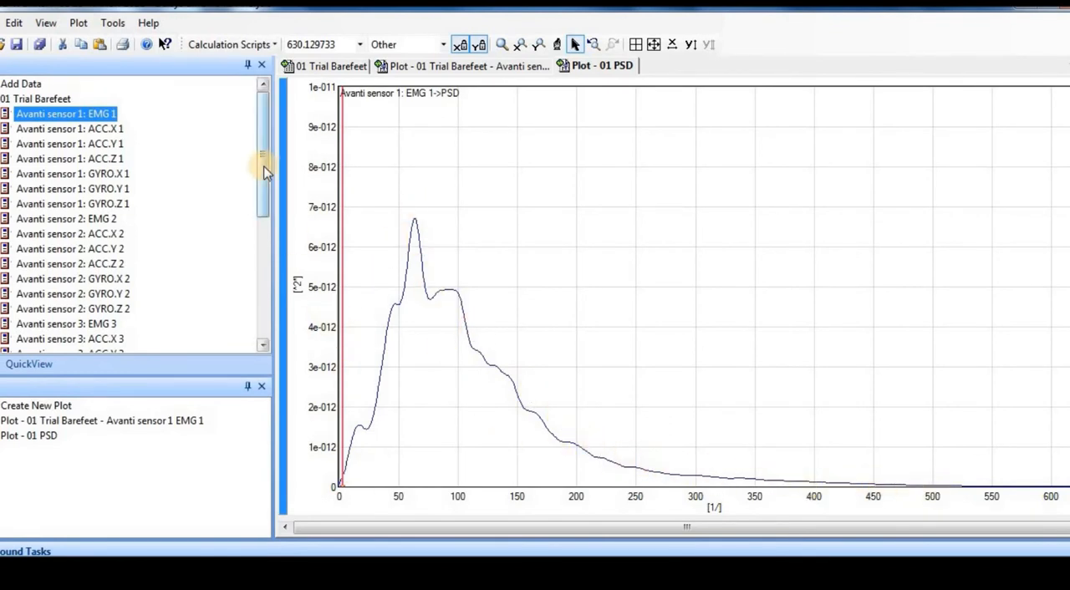
Select the 01 PSD series in the data list and check the options for exporting it to a text file or Excel.
left_click_drag(264, 170, 261, 310)
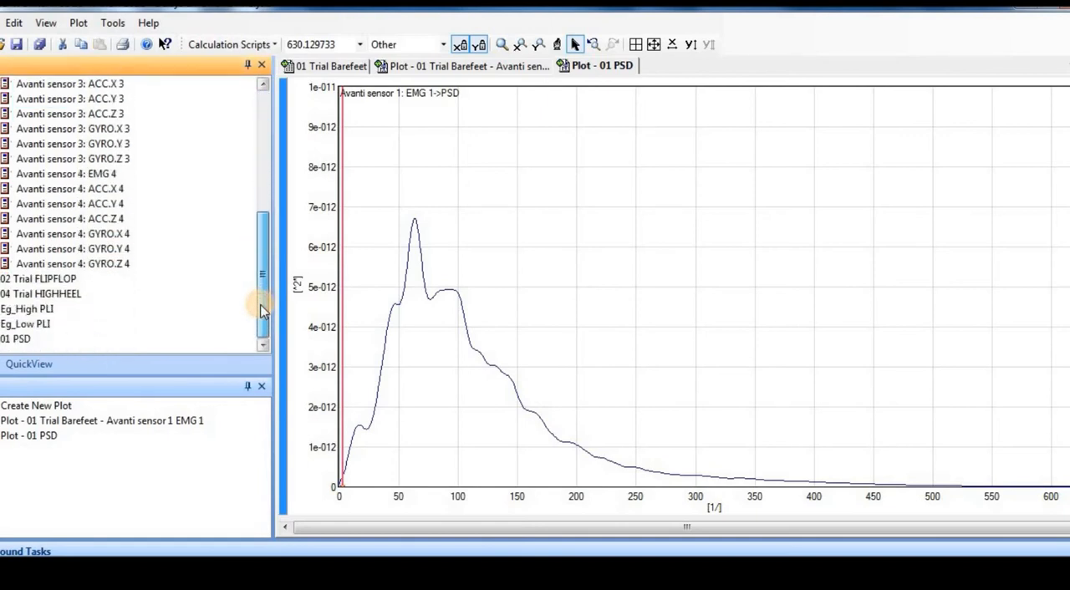
left_click(20, 341)
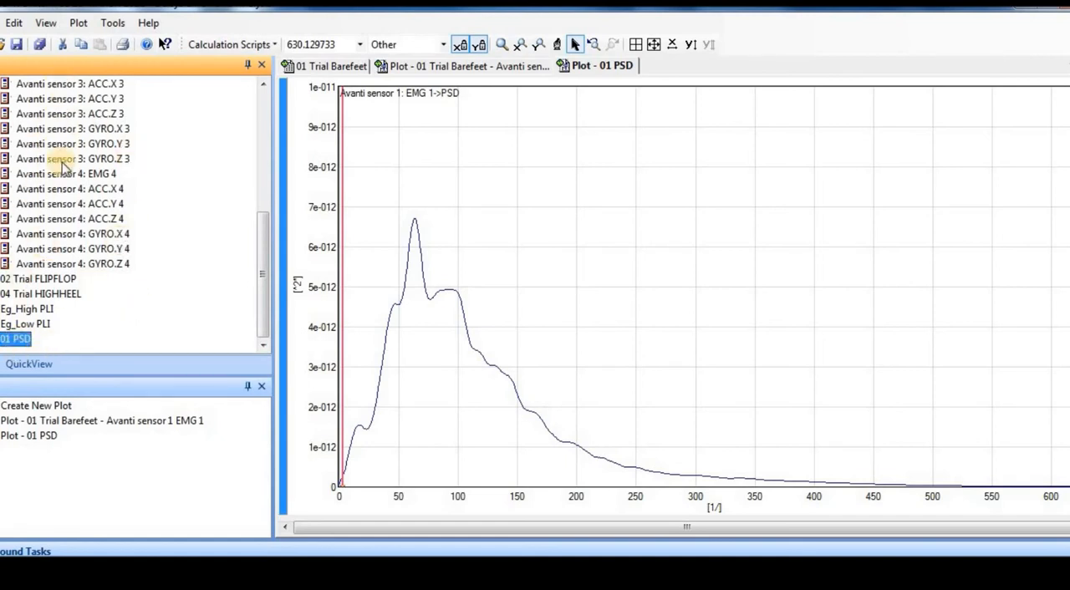
left_click(114, 23)
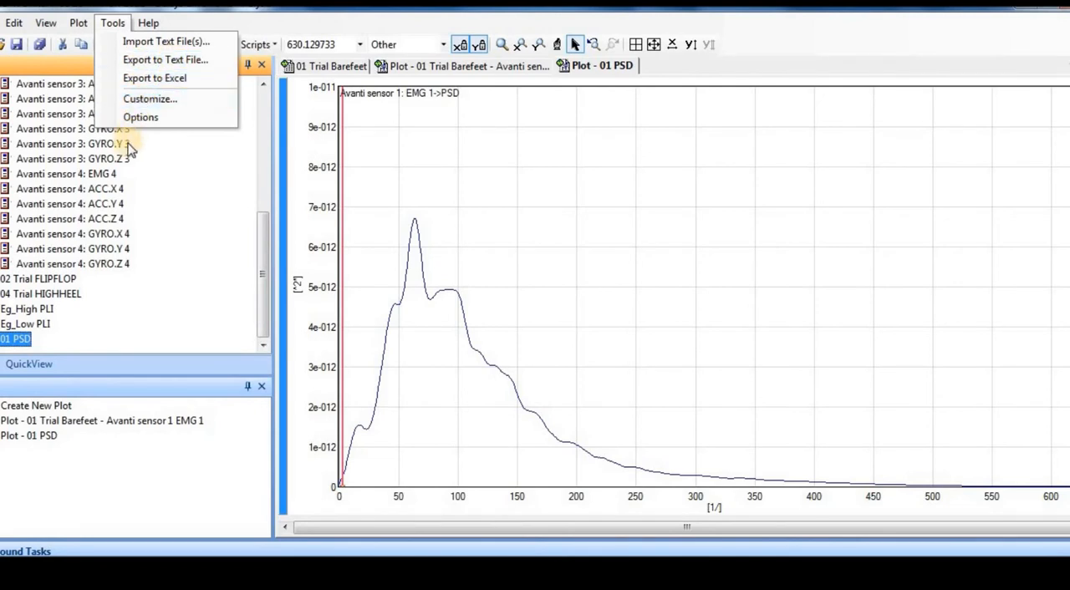
left_click(215, 208)
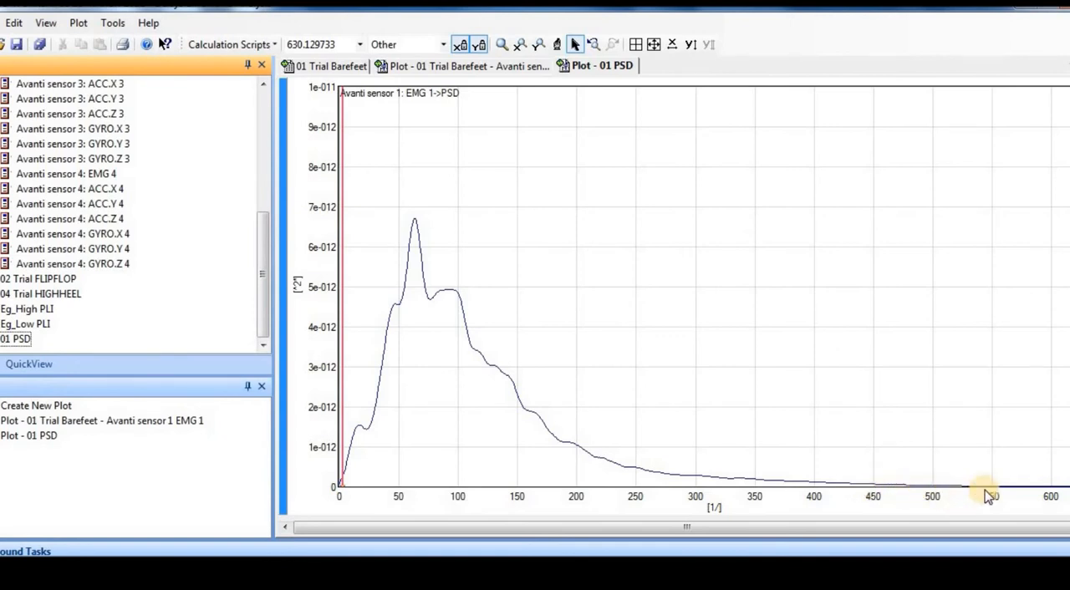
Zoom the Y axis of the 01 PSD plot to the low-power range below about 1e-012, and autoscale Y.
left_click(537, 45)
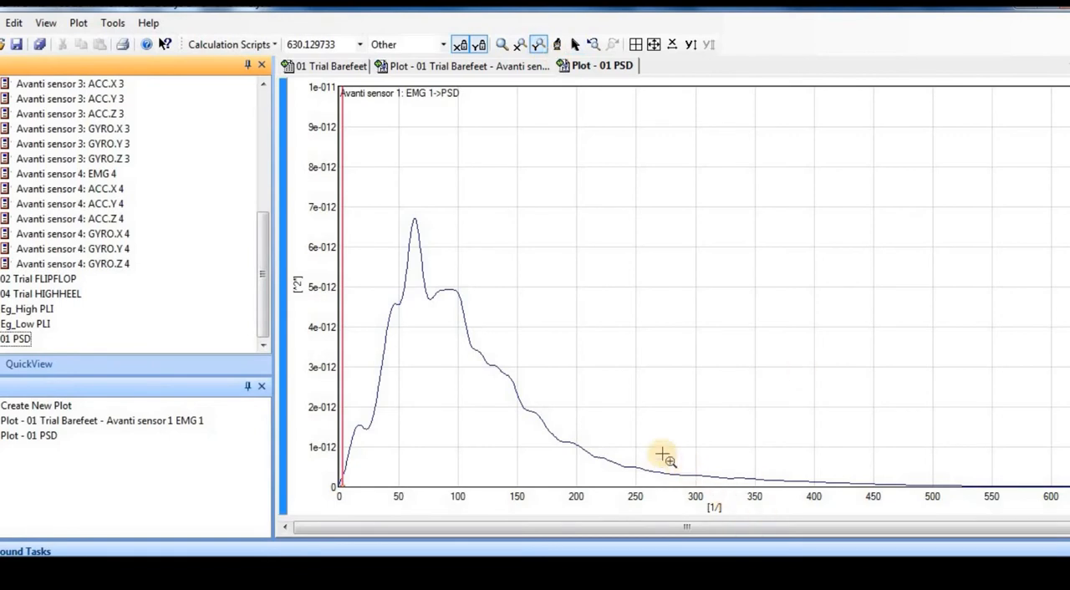
left_click_drag(650, 450, 752, 490)
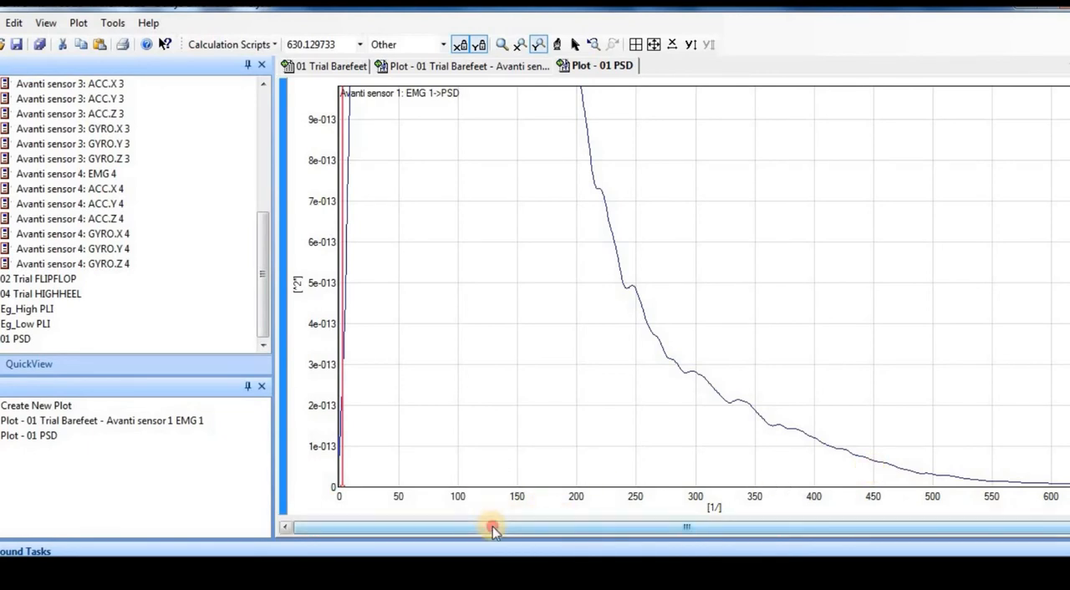
left_click_drag(492, 528, 429, 530)
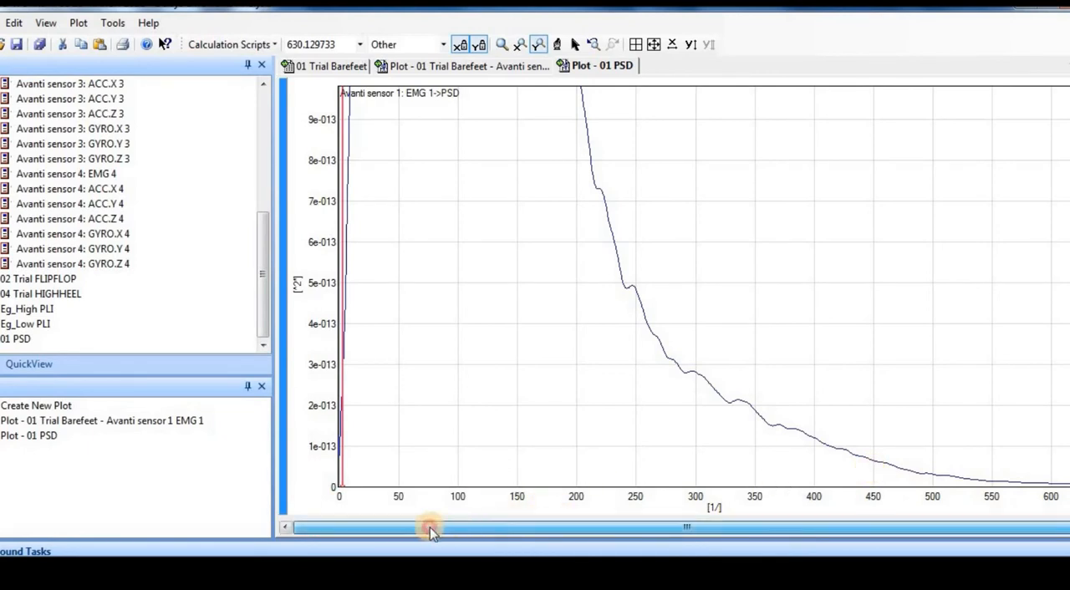
left_click(691, 45)
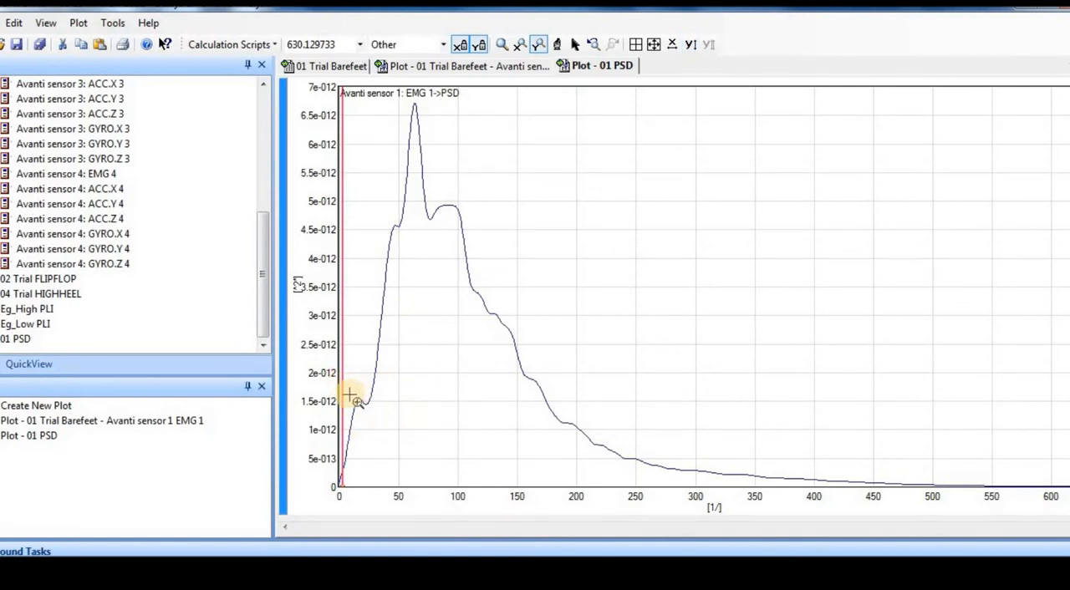
Zoom the X axis of the 01 PSD plot to the low frequencies from about 4 to 34, and autoscale X.
left_click(518, 46)
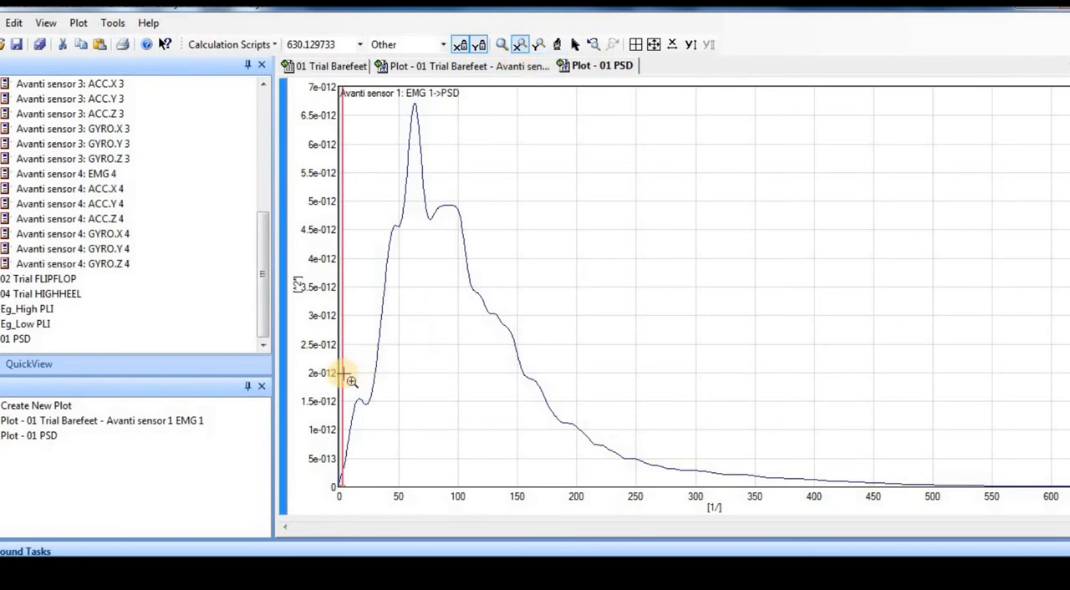
left_click_drag(344, 374, 380, 377)
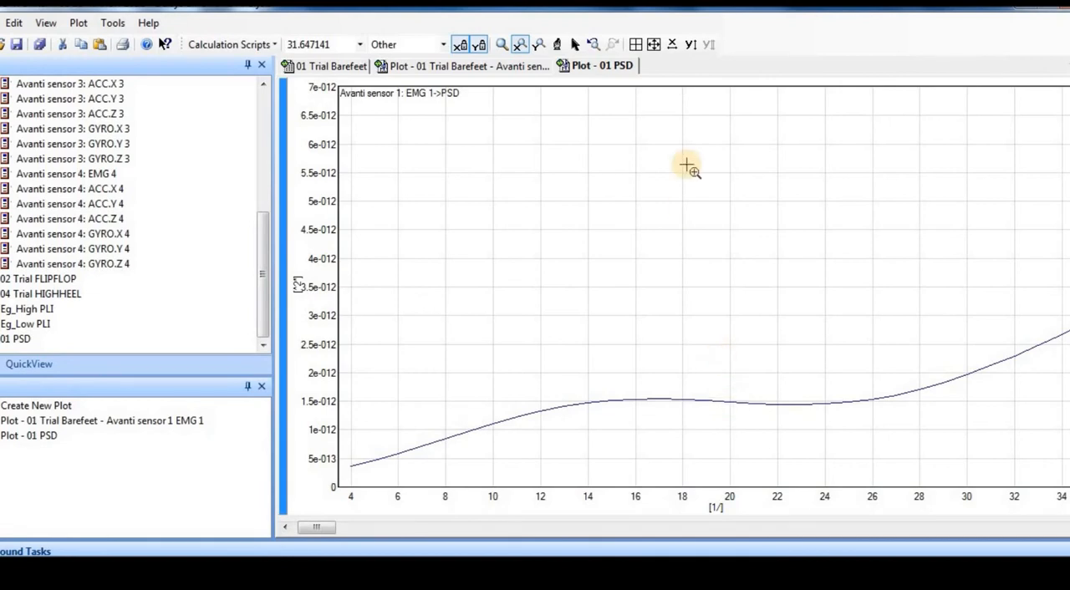
left_click(674, 45)
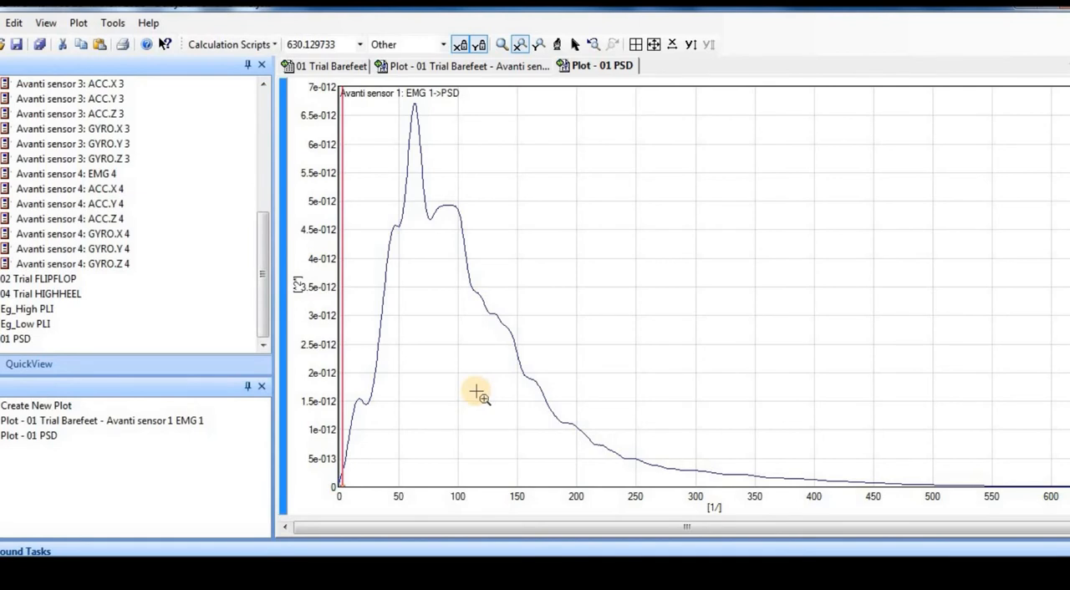
Plot EMG 1 of Eg_High PLI and set up its Power Spectral Density calculation with Zero Pad Data and Remove Offset enabled.
double_click(38, 309)
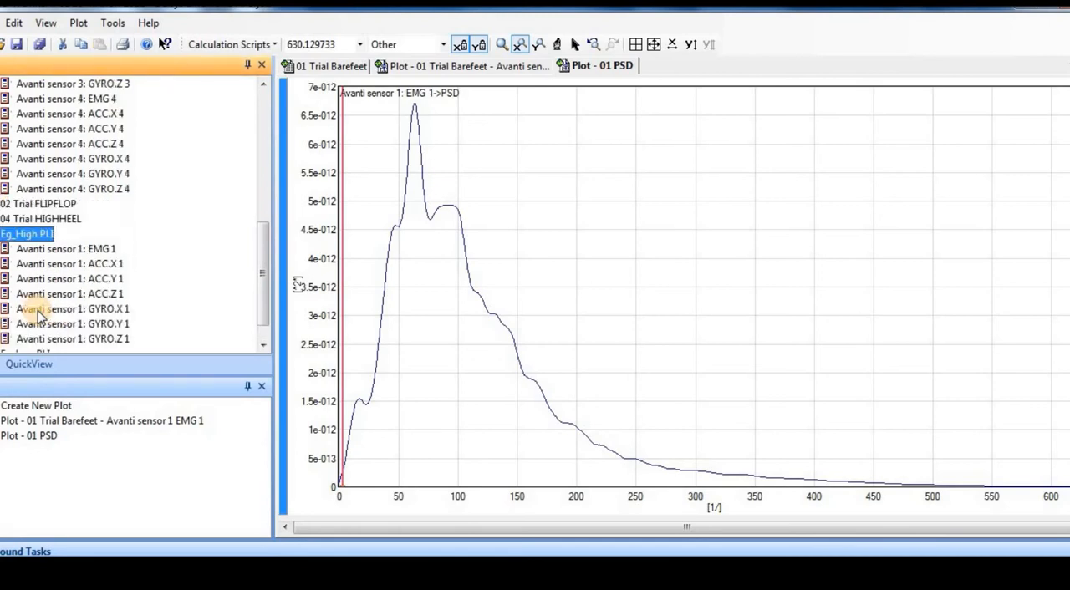
double_click(92, 250)
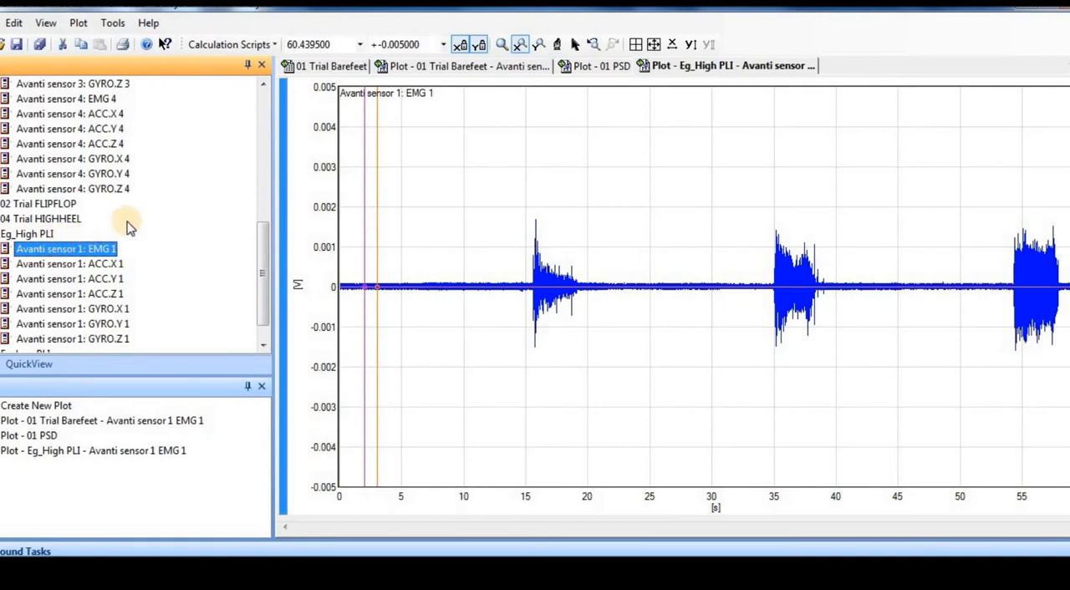
left_click(259, 45)
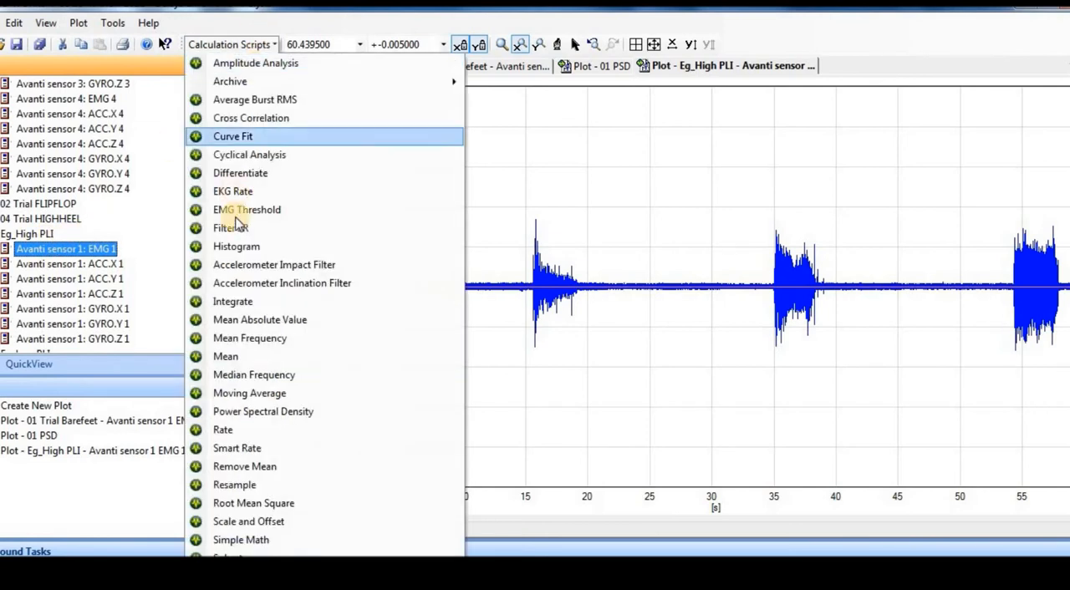
left_click(269, 411)
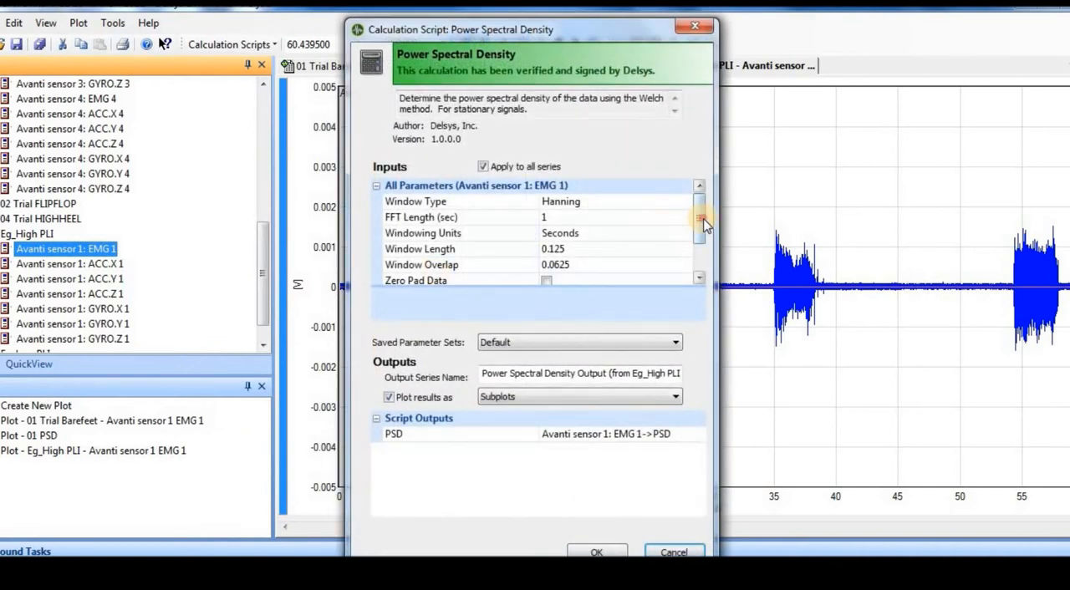
scroll(702, 273, "down", 1)
left_click(546, 233)
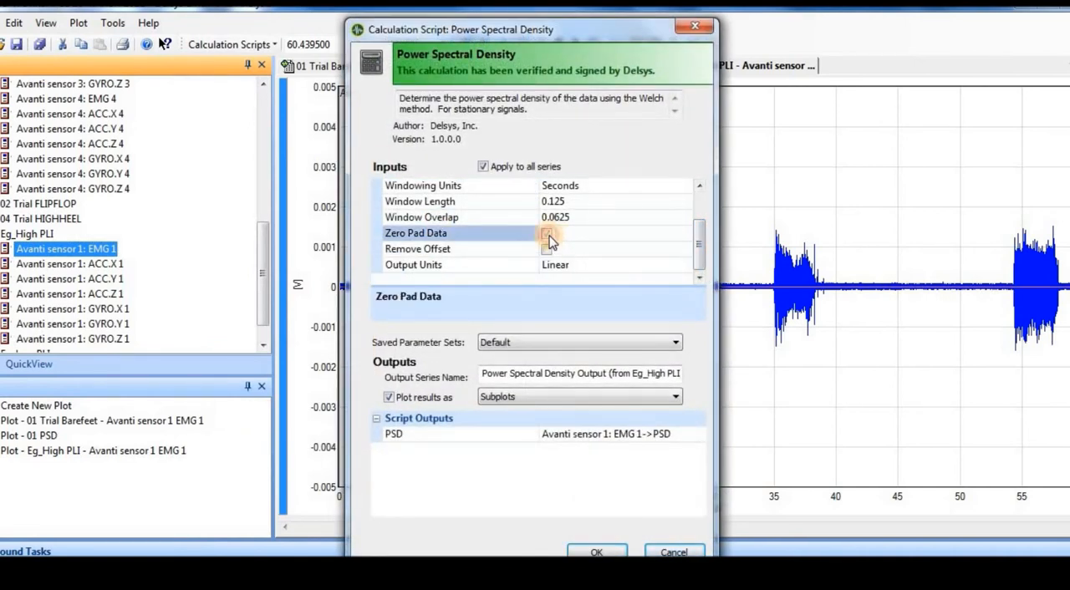
left_click(546, 250)
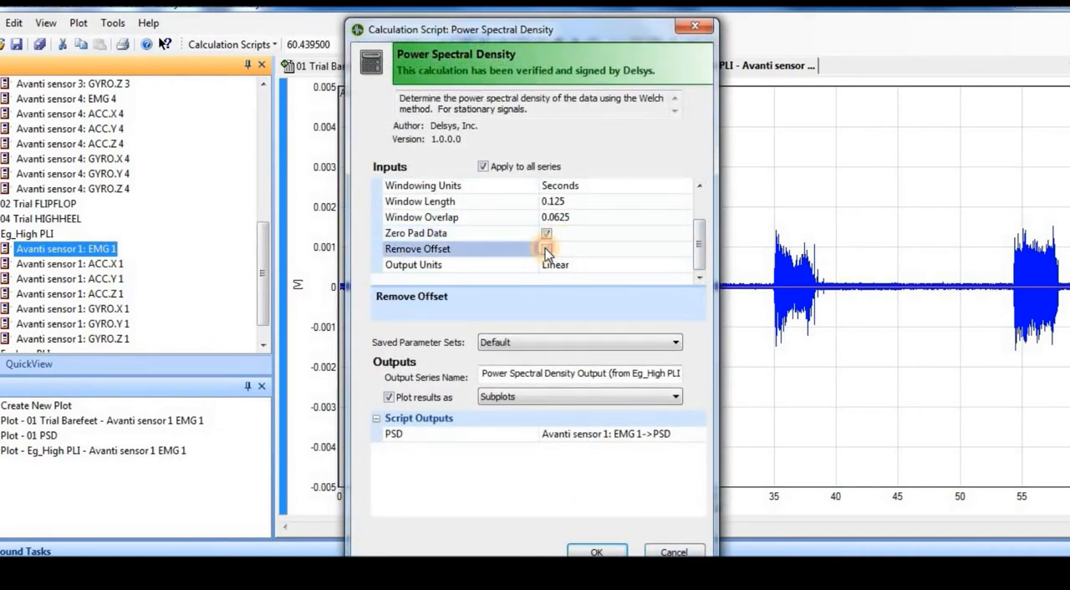
Name the output series "02 HIGH PLI PSD" and run the power spectral density calculation for Eg_High PLI.
double_click(502, 372)
left_click(504, 371)
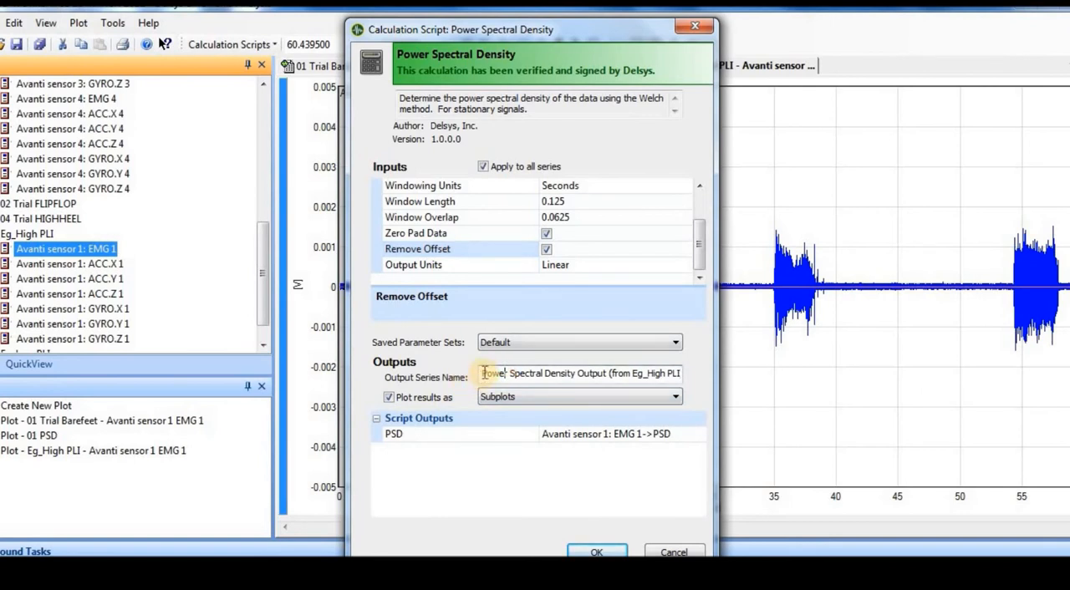
left_click_drag(484, 373, 840, 430)
type("02 HIGH PLI PSD")
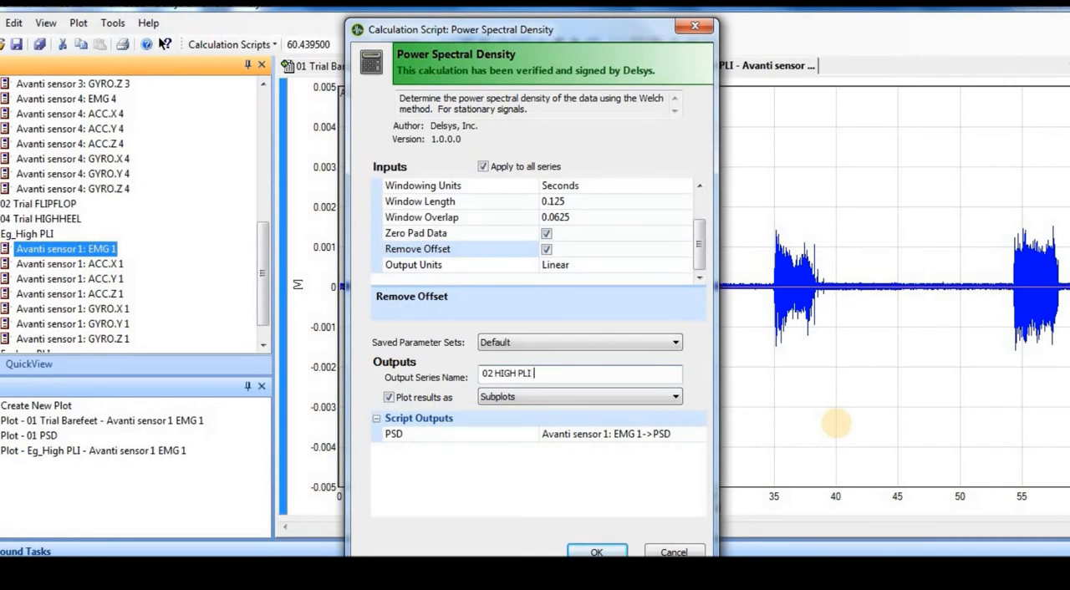
left_click(596, 551)
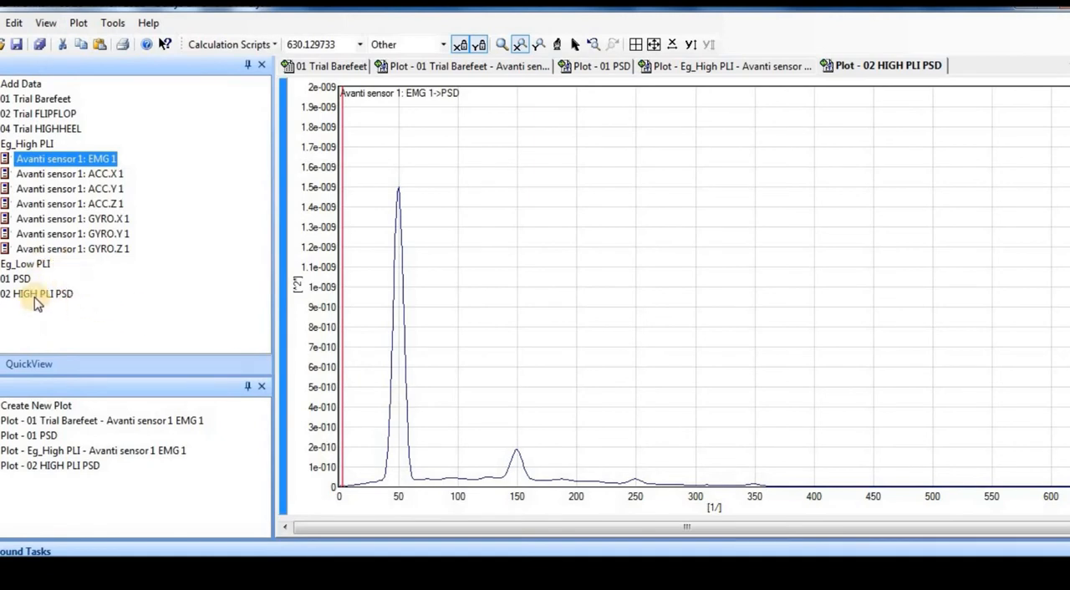
Plot the EMG 1 spectrum of the 01 PSD series again, and remove that duplicate plot from the workspace.
double_click(20, 280)
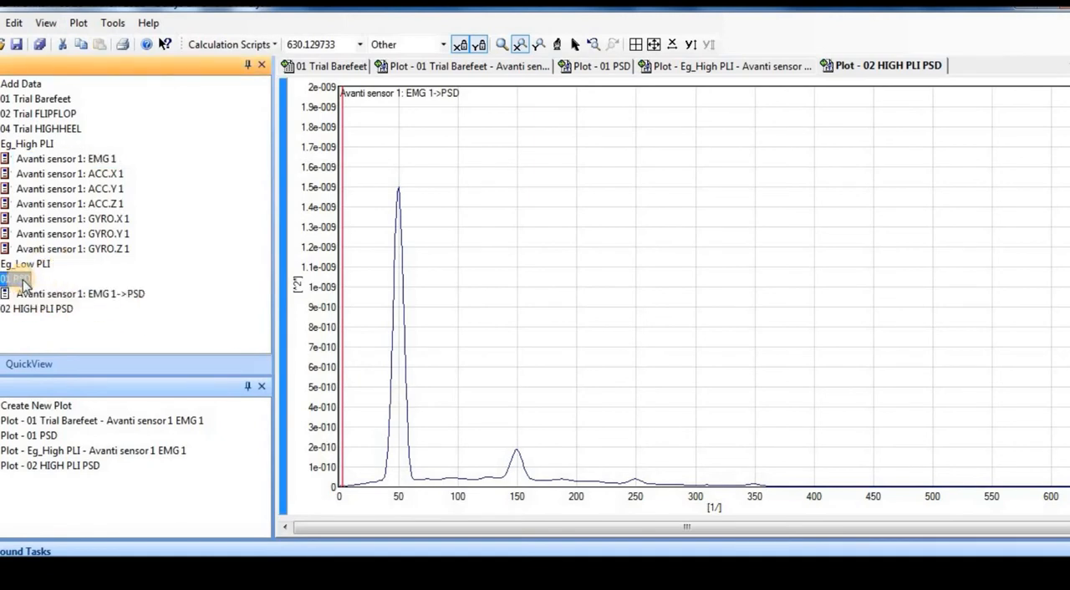
double_click(40, 292)
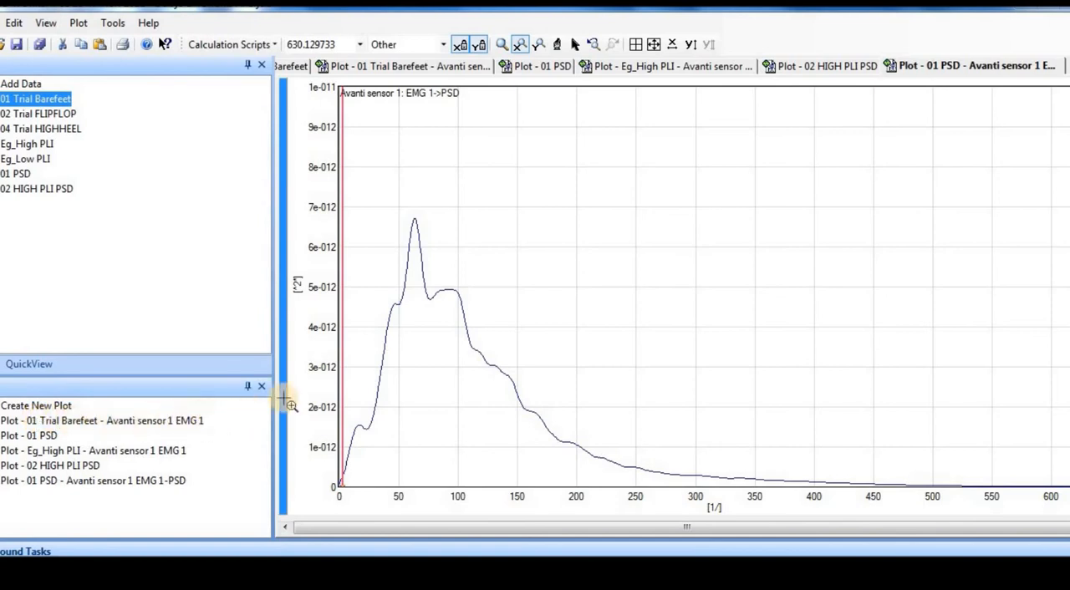
left_click(100, 483)
right_click(101, 483)
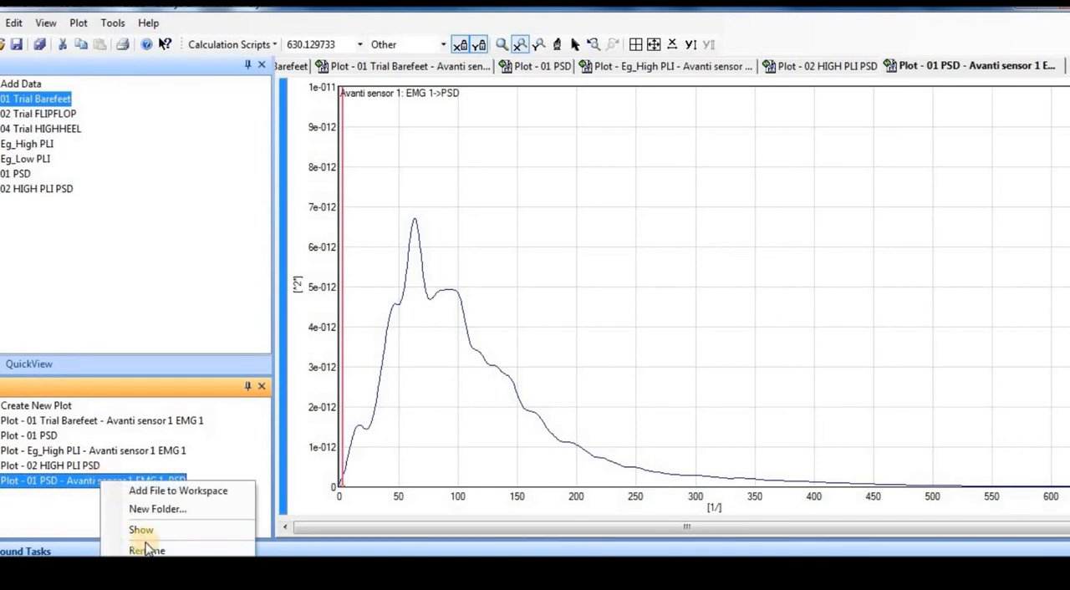
left_click(149, 570)
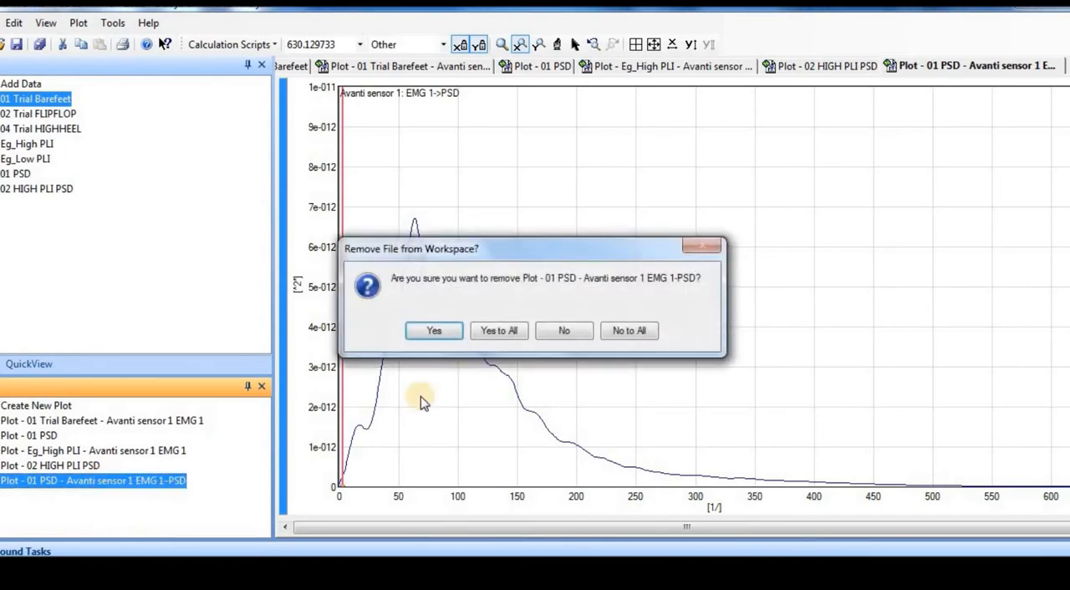
left_click(434, 336)
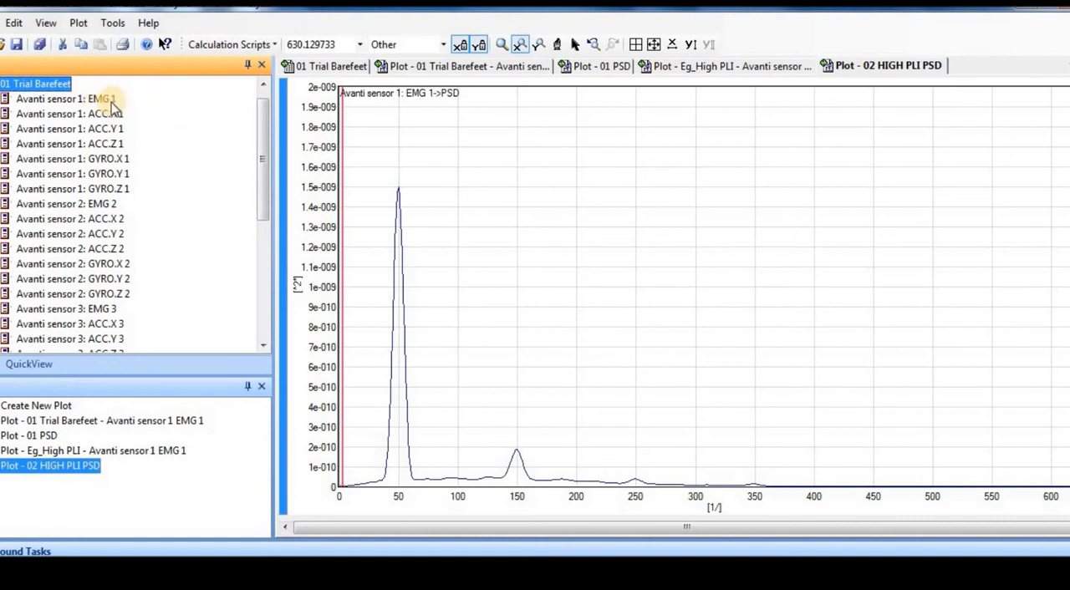
Plot EMG 1 of 01 Trial Barefeet and set up its Filter IIR calculation with filter class Butterworth and order 4.
double_click(107, 100)
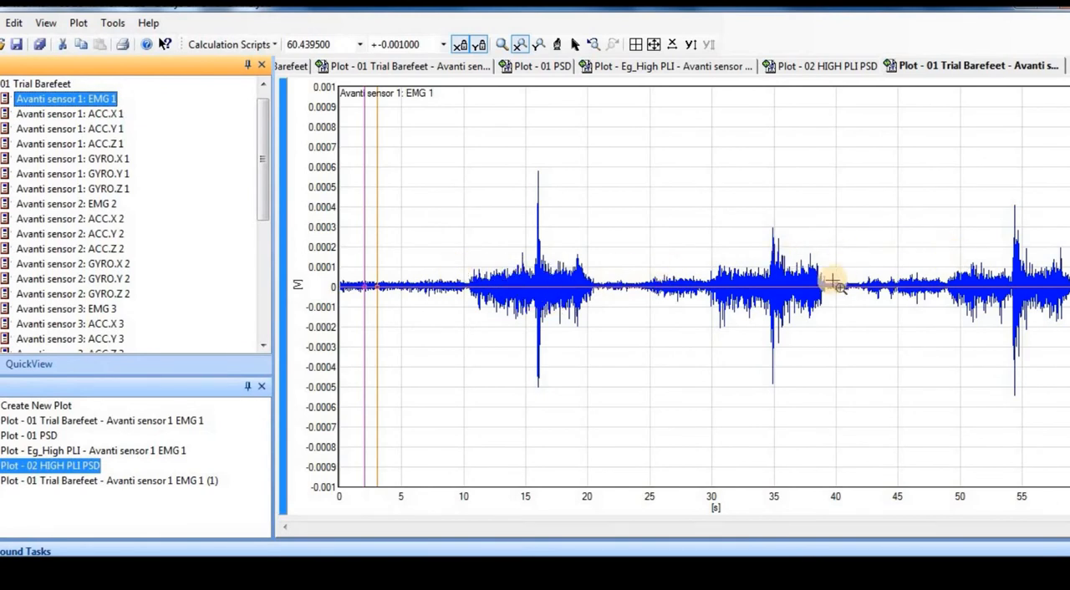
left_click(273, 46)
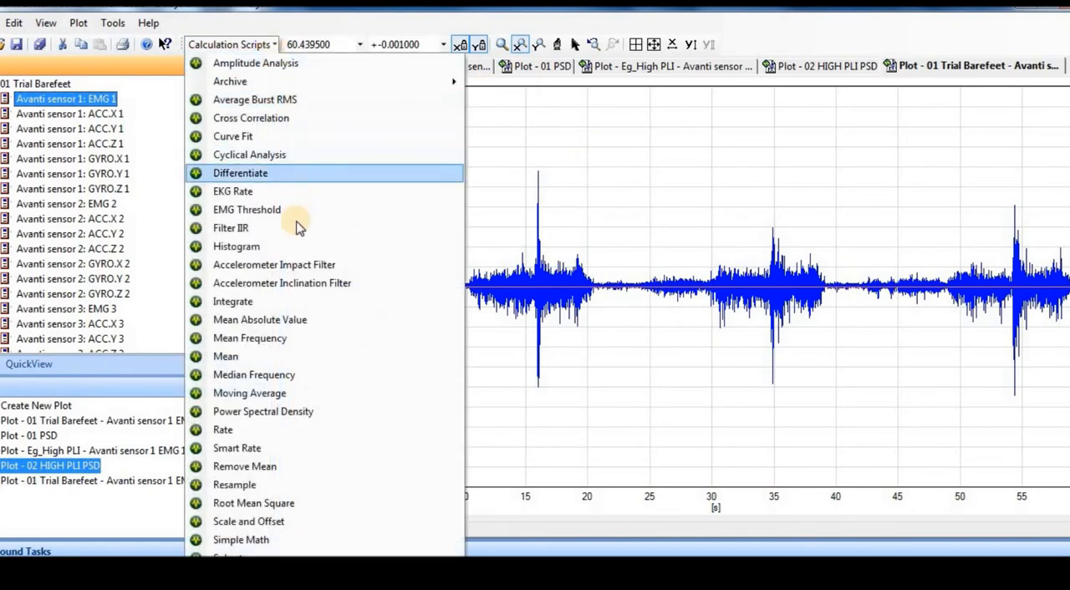
left_click(247, 230)
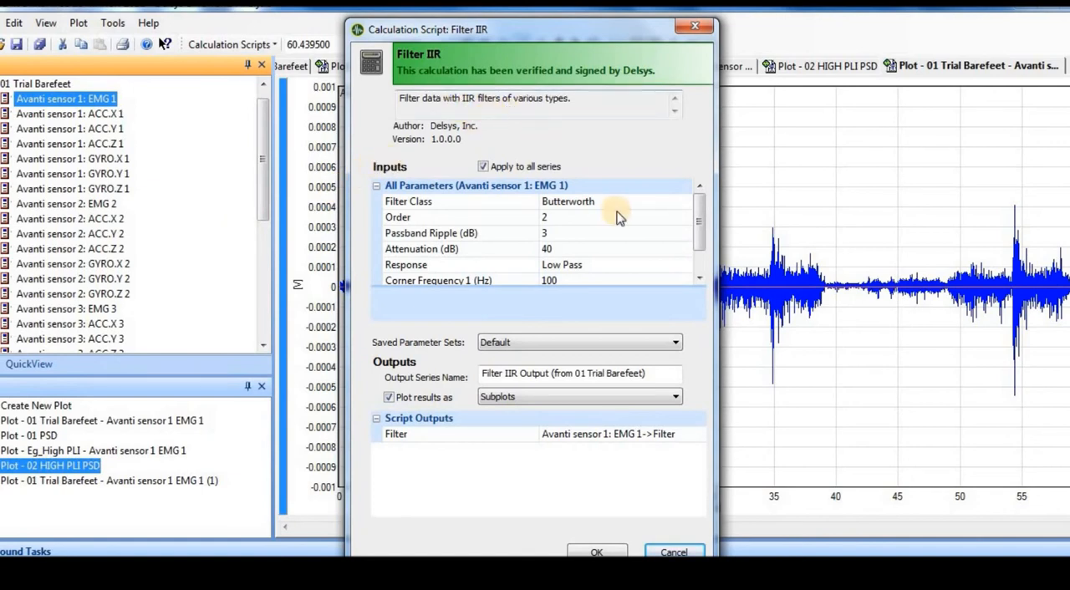
mouse_move(700, 216)
left_mouse_down()
mouse_move(700, 229)
mouse_move(704, 210)
left_mouse_up()
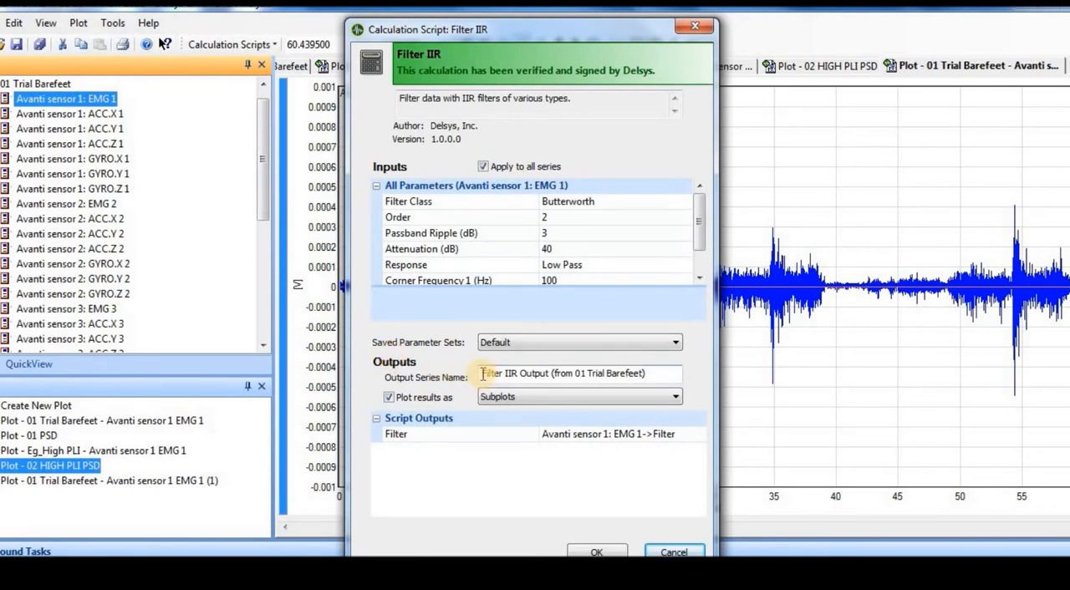
left_click(631, 207)
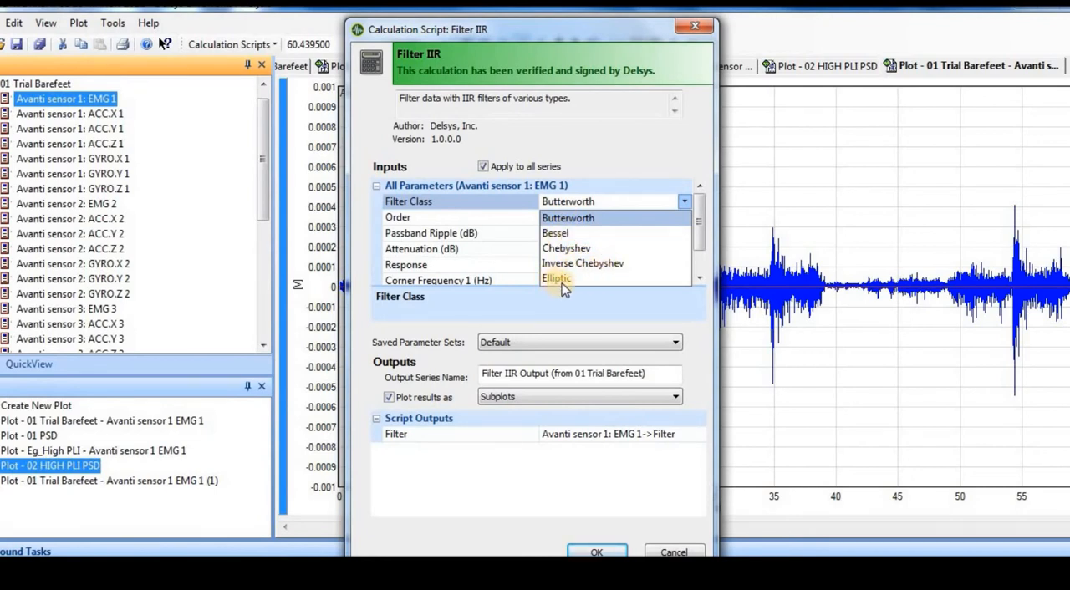
left_click(698, 239)
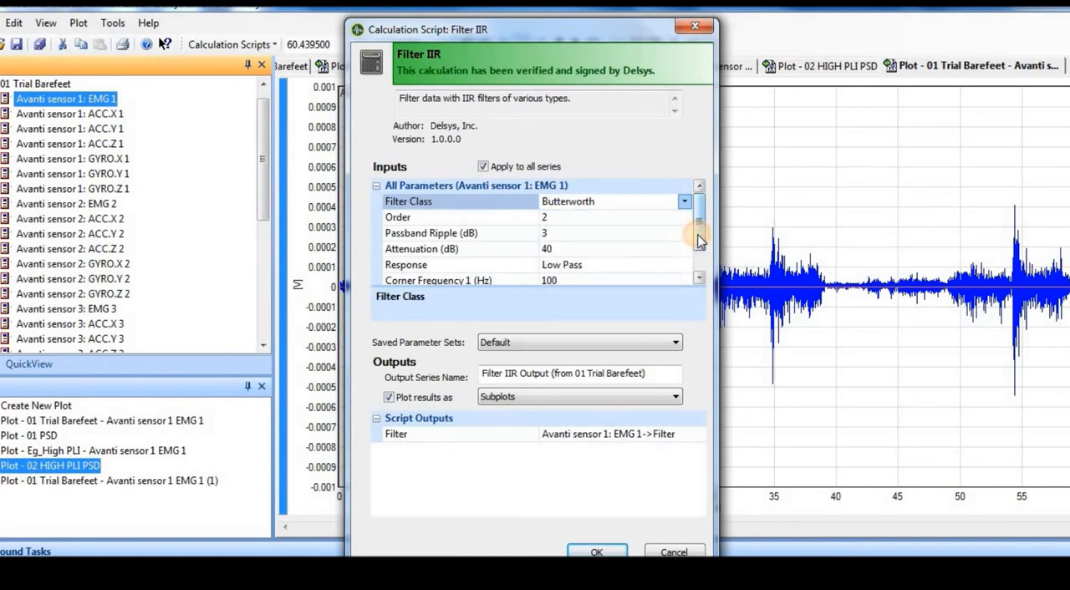
left_click(581, 217)
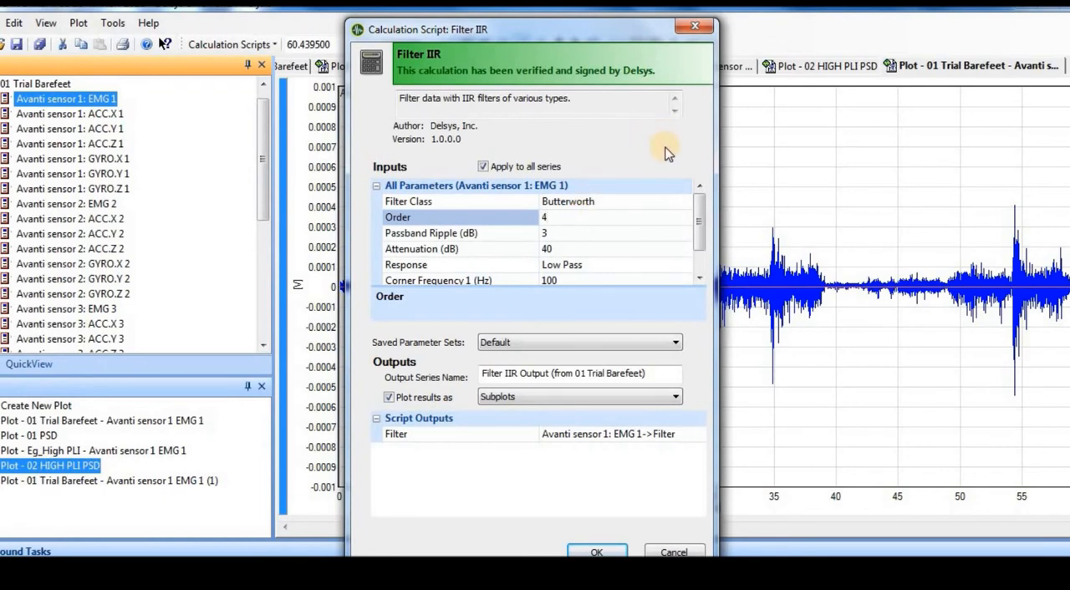
left_click(553, 235)
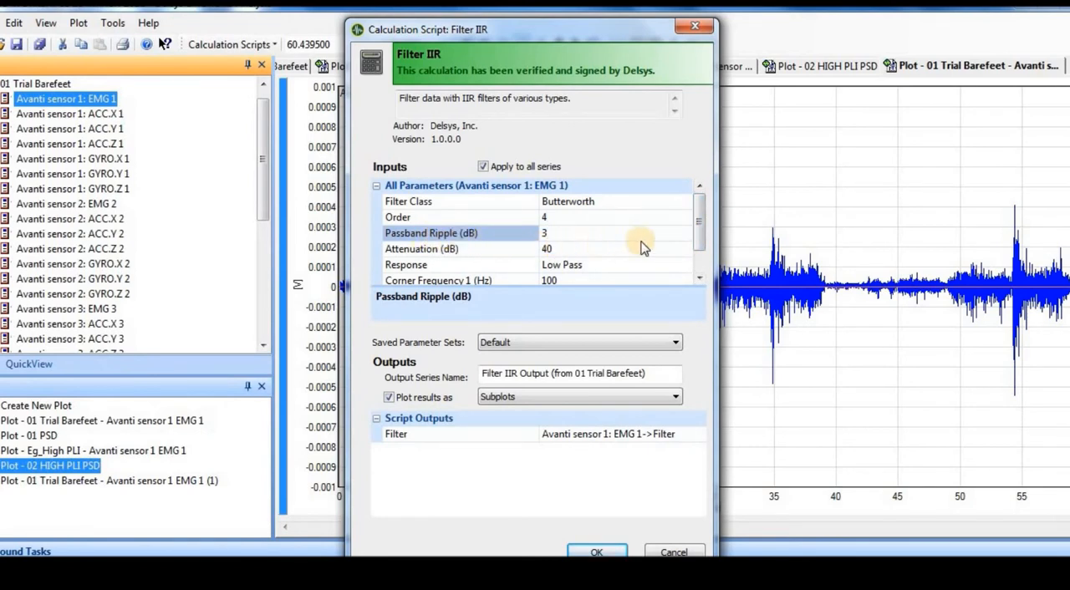
Set the filter response to Band Pass with corner frequencies of 20 Hz and 550 Hz.
scroll(700, 240, "down", 2)
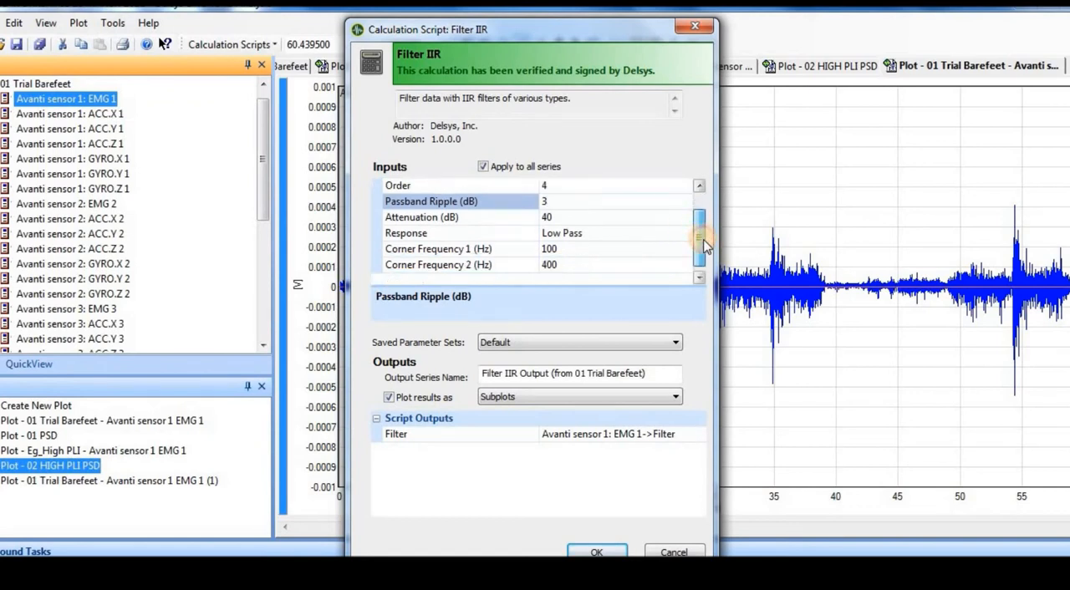
scroll(700, 240, "up", 1)
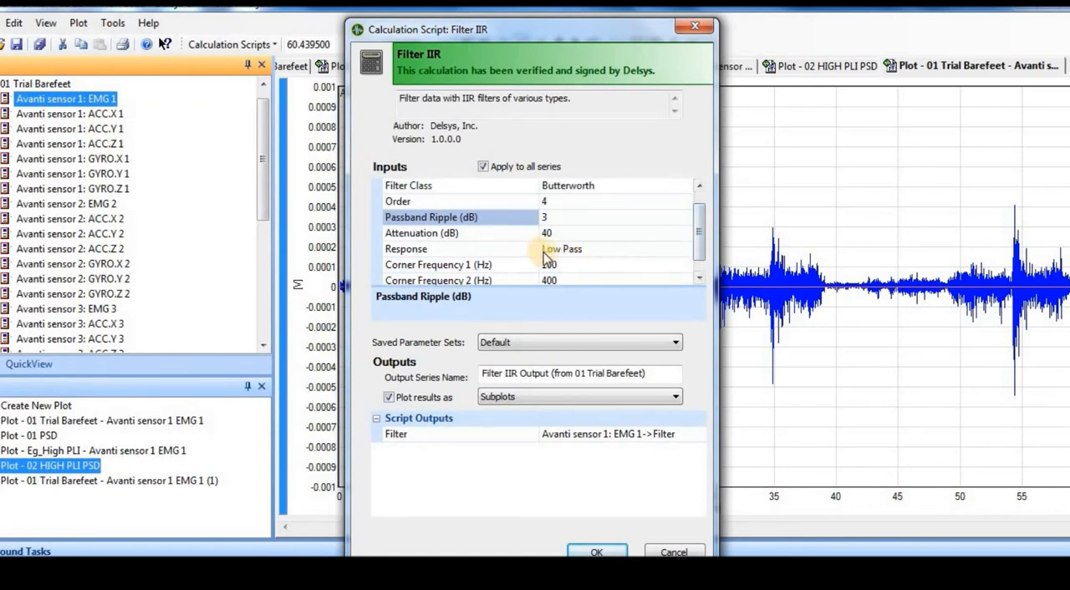
left_click(573, 251)
left_click(597, 253)
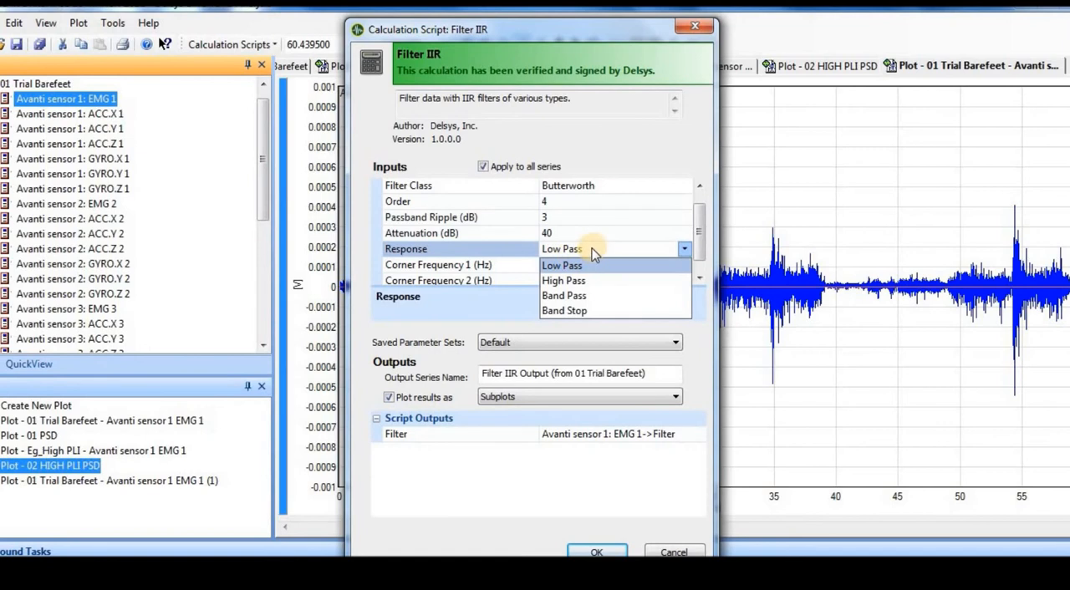
left_click(574, 296)
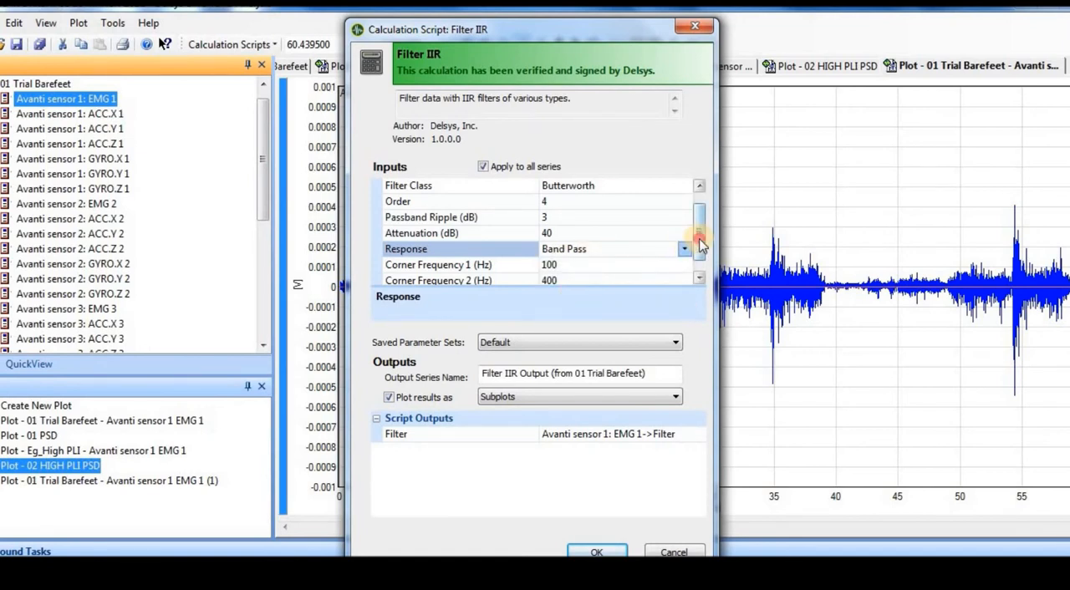
left_click_drag(697, 240, 697, 250)
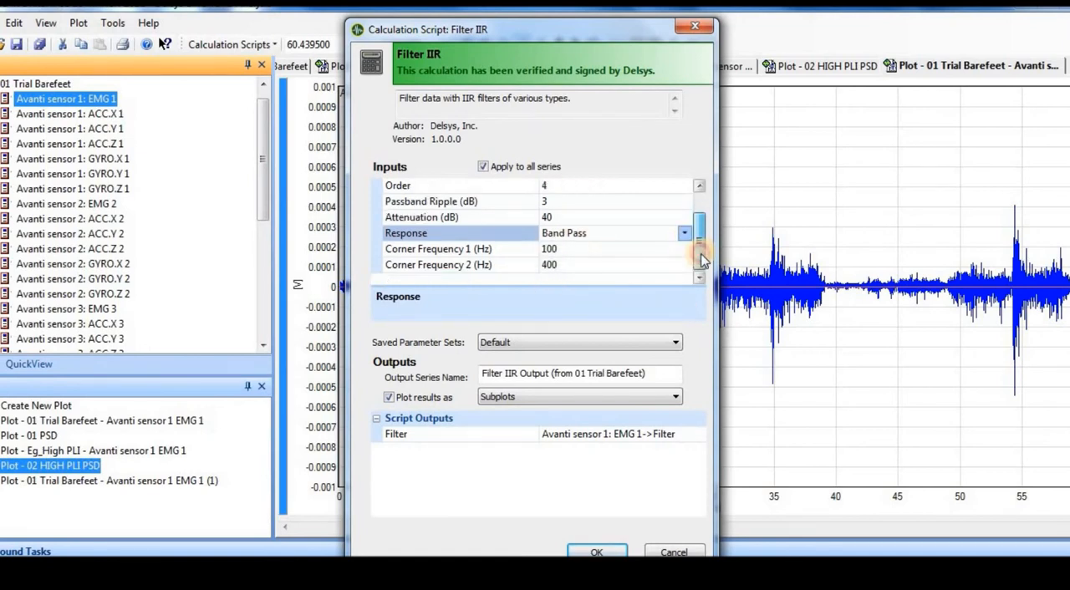
left_click(544, 249)
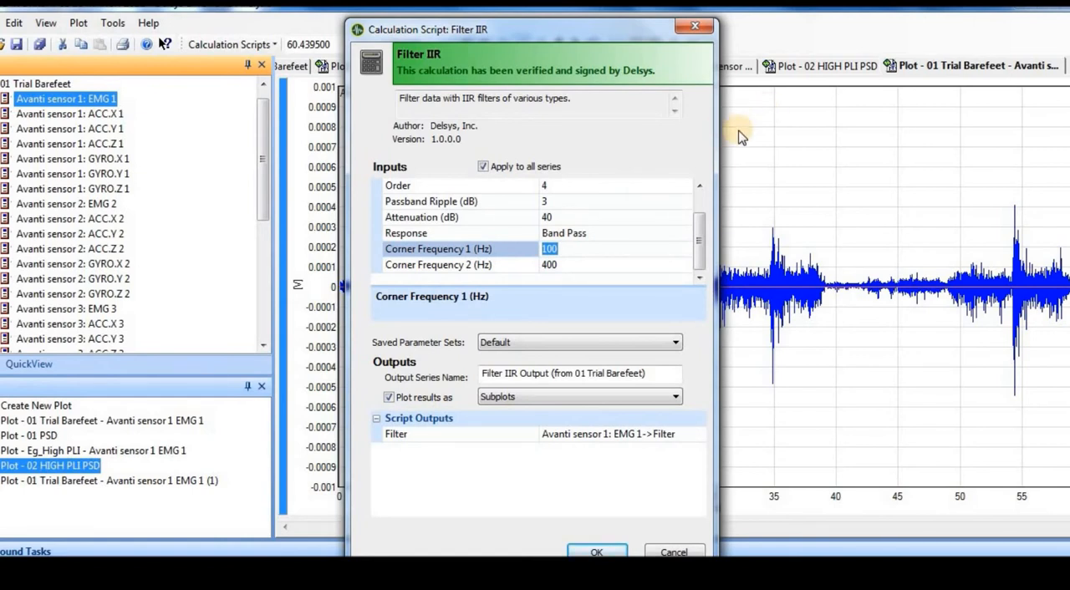
type("20")
left_click(571, 265)
type("550")
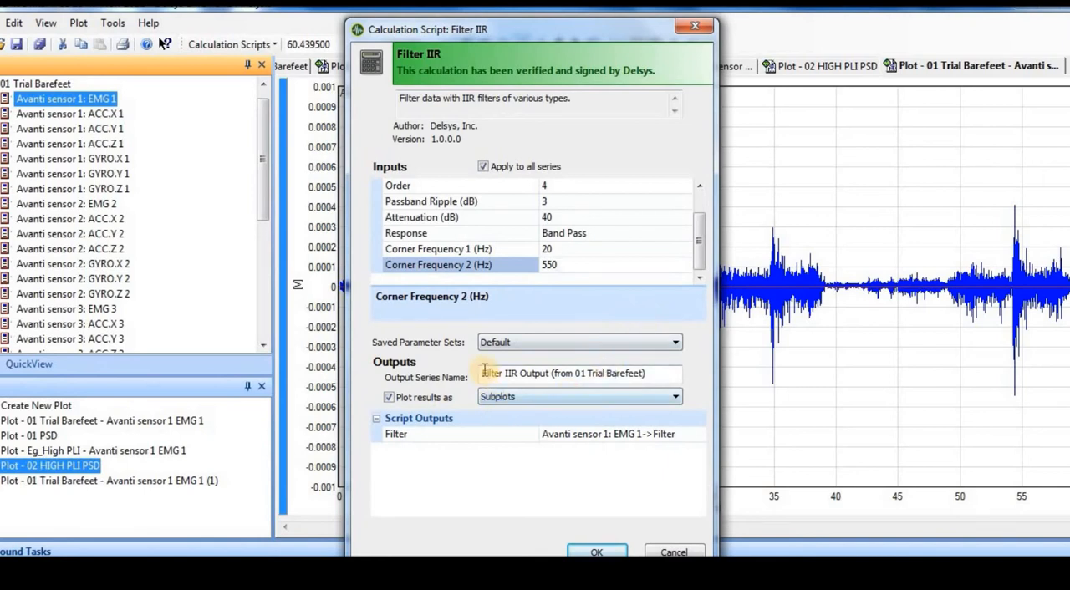
Name the output series "02 FILTERED DATA" and run the IIR filter calculation.
left_click_drag(483, 373, 677, 380)
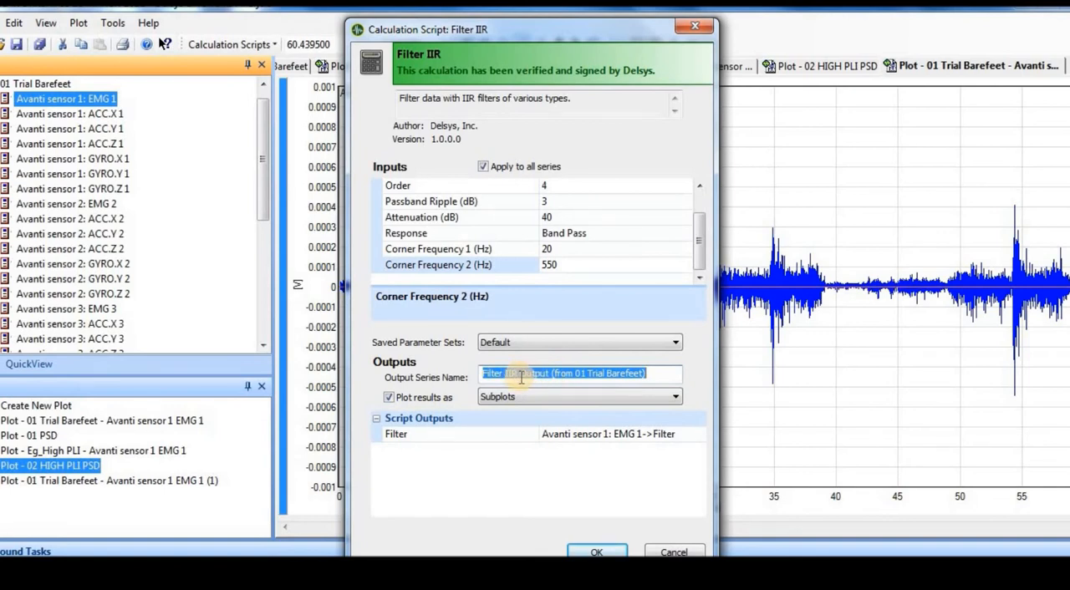
type("02")
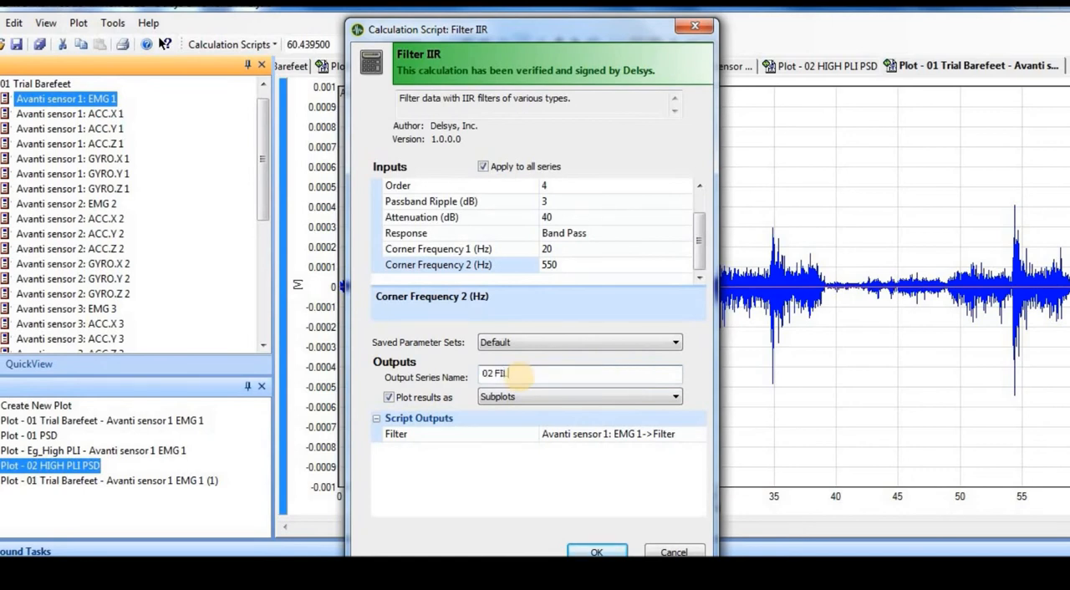
type(" FILTERED DATA")
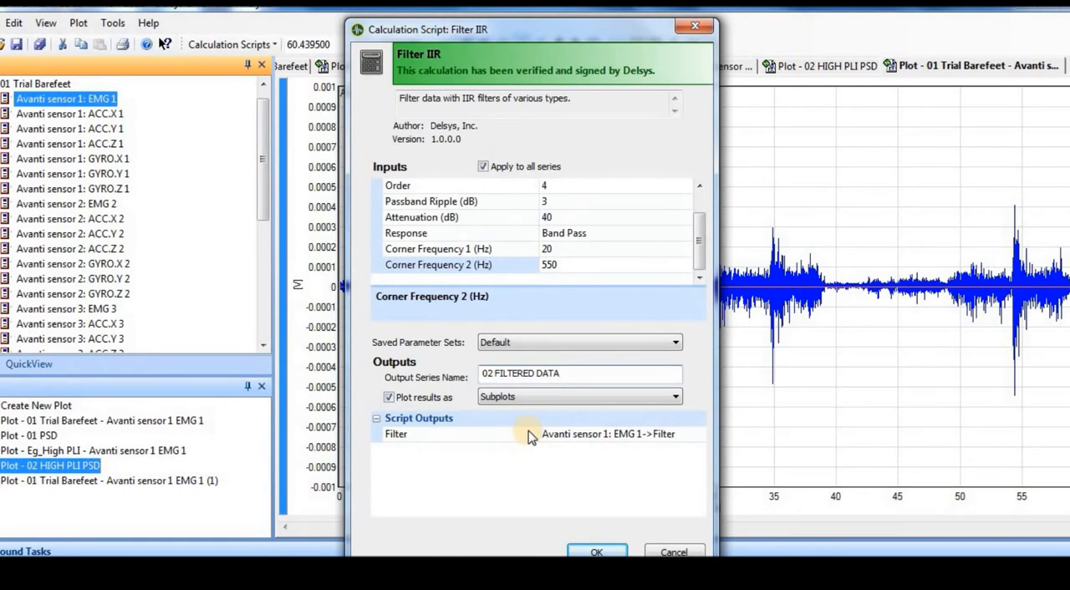
left_click(589, 552)
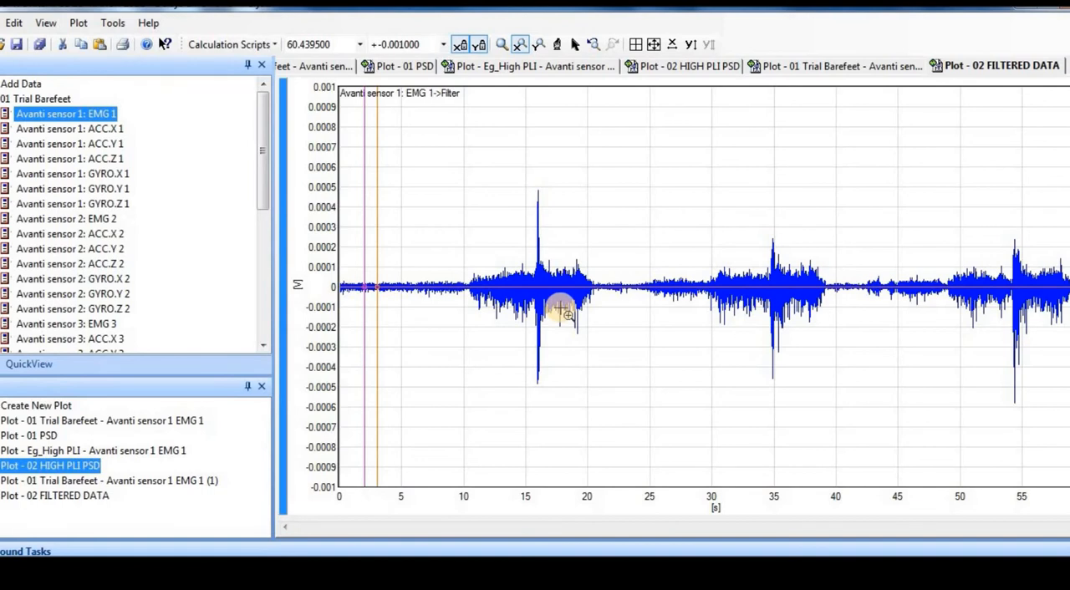
Expand the 02 FILTERED DATA series in the workspace and plot its filtered EMG 1 signal.
left_click_drag(262, 133, 264, 314)
left_click(59, 339)
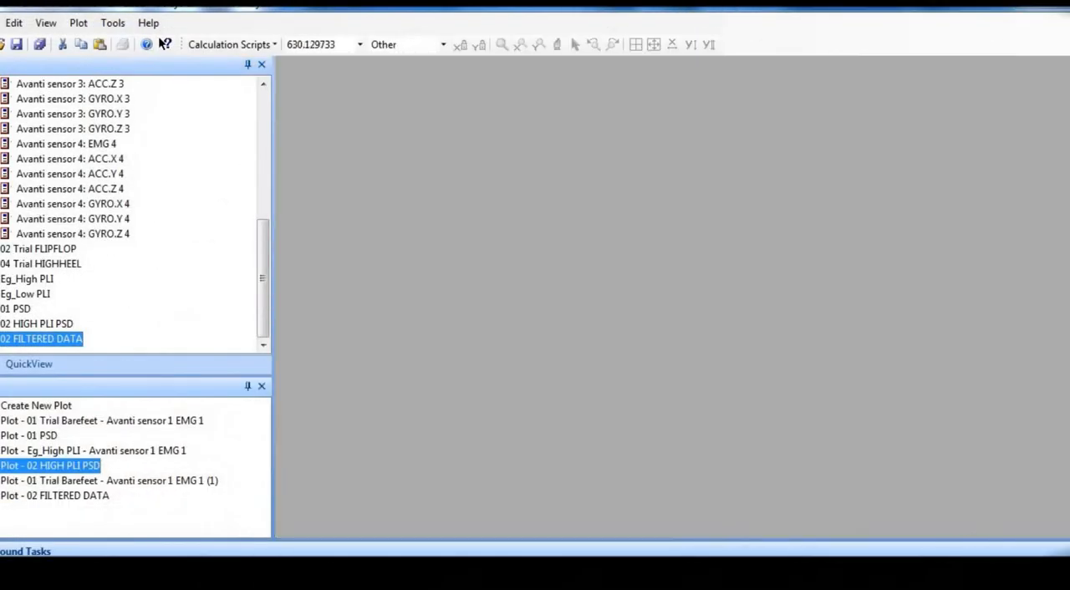
double_click(59, 338)
double_click(92, 339)
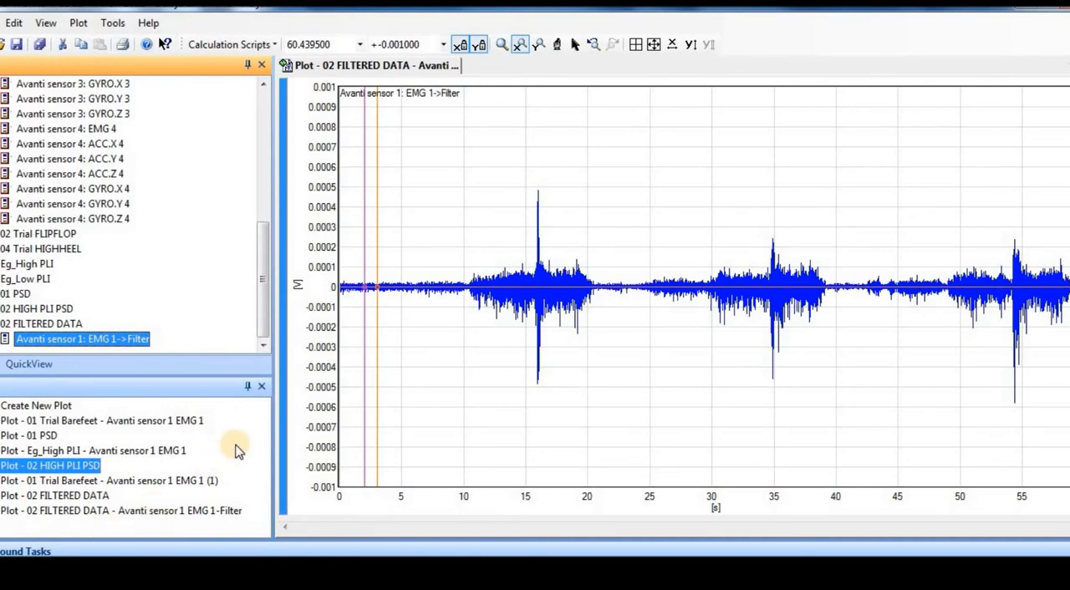
Start a Simple Math calculation on the filtered EMG 1 signal with the Absolute Value operation.
left_click(260, 49)
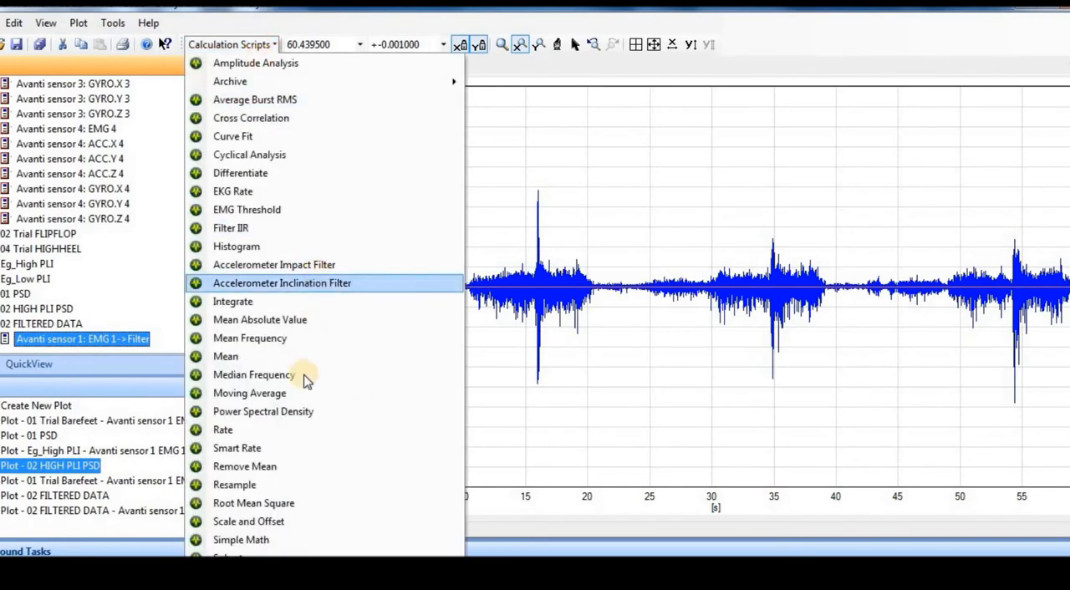
left_click(259, 541)
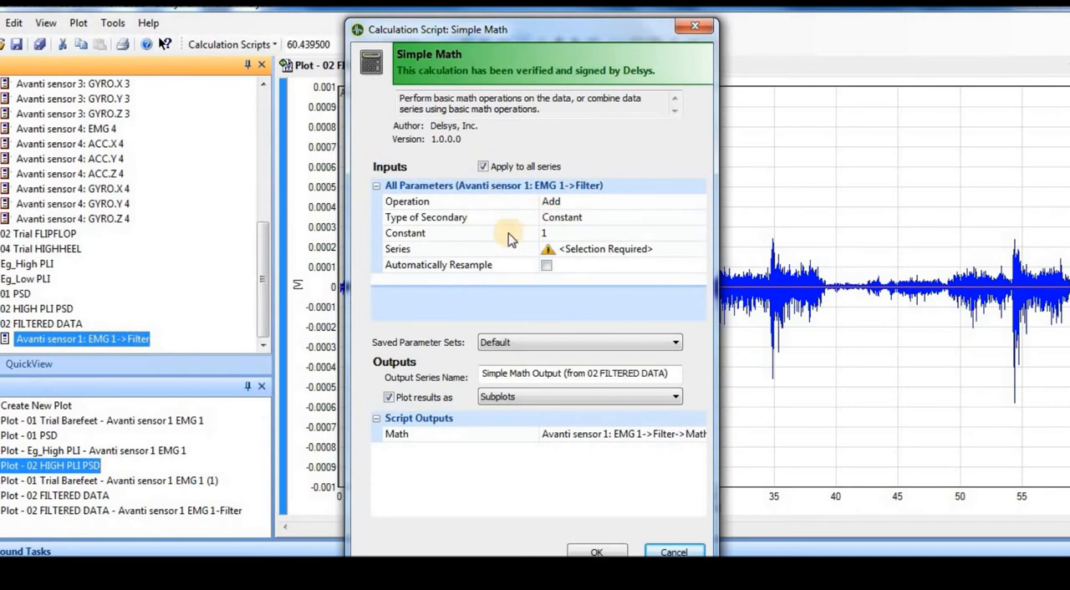
left_click(601, 203)
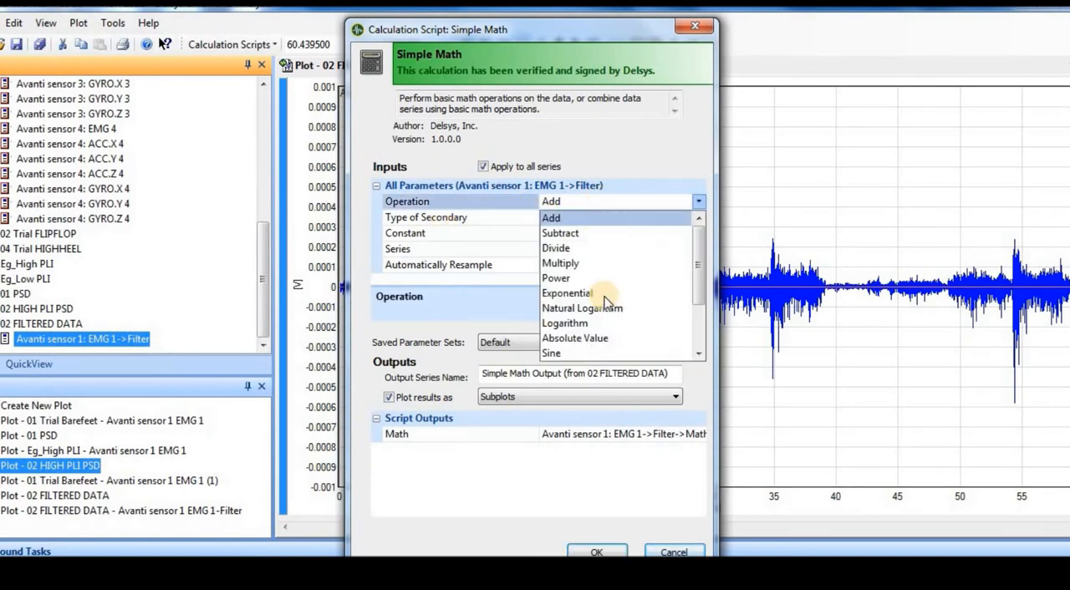
left_click(597, 339)
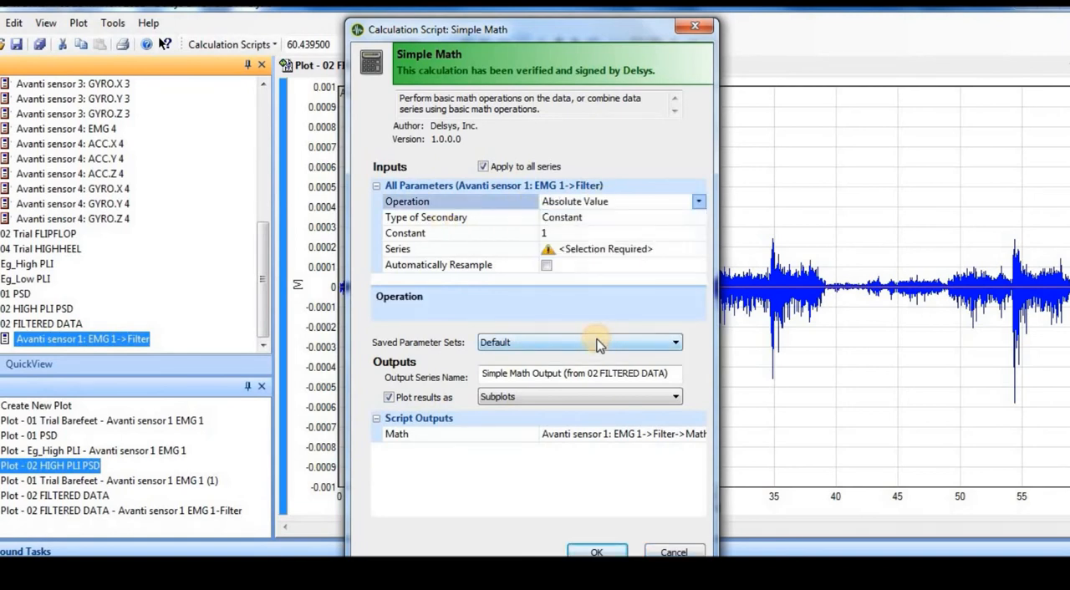
Set the type of secondary to Series and choose EMG 1->Filter from 02 FILTERED DATA as that series.
left_click(587, 217)
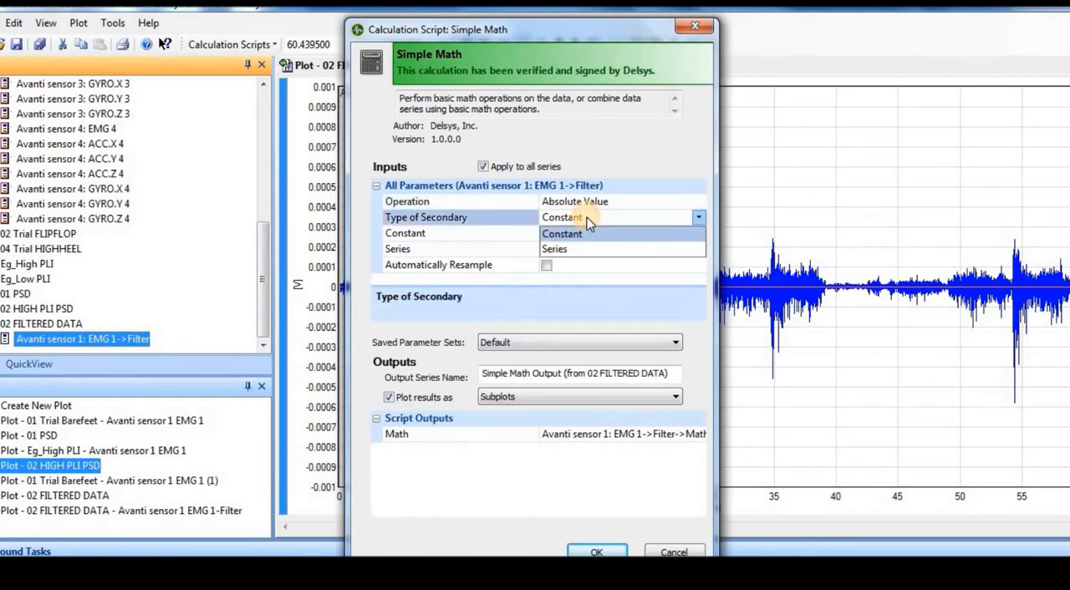
left_click(555, 249)
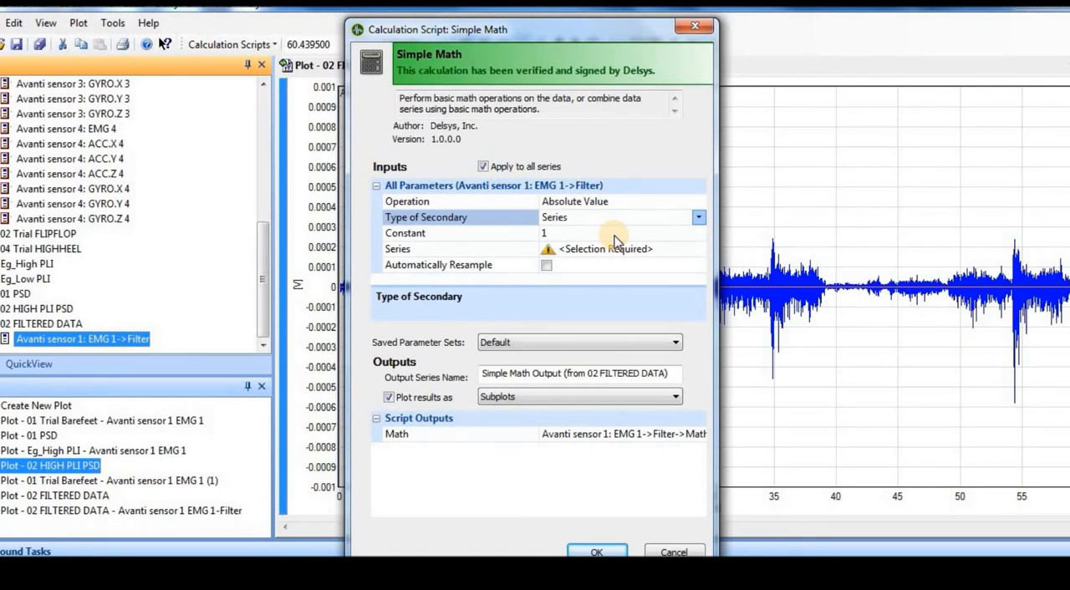
left_click(576, 234)
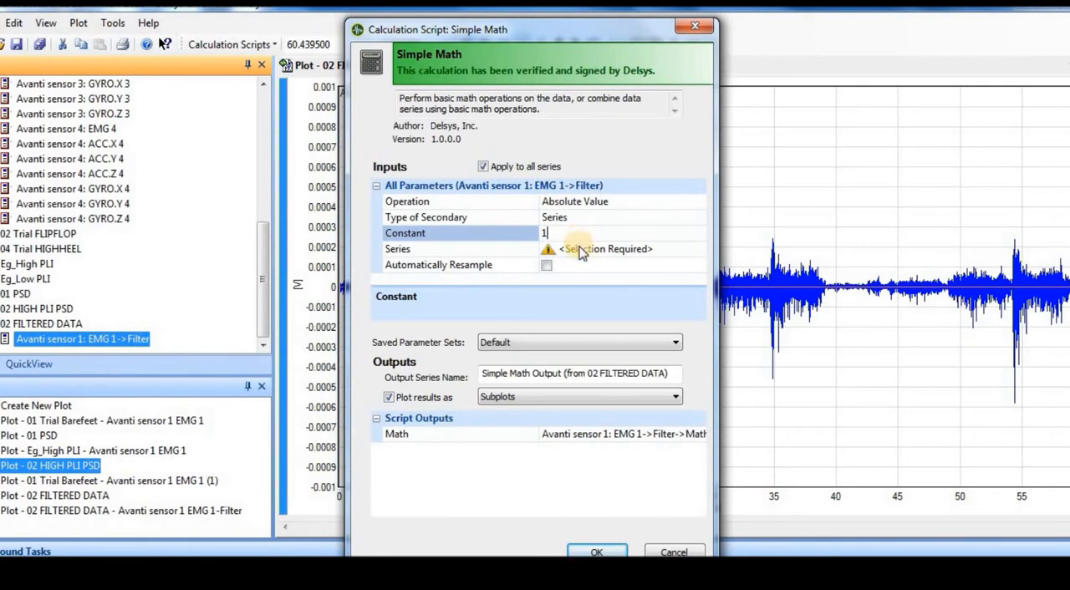
left_click(582, 253)
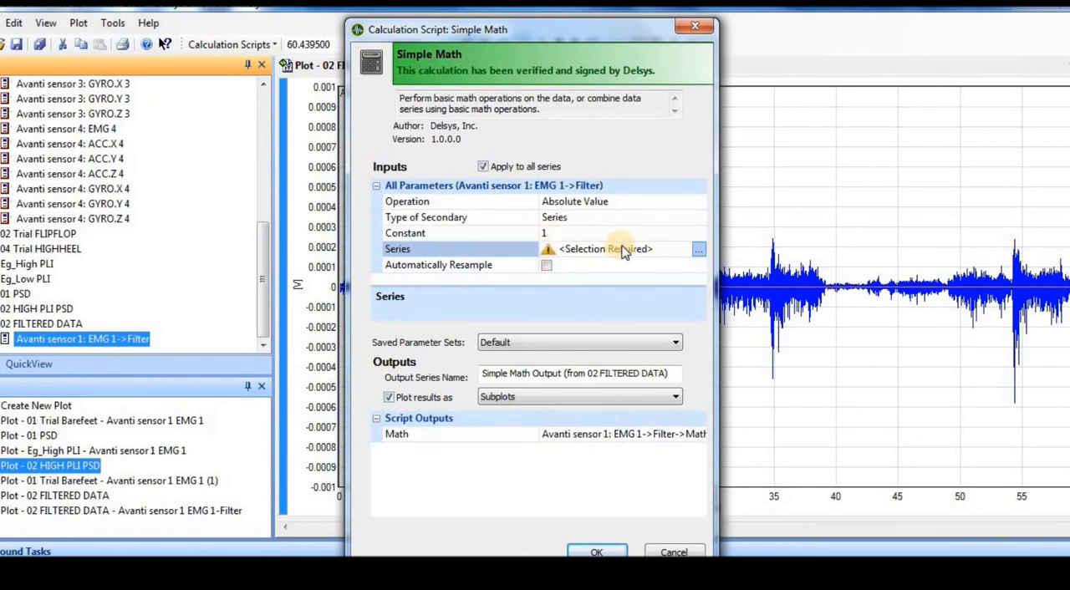
left_click(699, 250)
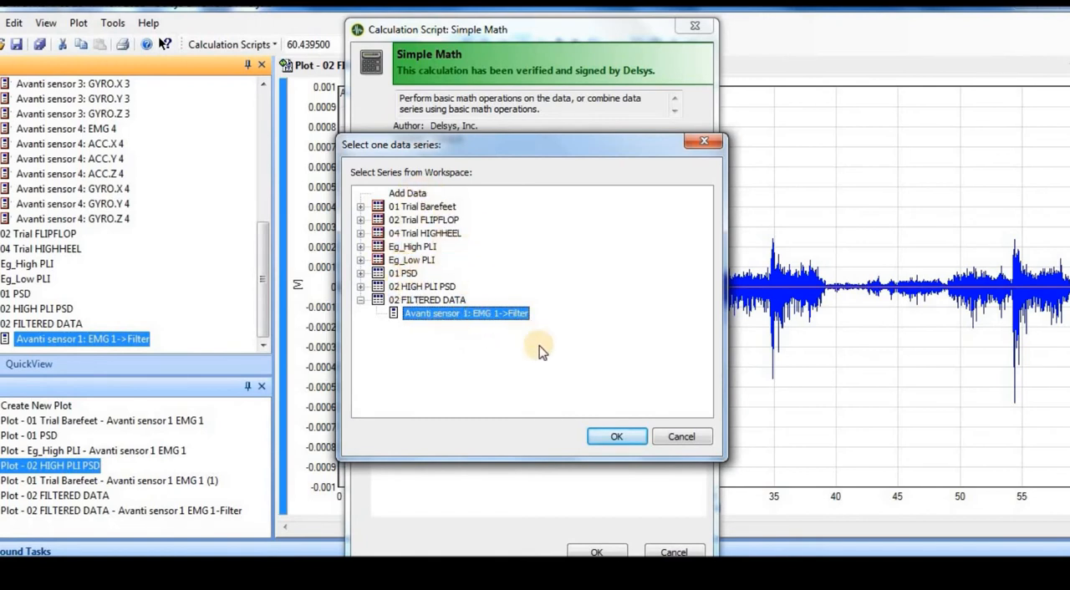
left_click(613, 436)
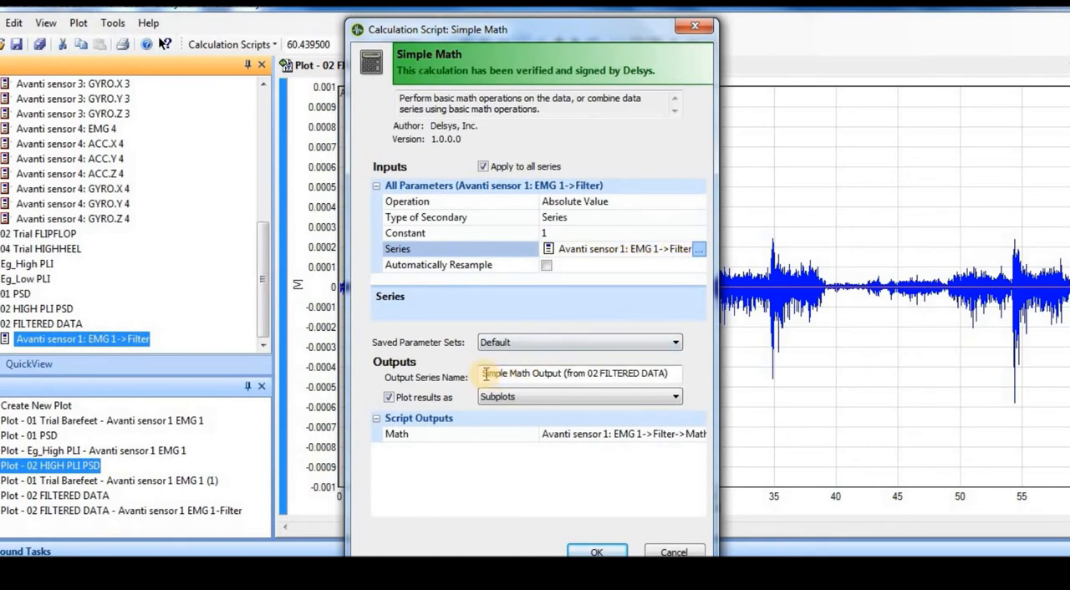
Name the Simple Math output series "03 ABS FILTERED DATA".
left_click_drag(485, 372, 701, 387)
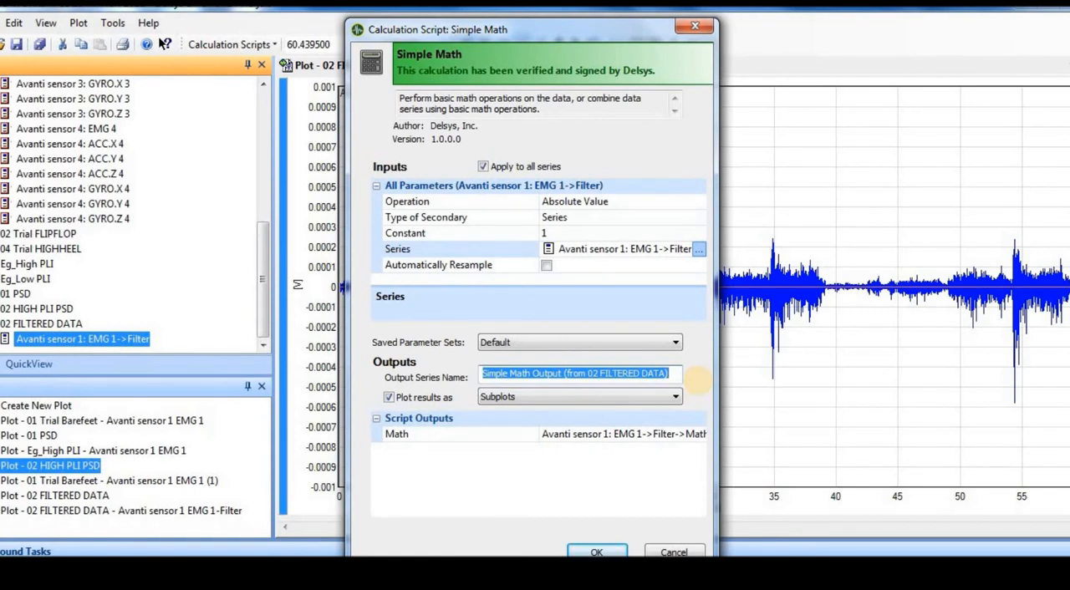
type("03")
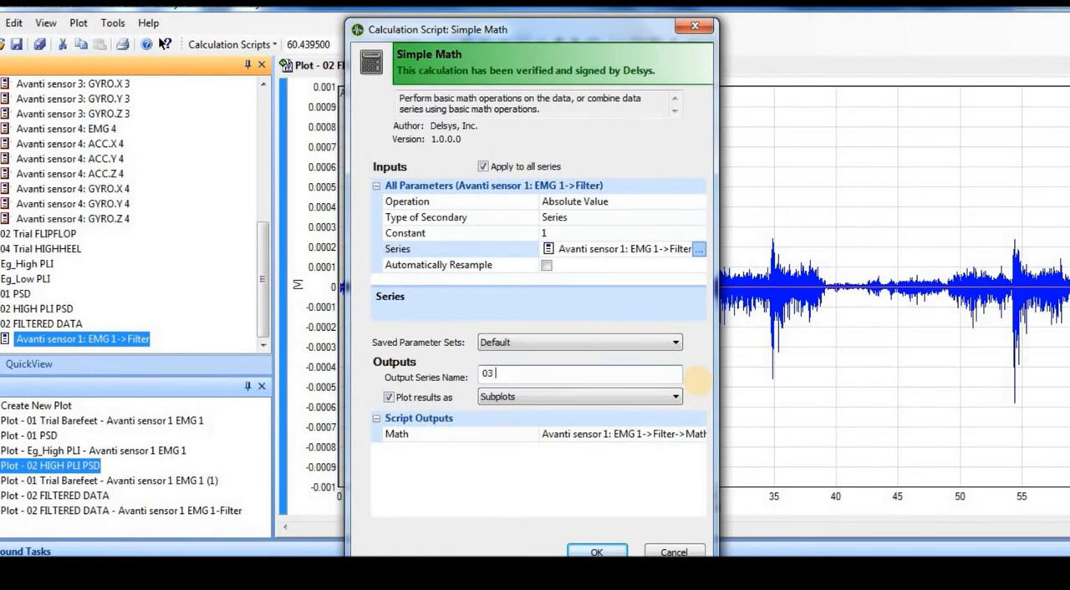
type(" ABS FILTERED DATA")
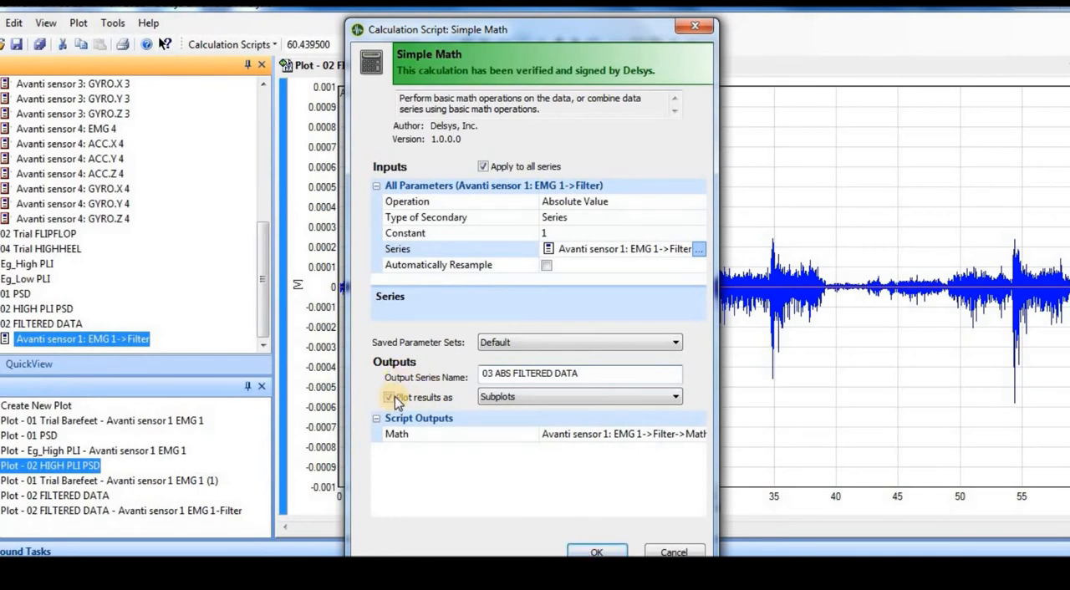
Run the Absolute Value calculation with its results plotted as subplots, and select the 03 ABS FILTERED DATA series in the workspace.
left_click(591, 552)
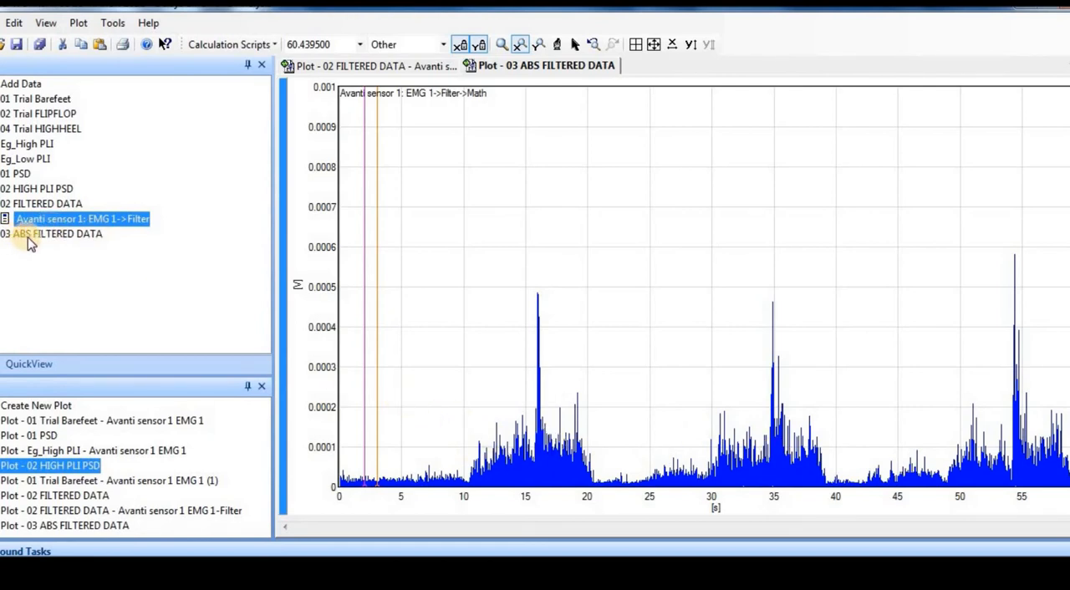
left_click(83, 237)
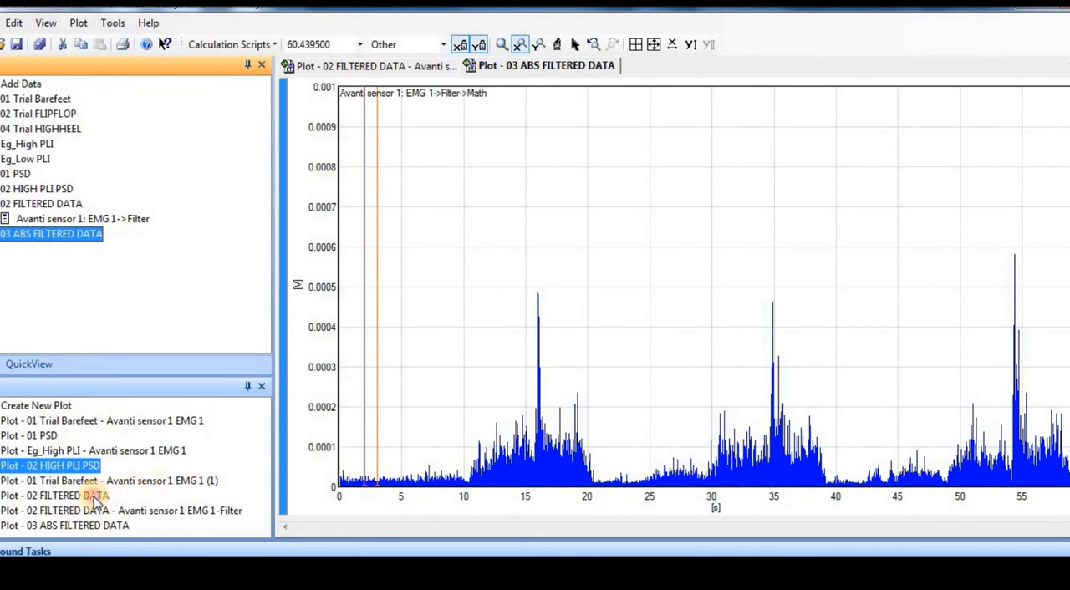
Remove the Plot - 02 FILTERED DATA plot from the workspace.
left_click(94, 498)
right_click(95, 499)
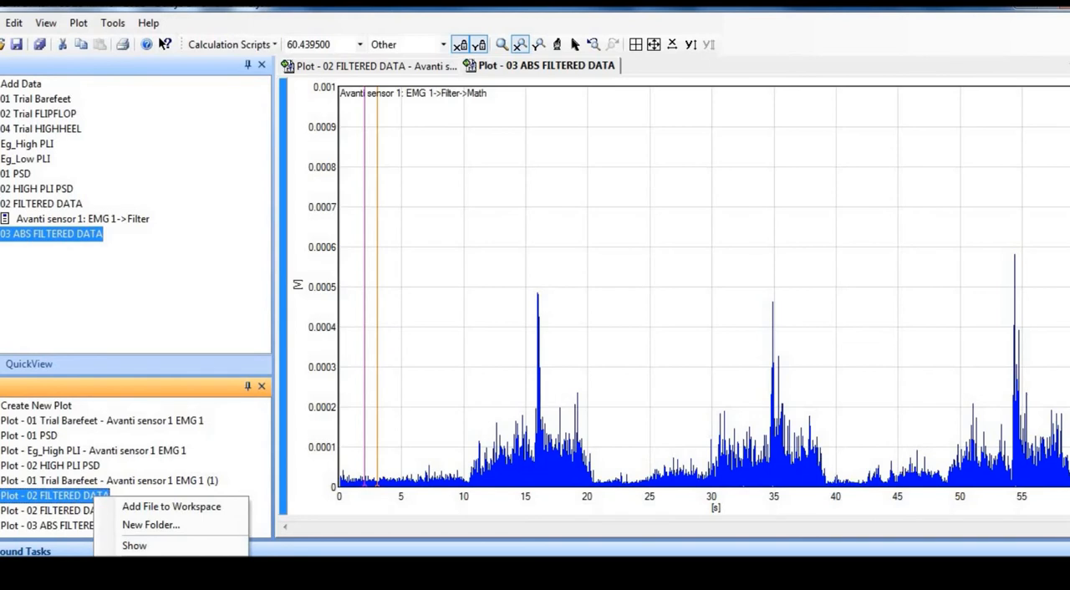
left_click(143, 578)
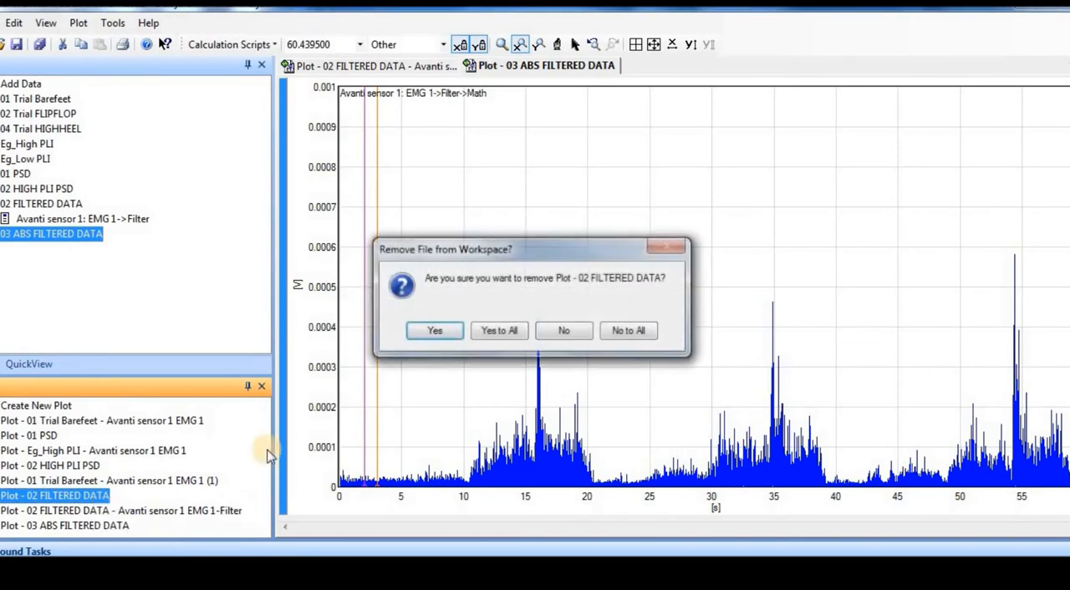
left_click(433, 332)
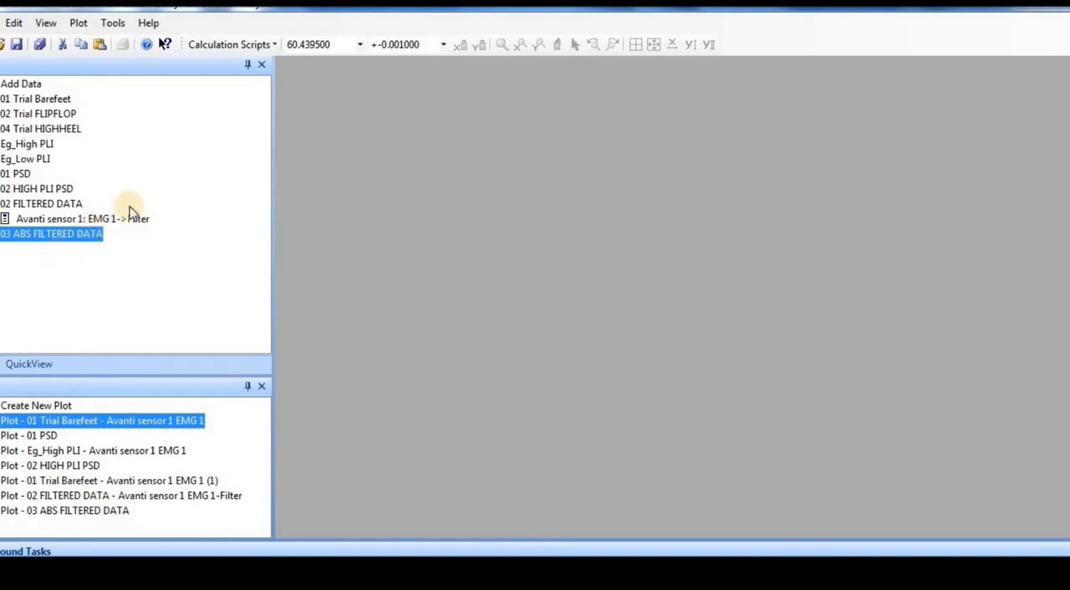
left_click(246, 47)
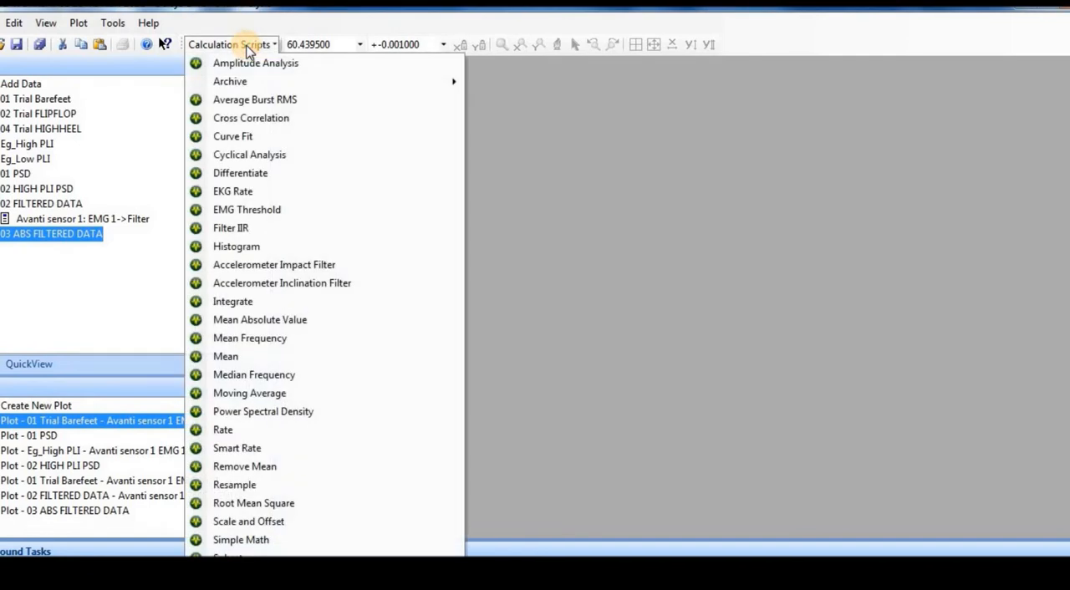
left_click(276, 504)
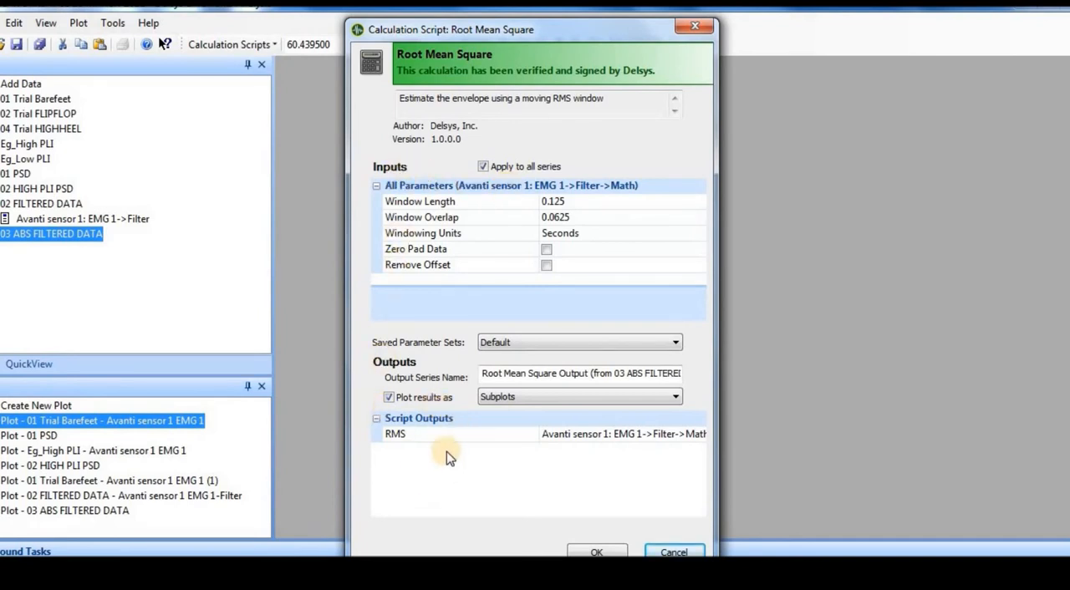
left_click(691, 30)
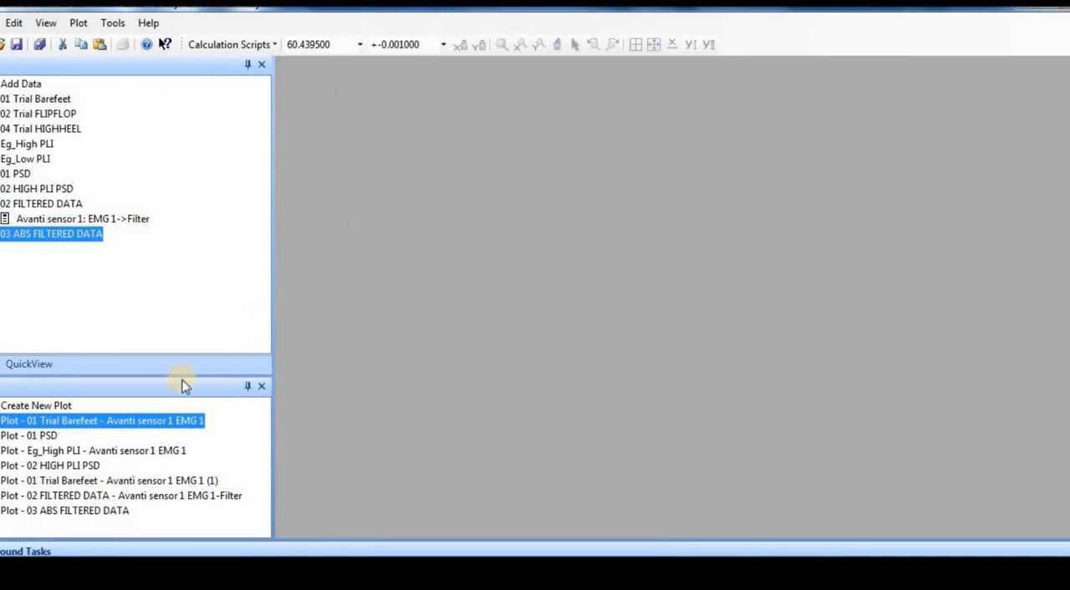
Remove the first four plots from the workspace, from 01 Trial Barefeet - Avanti sensor 1 EMG 1 through 02 HIGH PLI PSD.
left_click(40, 425)
key("shift+Down")
key("shift+Down")
key("shift+Down")
key("shift+Down")
key("shift+Down")
key("shift+Down")
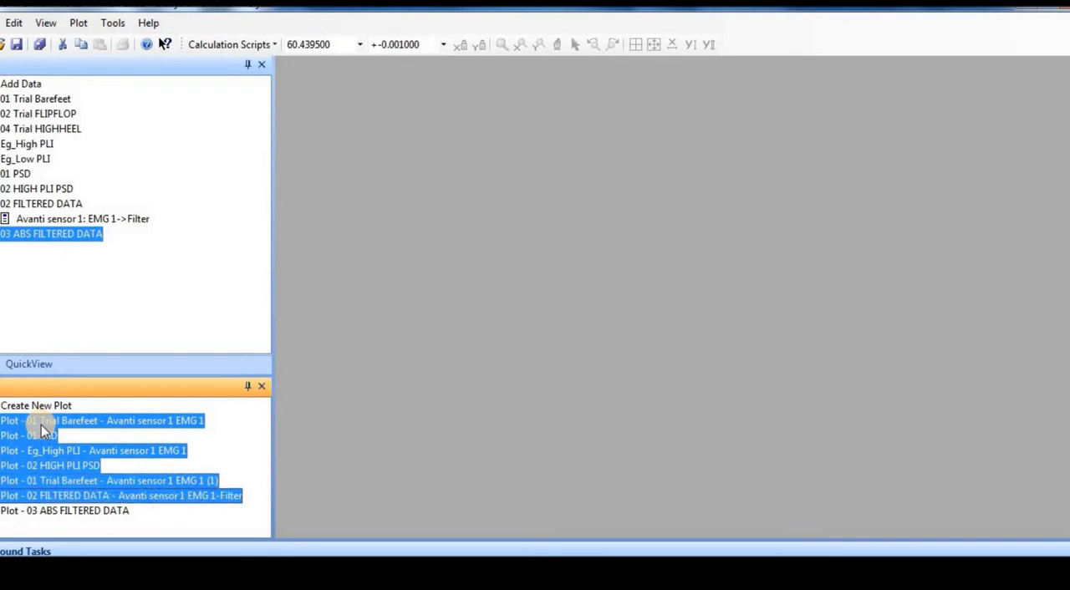
right_click(41, 430)
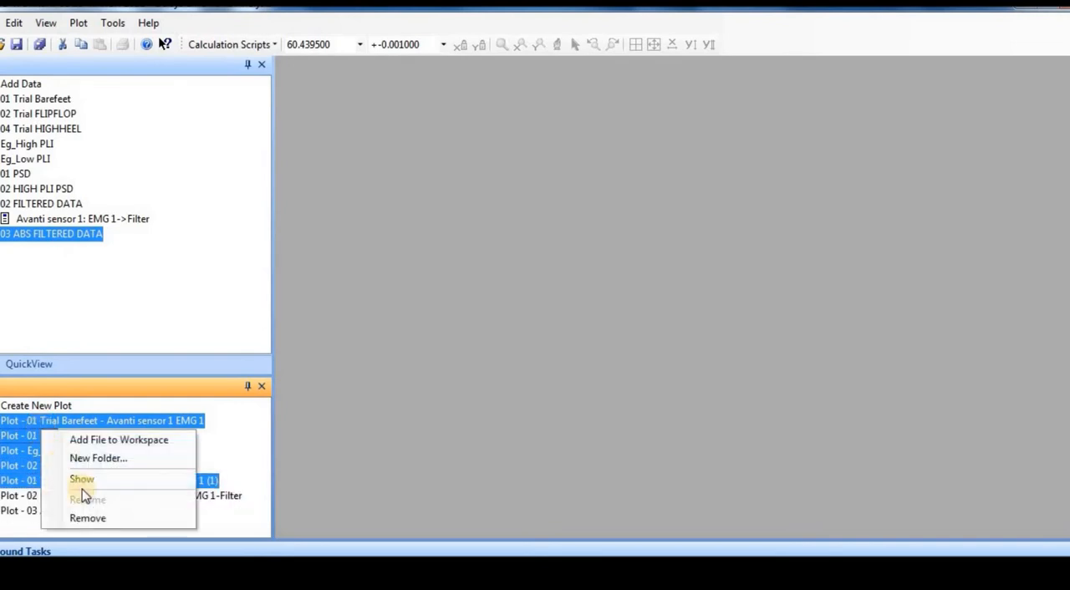
left_click(87, 518)
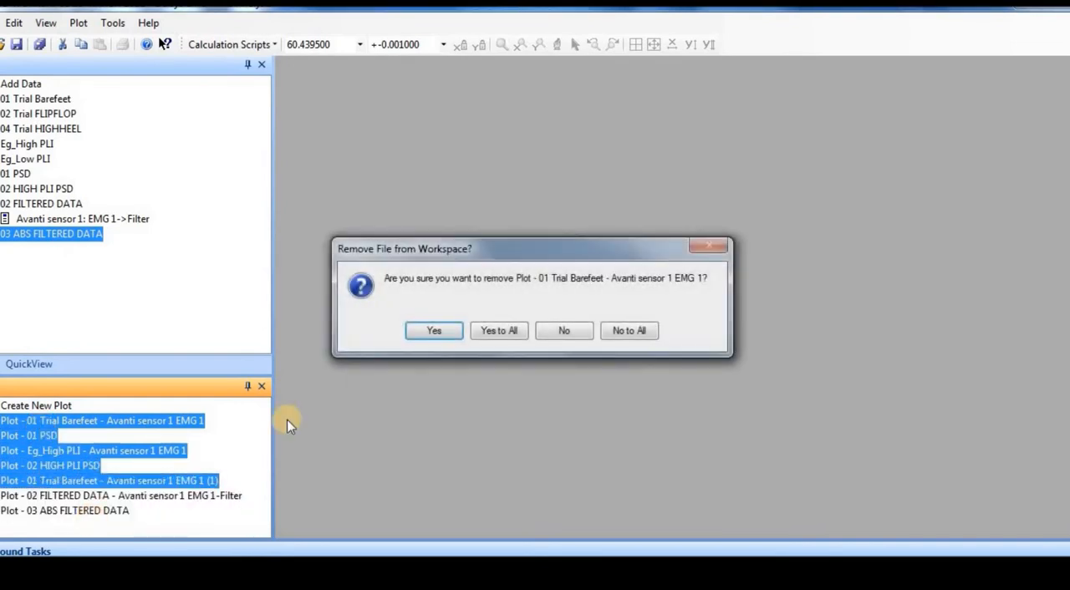
left_click(498, 330)
Remove the Plot - 01 Trial Barefeet - Avanti sensor 1 EMG 1 (1) plot from the workspace.
left_click(65, 451)
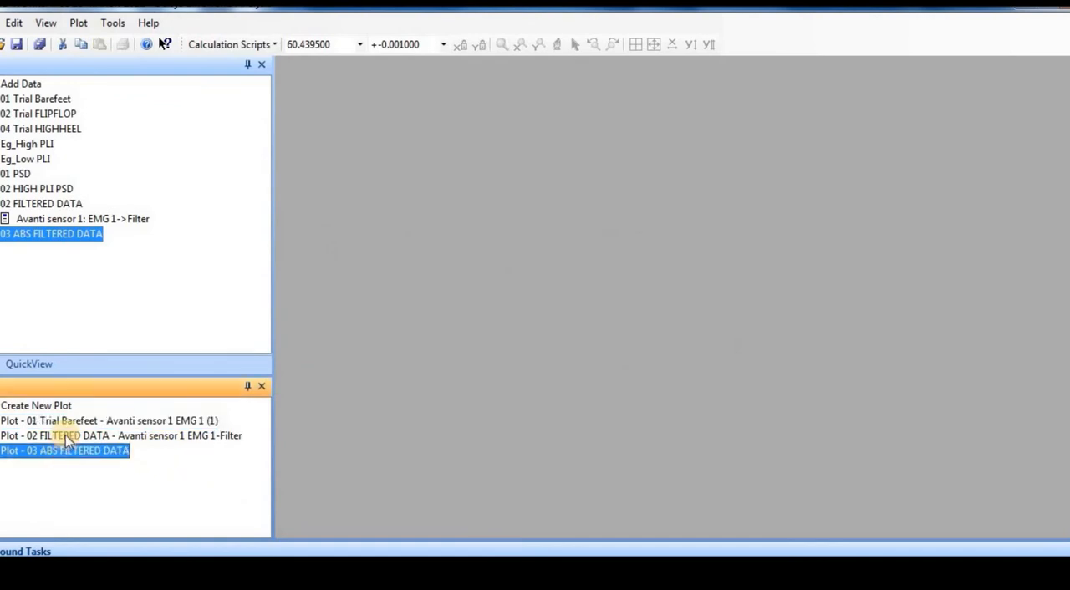
left_click(63, 422)
key("ctrl+a")
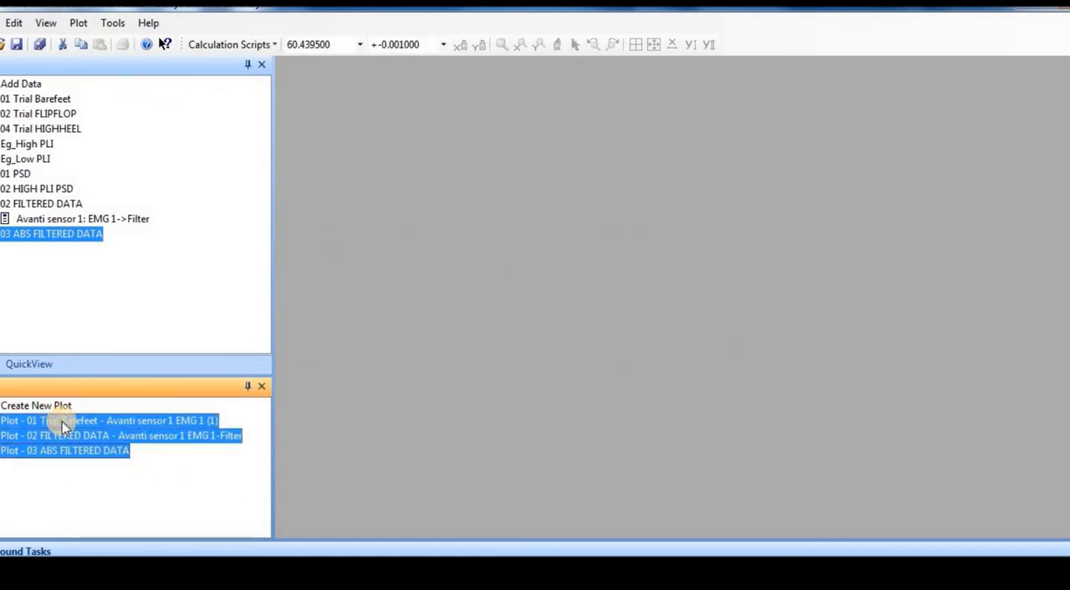
right_click(62, 421)
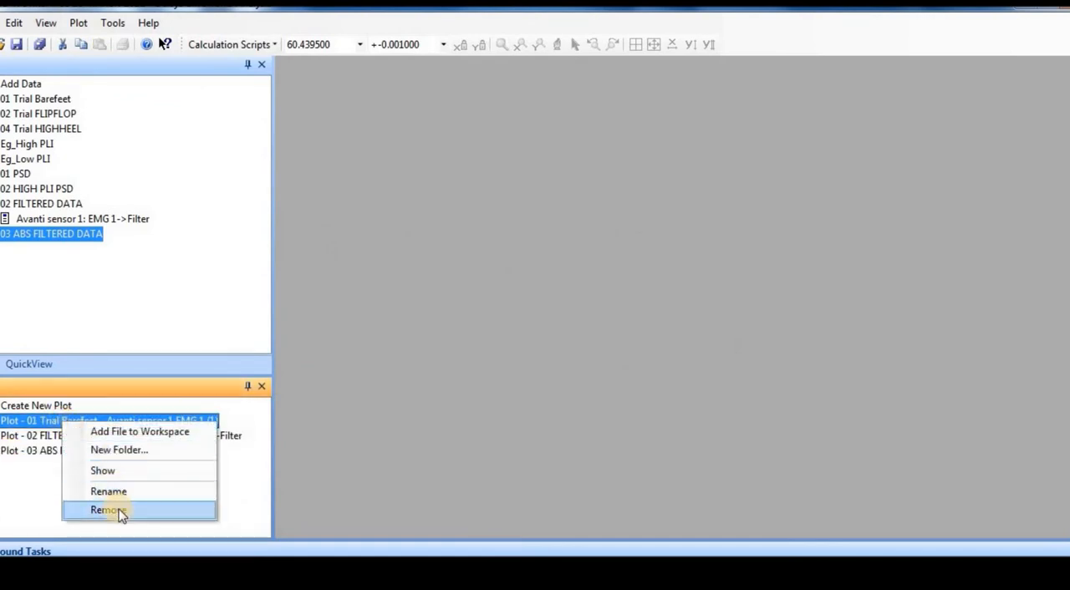
left_click(108, 510)
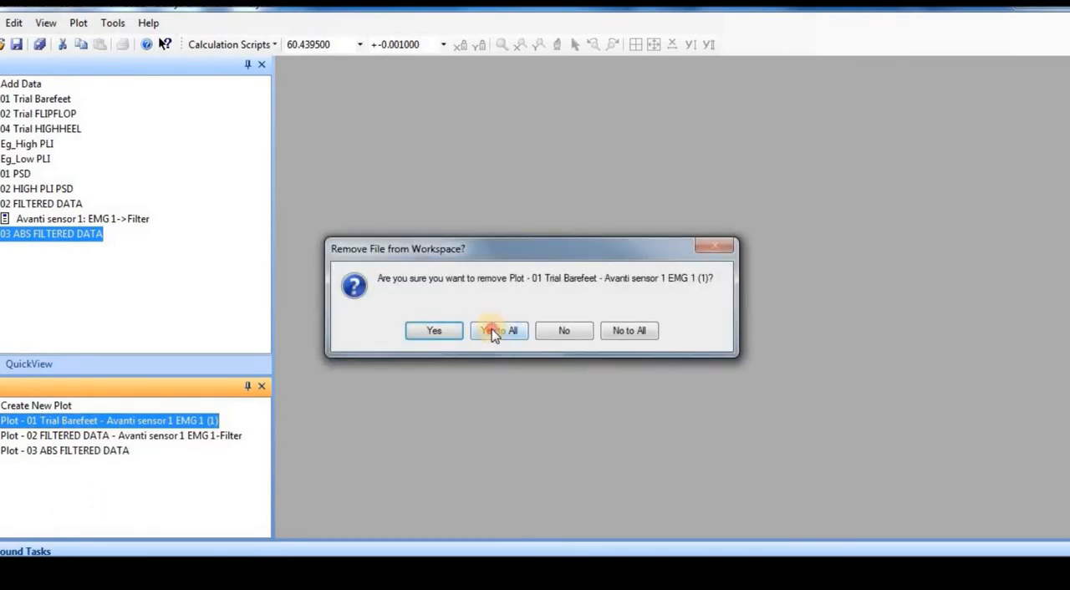
left_click(489, 330)
Remove the remaining 02 FILTERED DATA - Avanti sensor 1 EMG 1-Filter and 03 ABS FILTERED DATA plots from the workspace.
right_click(104, 420)
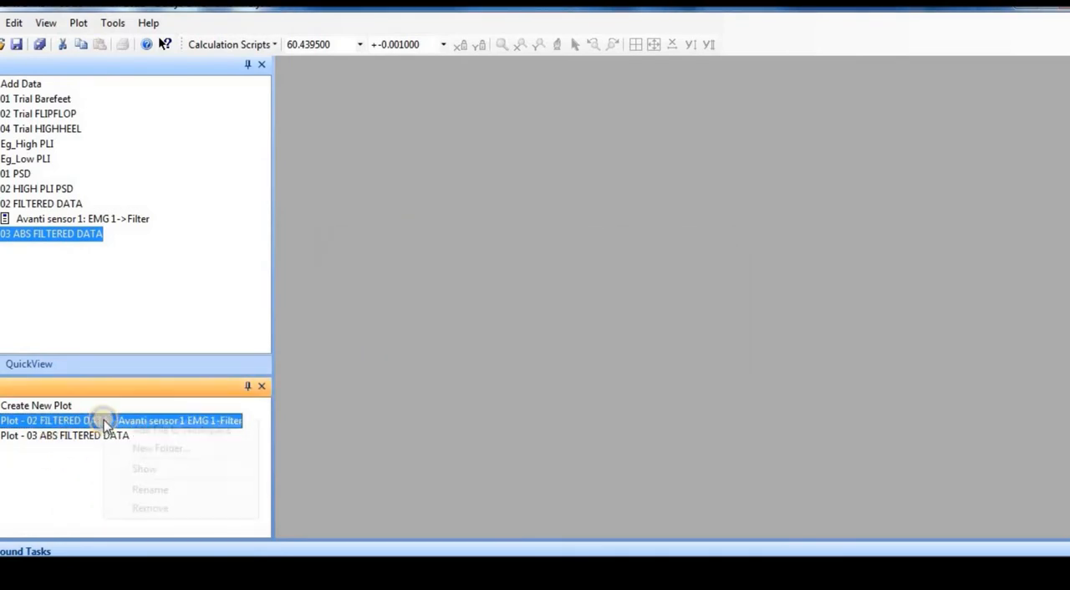
left_click(167, 509)
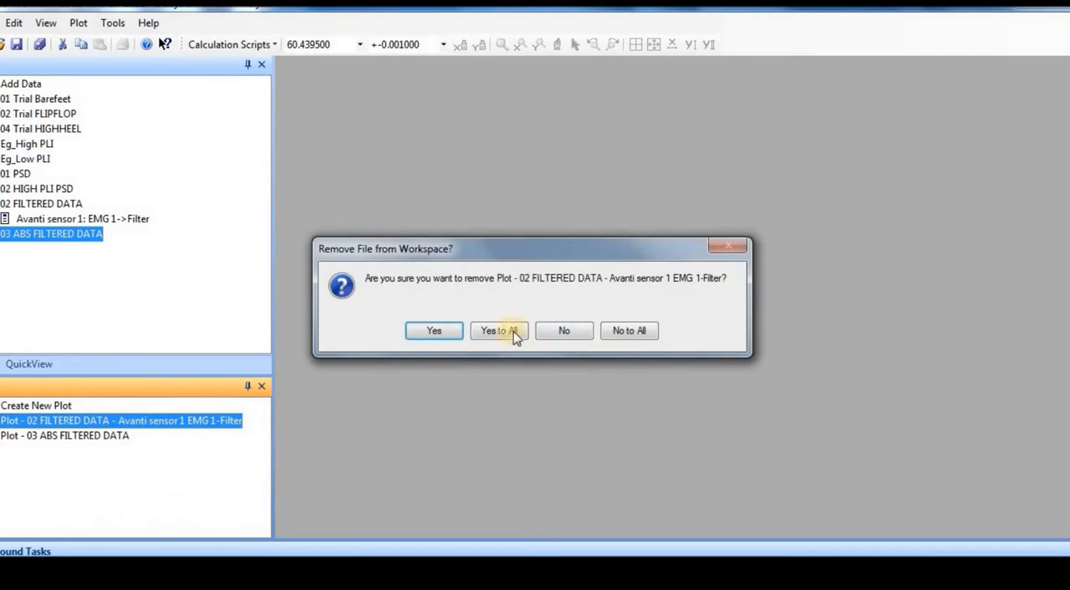
left_click(454, 331)
right_click(104, 425)
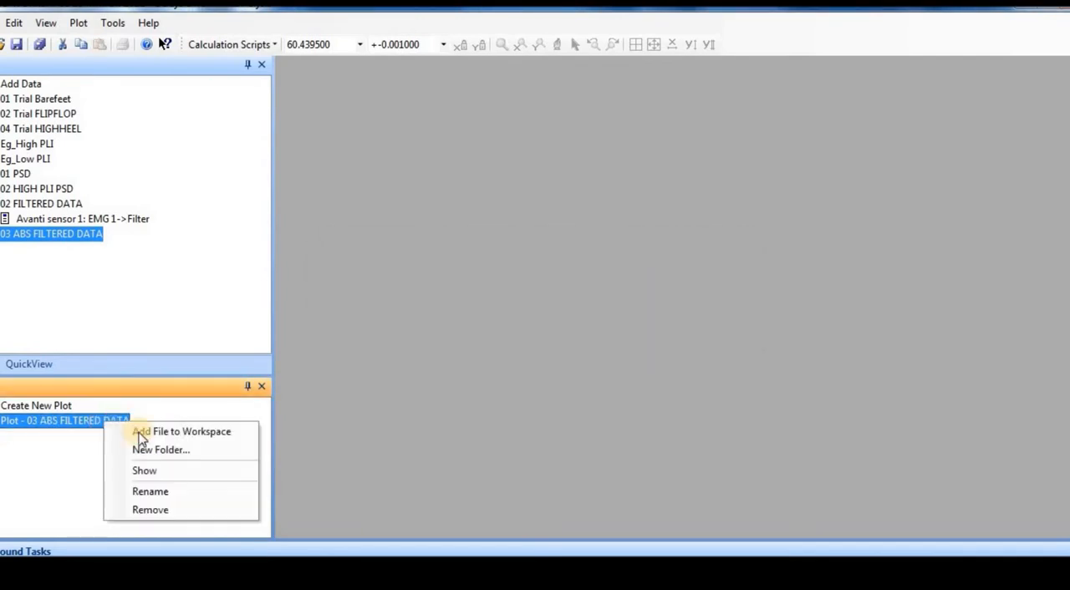
left_click(167, 508)
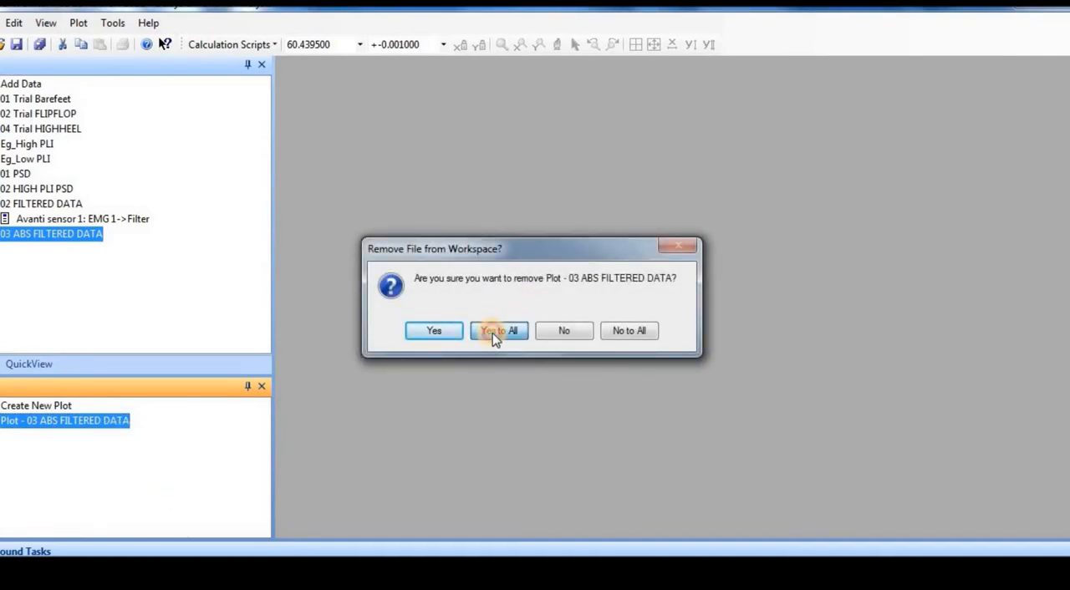
left_click(499, 331)
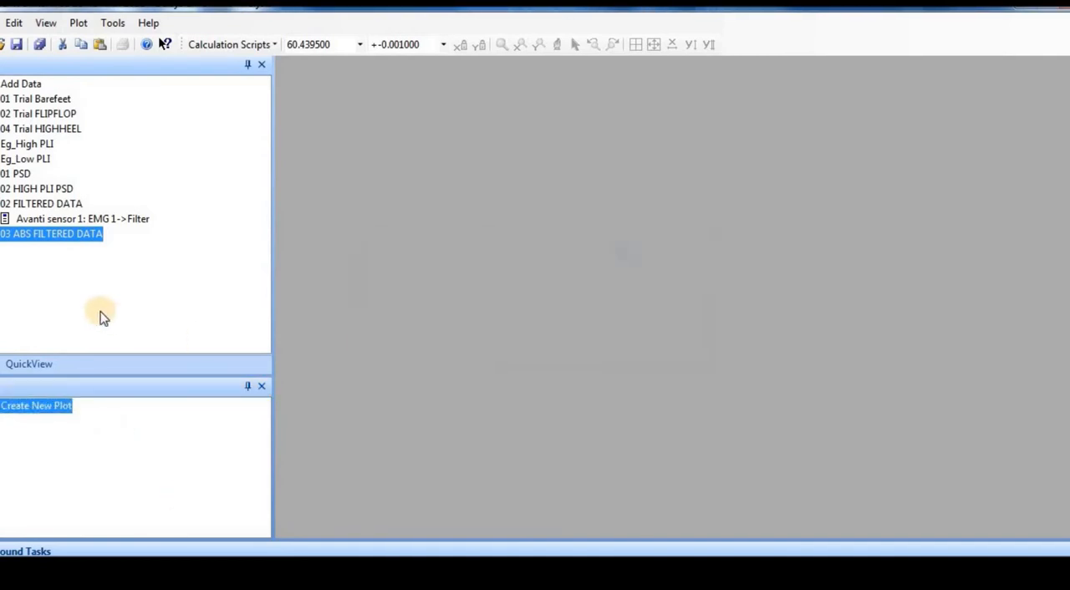
Plot the EMG 1->Filter->Math signal from 03 ABS FILTERED DATA and start a Root Mean Square calculation on it.
double_click(45, 235)
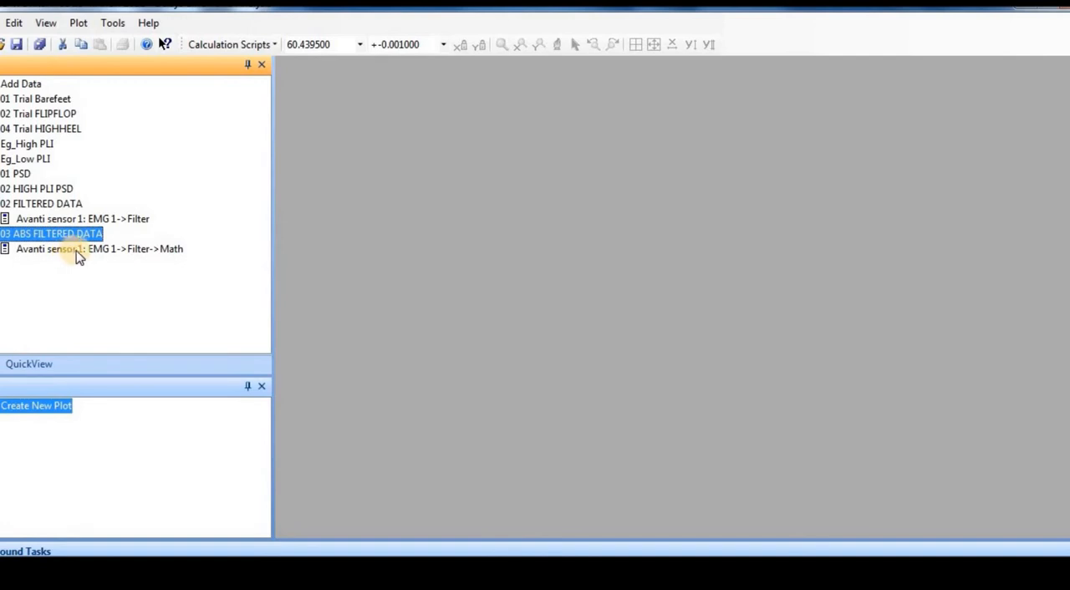
double_click(73, 251)
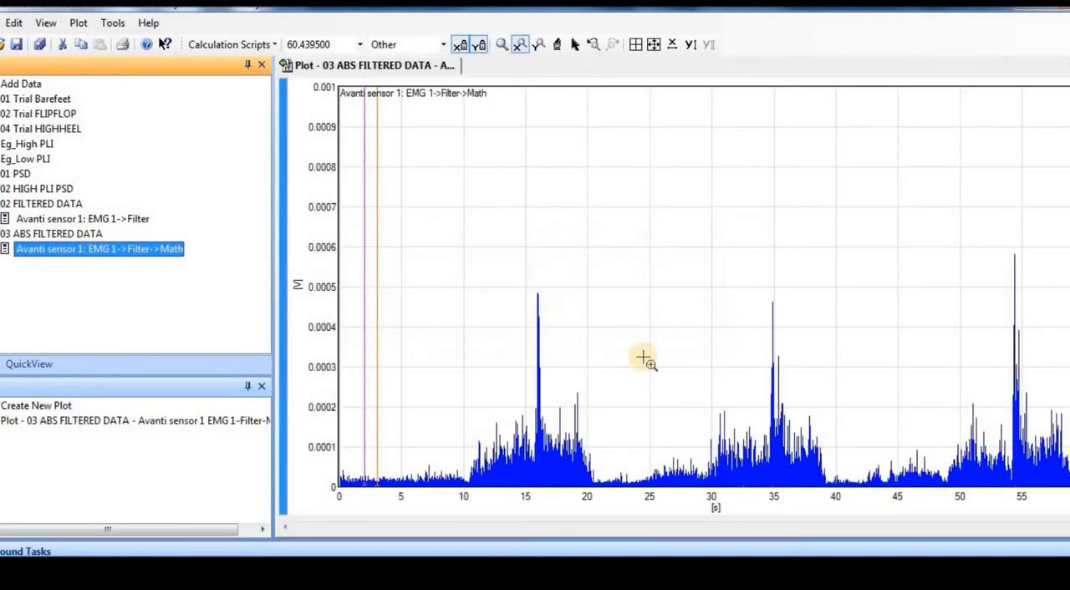
left_click(243, 46)
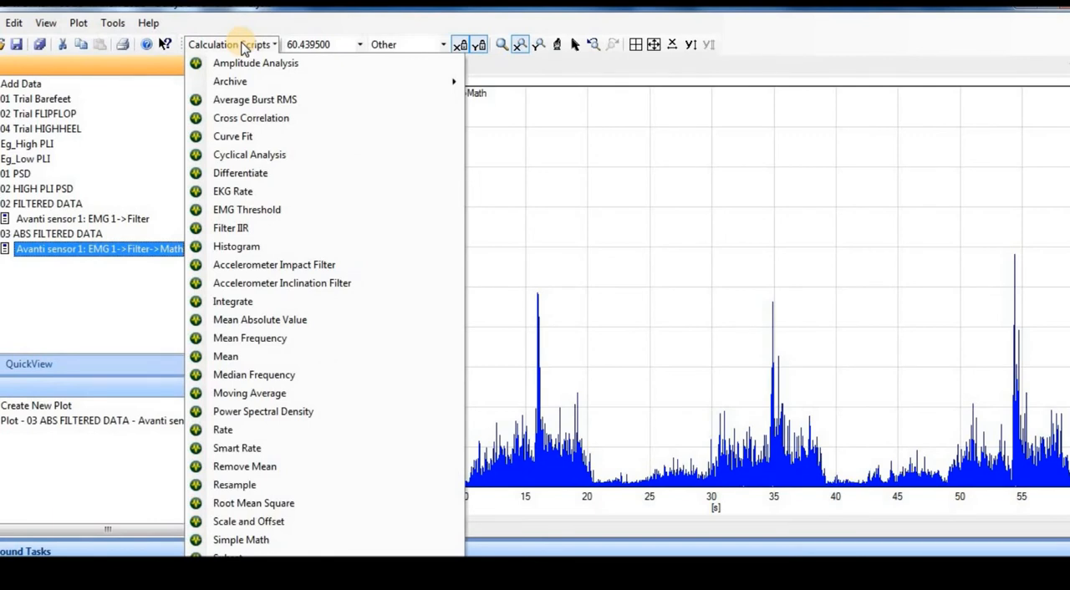
left_click(270, 506)
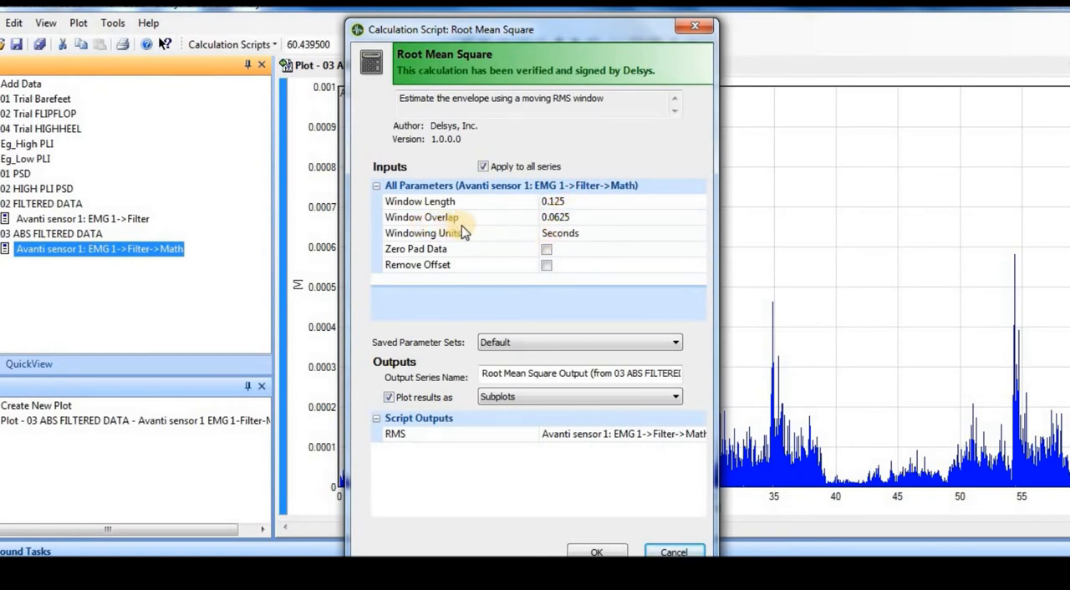
Set the Root Mean Square windowing units to Seconds and enable both Zero Pad Data and Remove Offset.
left_click(575, 238)
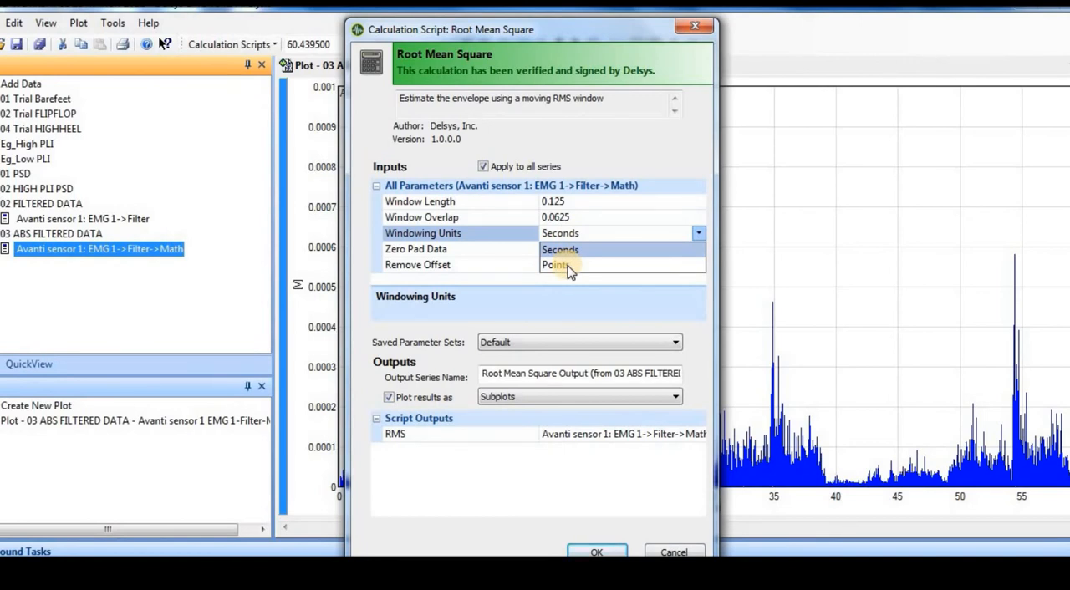
left_click(568, 254)
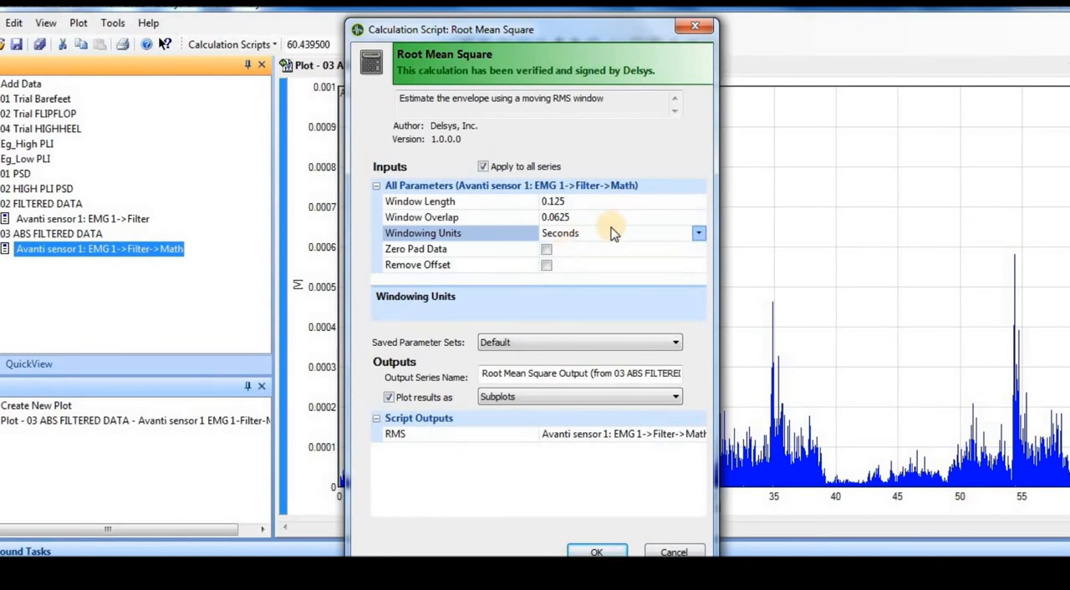
left_click(605, 233)
left_click(606, 233)
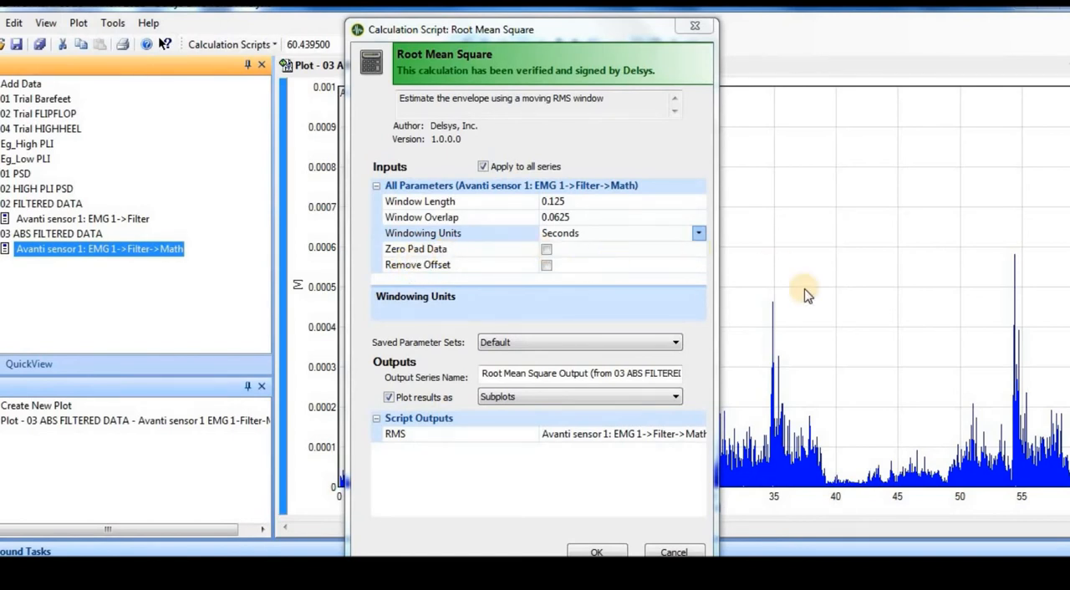
left_click(546, 251)
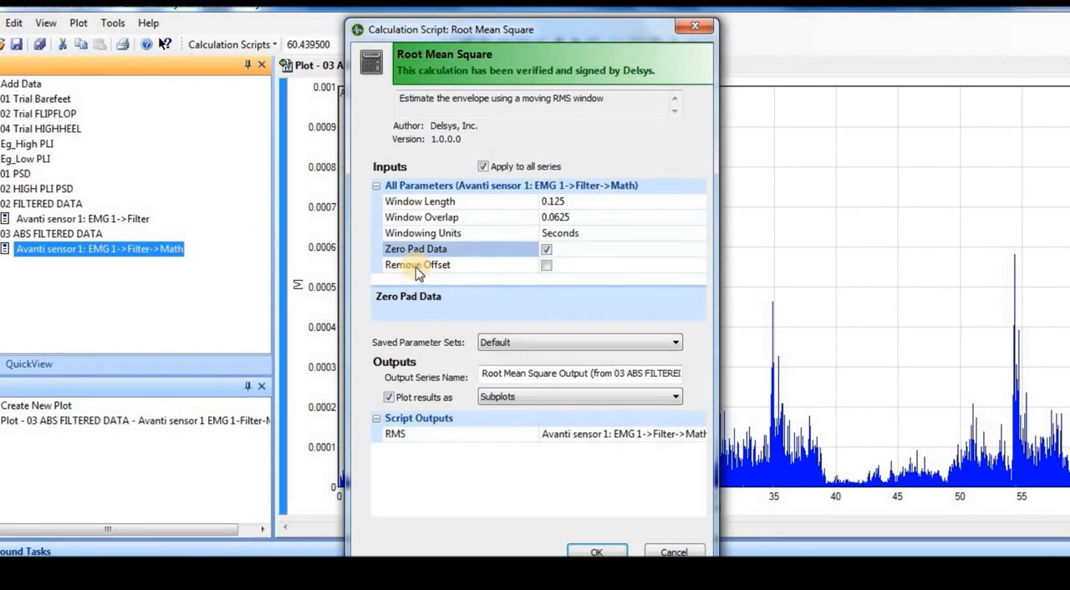
left_click(547, 265)
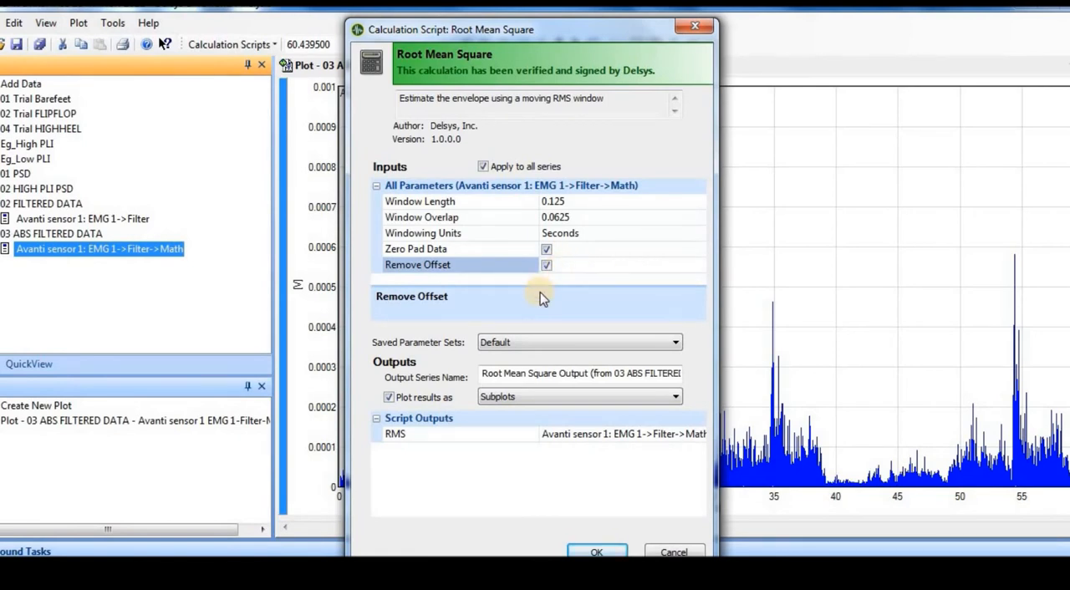
Name the output series "04 RMS ENVELOPE ABS DATA" and run the Root Mean Square calculation.
left_click(485, 373)
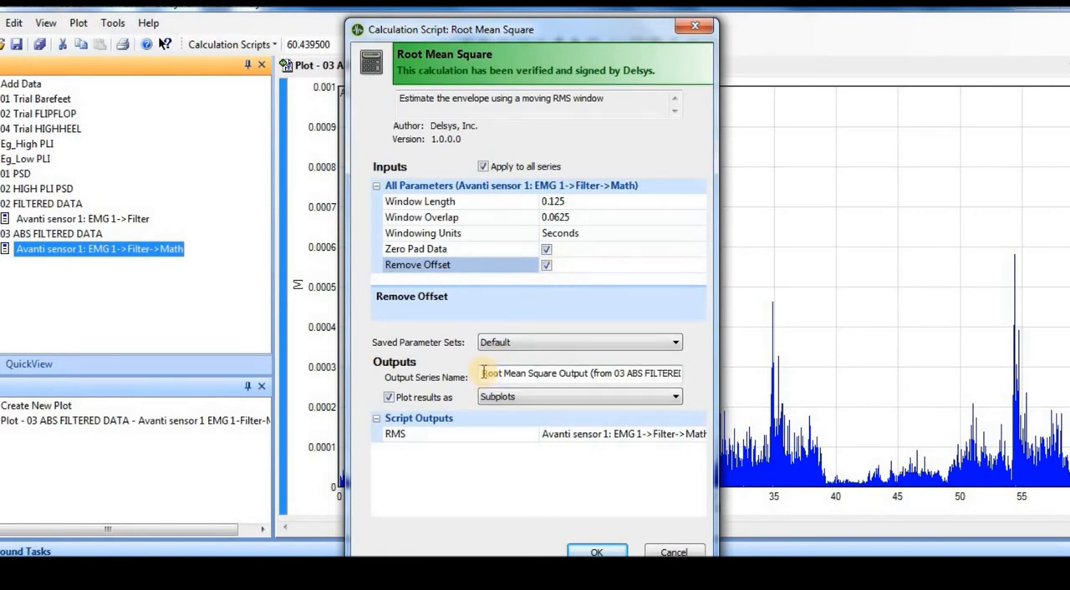
left_click_drag(483, 373, 709, 380)
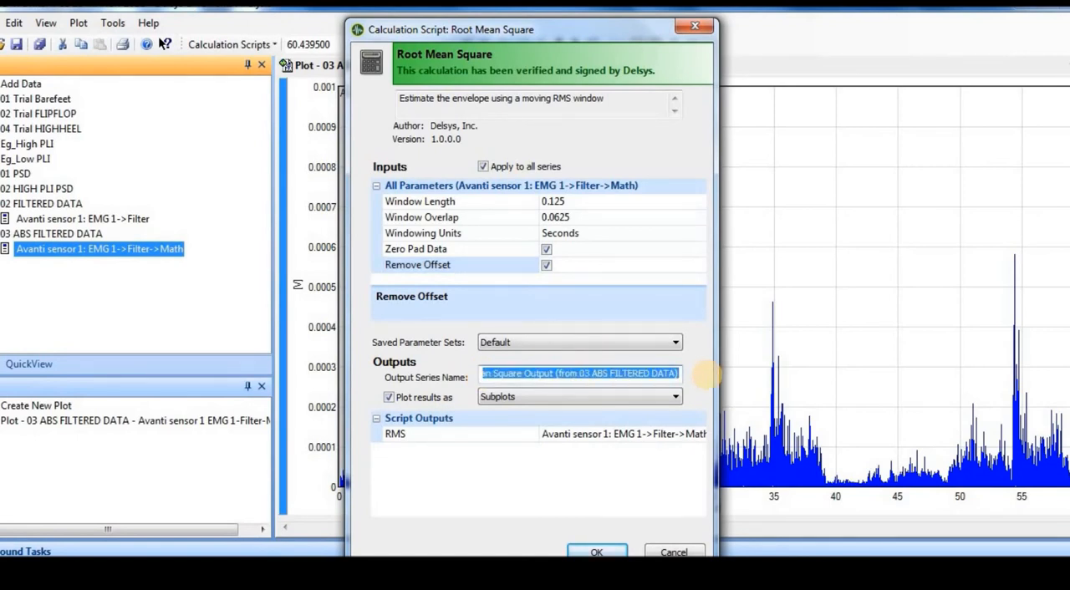
type("04 ")
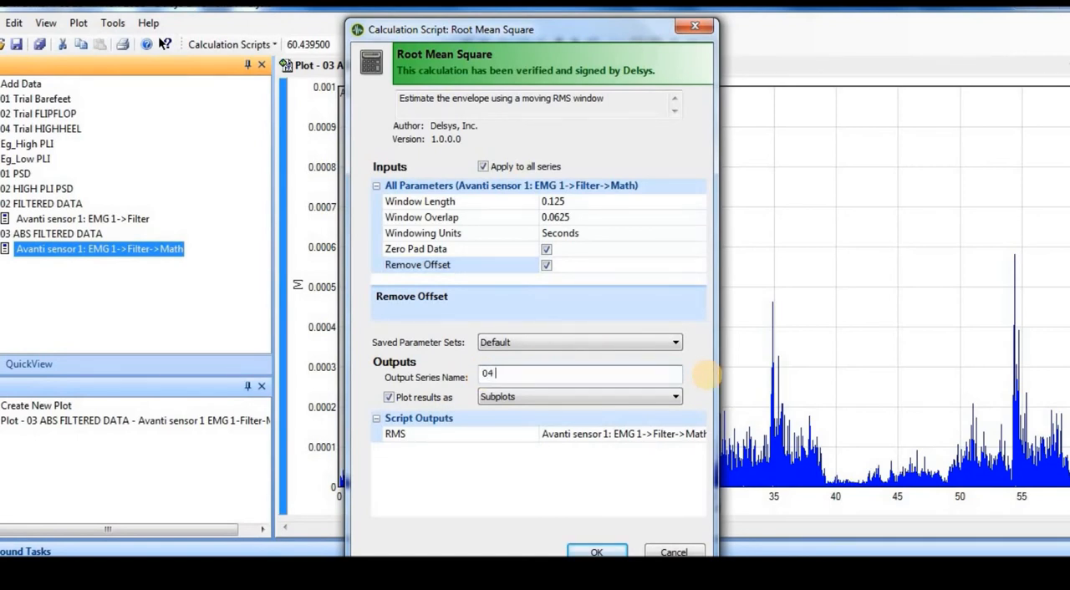
type("RMS ENVELOPE ABS DATA")
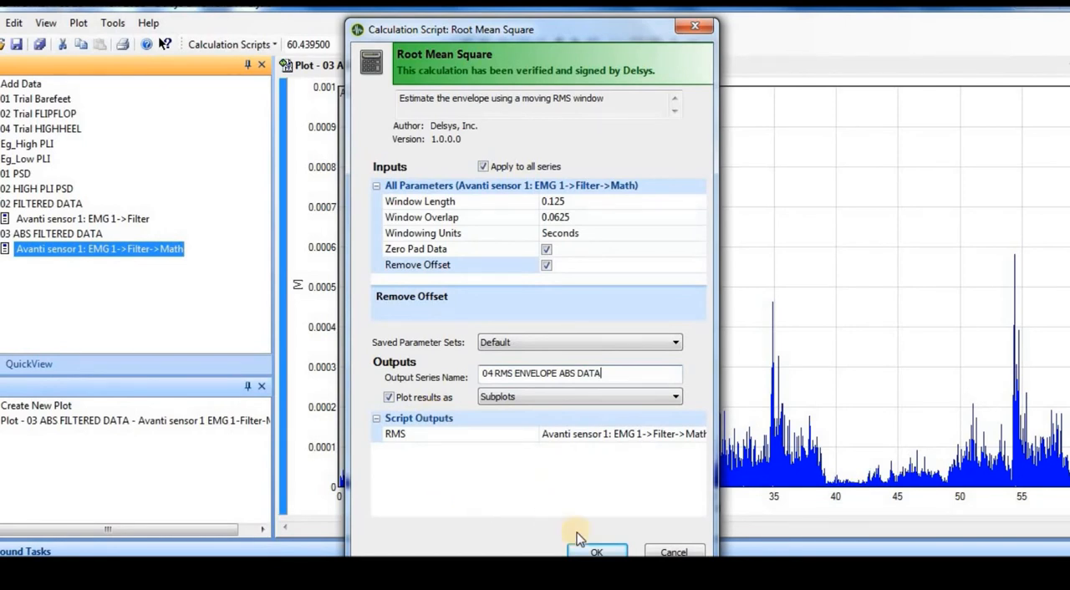
left_click(595, 552)
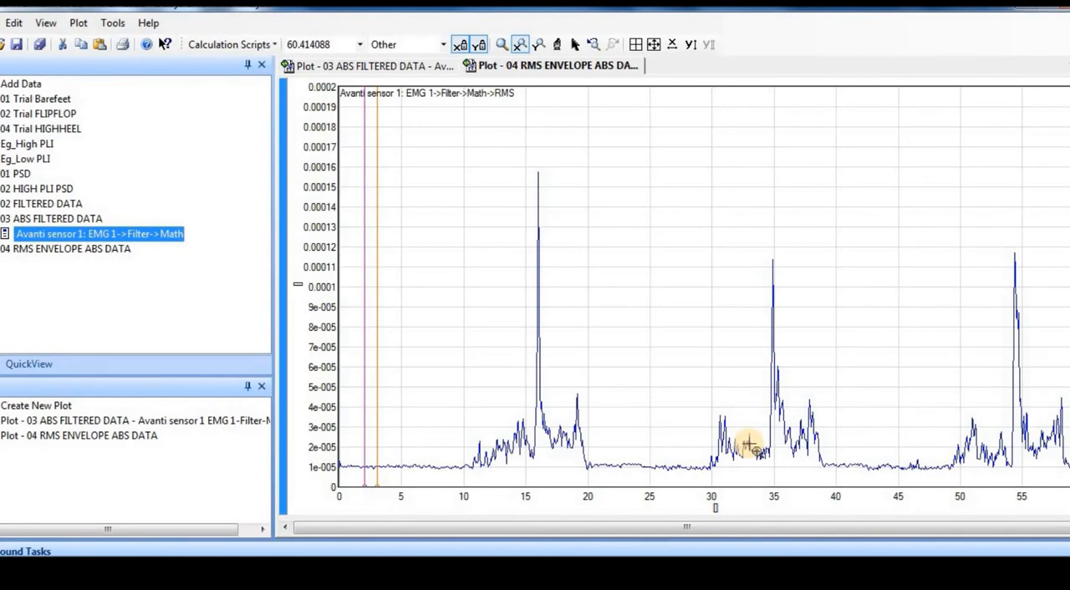
Examine the RMS envelope plot's resting baseline and the activity onsets near 10 s and 30 s at enlarged X and Y scales.
left_click(537, 44)
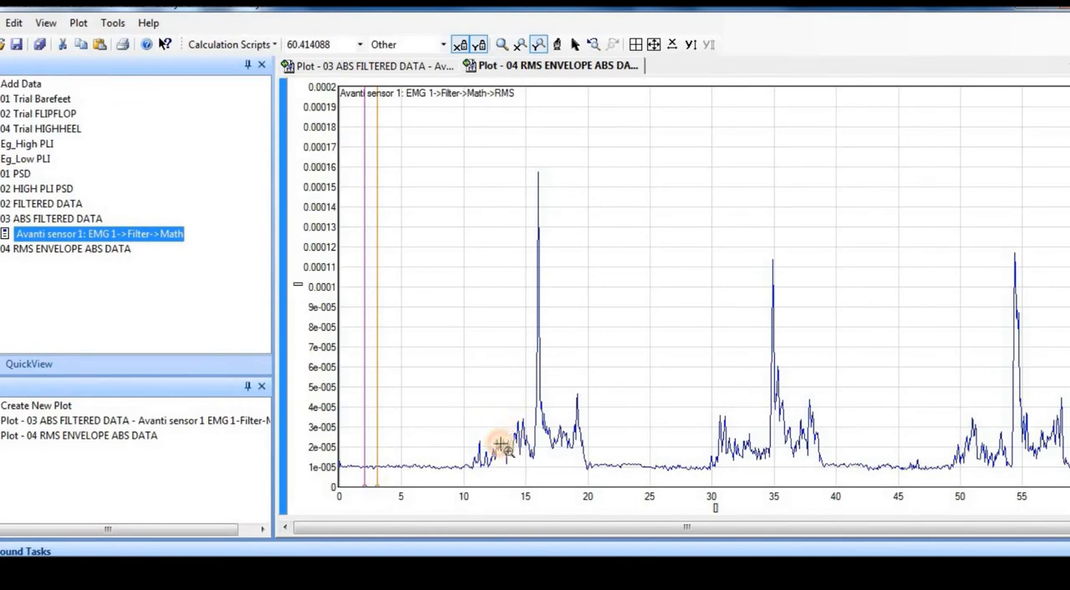
left_click_drag(501, 446, 505, 486)
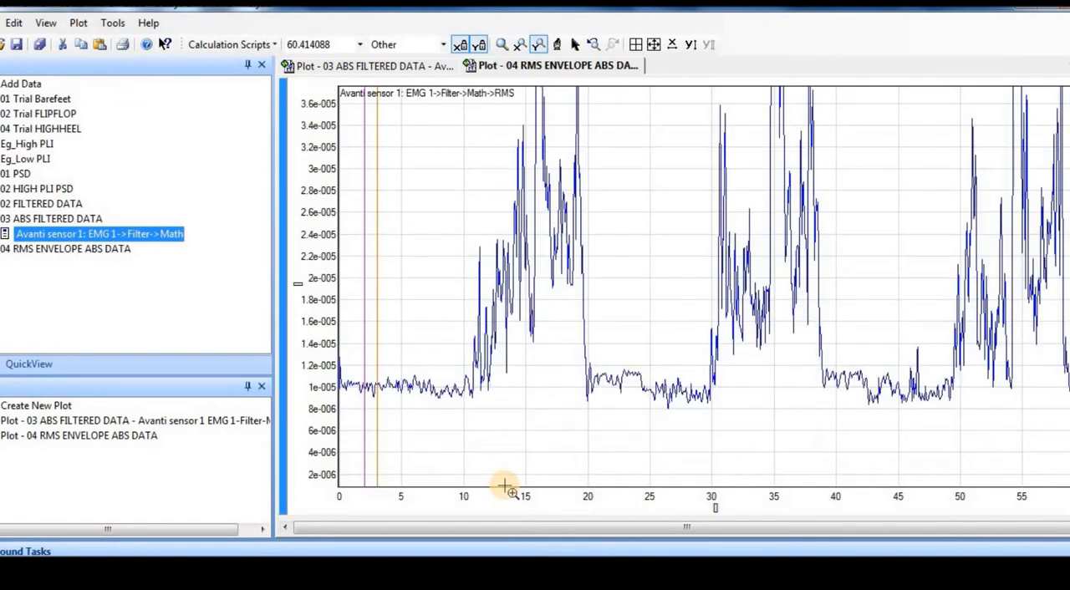
left_click(689, 44)
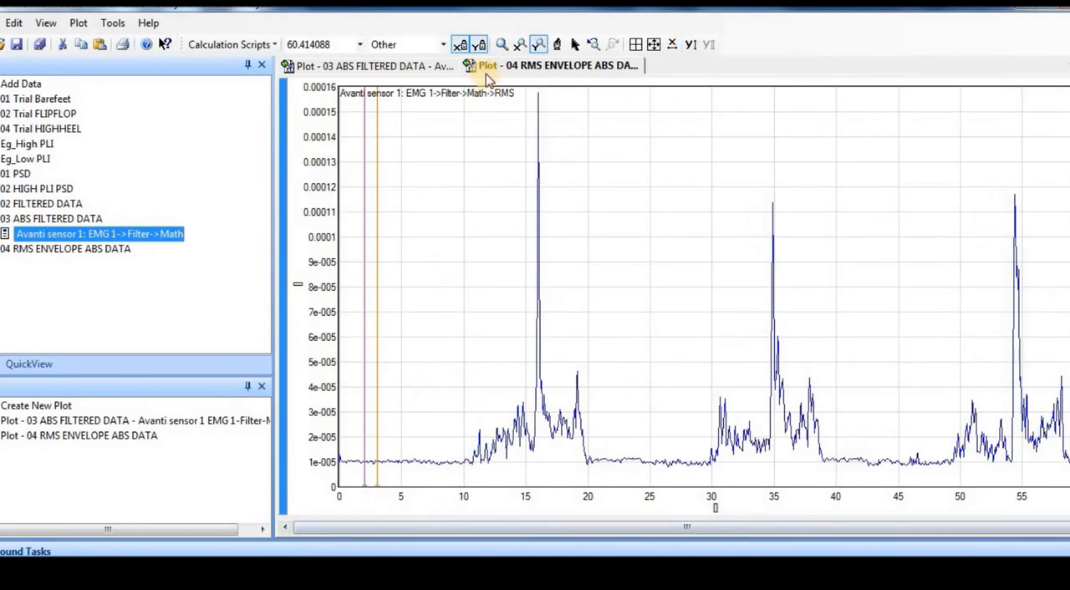
left_click(520, 45)
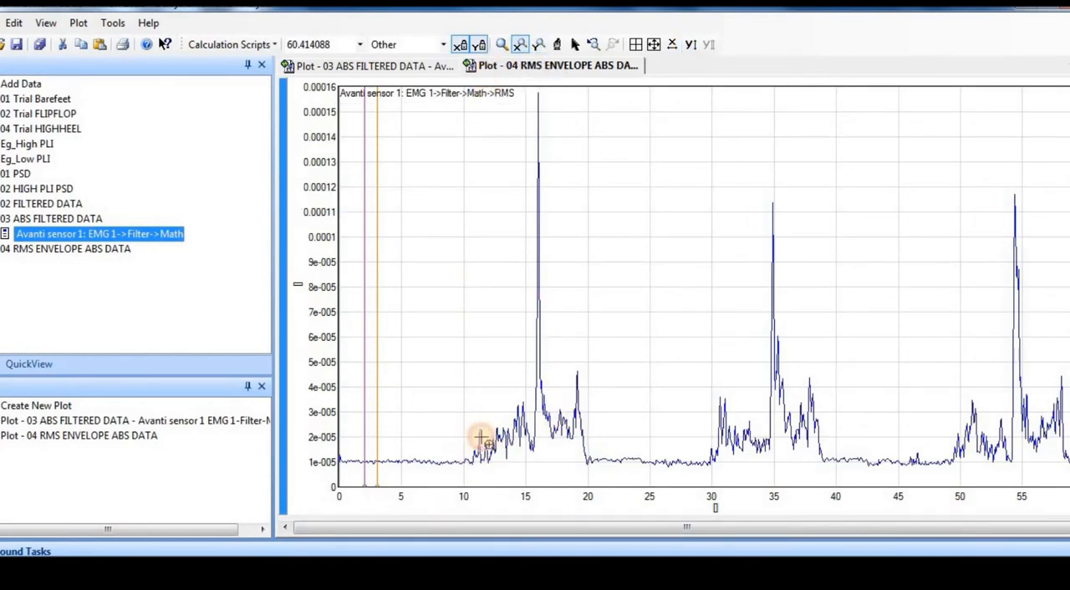
left_click_drag(462, 438, 530, 441)
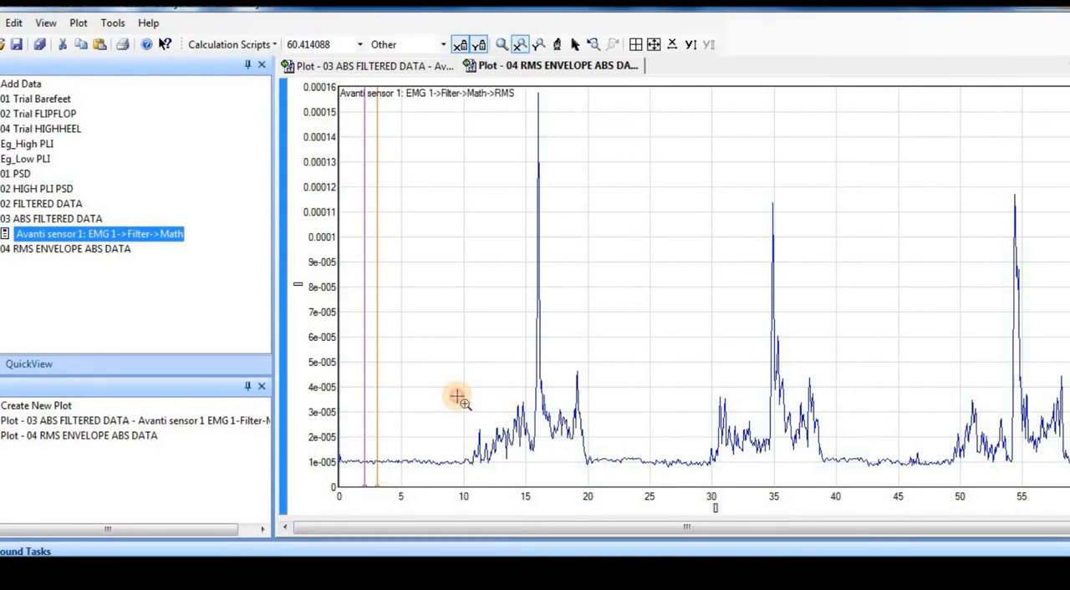
left_click_drag(457, 400, 524, 403)
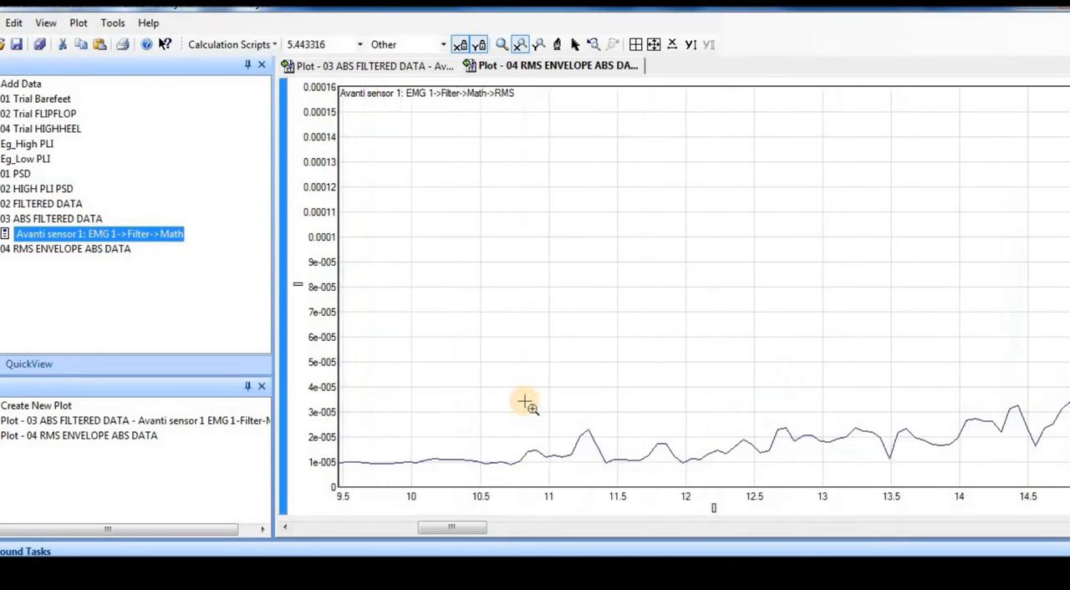
left_click(673, 44)
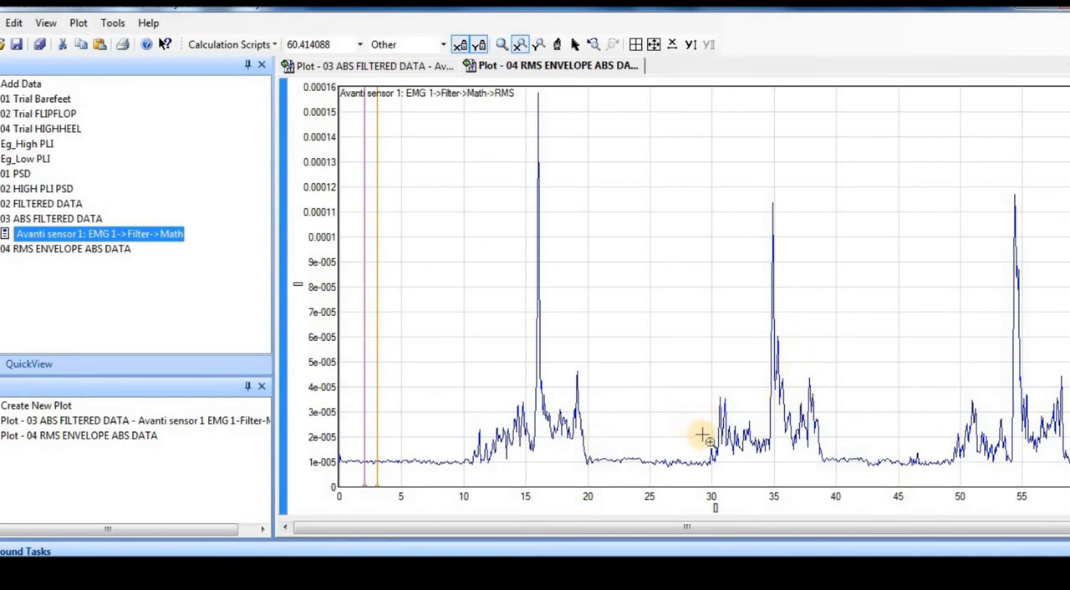
mouse_move(705, 439)
left_mouse_down()
mouse_move(711, 457)
mouse_move(704, 451)
left_mouse_up()
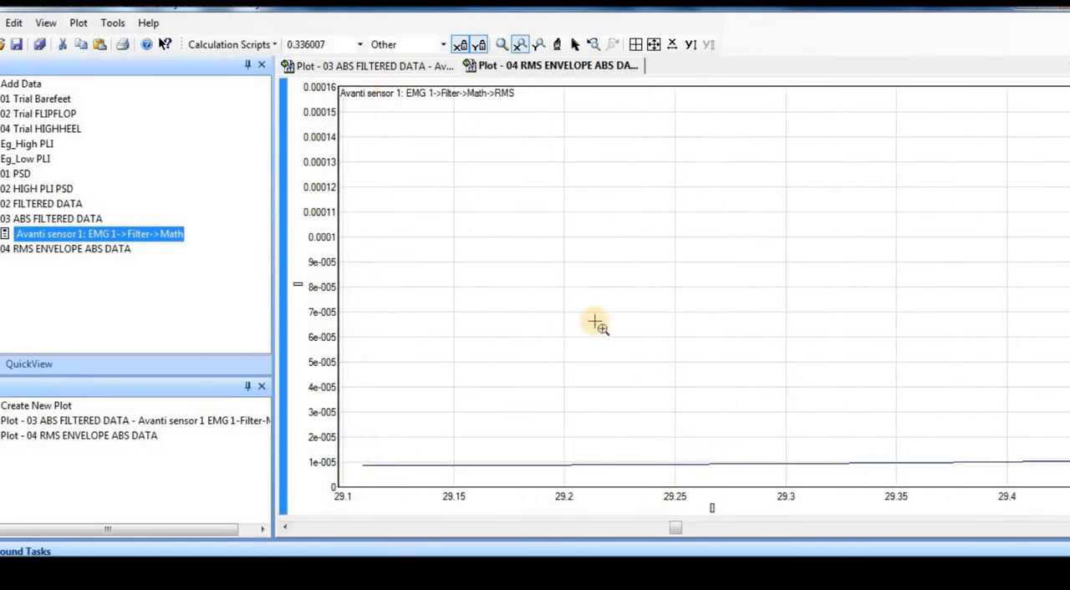
left_click(594, 45)
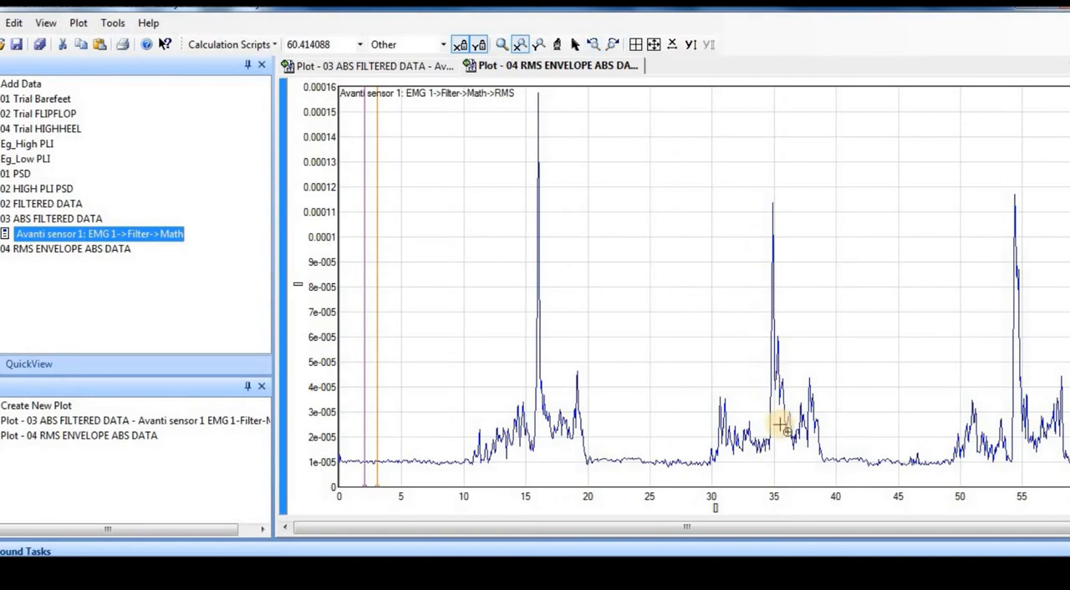
left_click(538, 44)
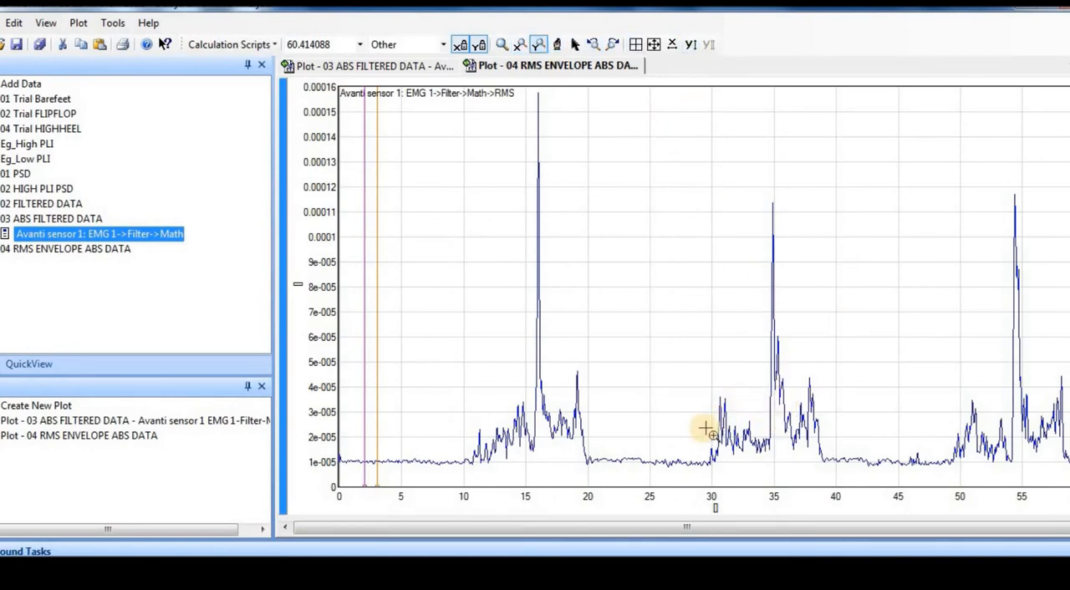
left_click_drag(709, 428, 719, 472)
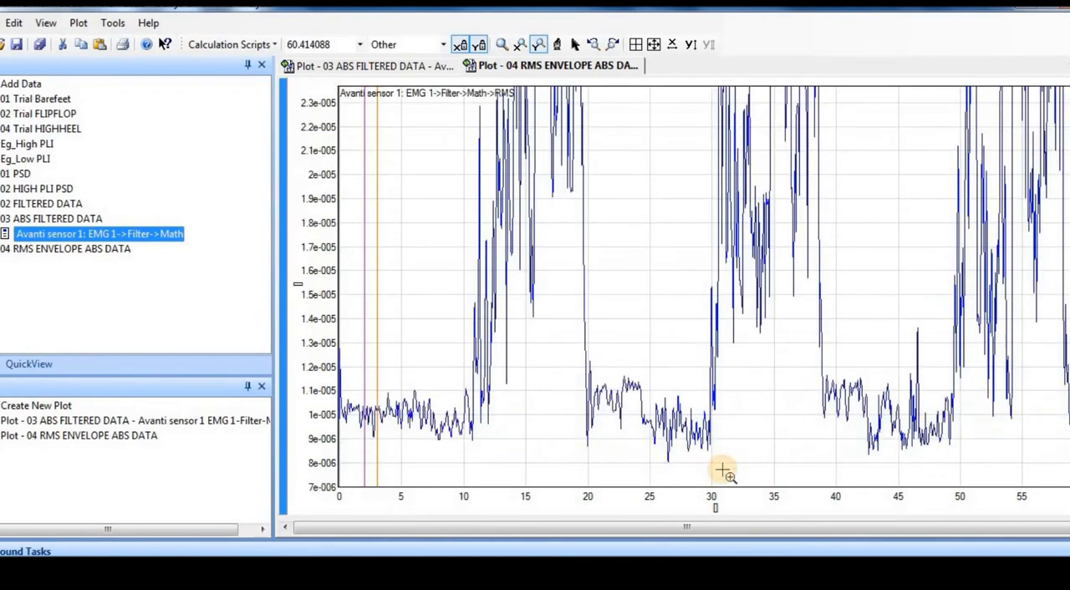
left_click(672, 45)
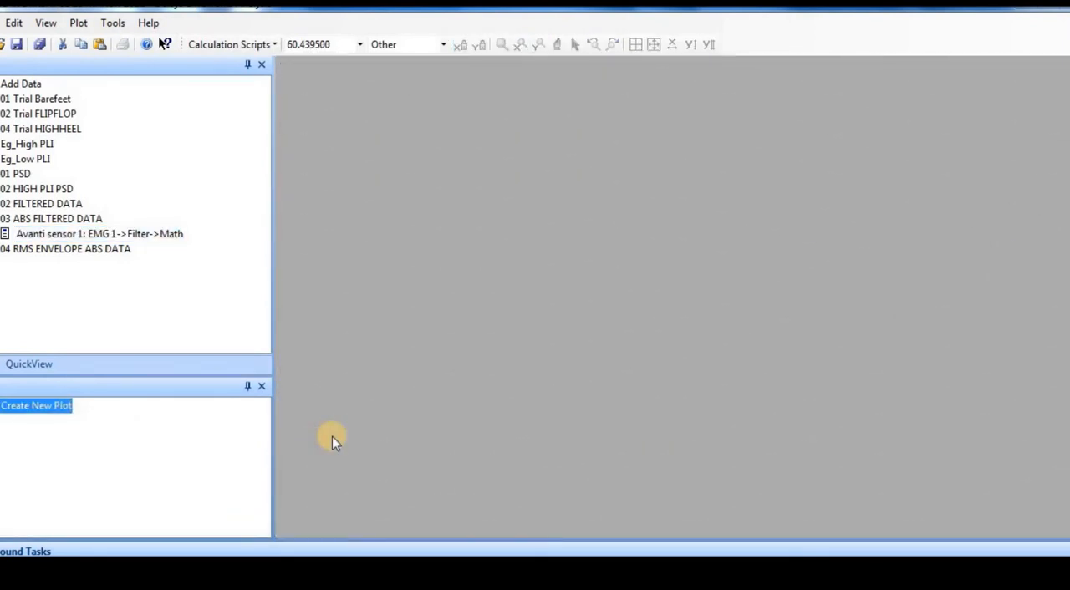
Plot the EMG 1->Filter->Math->RMS signal from 04 RMS ENVELOPE ABS DATA and review its QuickView statistics and table functions.
double_click(73, 250)
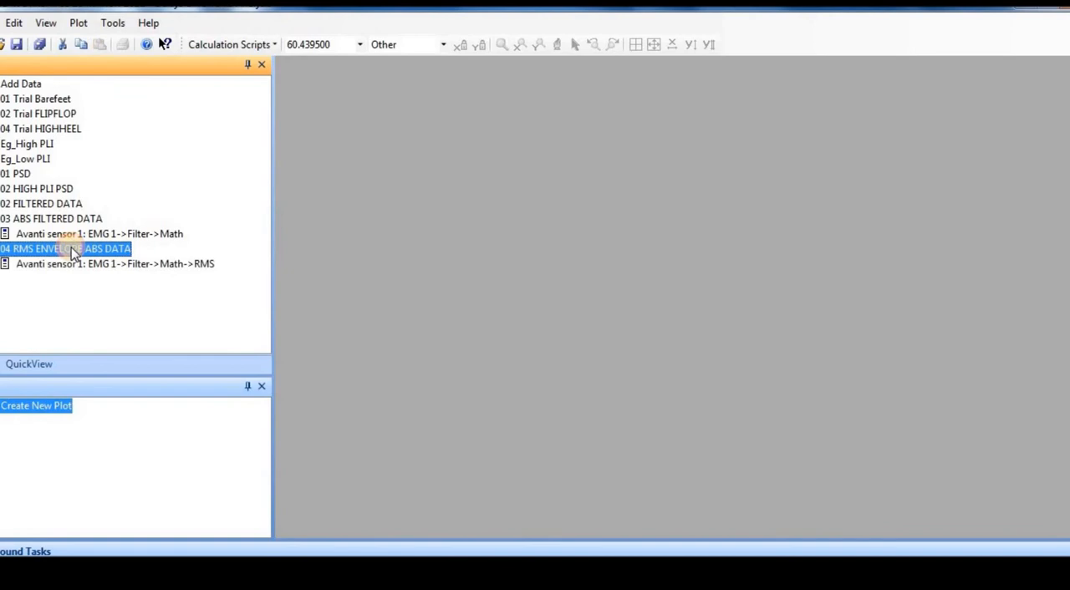
double_click(110, 266)
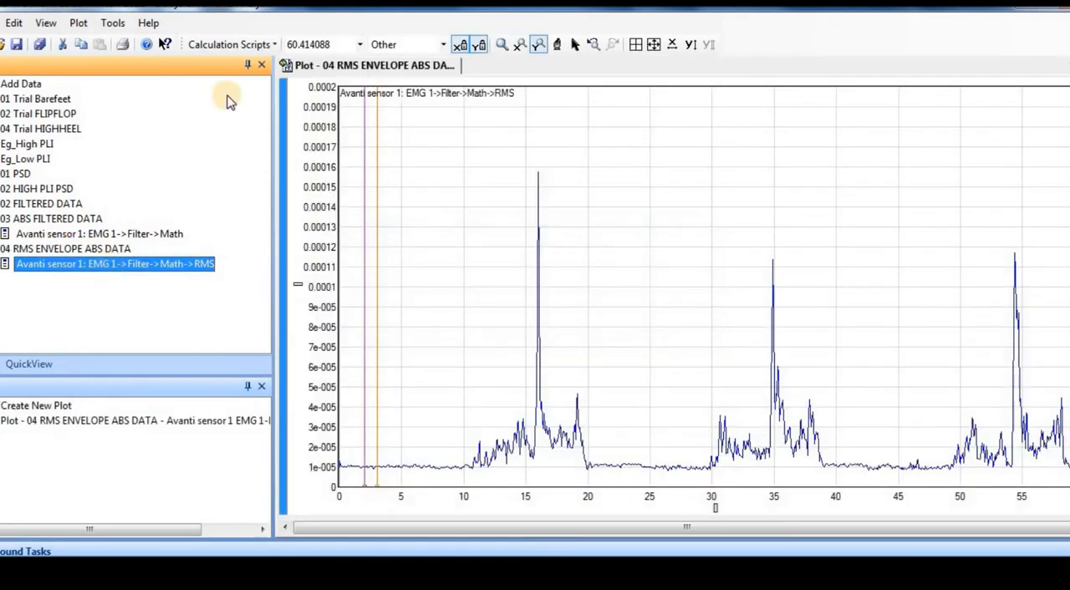
left_click(33, 363)
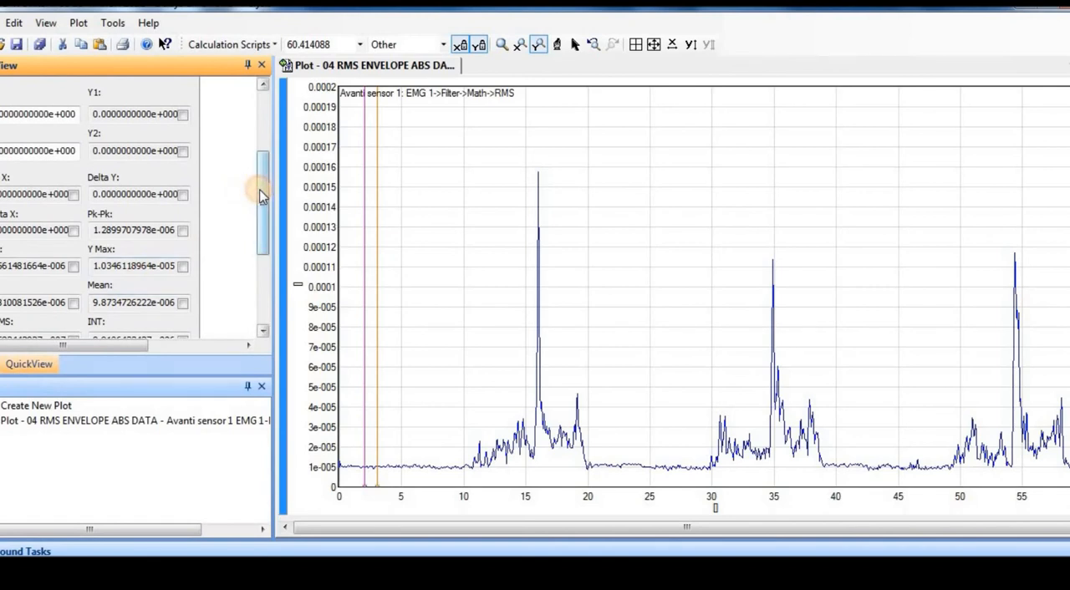
left_click_drag(262, 196, 264, 203)
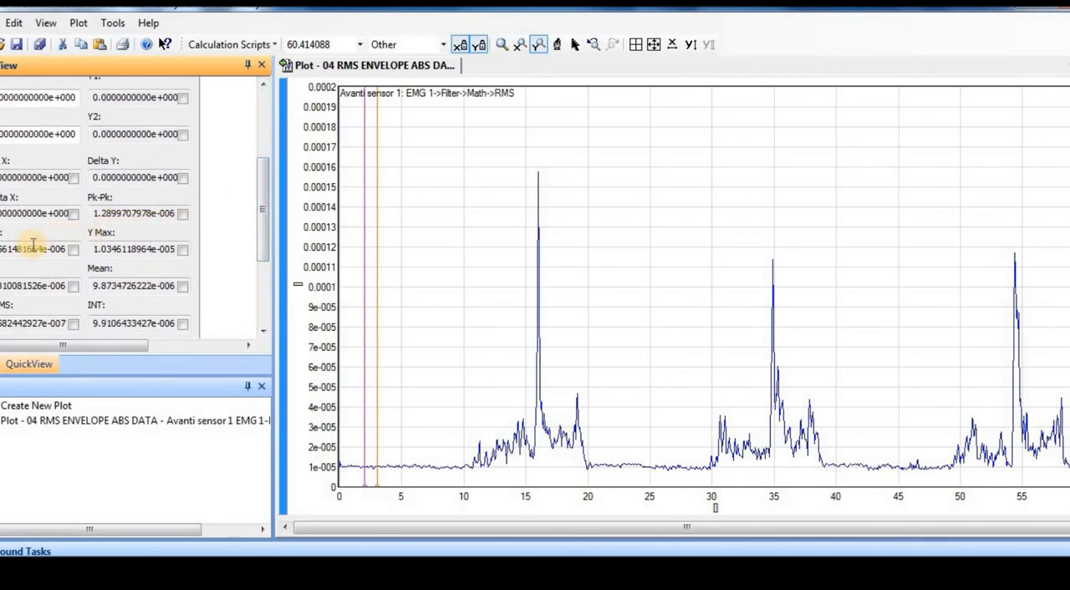
left_click(263, 217)
left_click_drag(265, 228, 269, 235)
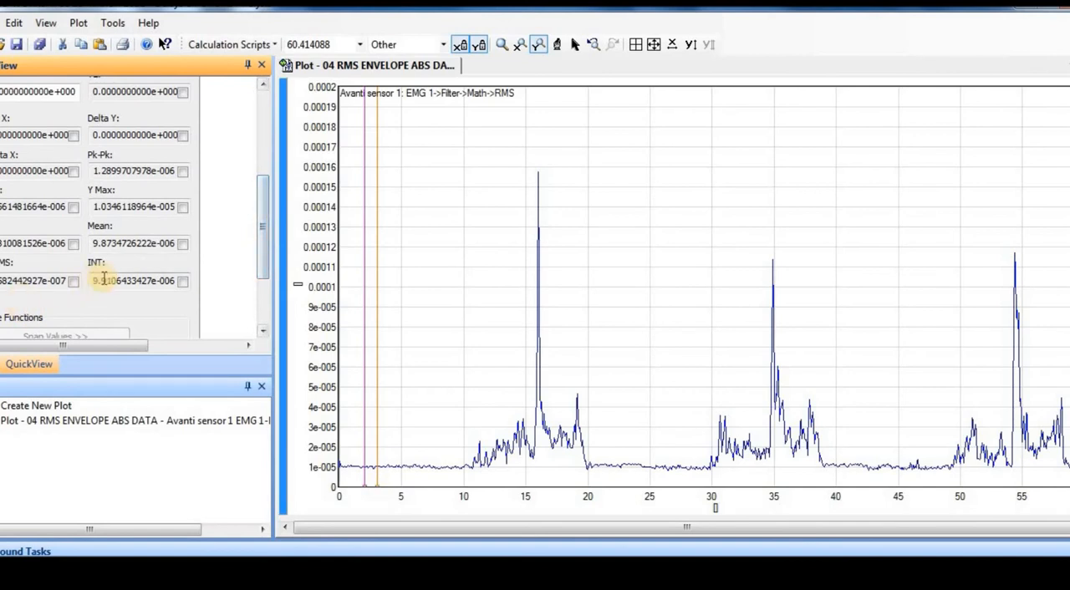
left_click_drag(264, 234, 266, 211)
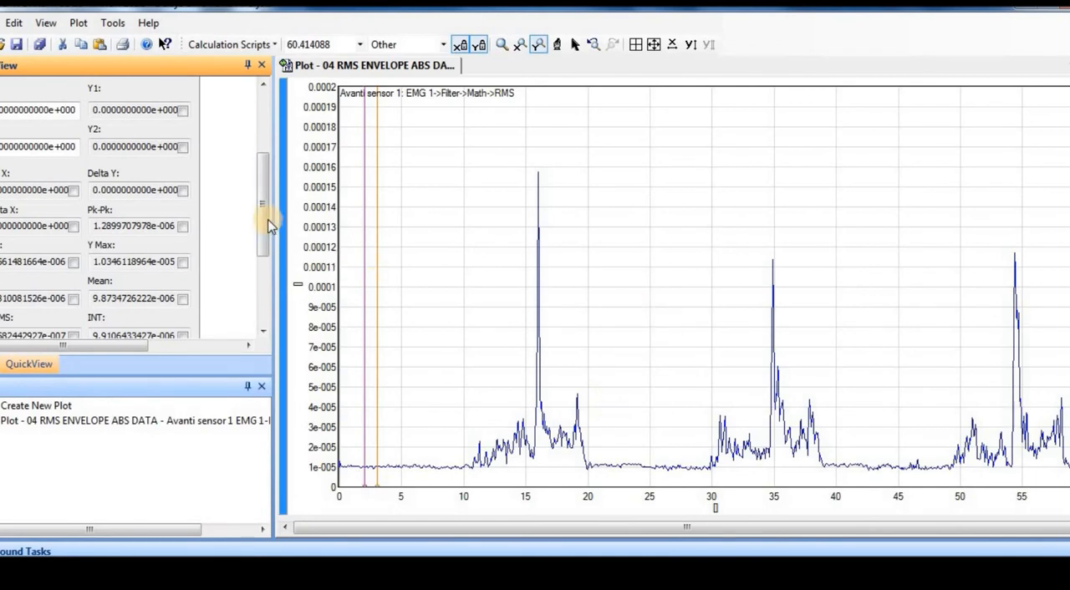
left_click_drag(263, 248, 259, 288)
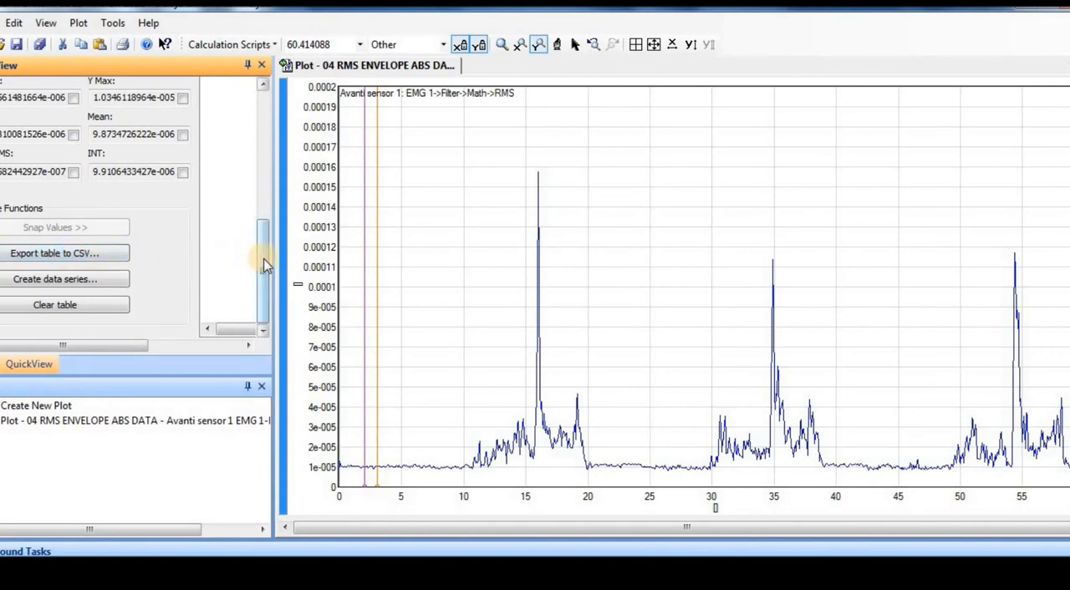
left_click_drag(264, 264, 268, 128)
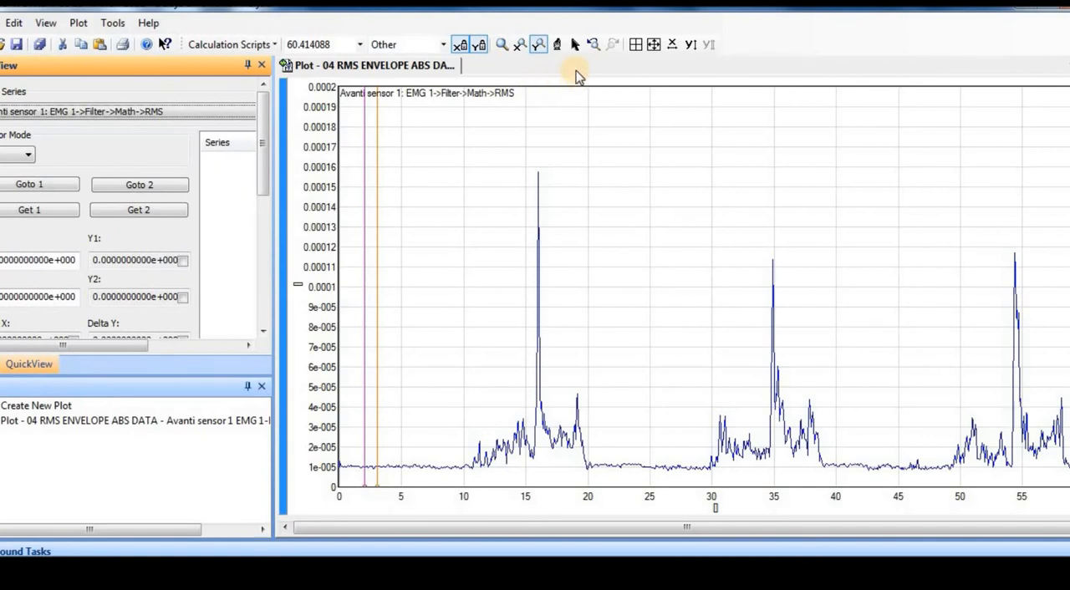
Place the orange cursor on the envelope peak near 19 s and the purple cursor on the tall peak near 16 s.
left_click(574, 45)
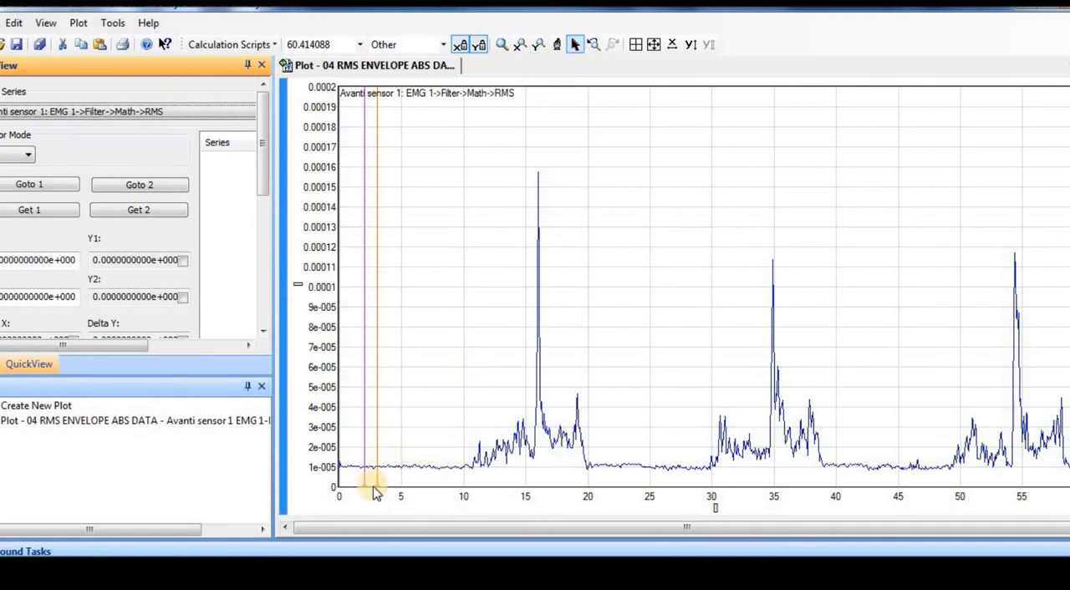
left_click_drag(526, 308, 583, 396)
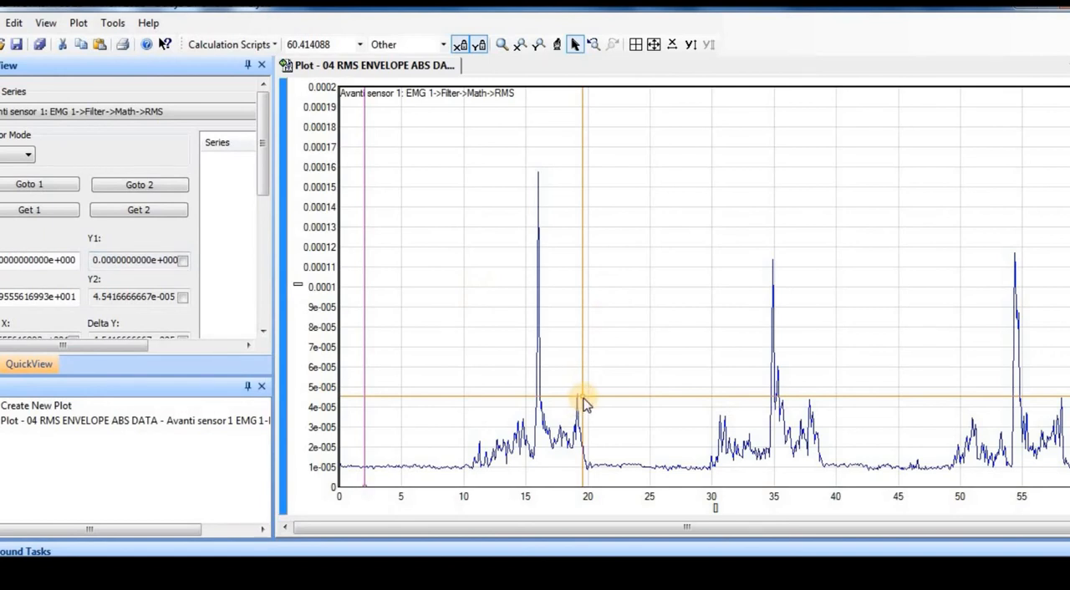
mouse_move(583, 397)
left_mouse_down()
mouse_move(557, 390)
mouse_move(537, 337)
mouse_move(549, 420)
mouse_move(530, 411)
mouse_move(575, 416)
mouse_move(578, 407)
left_mouse_up()
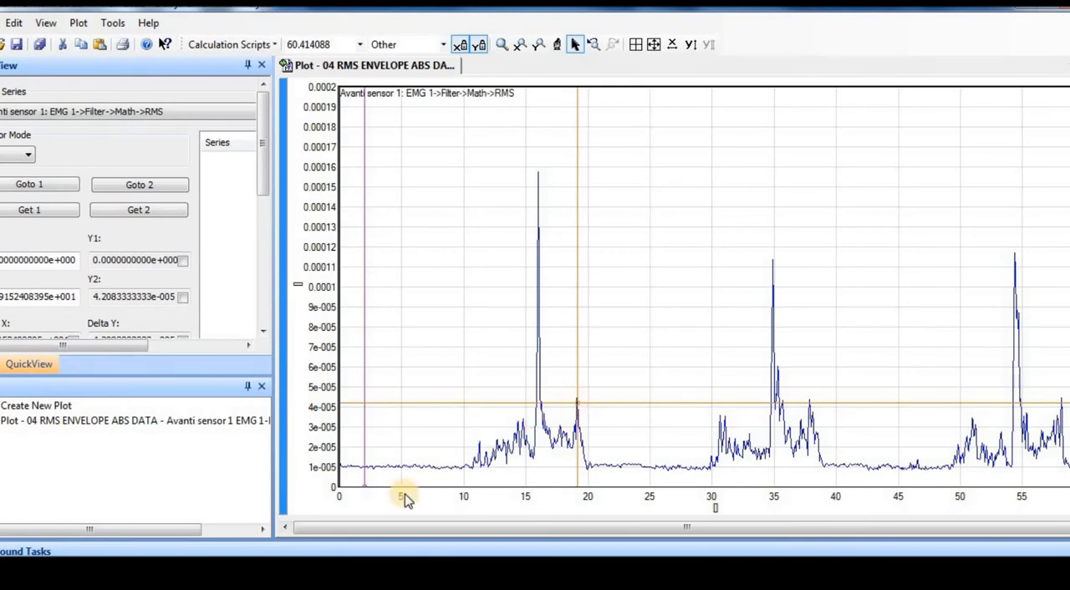
left_click_drag(365, 491, 538, 174)
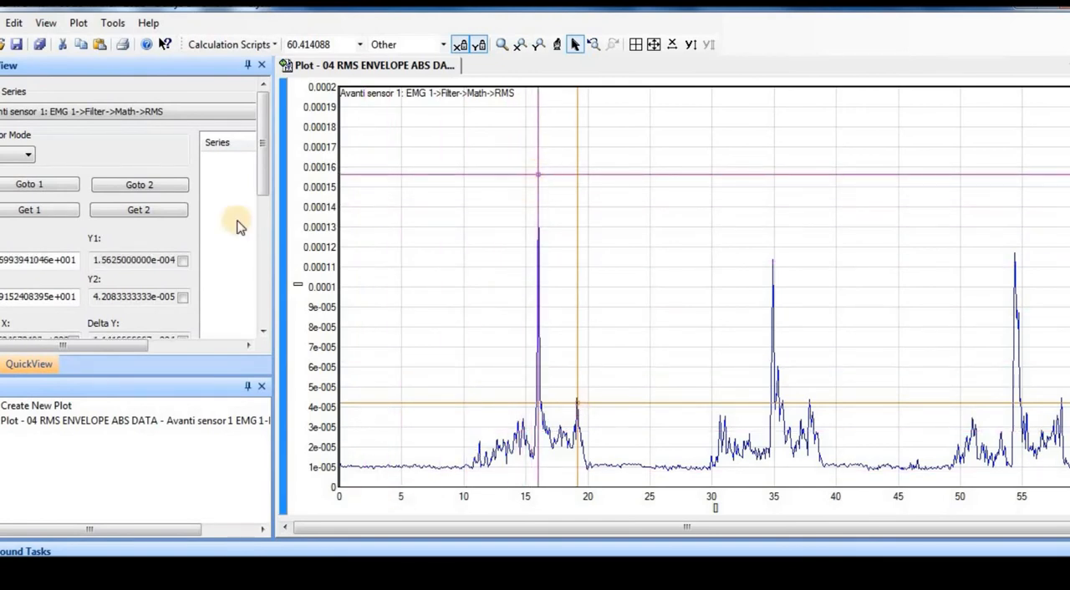
Review the cursor coordinates and differences in QuickView, and move the purple cursor to about 16.13 s and 0.000138 on the tall peak.
left_click(23, 255)
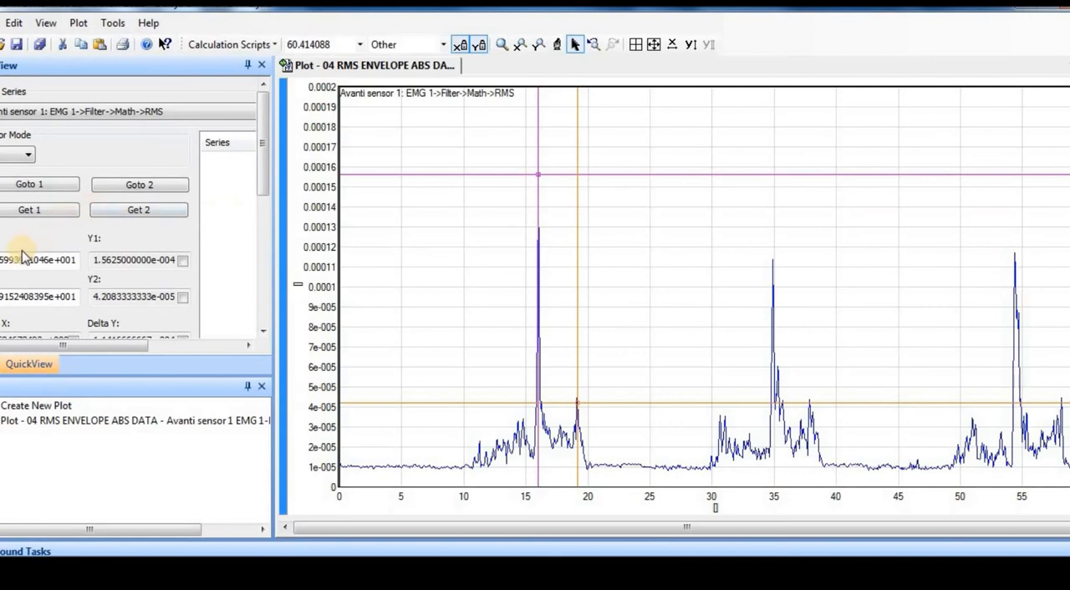
left_click(264, 157)
left_click_drag(263, 157, 263, 196)
left_click(107, 234)
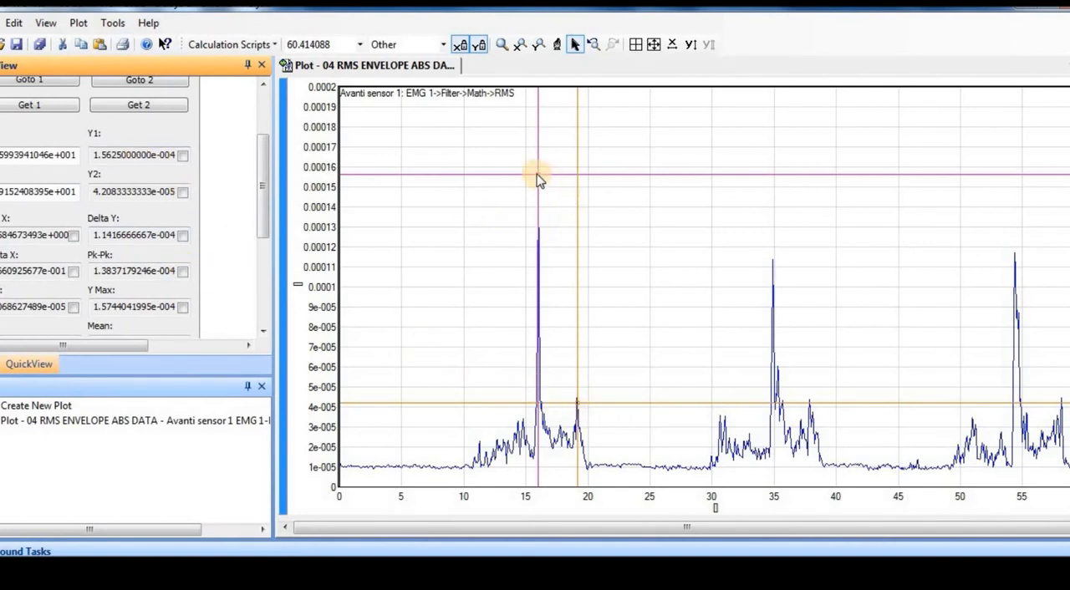
left_click_drag(539, 181, 539, 210)
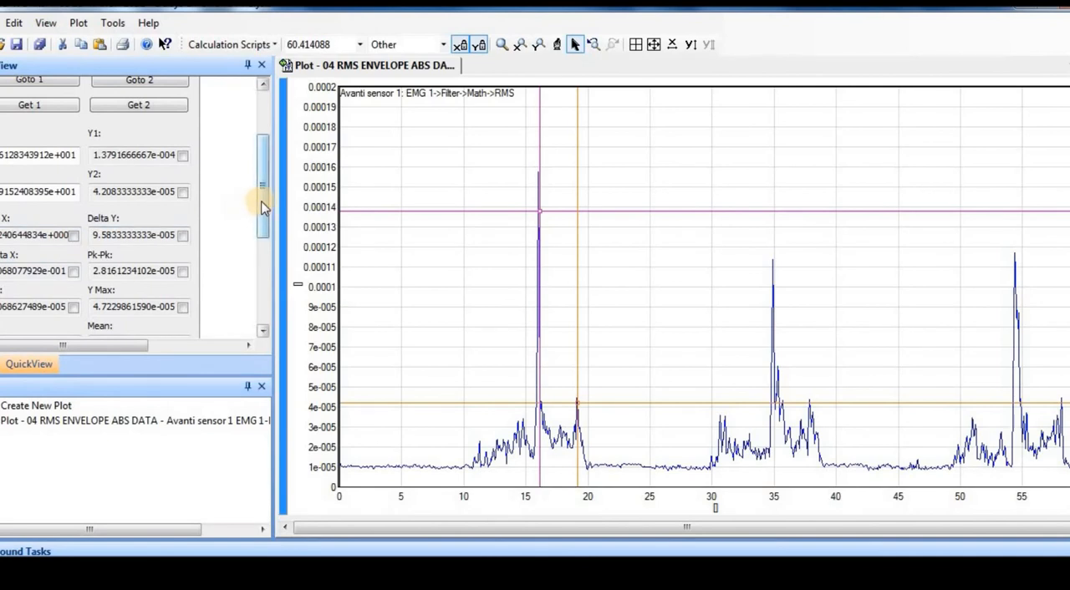
Include Delta X, Delta Y, 1/Delta X, Y Min and Y Max in the QuickView measurements and snap their values into the table.
left_click_drag(262, 208, 262, 293)
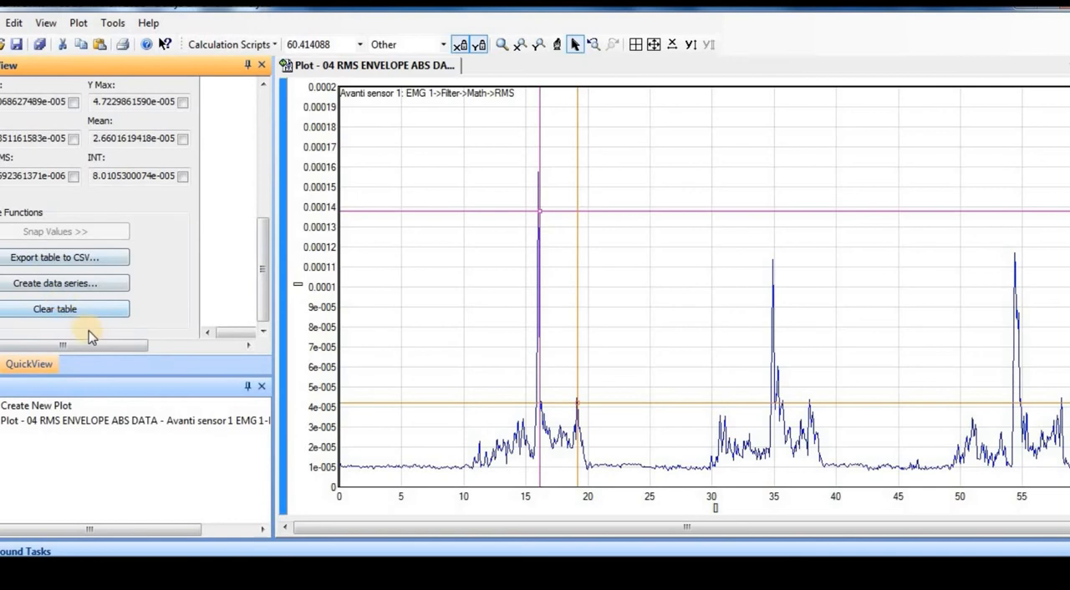
left_click_drag(263, 234, 261, 198)
left_click(183, 115)
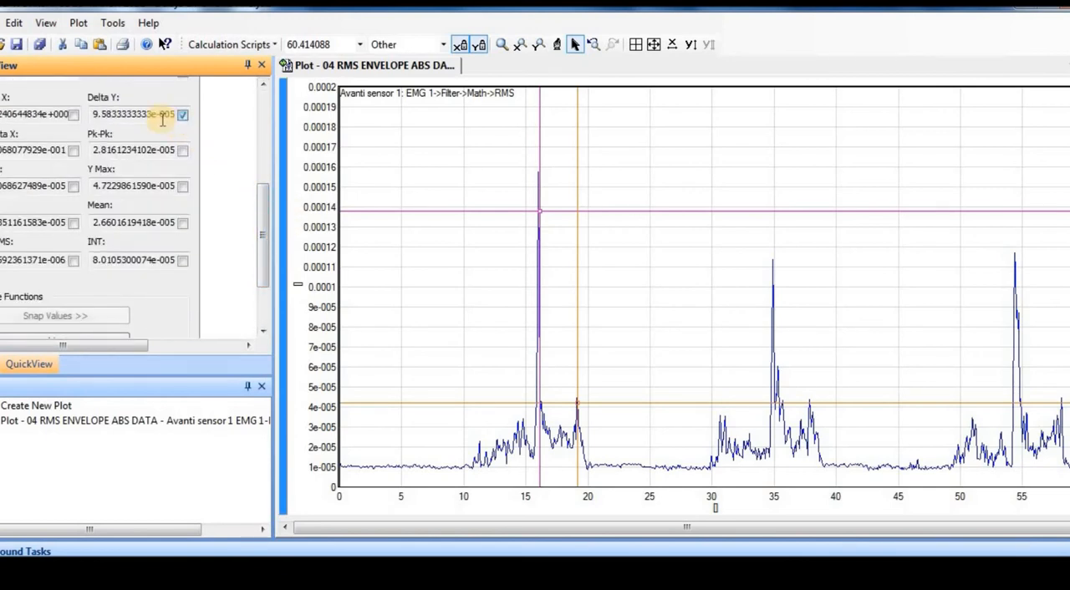
left_click(74, 151)
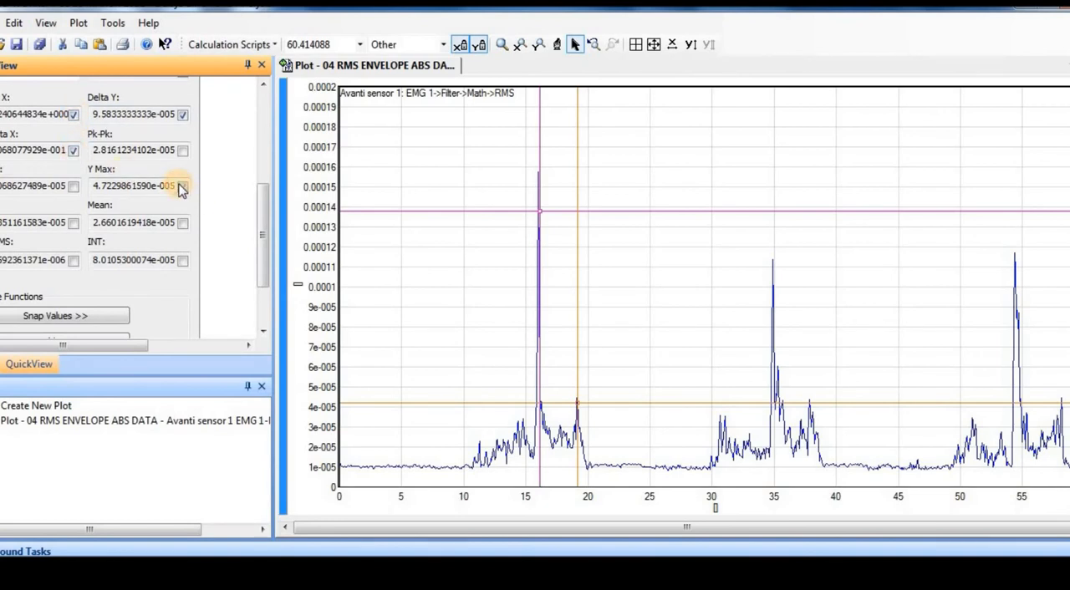
left_click(182, 186)
left_click(74, 185)
left_click_drag(263, 234, 264, 286)
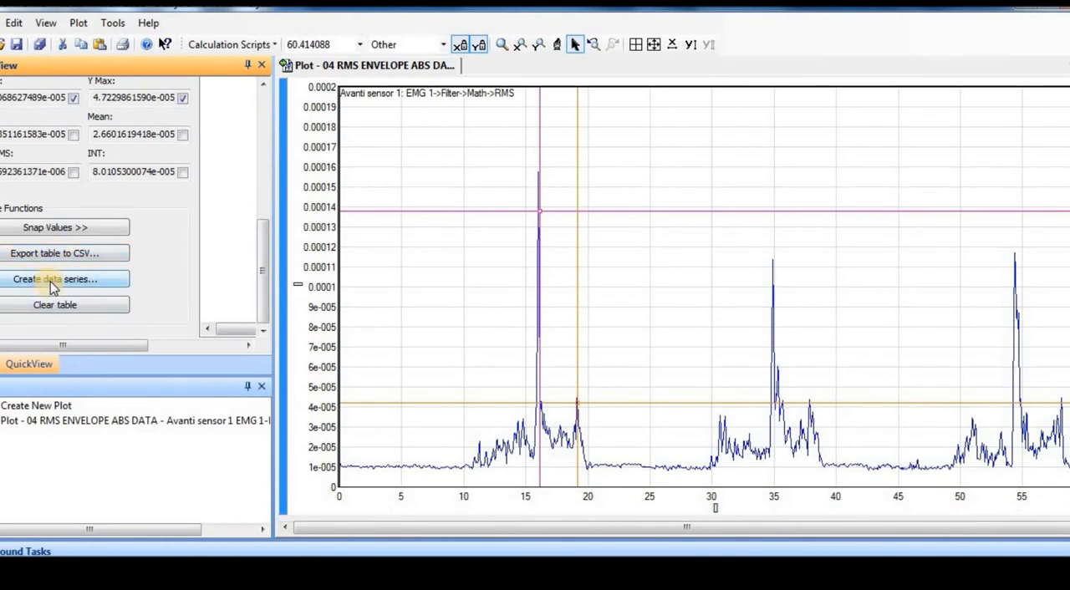
mouse_move(265, 242)
left_mouse_down()
mouse_move(263, 210)
mouse_move(264, 243)
left_mouse_up()
left_click(58, 228)
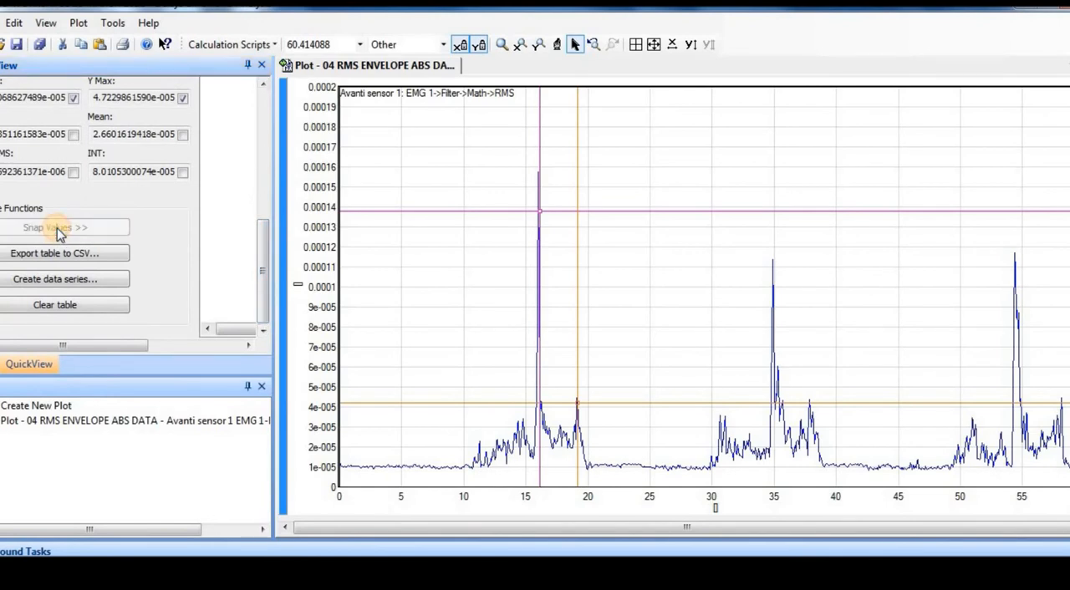
Widen the QuickView area to show the snapped results table from its Series column through its Value column.
left_click(218, 345)
left_click(218, 345)
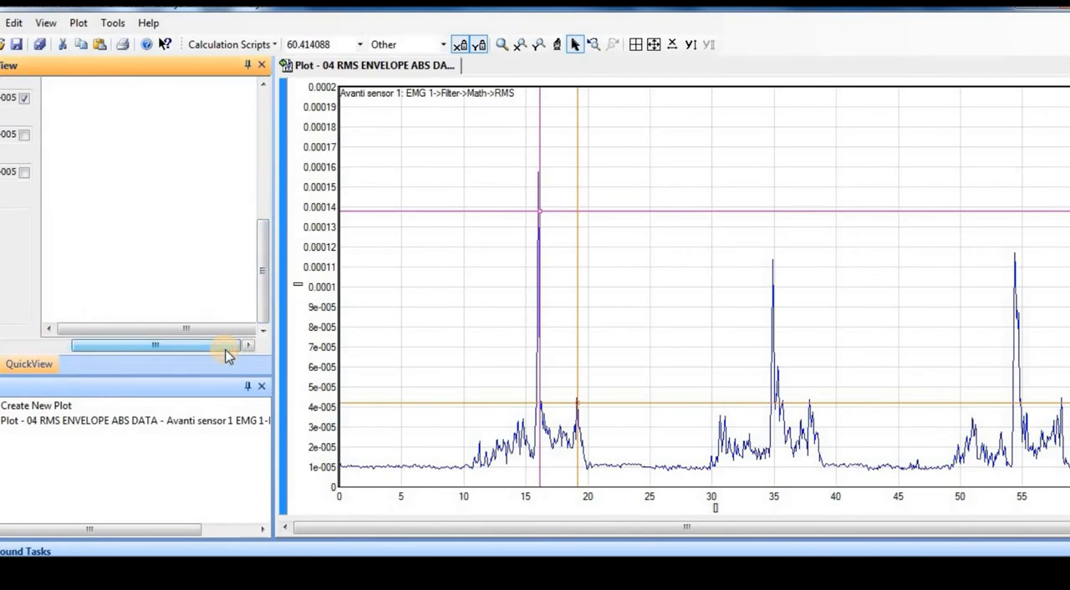
left_click_drag(274, 218, 412, 205)
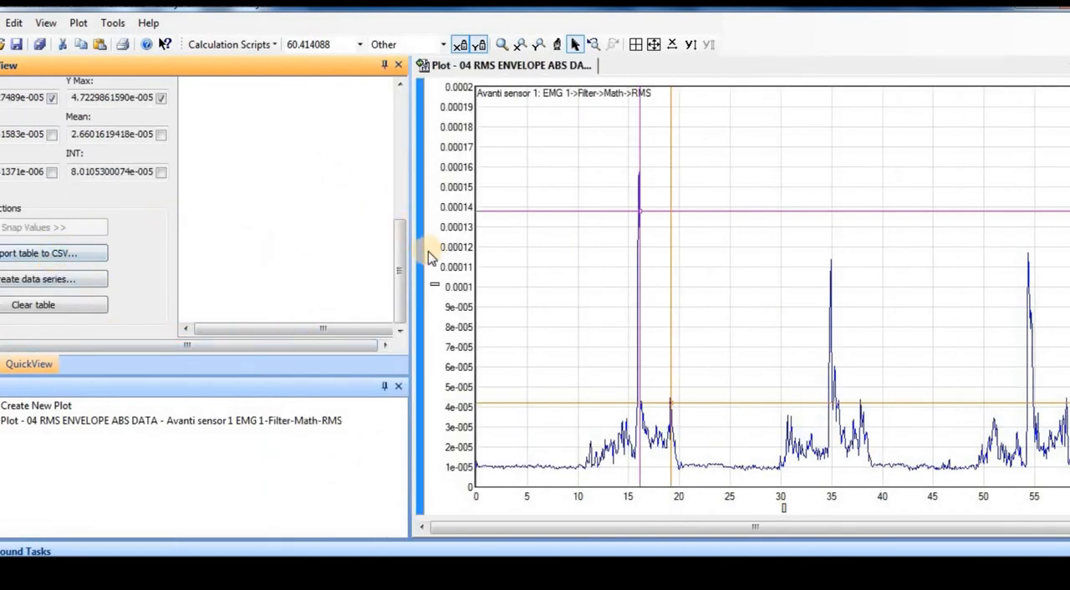
left_click_drag(399, 253, 401, 120)
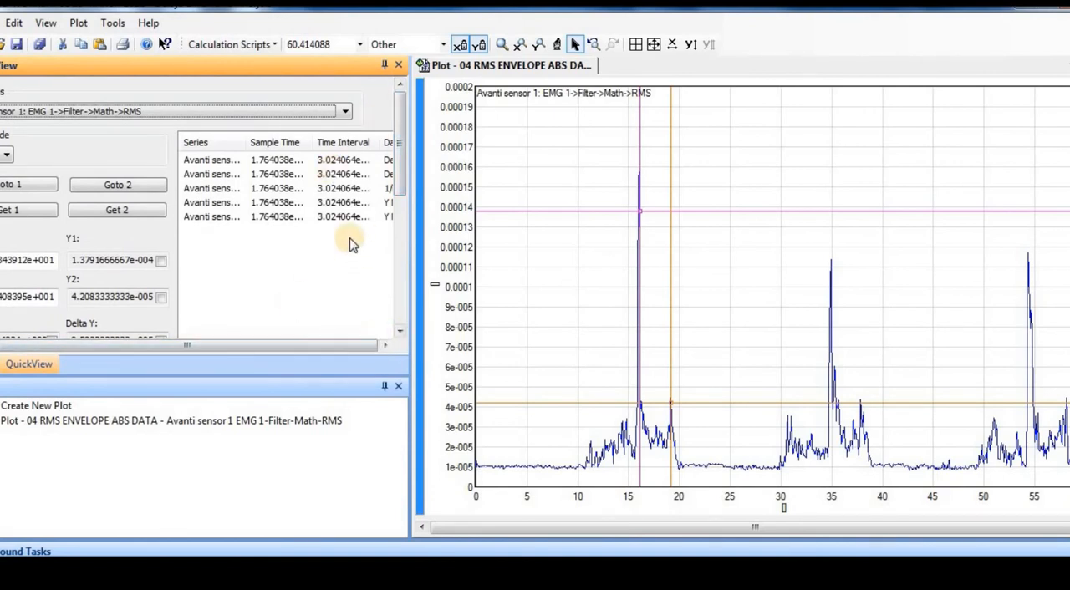
left_click_drag(410, 257, 628, 222)
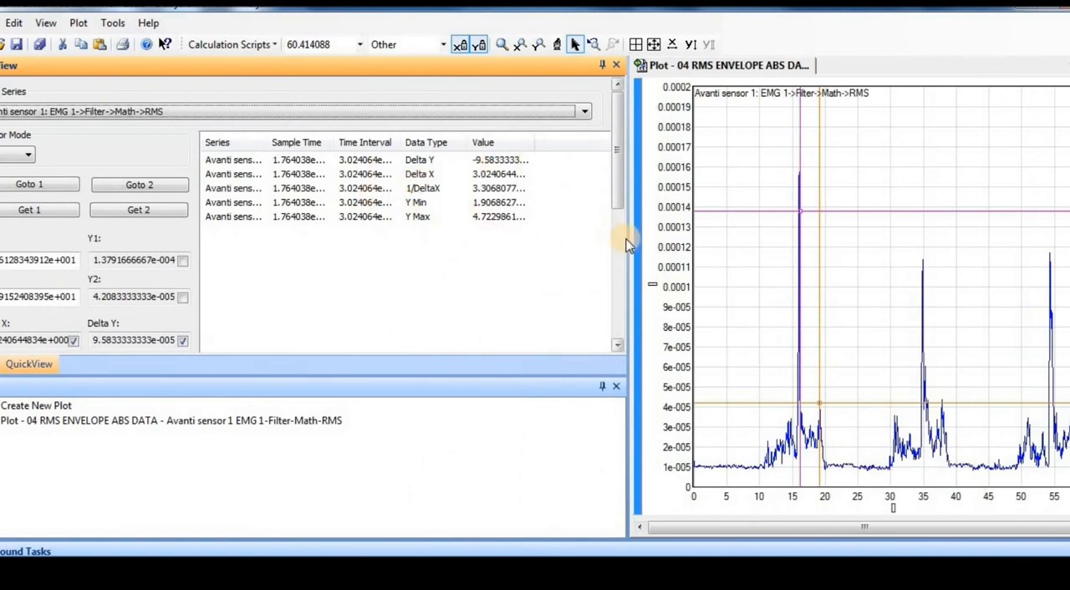
Narrow the QuickView area, return to the data list and plot the RMS envelope series in a new plot.
left_click_drag(626, 239, 260, 273)
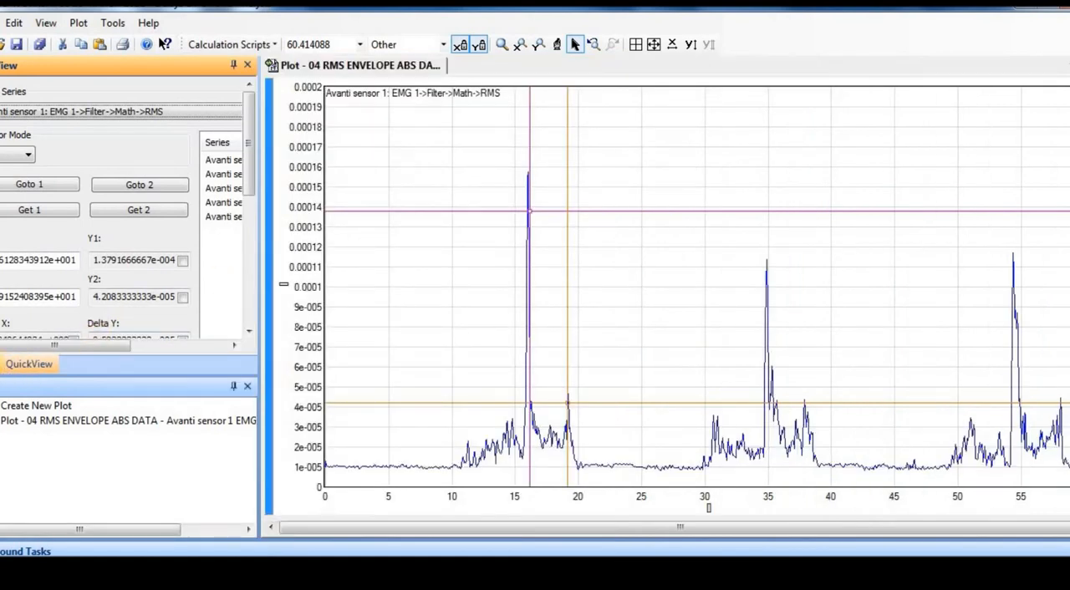
left_click(1, 368)
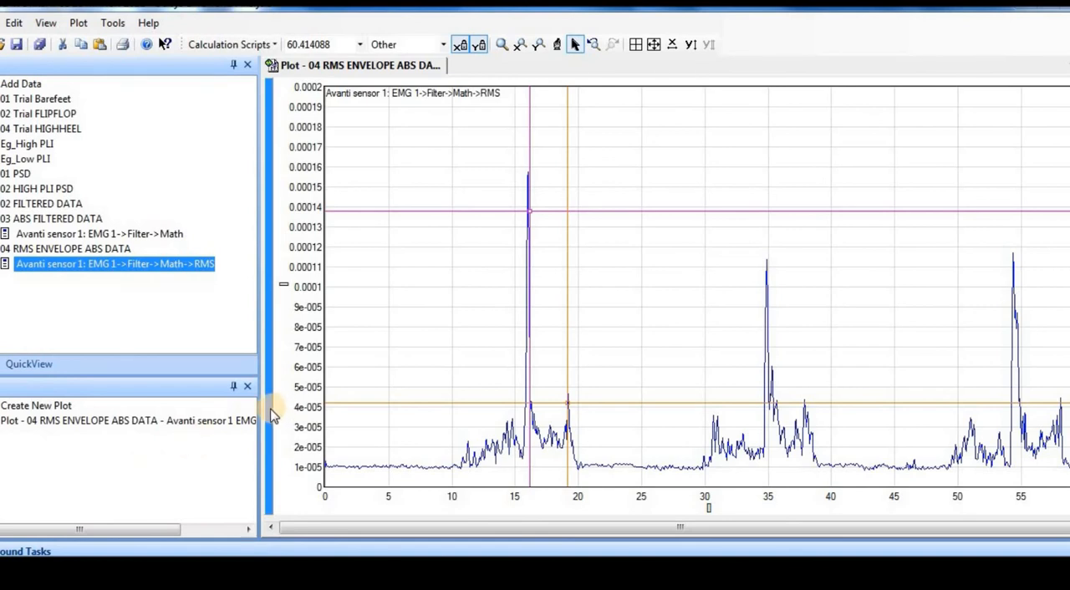
left_click(245, 46)
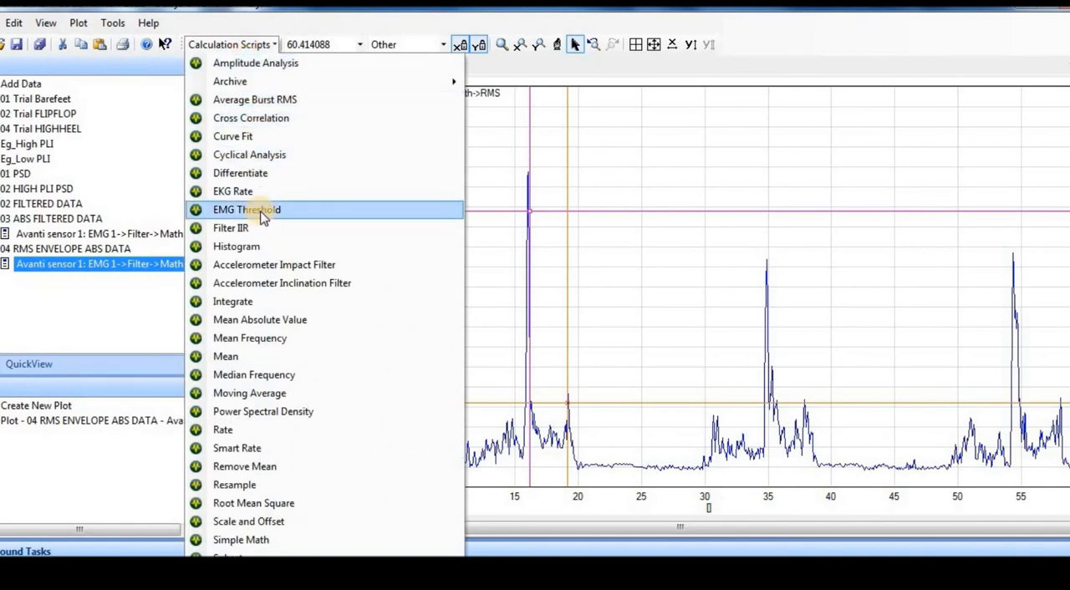
left_click(136, 302)
double_click(119, 264)
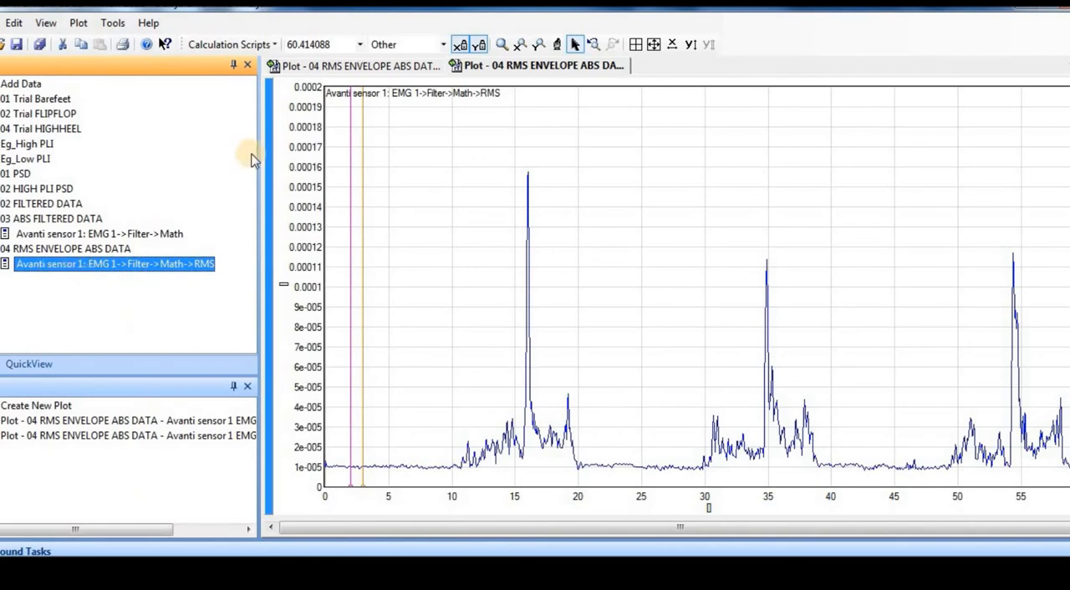
Start the EMG Threshold calculation script on the RMS envelope series and disable its RMS Input option.
left_click(252, 46)
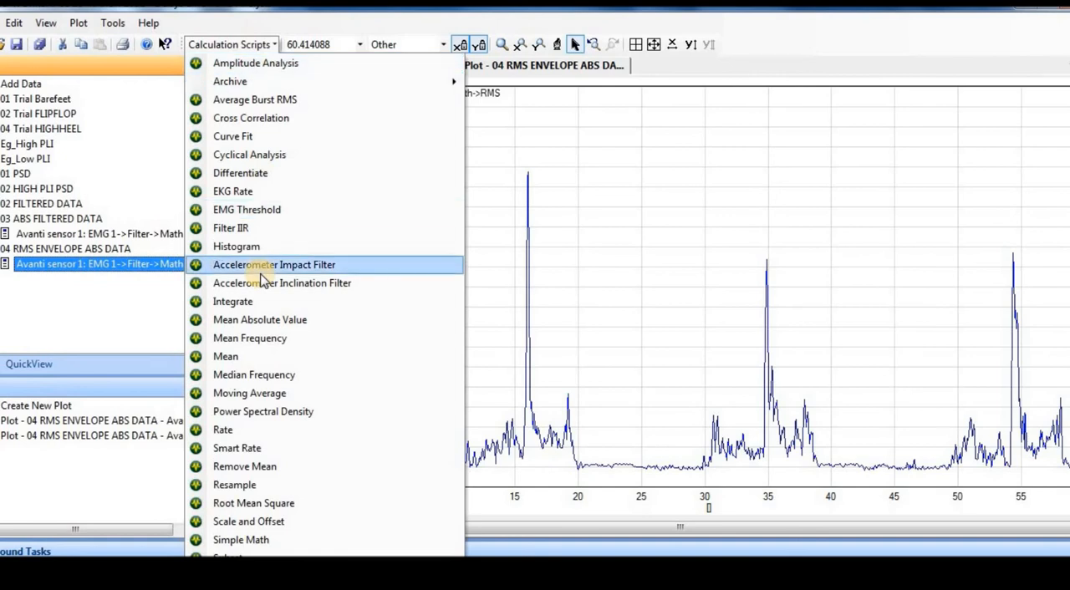
left_click(268, 211)
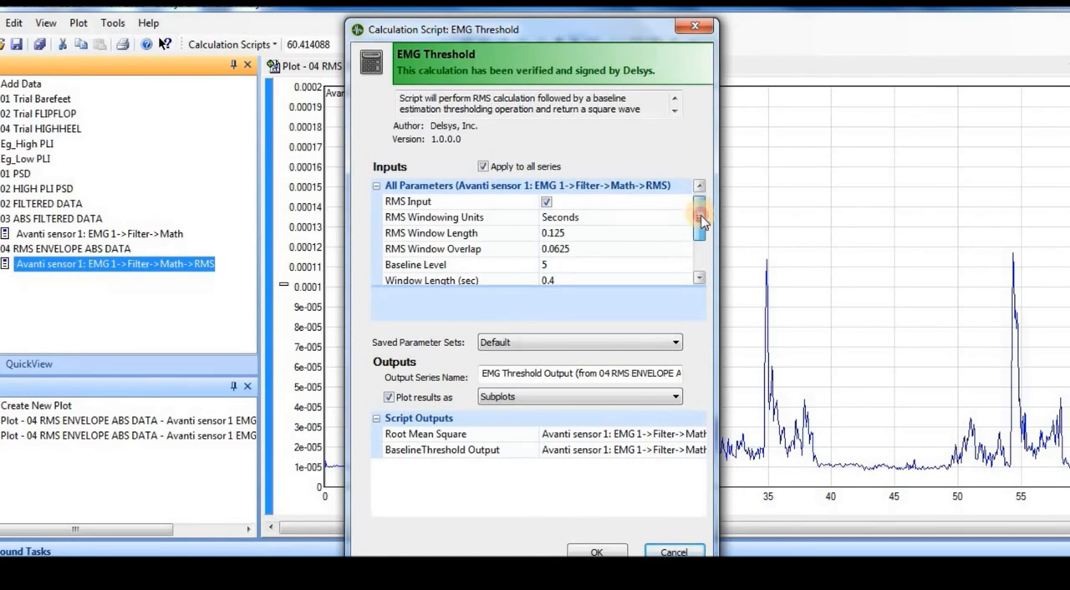
left_click(547, 203)
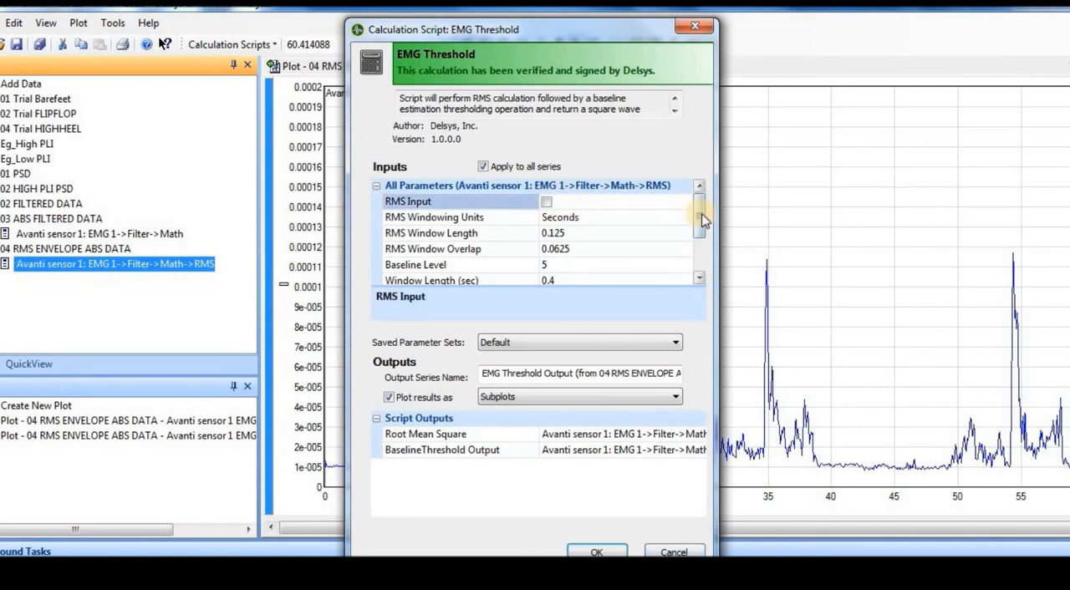
Set the Baseline Level of the EMG Threshold calculation to 8.
left_click_drag(699, 225, 702, 207)
left_click_drag(698, 214, 699, 220)
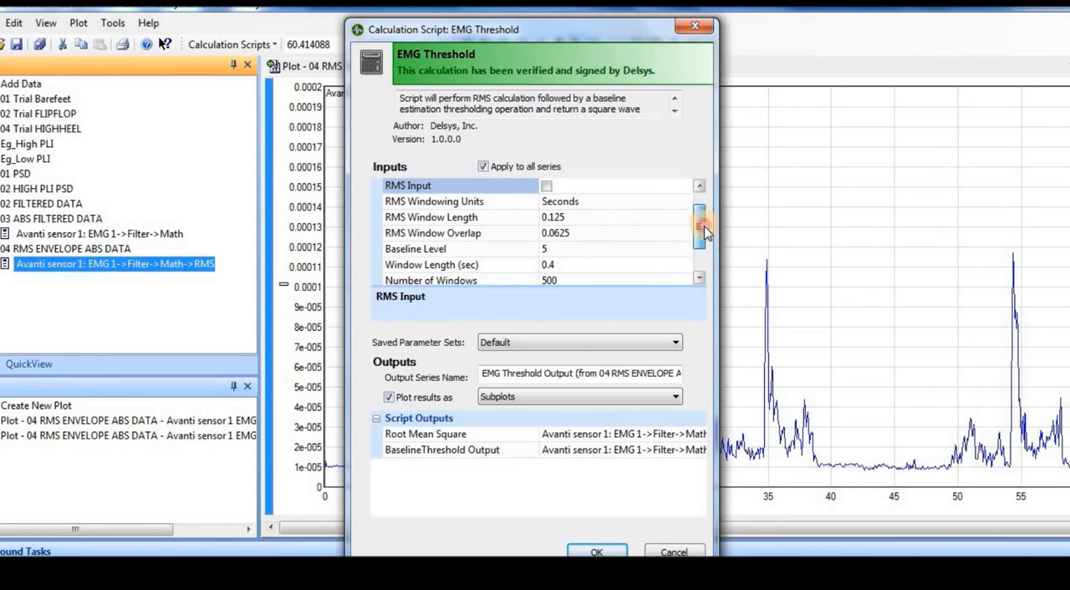
left_click_drag(704, 224, 705, 237)
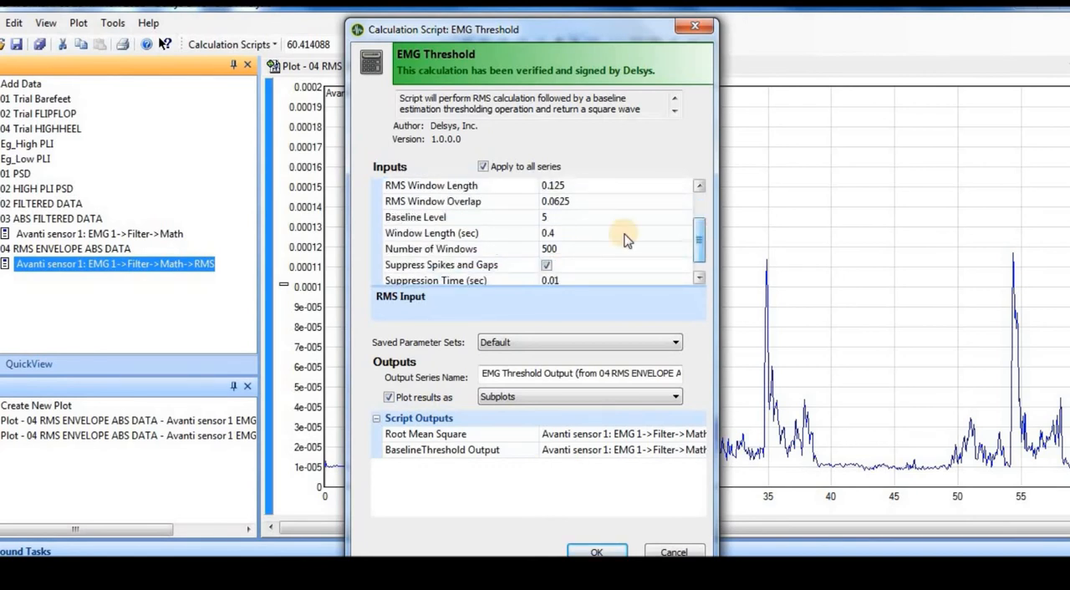
left_click(568, 219)
key("BackSpace")
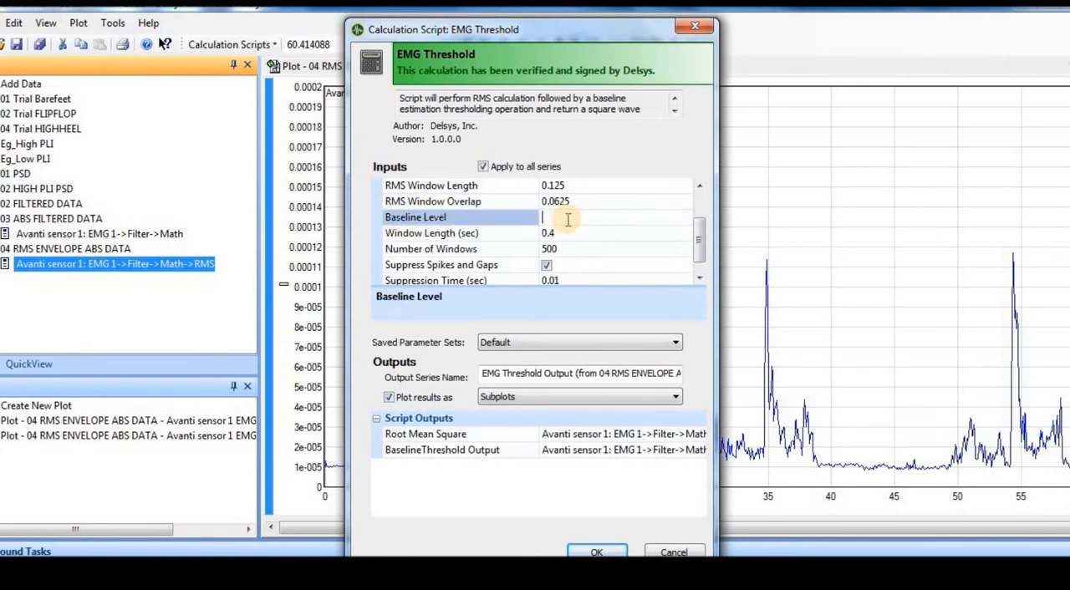
type("8")
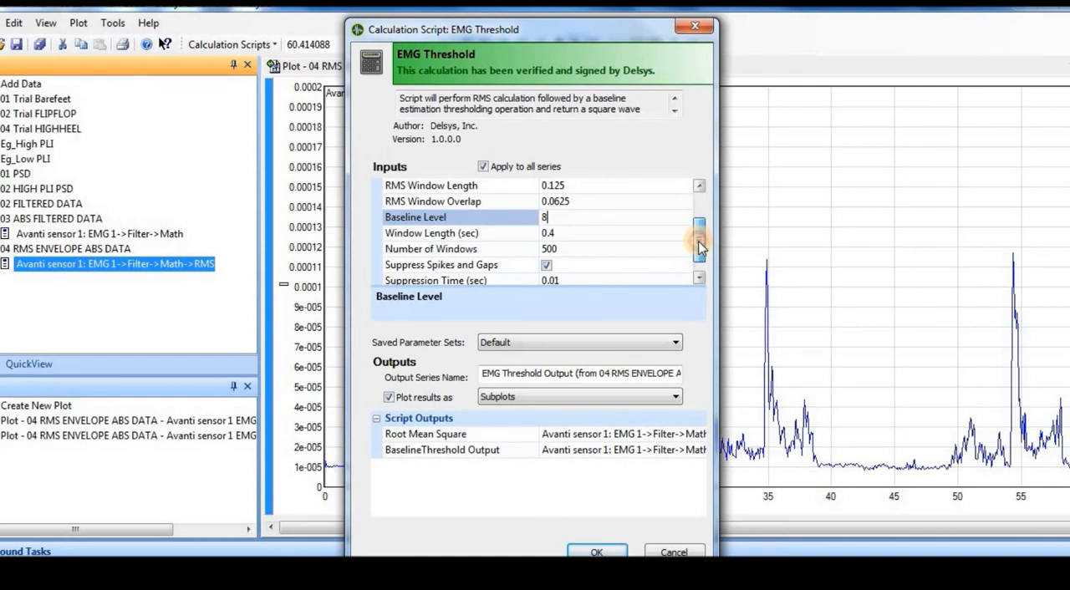
Keep Suppress Spikes and Gaps enabled for the EMG Threshold calculation and set the Suppression Time to 0.03 s.
scroll(701, 249, "down", 1)
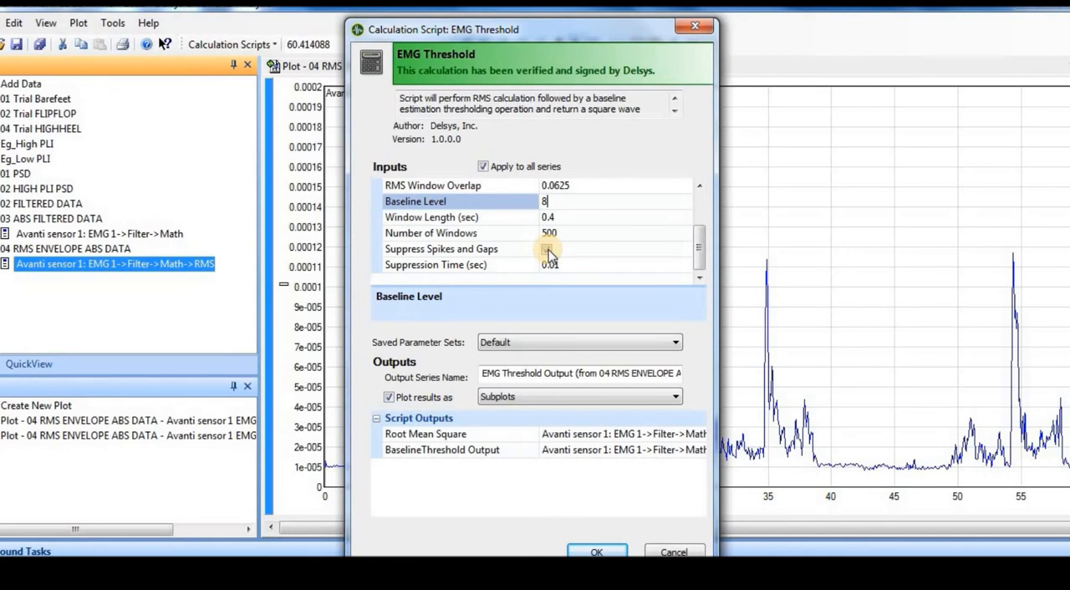
left_click(547, 250)
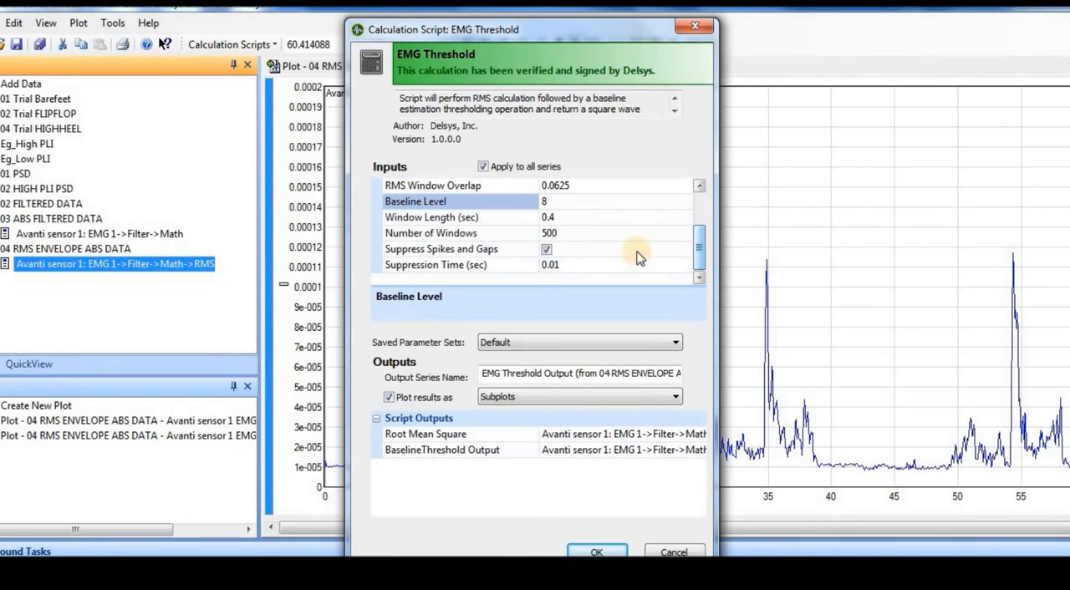
left_click(547, 250)
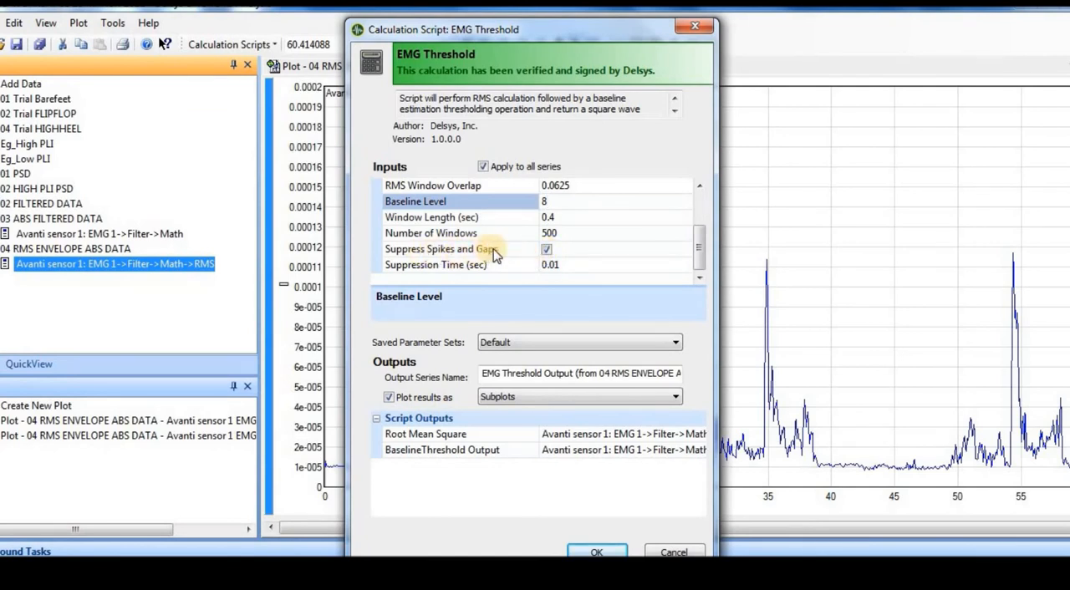
left_click(548, 251)
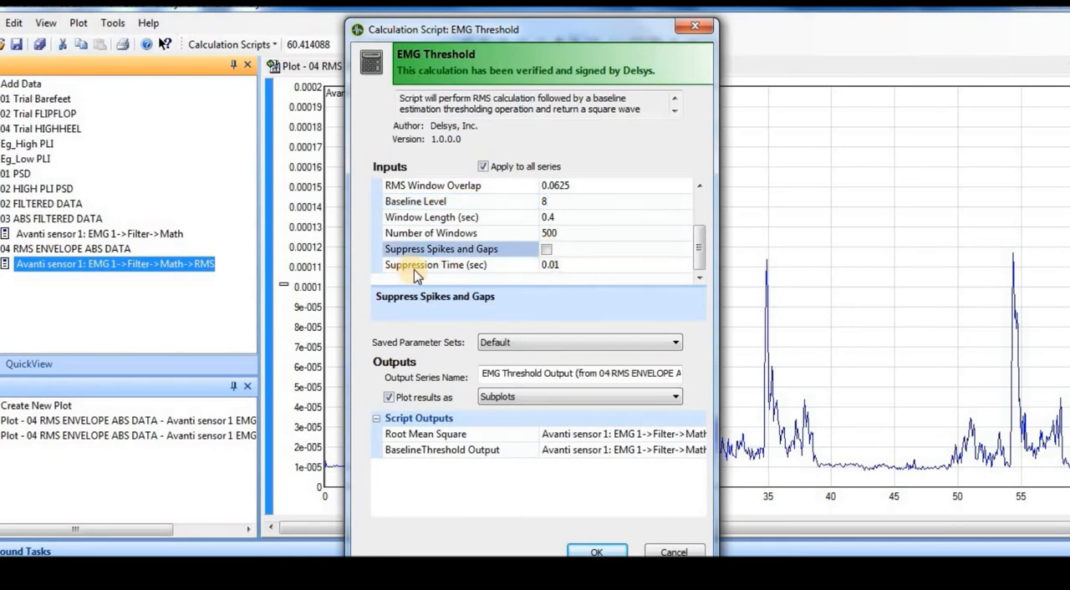
left_click(546, 249)
left_click(580, 268)
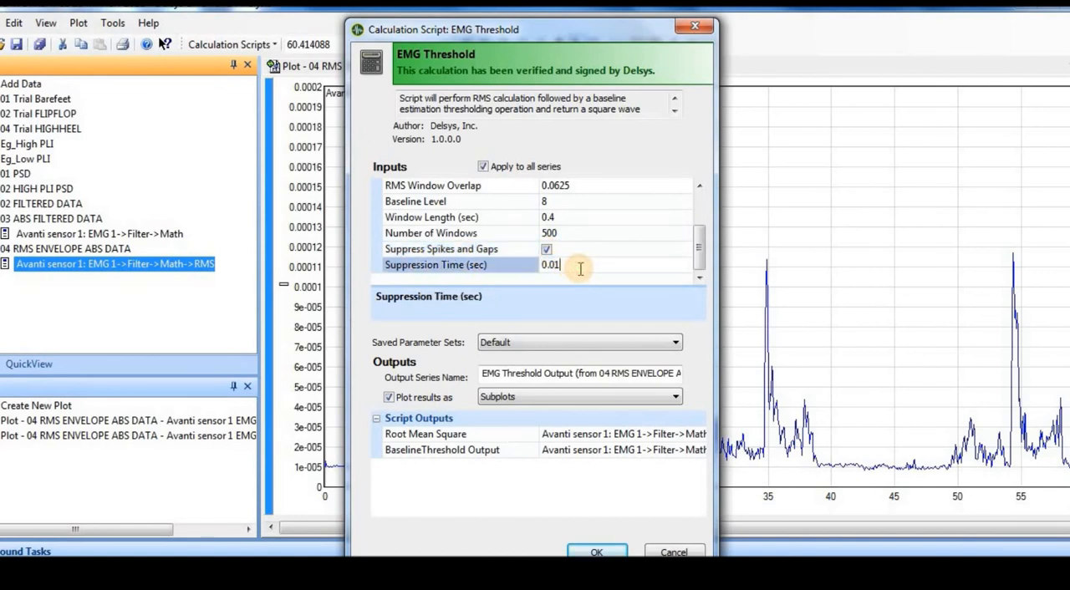
key("BackSpace")
type("3")
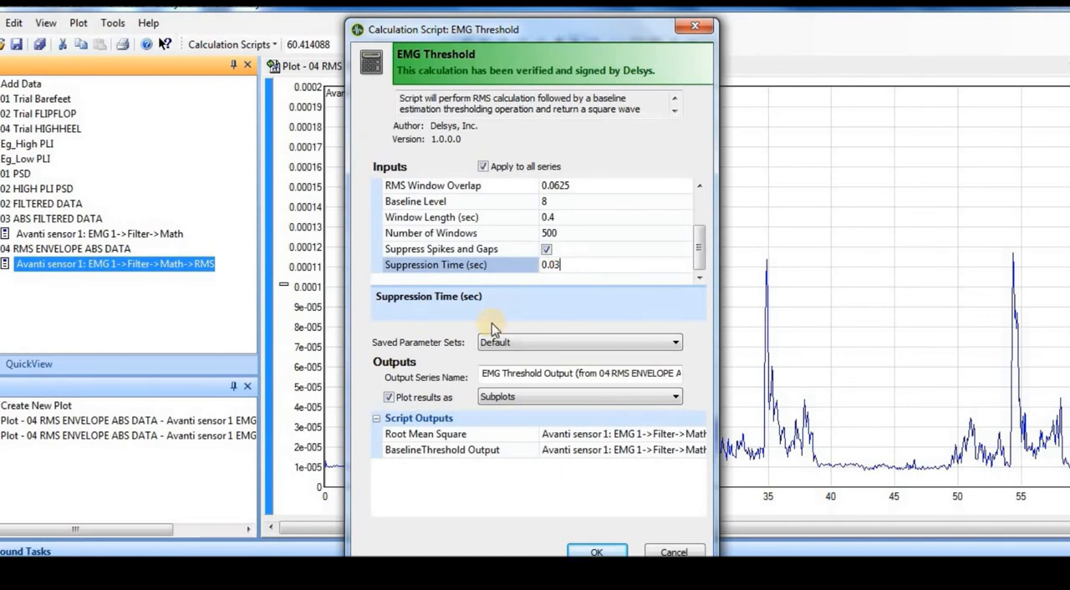
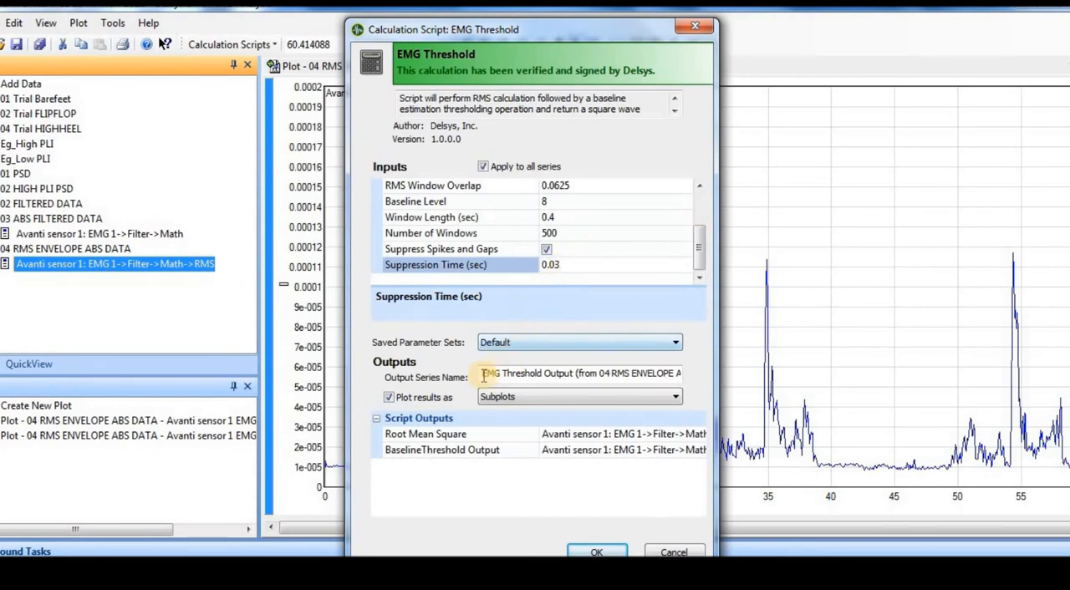
Name the output series 05 ONSET OFFSET RMS ENVELOPE and run the EMG Threshold calculation with results plotted as subplots.
left_click_drag(482, 373, 696, 385)
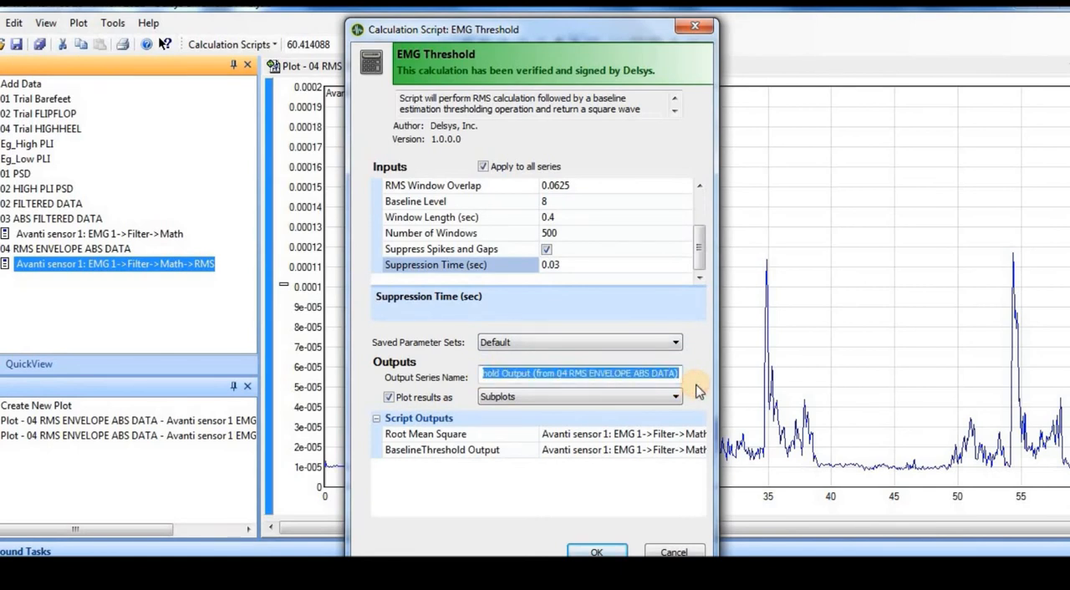
type("05 ONSET OFFSET RMS ENVELOPE")
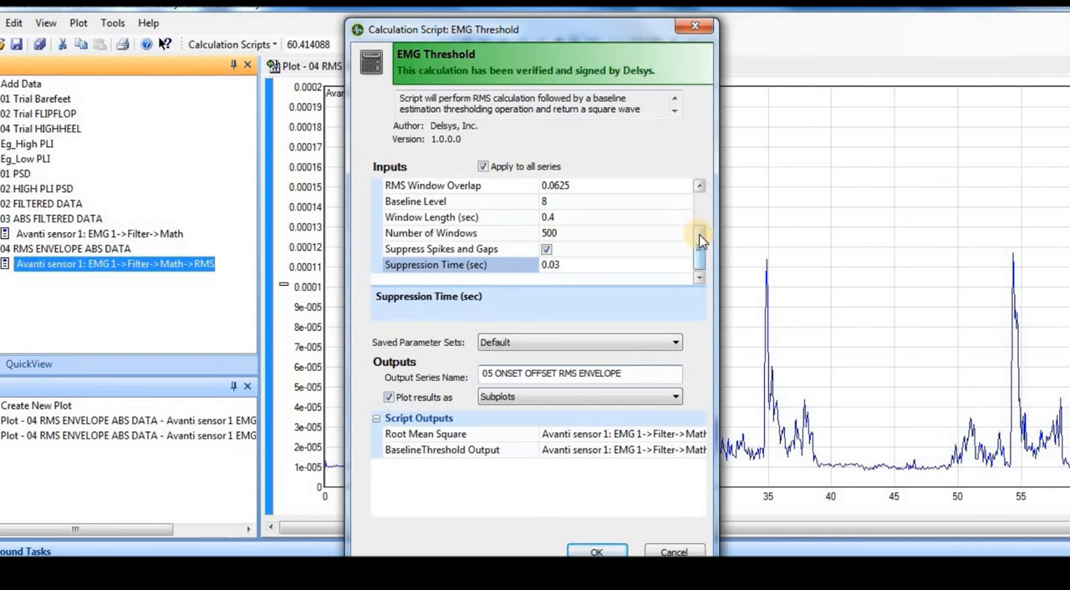
left_click_drag(700, 235, 699, 236)
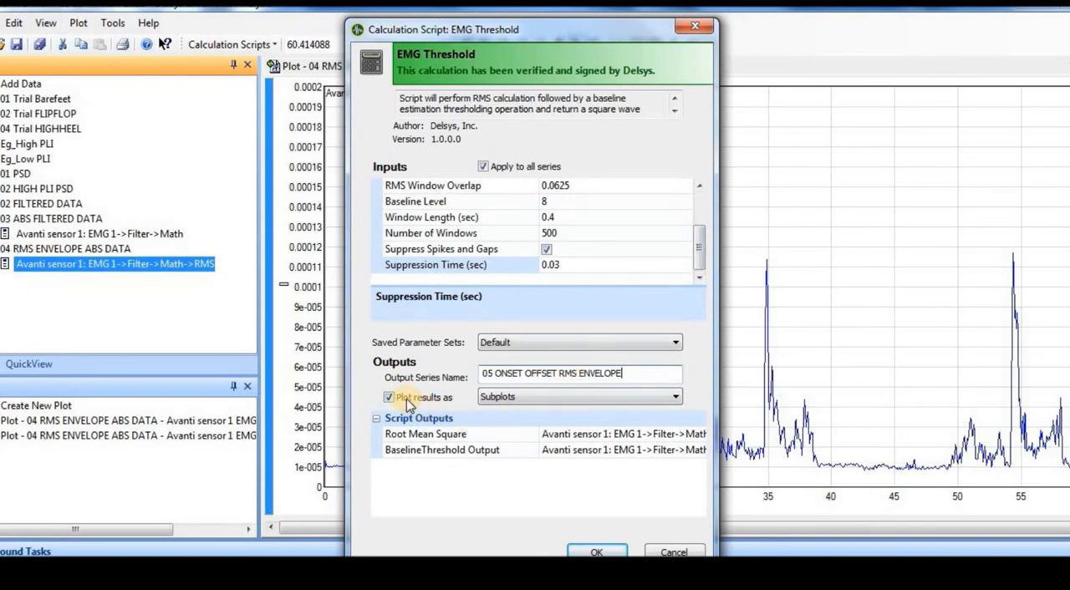
left_click(597, 552)
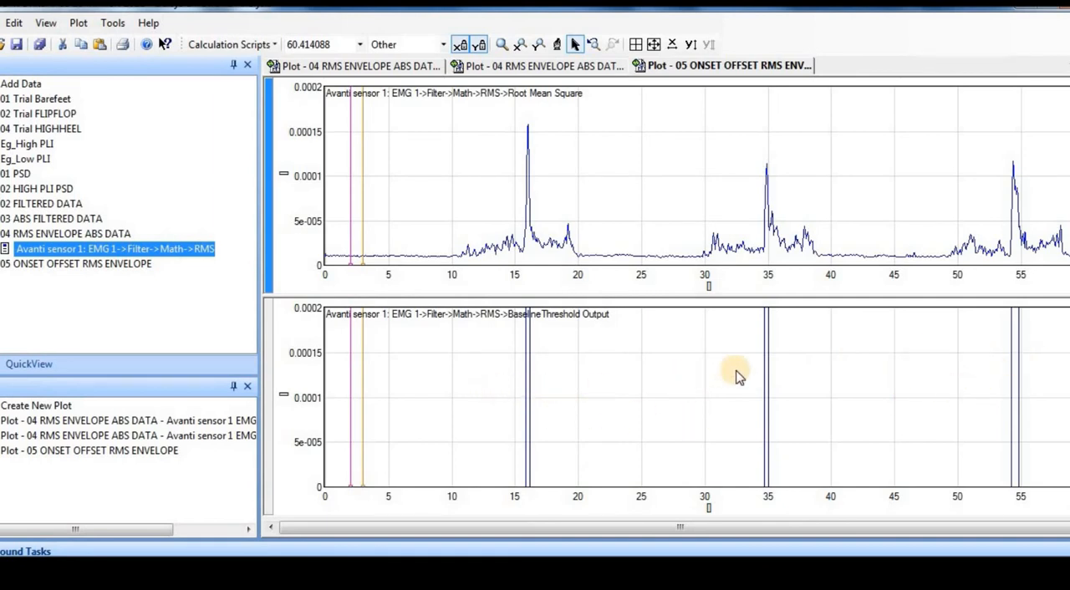
Set the Y-axis maximum of the BaselineThreshold Output subplot to 1 in the plot properties and apply it.
left_click(268, 363)
right_click(268, 363)
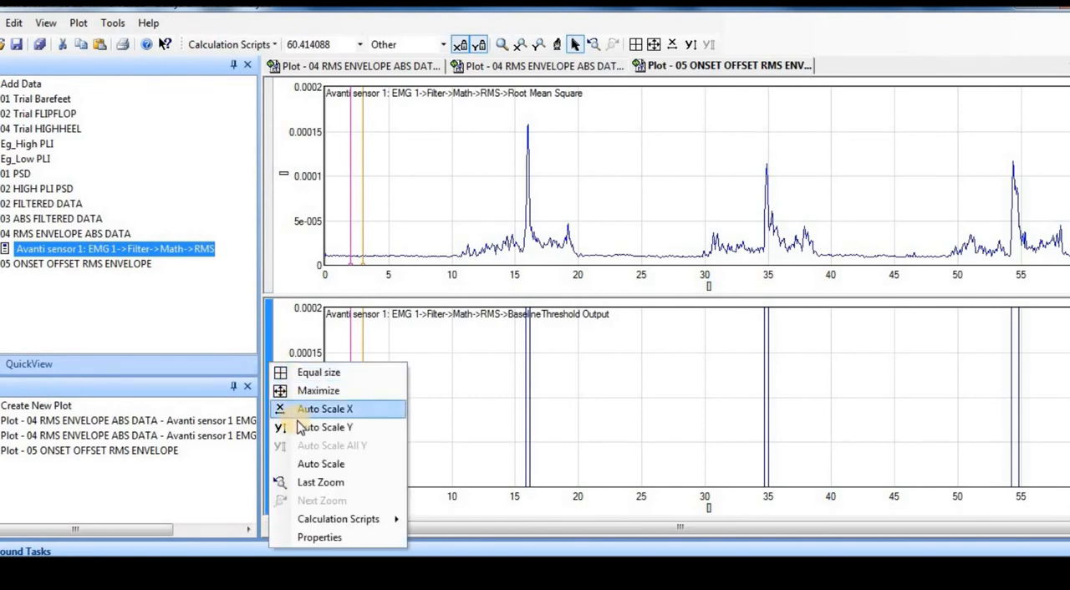
left_click(315, 536)
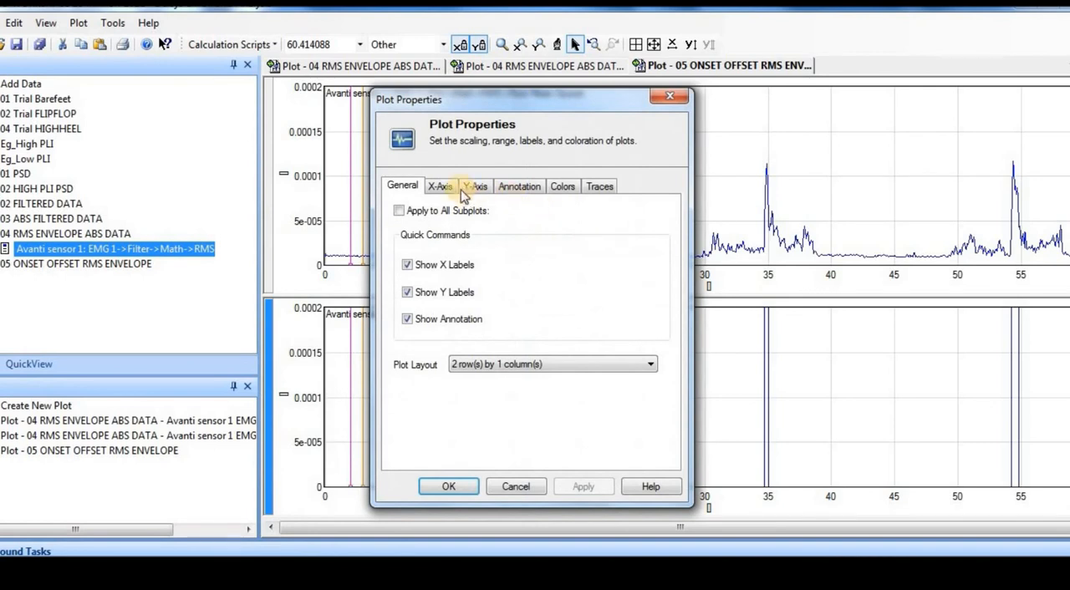
left_click(470, 187)
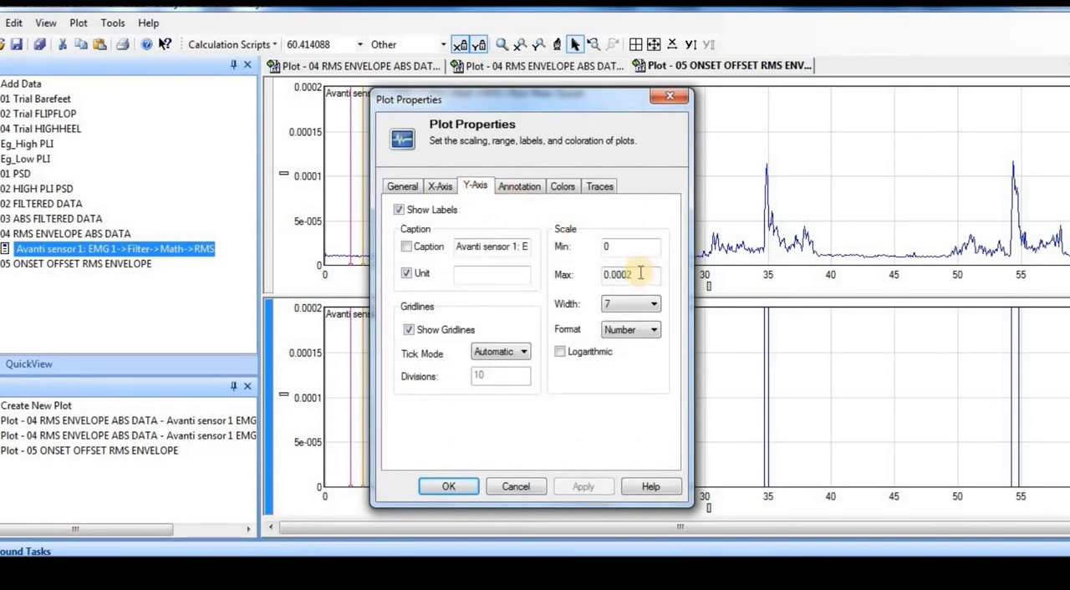
double_click(604, 274)
type("1")
left_click(585, 488)
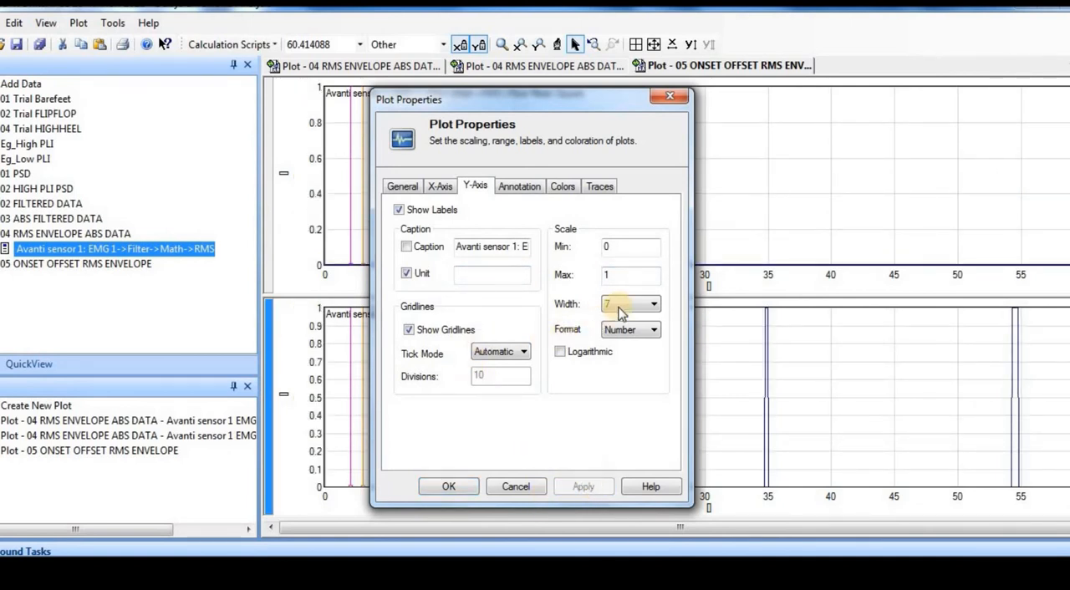
Set the Y-axis maximum of the BaselineThreshold Output subplot to 10, apply it and close the plot properties.
left_click_drag(636, 277, 572, 297)
type("10")
left_click(582, 491)
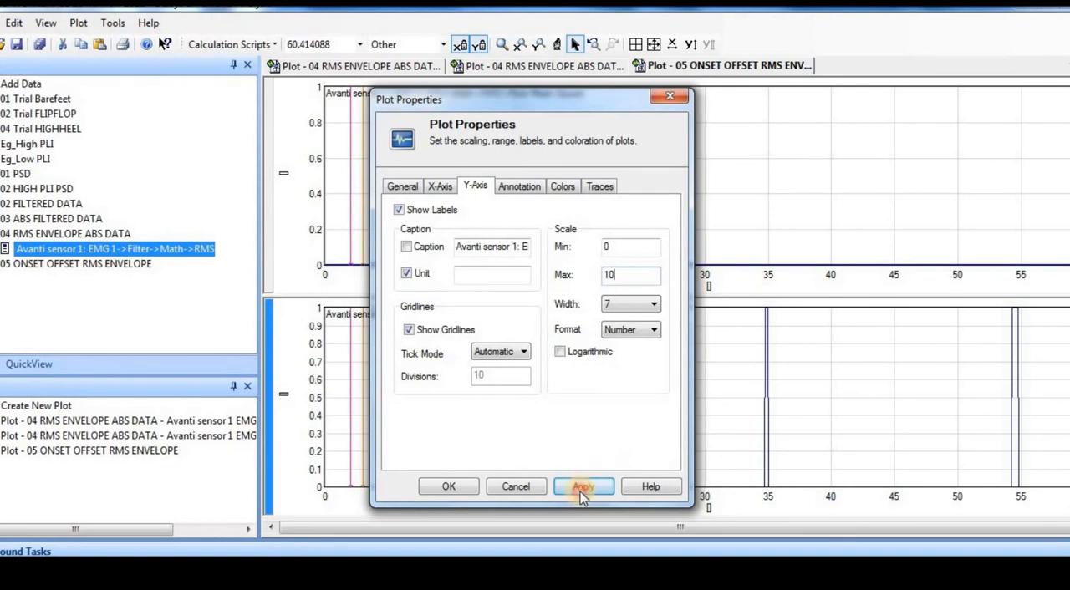
left_click(627, 303)
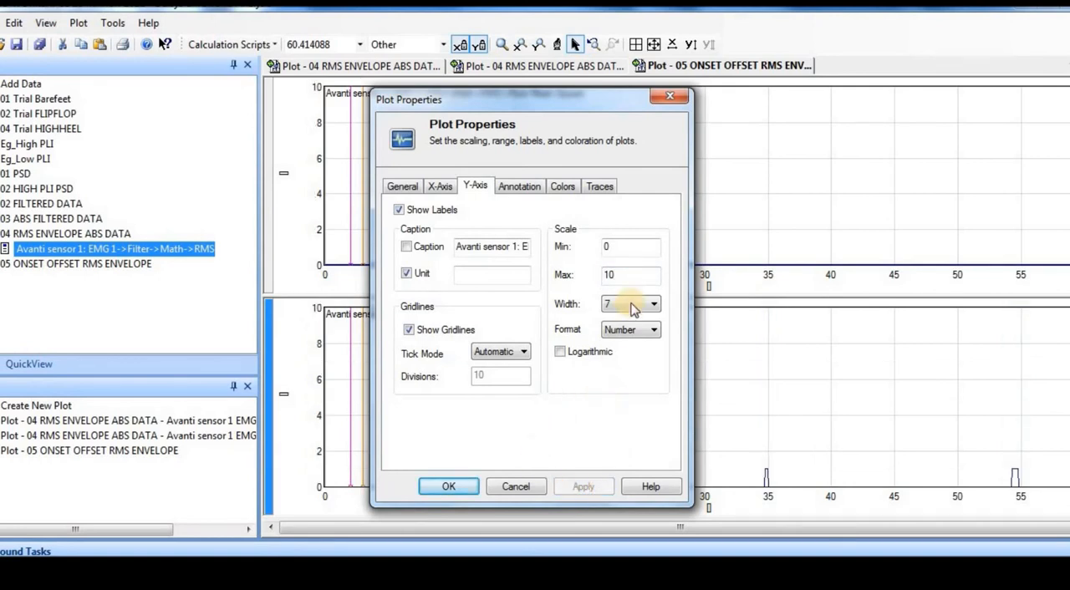
left_click(670, 97)
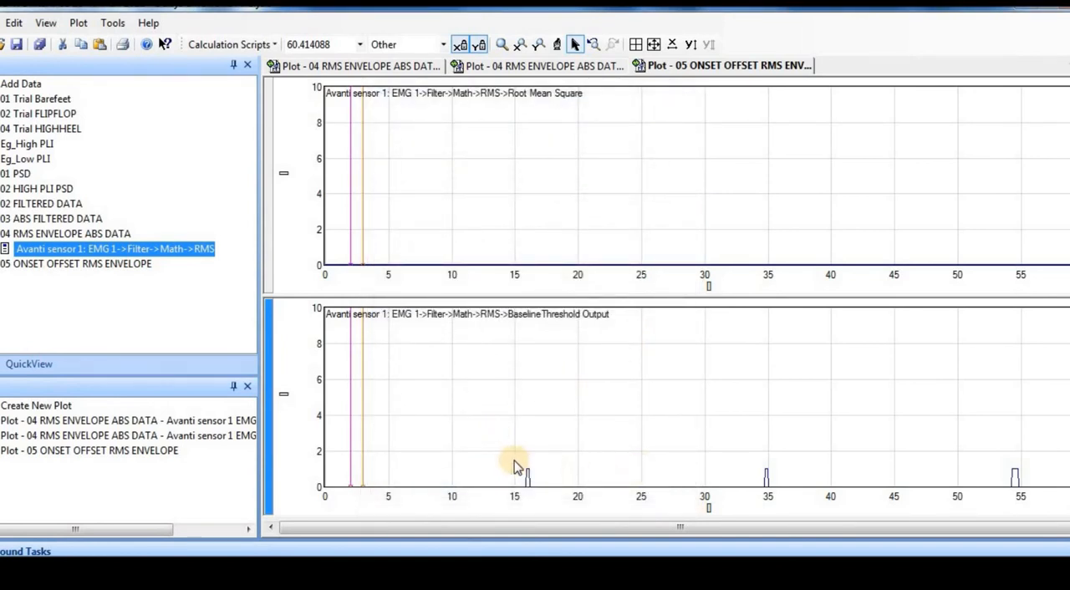
Zoom the BaselineThreshold Output subplot vertically to a range of about 0 to 2.
left_click(520, 44)
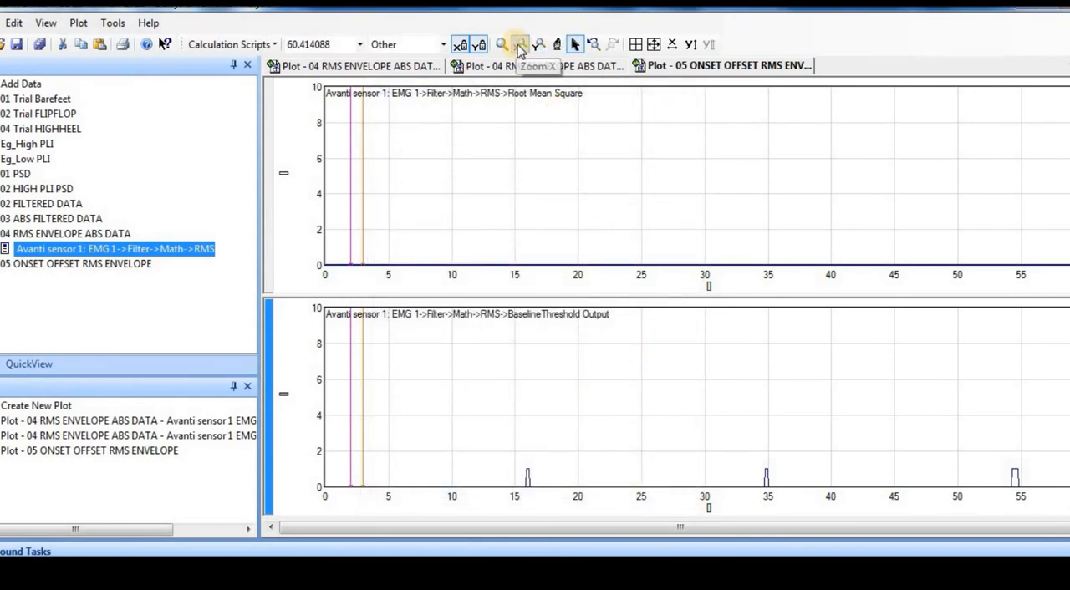
left_click_drag(584, 483, 592, 485)
left_click(592, 44)
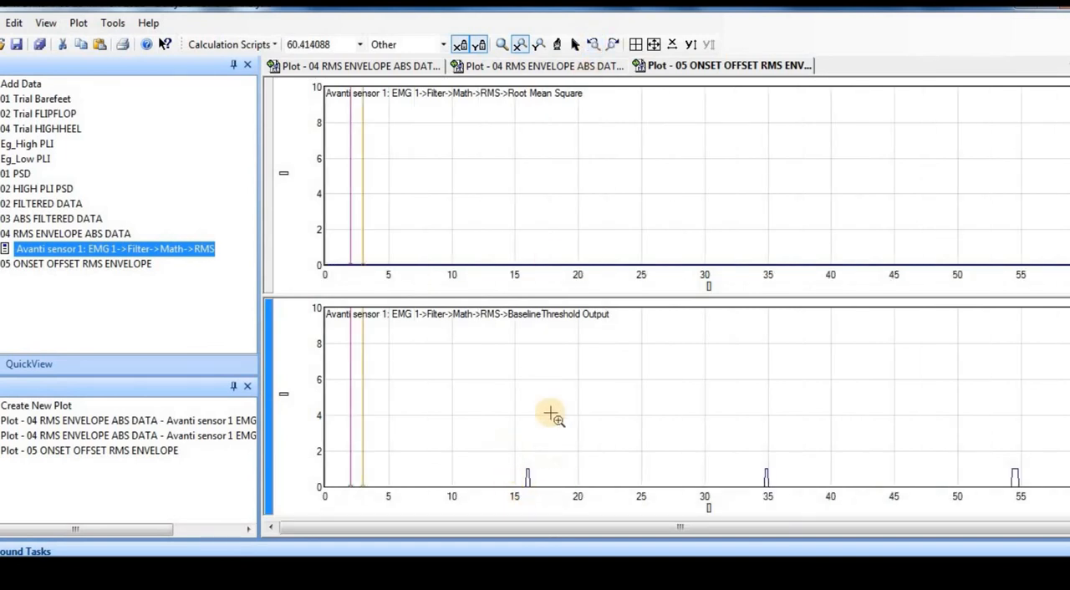
left_click(539, 44)
left_click_drag(571, 452, 576, 489)
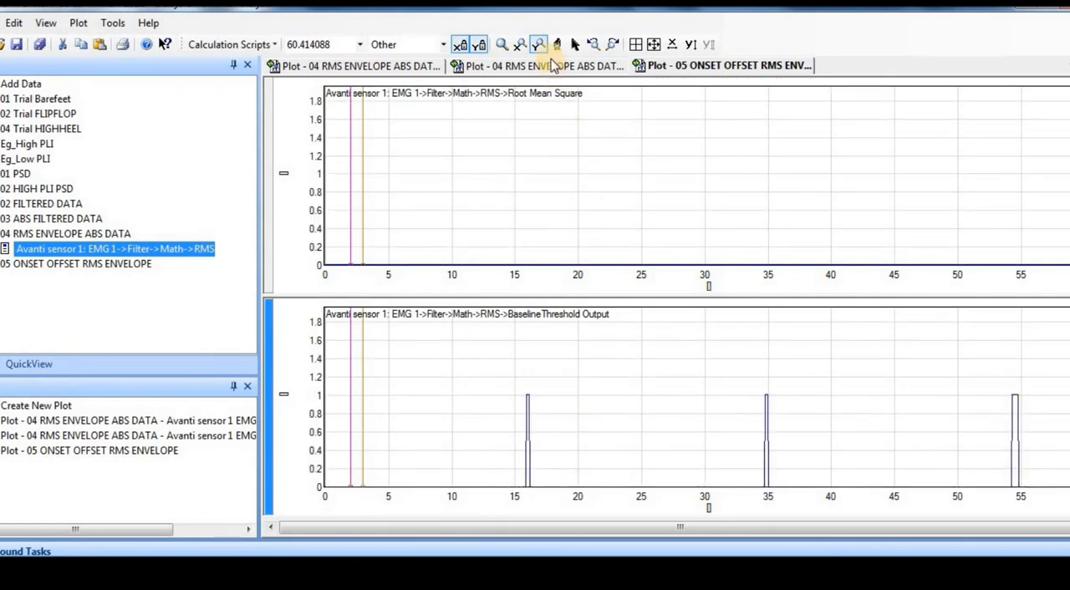
Zoom in along the time axis on the first threshold pulse near 16 s to examine its onset time.
left_click(520, 44)
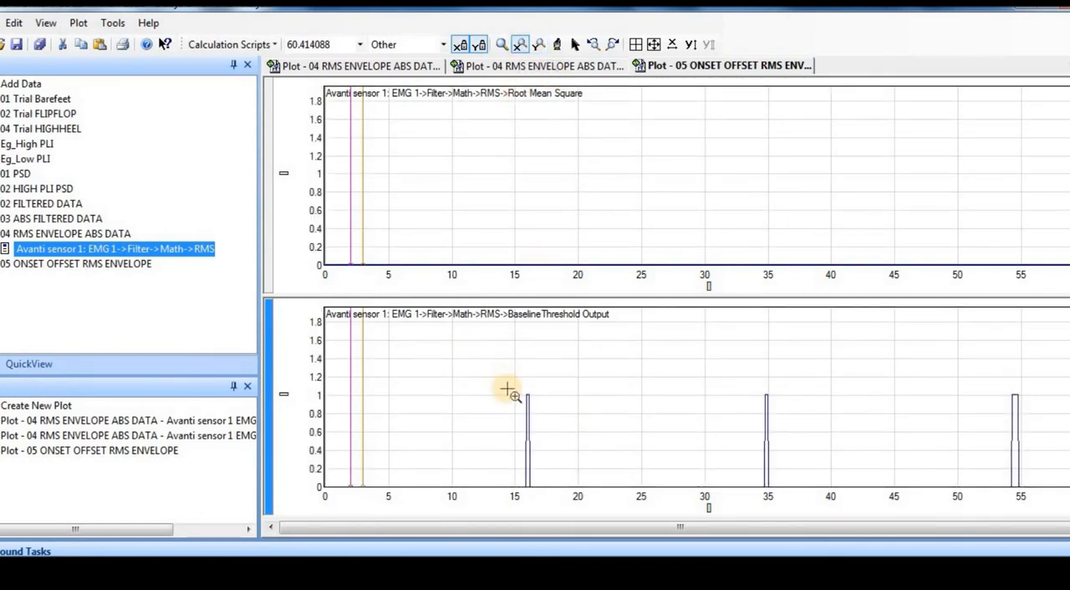
left_click_drag(507, 390, 1044, 458)
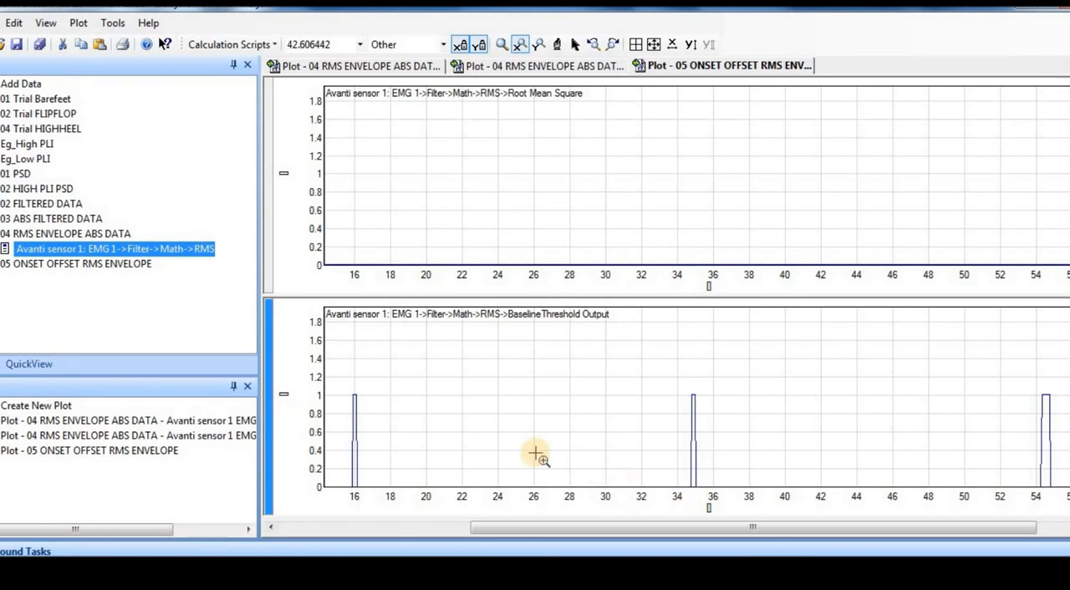
left_click(332, 532)
left_click_drag(596, 395, 637, 407)
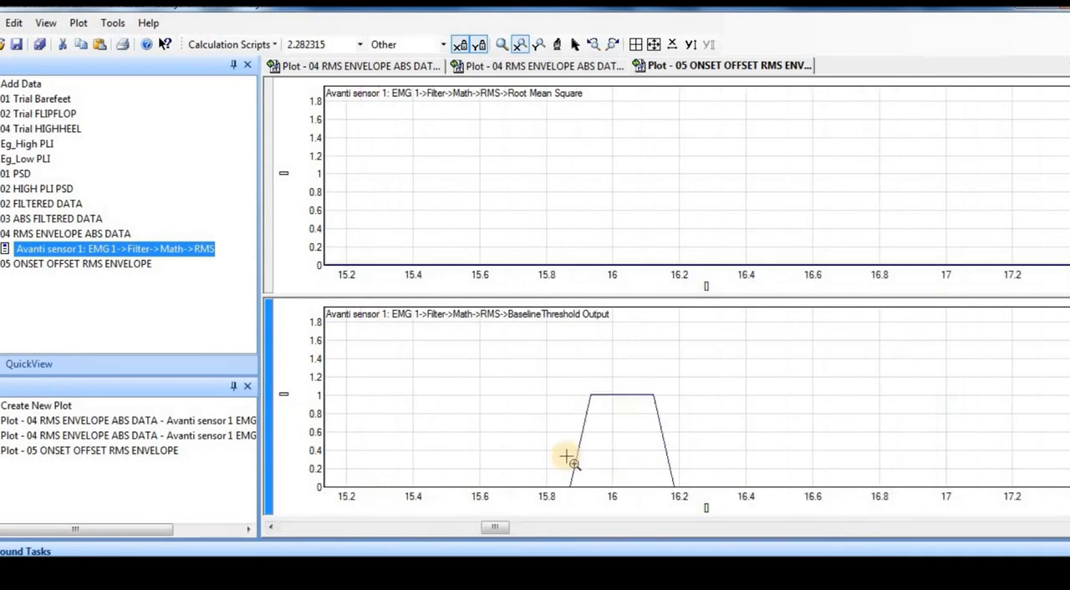
left_click_drag(556, 396, 706, 423)
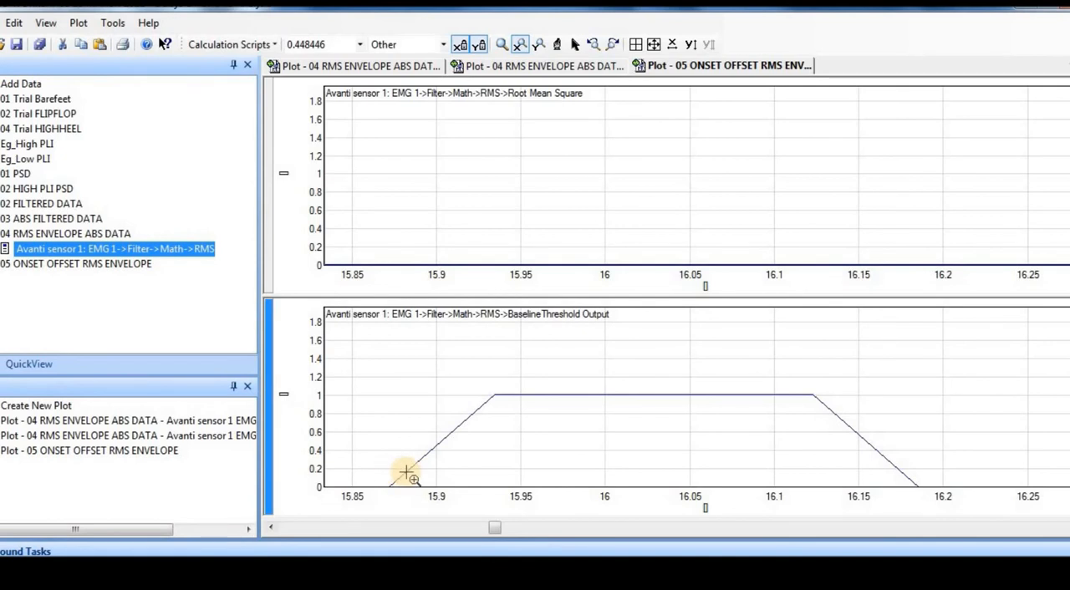
left_click(521, 45)
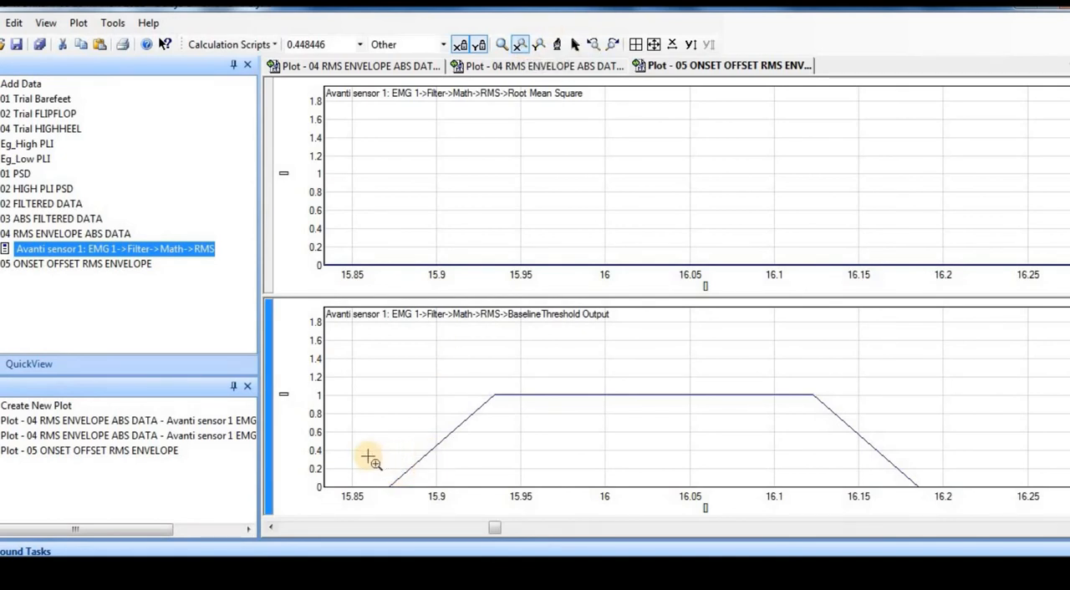
left_click_drag(368, 461, 432, 471)
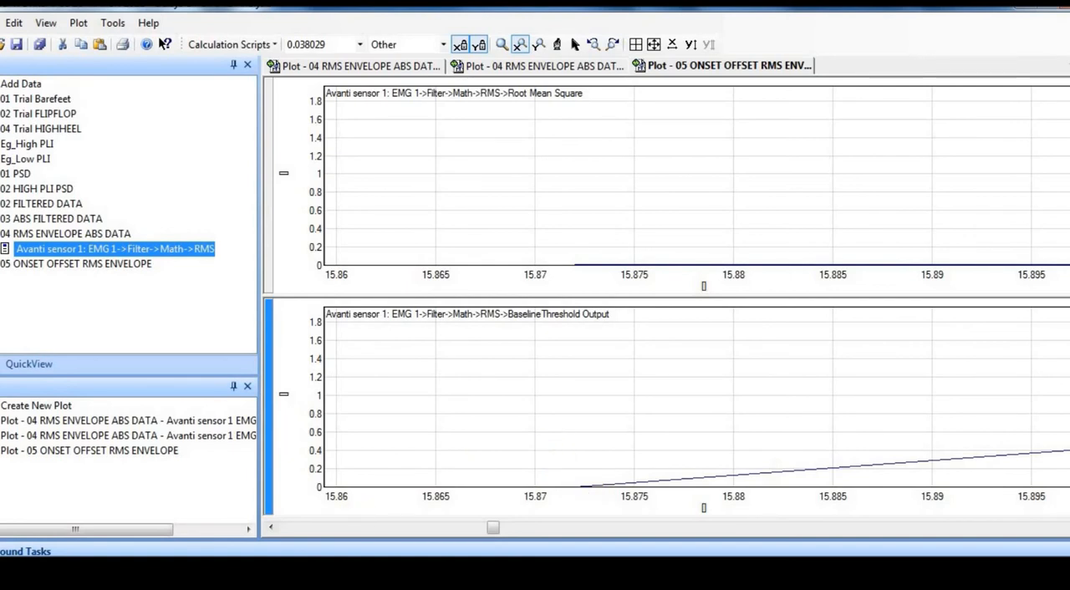
Auto-scale the threshold plot's time axis and Y-axis to show the full recording.
left_click(672, 45)
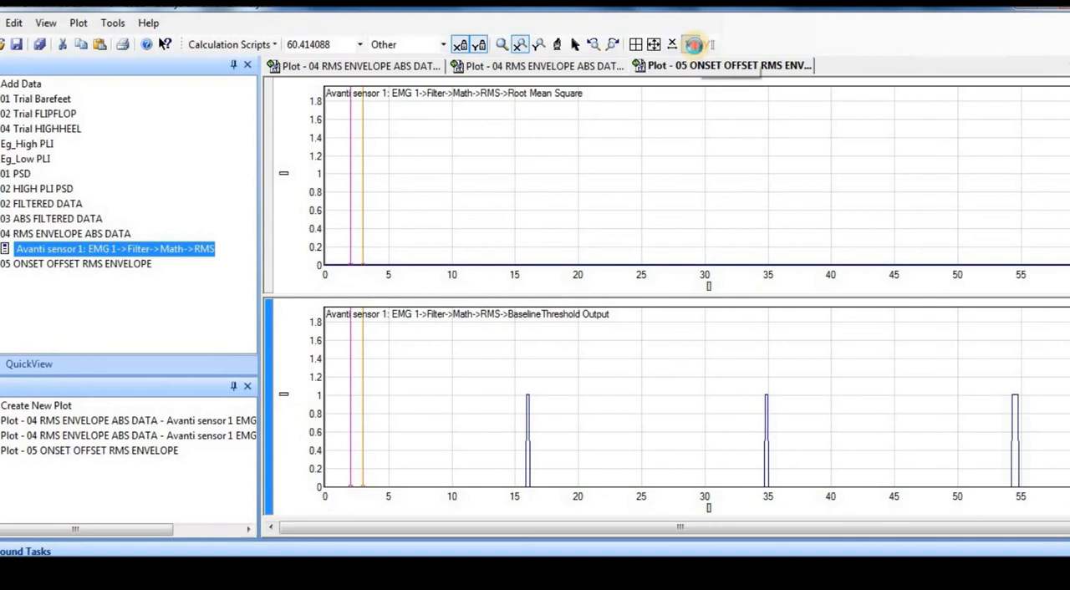
left_click(692, 44)
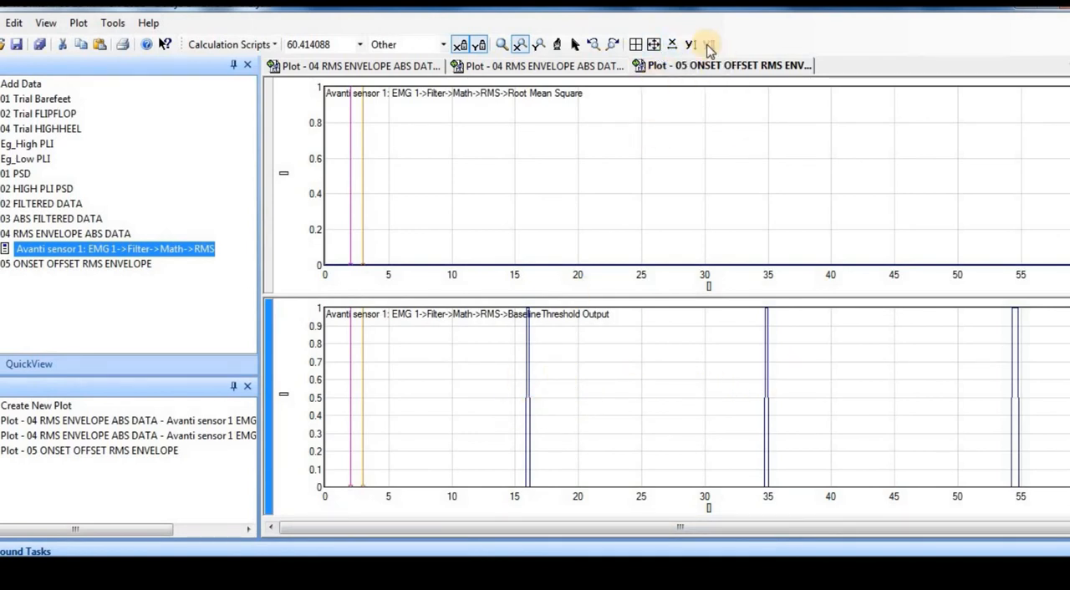
left_click(671, 43)
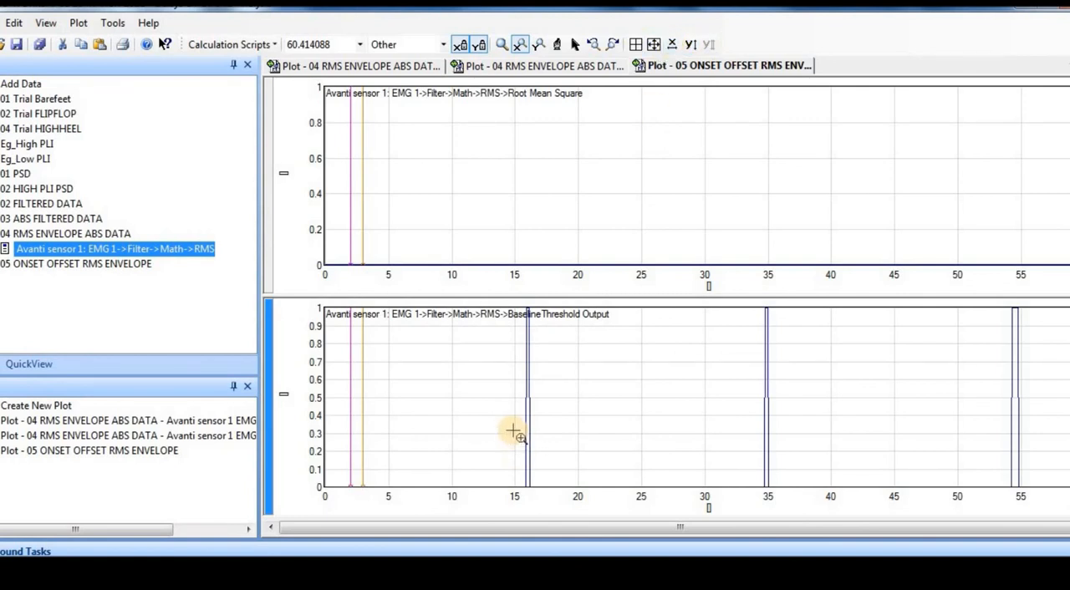
Examine the offset time of the first threshold pulse at high time magnification, then restore the full time range.
left_click_drag(512, 433, 549, 436)
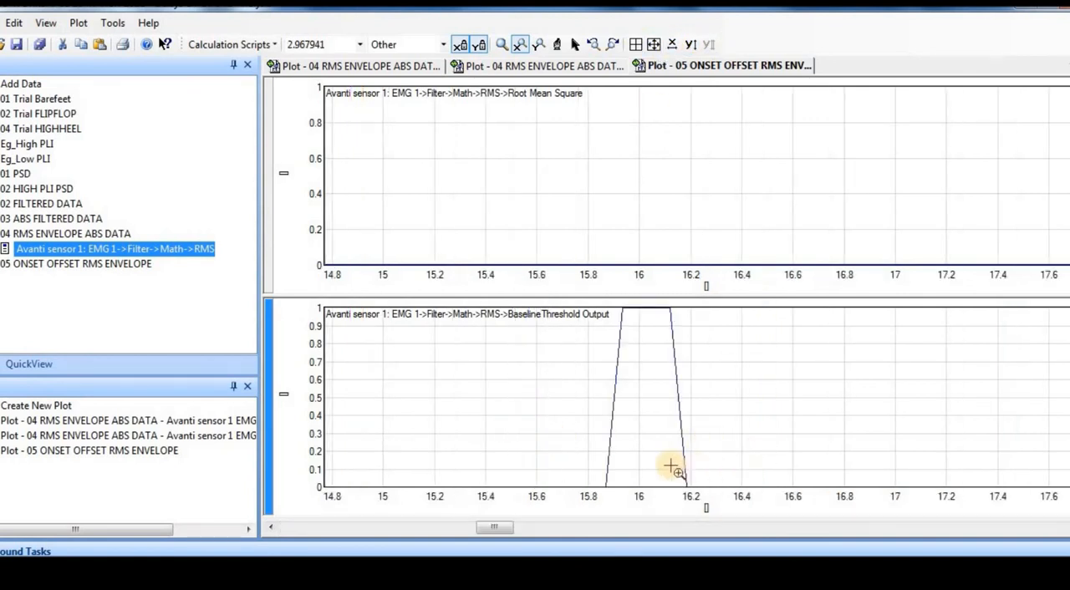
left_click_drag(675, 468, 712, 475)
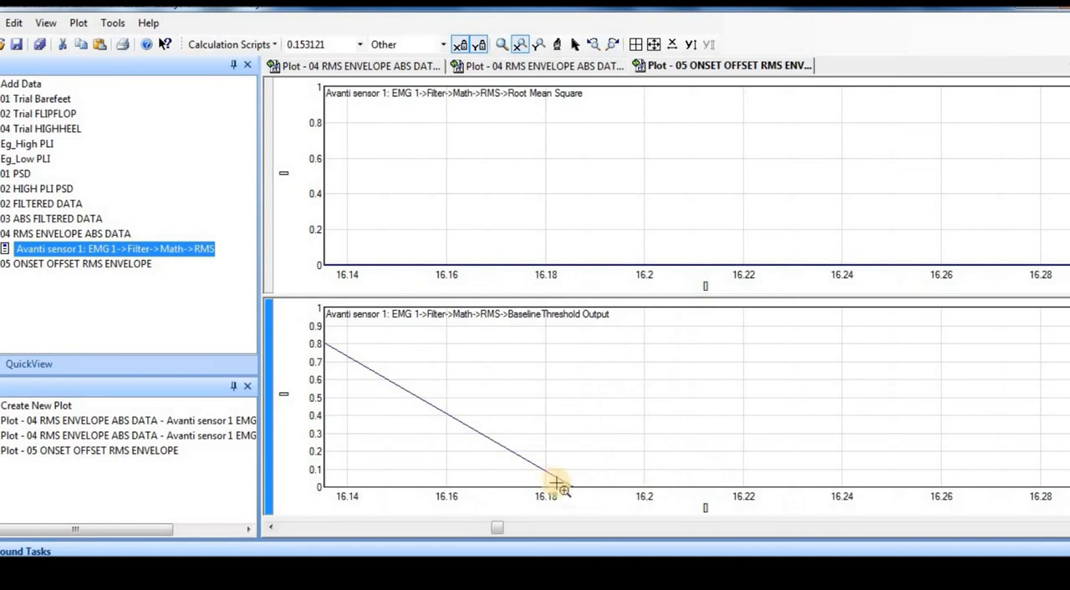
left_click_drag(535, 470, 596, 477)
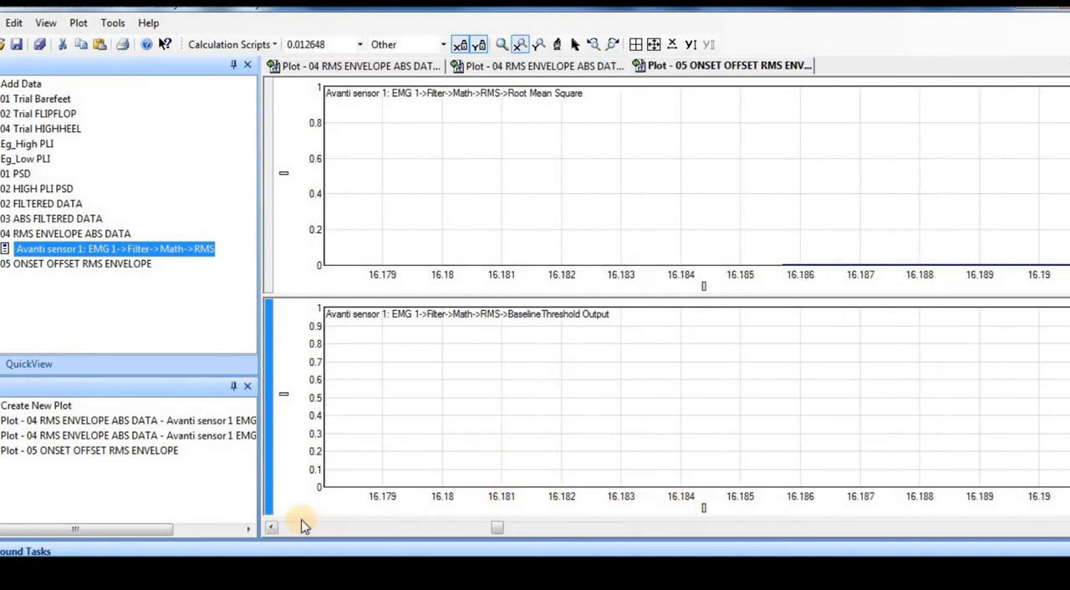
left_click(271, 528)
left_click(270, 528)
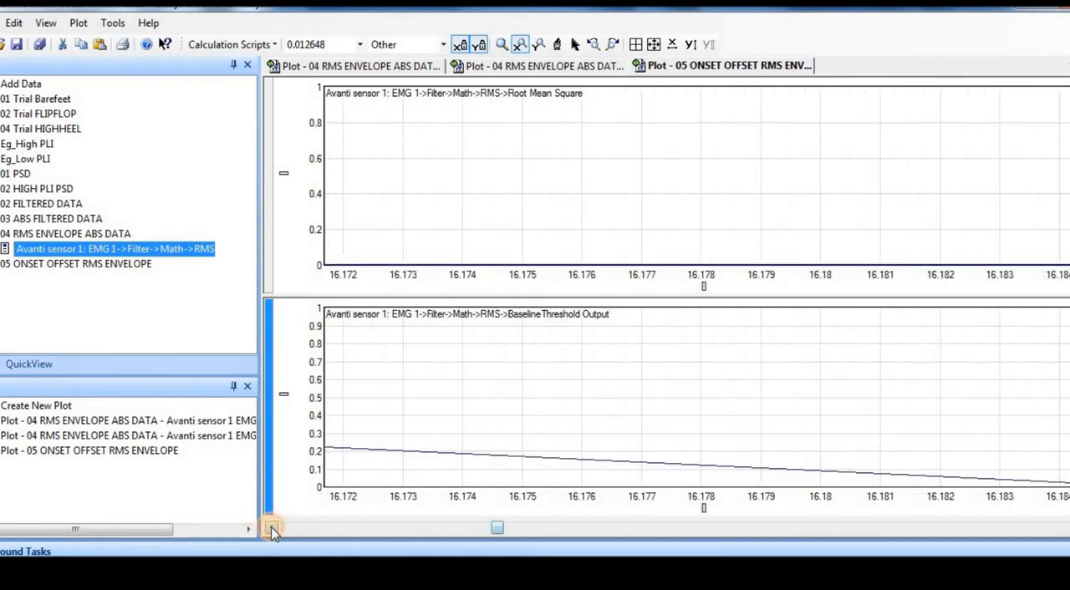
left_click(1068, 528)
left_click(1069, 528)
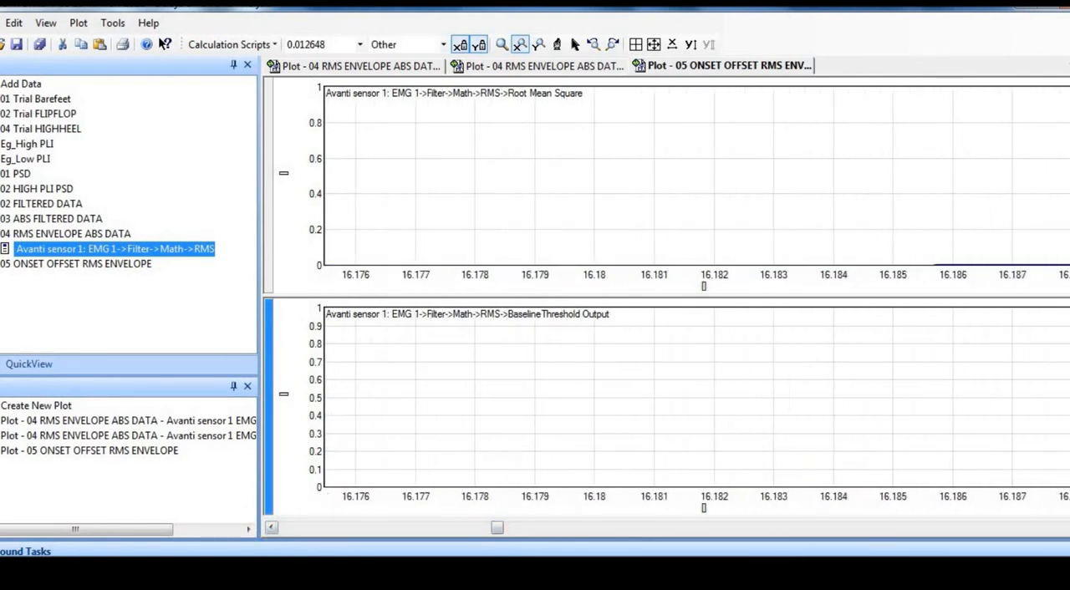
left_click(270, 528)
left_click(270, 528)
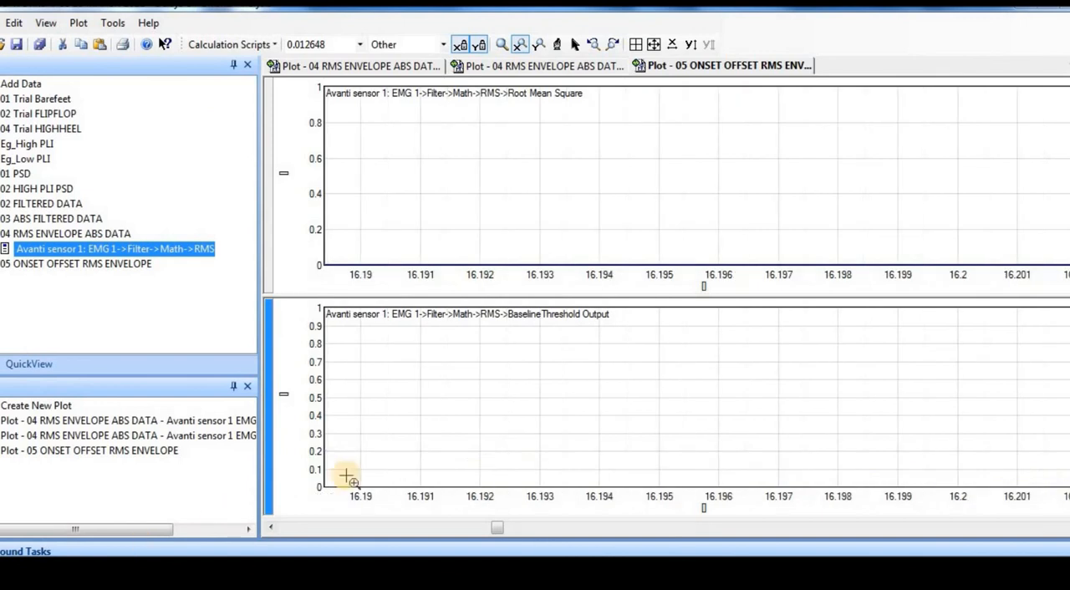
left_click(673, 45)
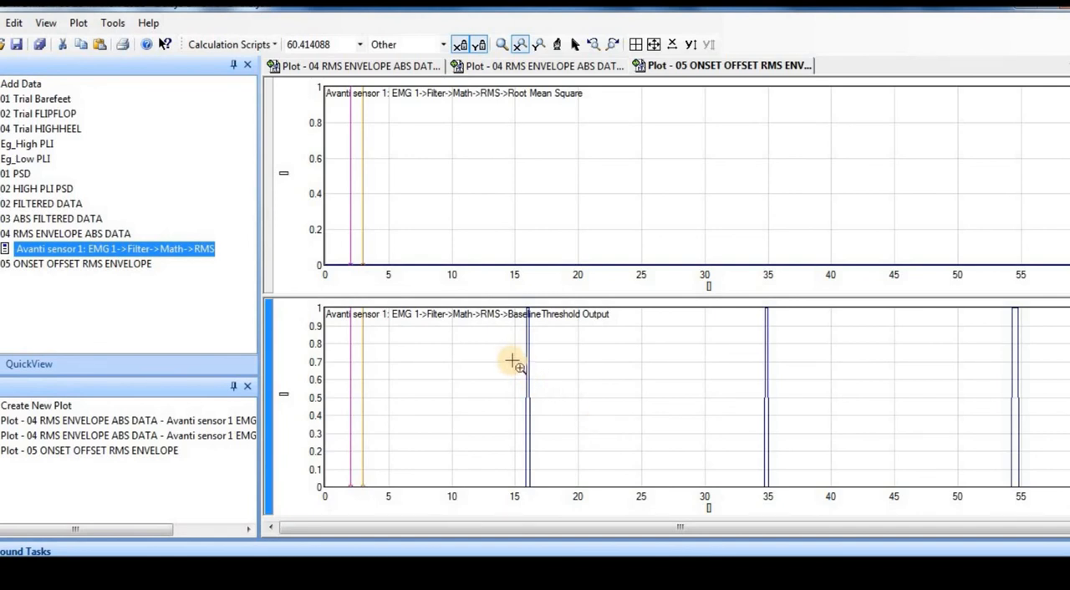
Reopen the EMG Threshold calculation script to review its input parameters and close it without running.
left_click(244, 44)
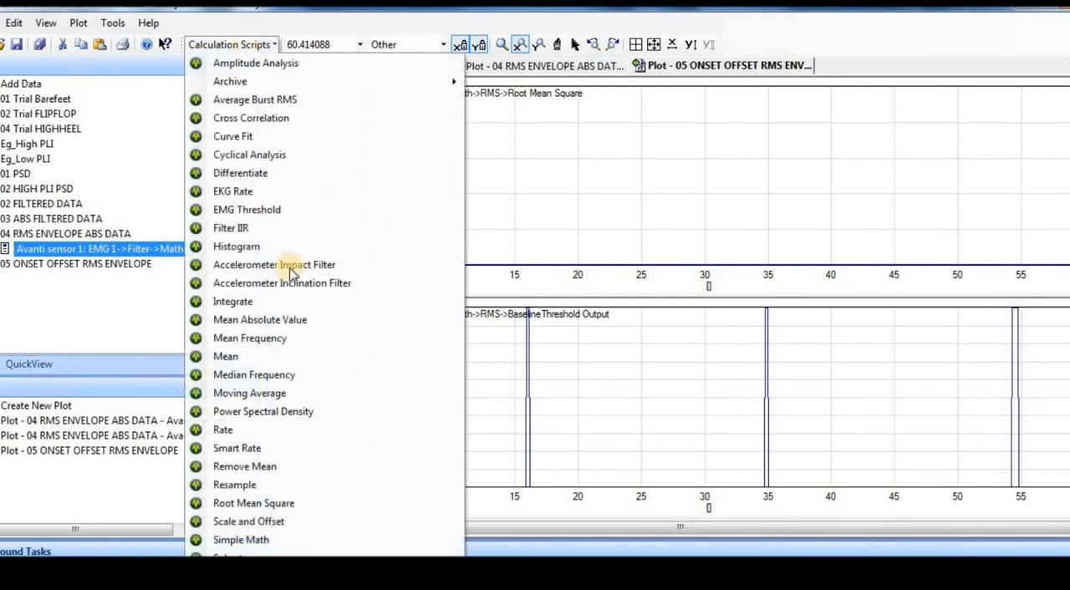
left_click(244, 209)
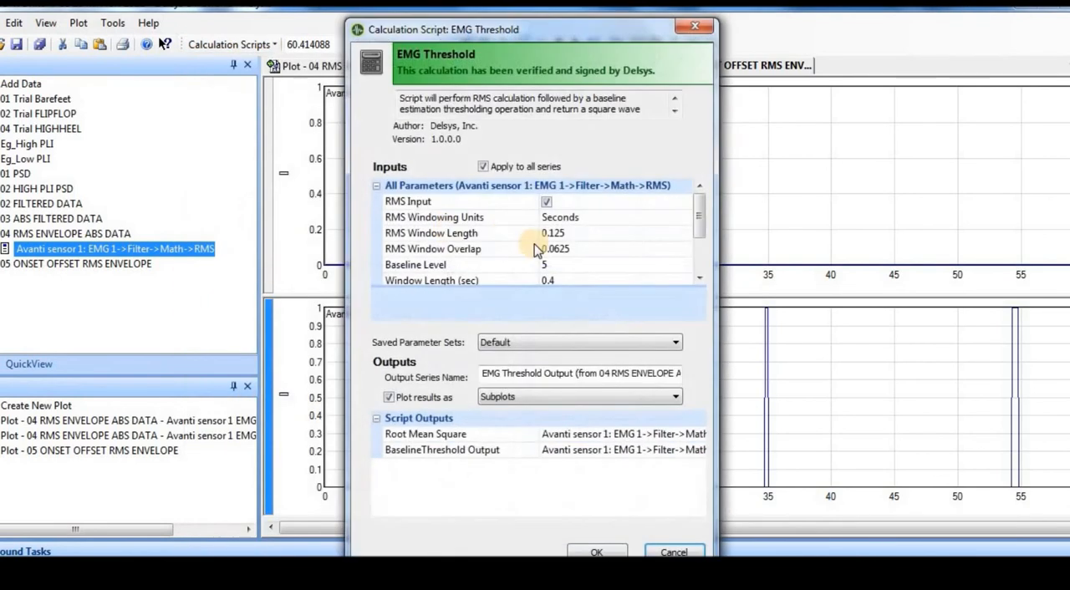
left_click(702, 219)
left_click_drag(702, 219, 700, 188)
left_click(696, 32)
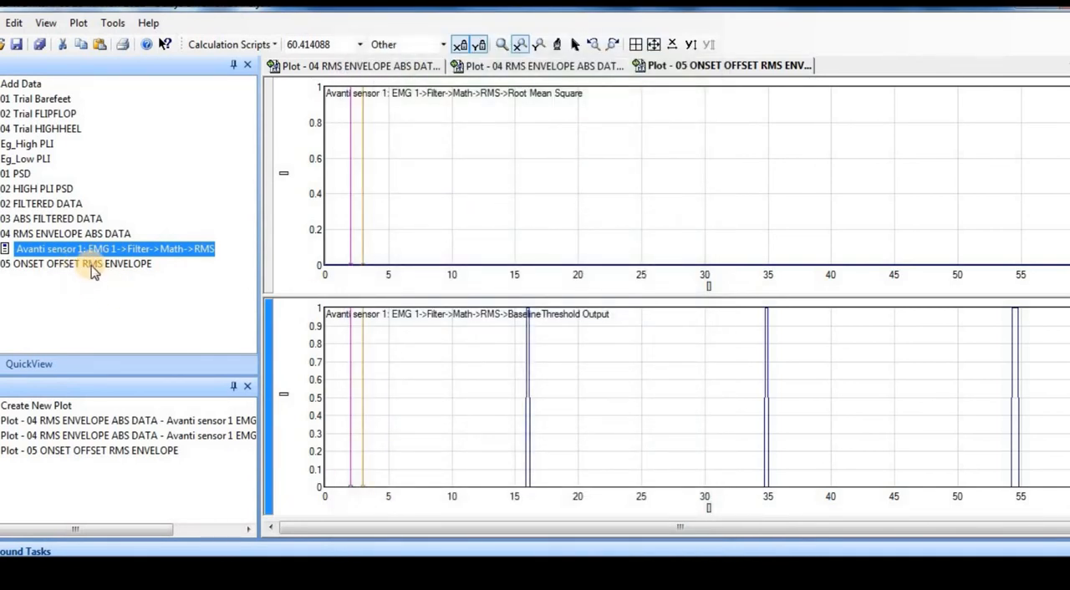
Select the 05 ONSET OFFSET RMS ENVELOPE data and view the available text and Excel export options.
left_click(88, 265)
left_click(113, 22)
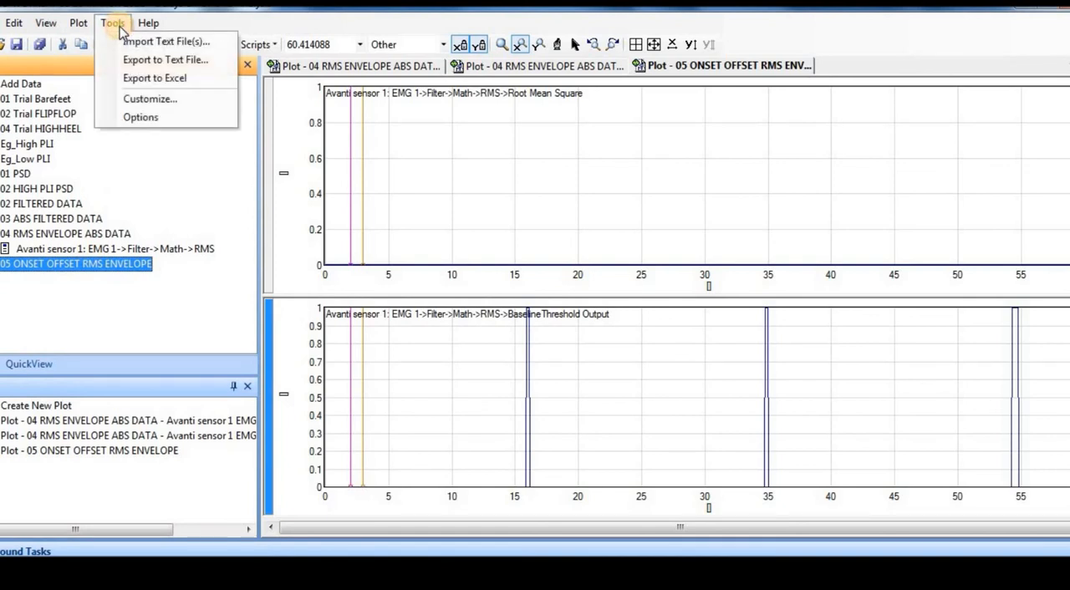
left_click(153, 296)
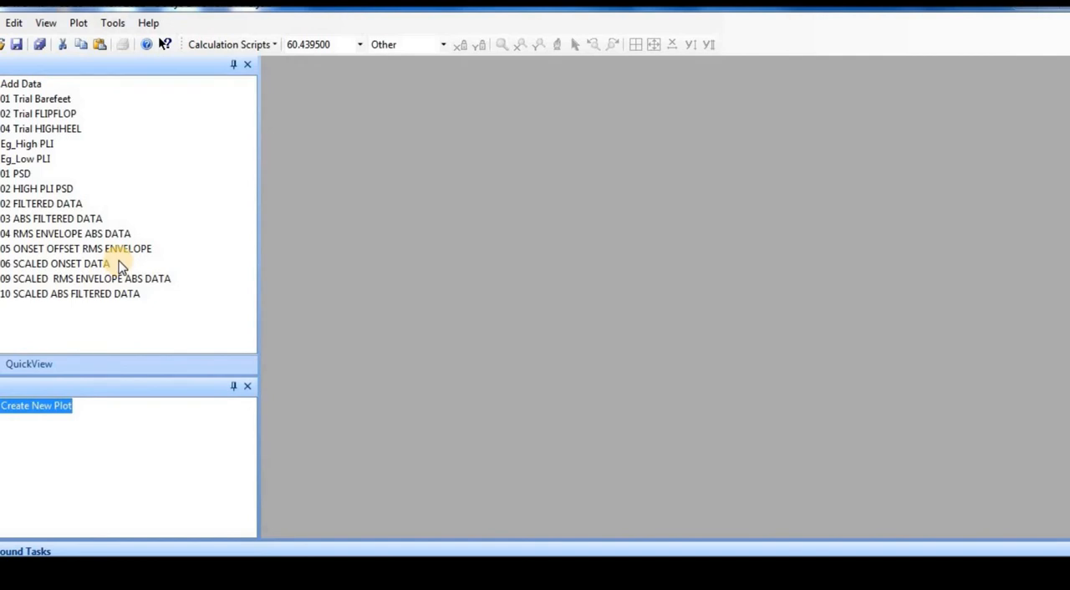
Plot the EMG channel of 02 FILTERED DATA and review the Scale and Offset script's parameters without running it.
double_click(64, 209)
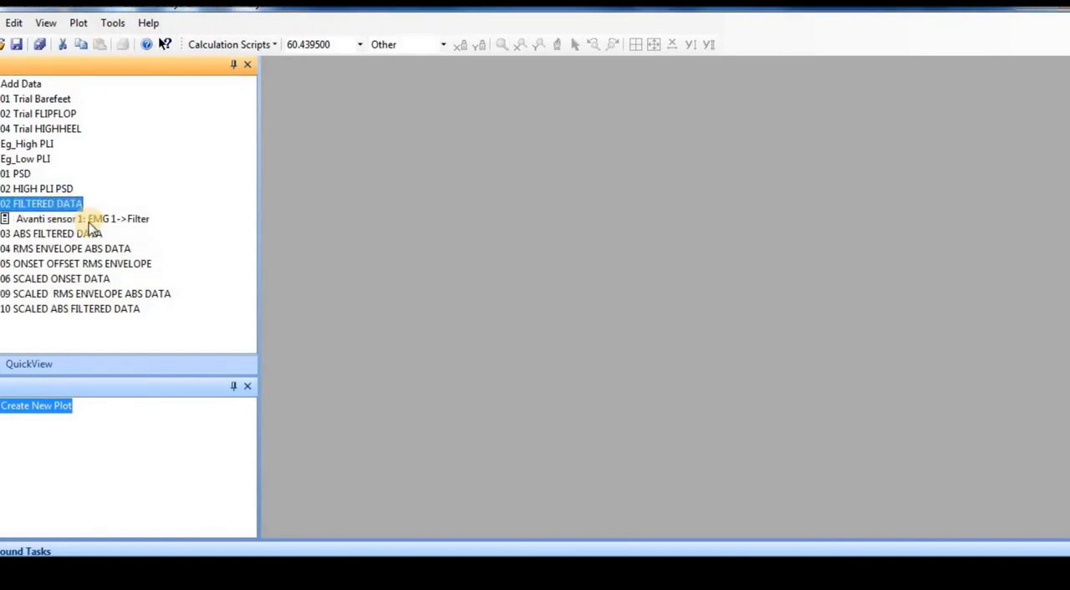
double_click(92, 221)
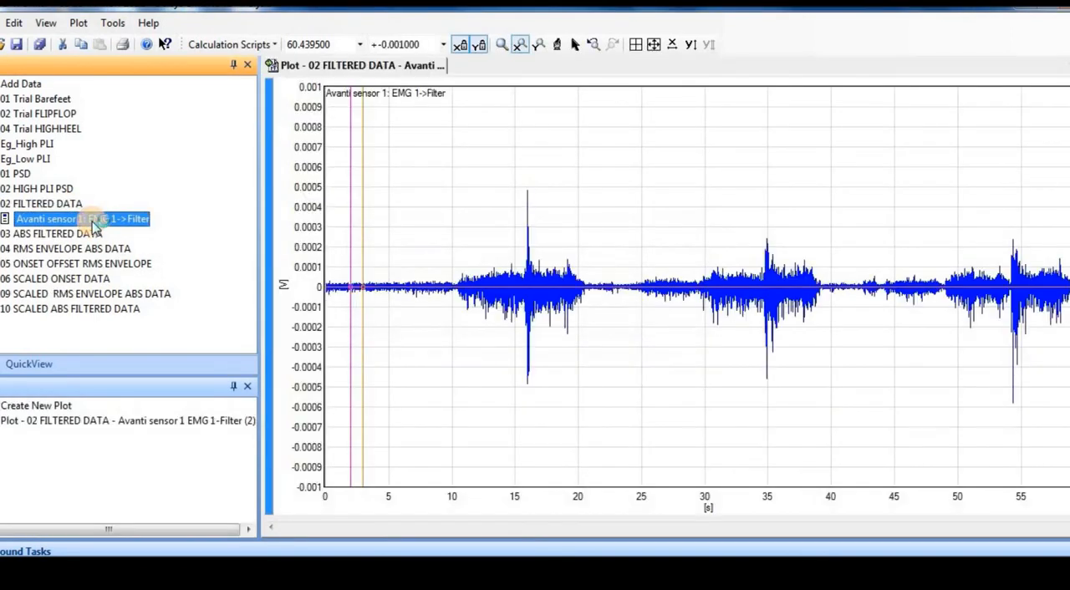
left_click(255, 46)
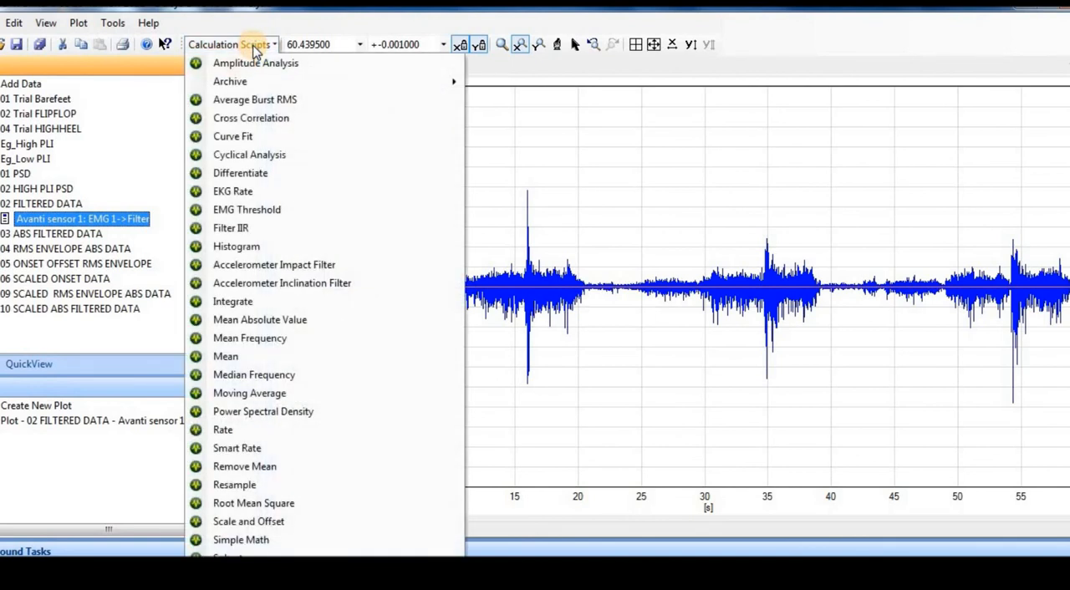
left_click(255, 522)
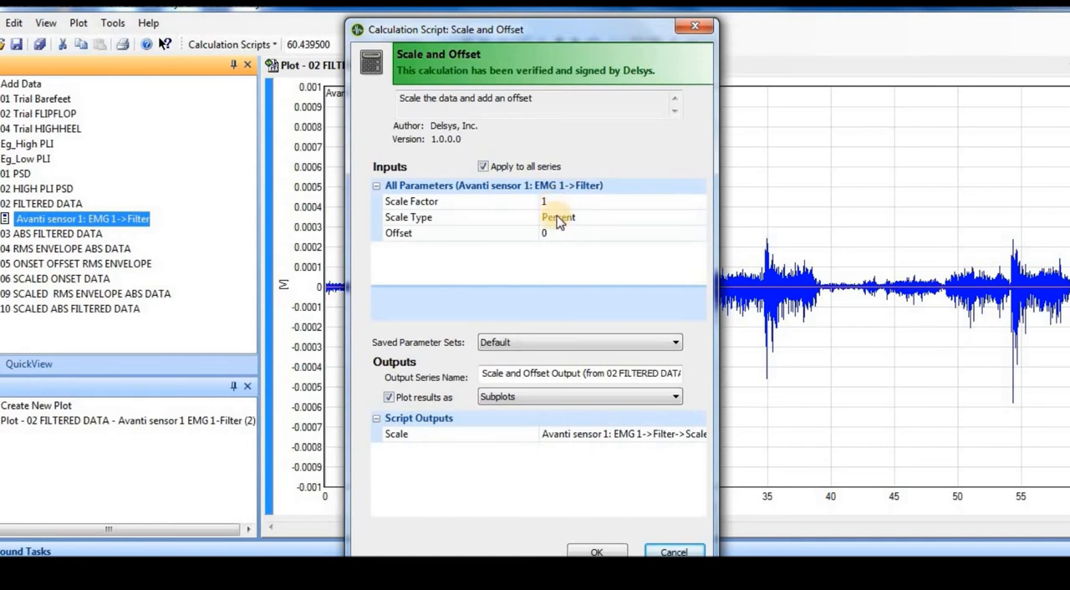
left_click(697, 32)
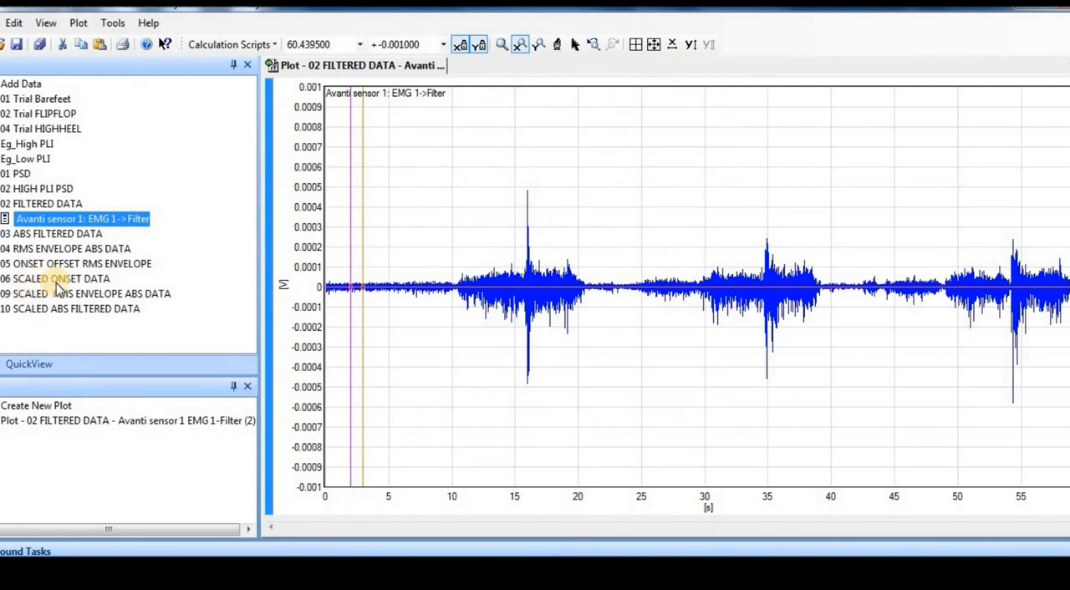
Start a new plot in the Plot Wizard and name it MASTER COMPARISON VIEWER.
left_click(99, 294)
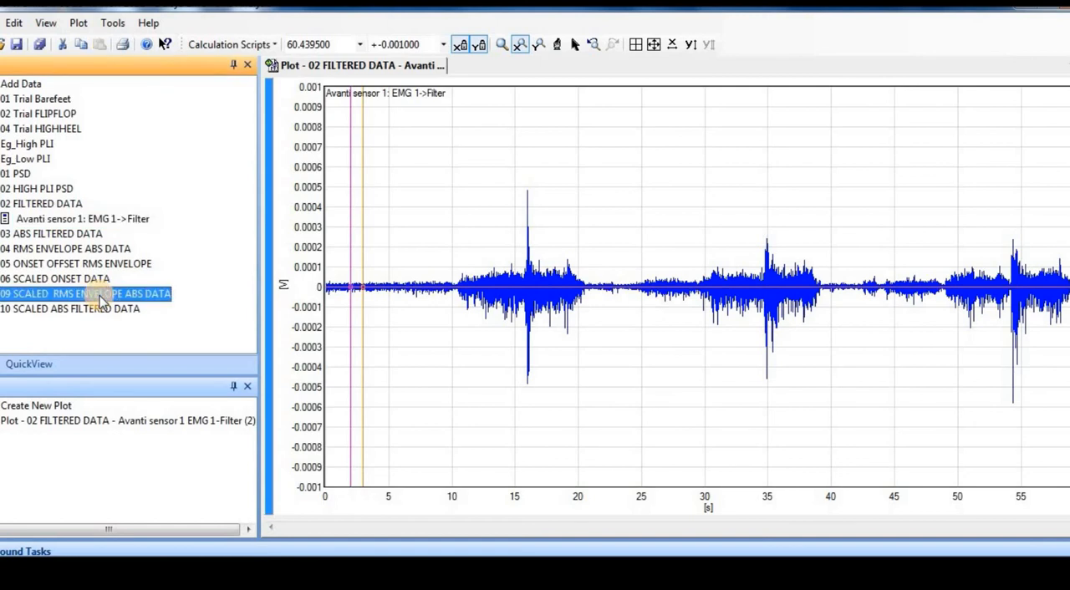
left_click(49, 311)
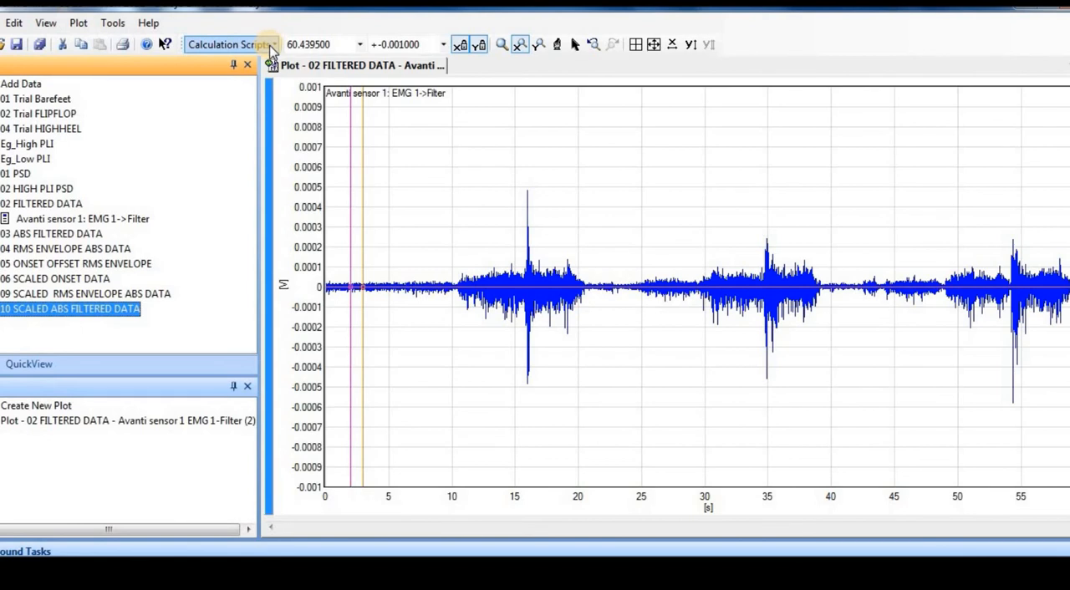
left_click(84, 25)
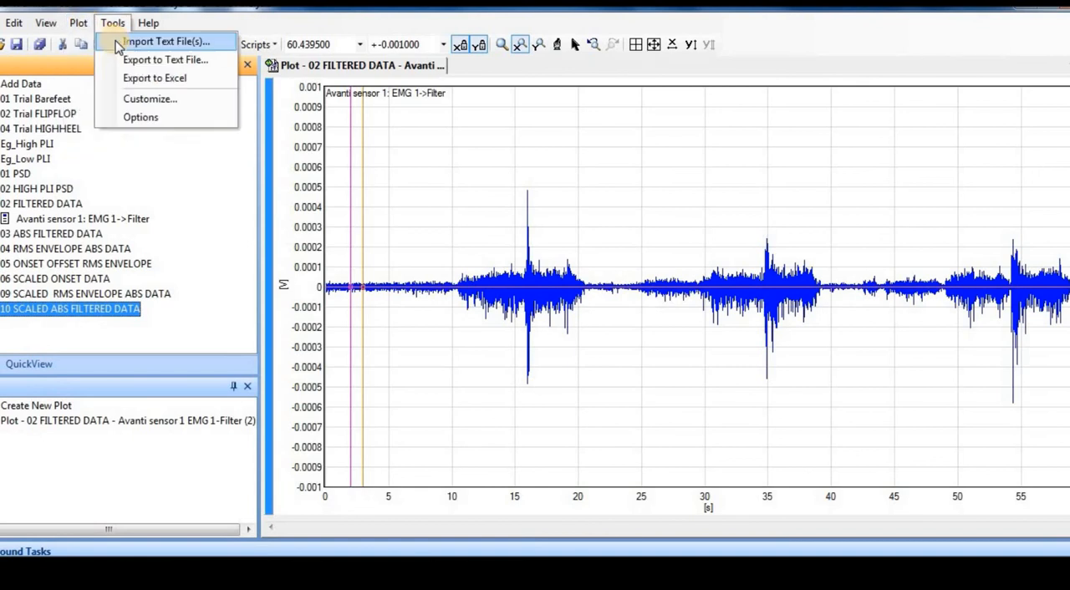
left_click(97, 43)
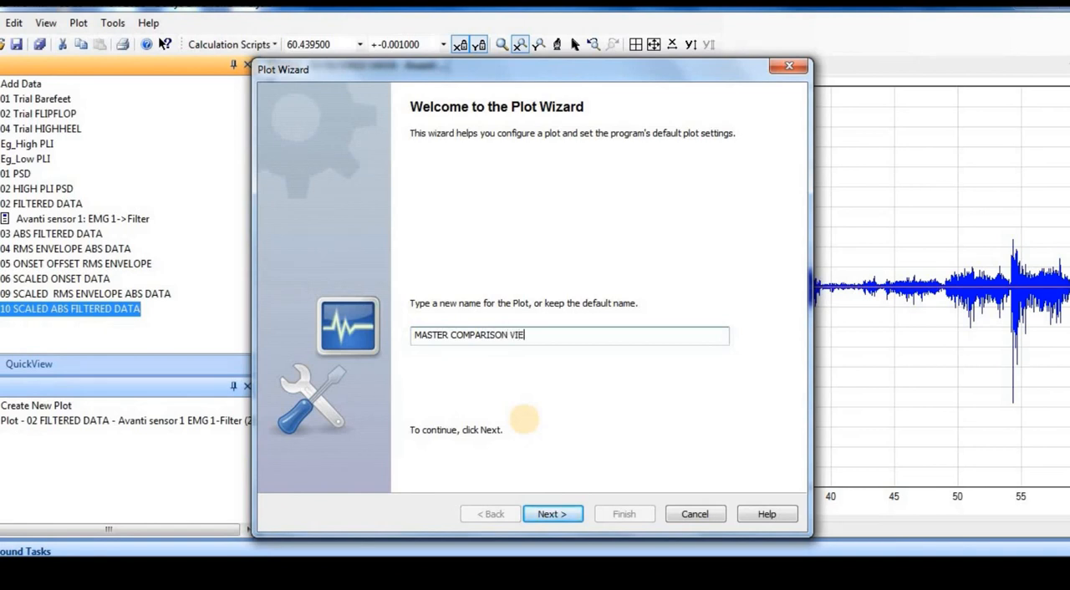
left_click(561, 517)
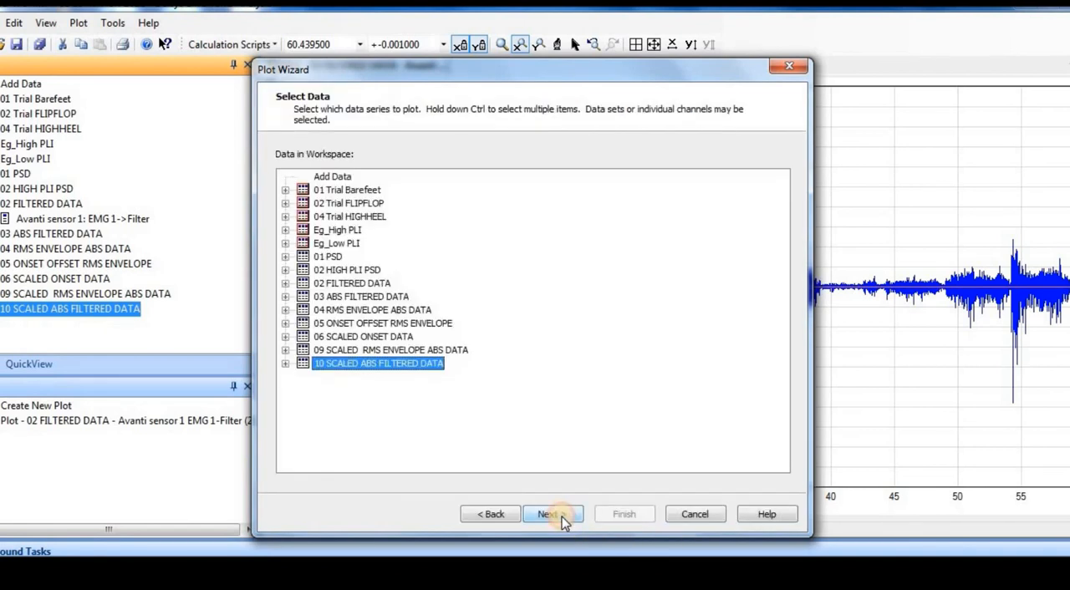
Choose 06 SCALED ONSET DATA, 09 SCALED RMS ENVELOPE ABS DATA and 10 SCALED ABS FILTERED DATA as the series to plot.
left_click(346, 338)
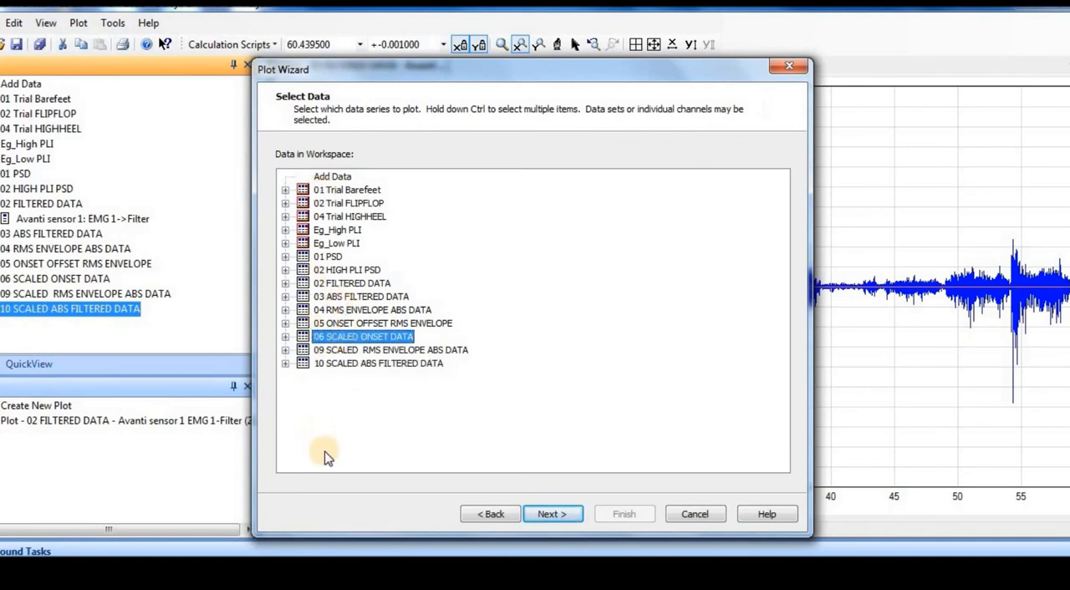
key("shift+Down")
key("shift+Down")
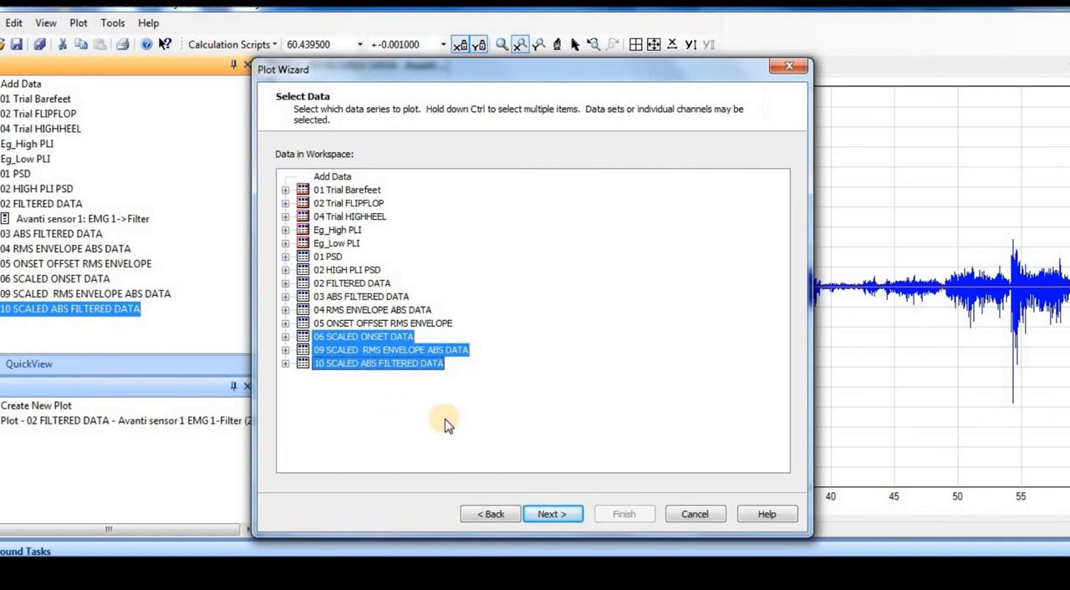
left_click(552, 514)
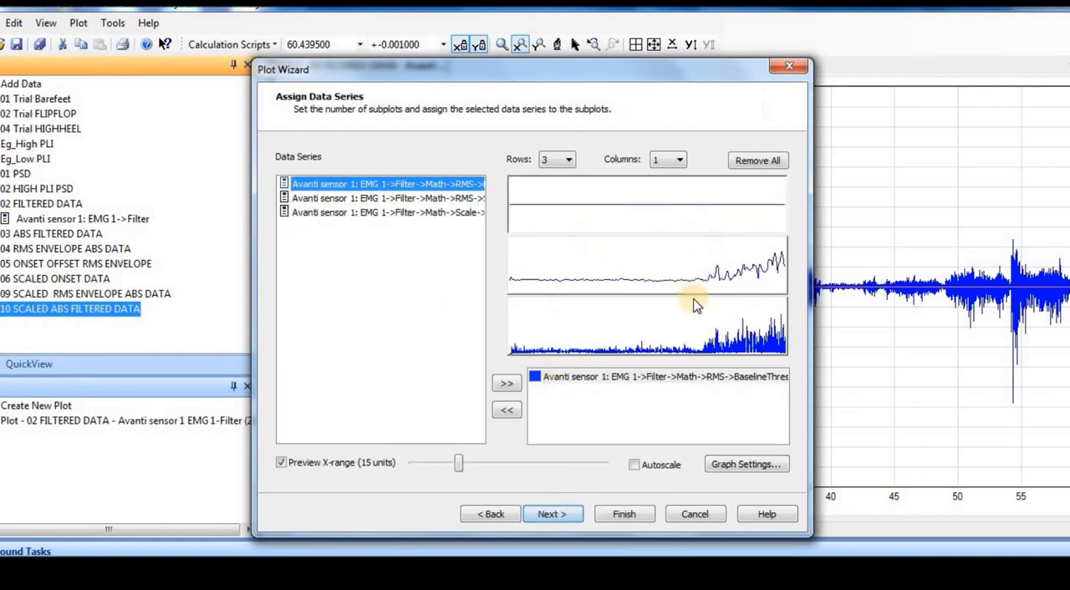
Set the layout to one row and add the scaled RMS envelope and scaled filtered series to the onset data's subplot.
left_click(567, 164)
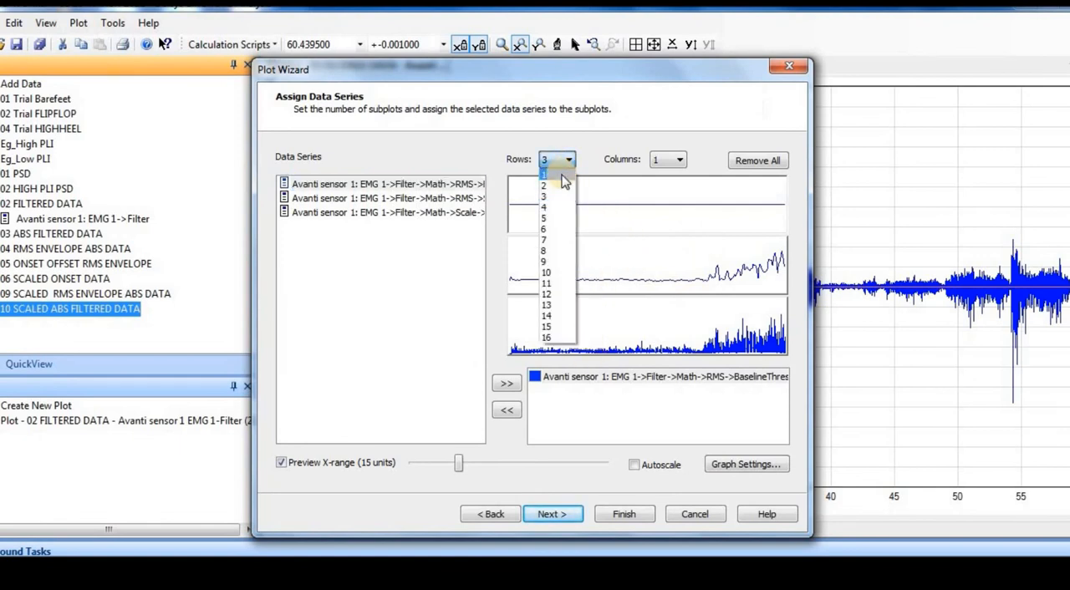
left_click(562, 174)
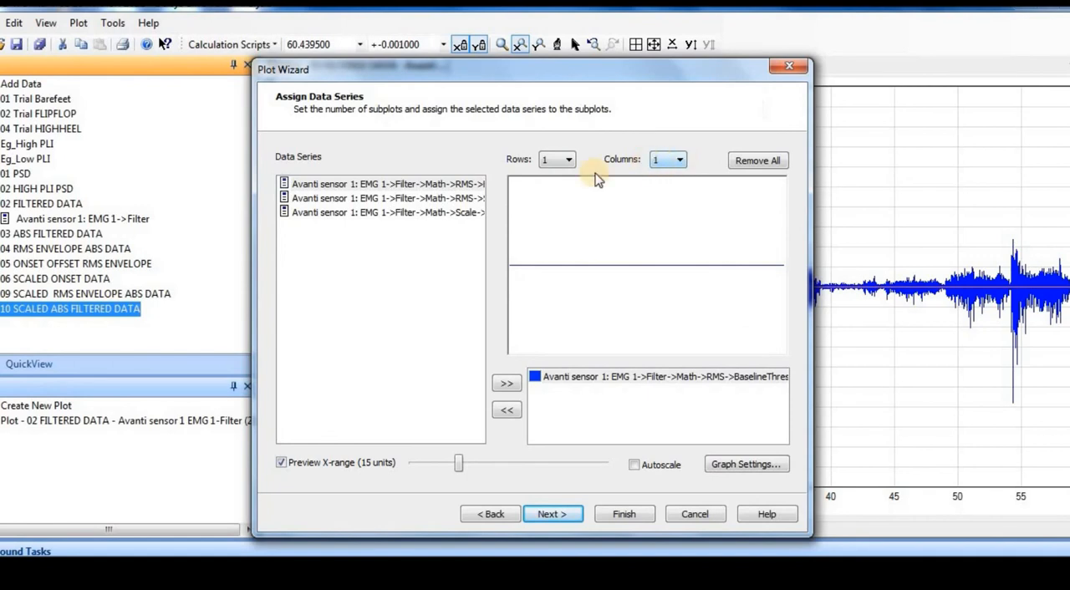
left_click(407, 202)
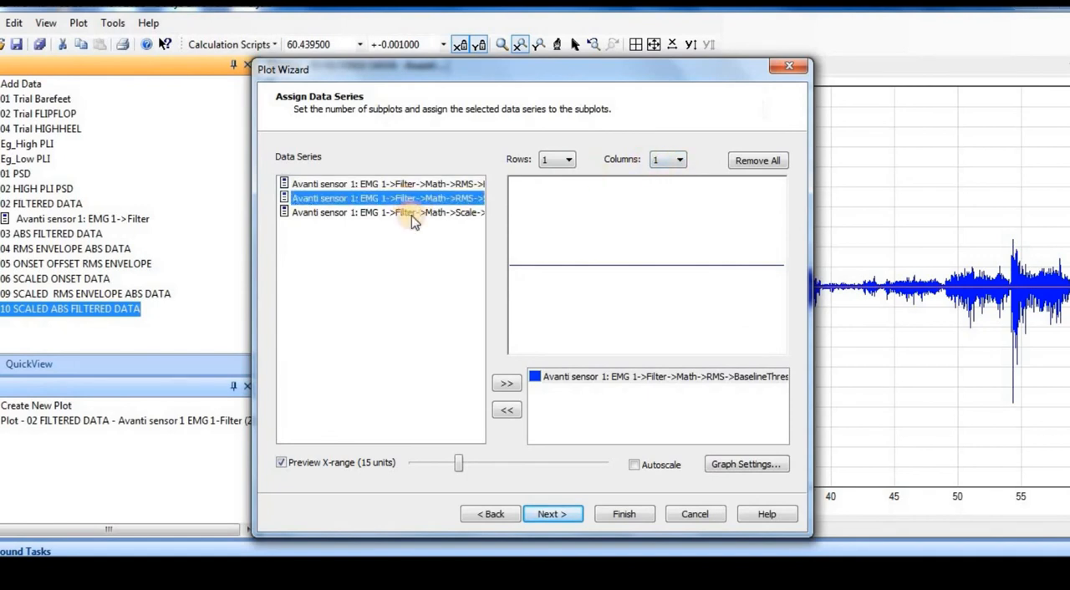
left_click(506, 383)
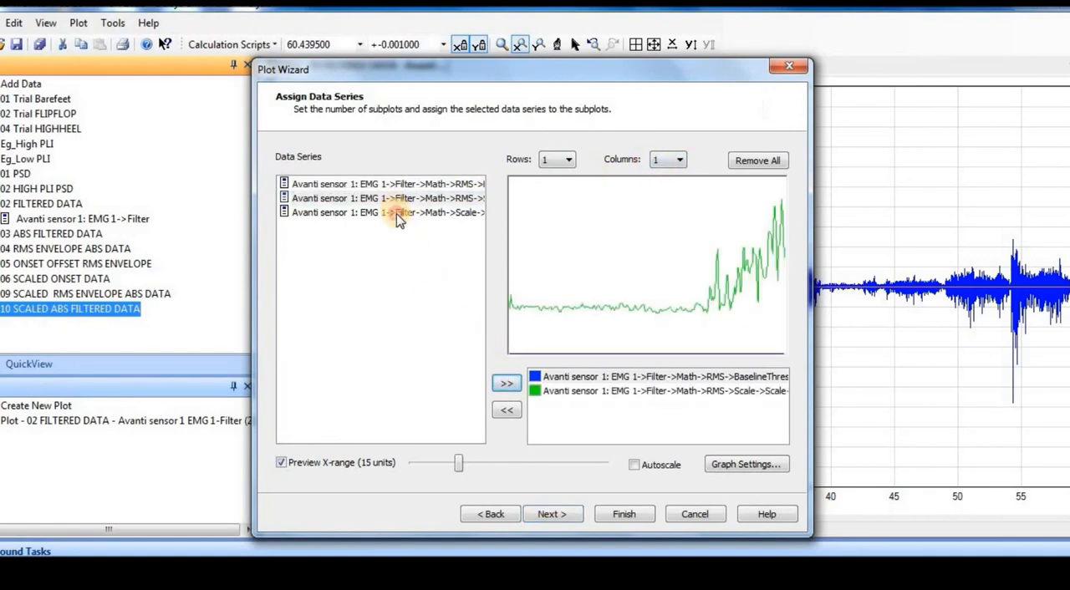
left_click(398, 214)
left_click(508, 385)
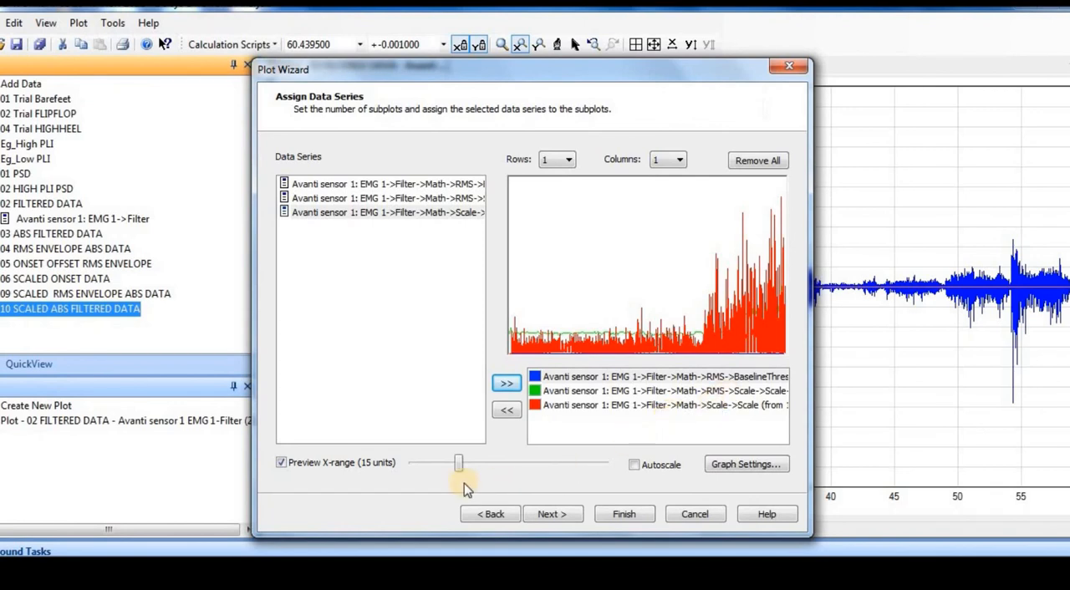
Set the preview X-range to 20 units and complete the wizard without storing the settings as default.
mouse_move(459, 468)
left_mouse_down()
mouse_move(480, 466)
mouse_move(441, 478)
left_mouse_up()
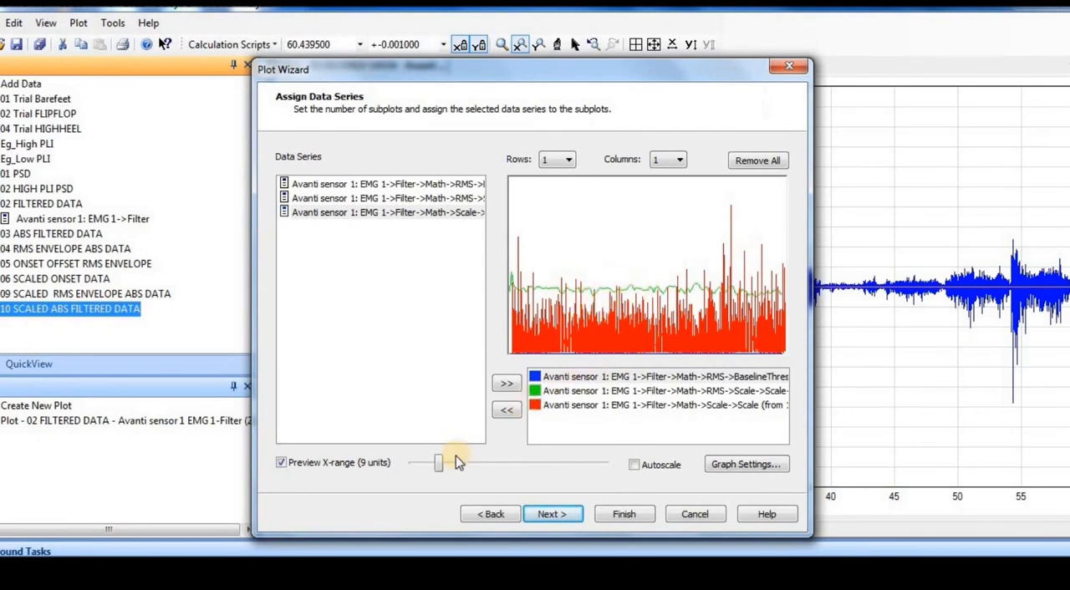
left_click_drag(441, 468, 474, 468)
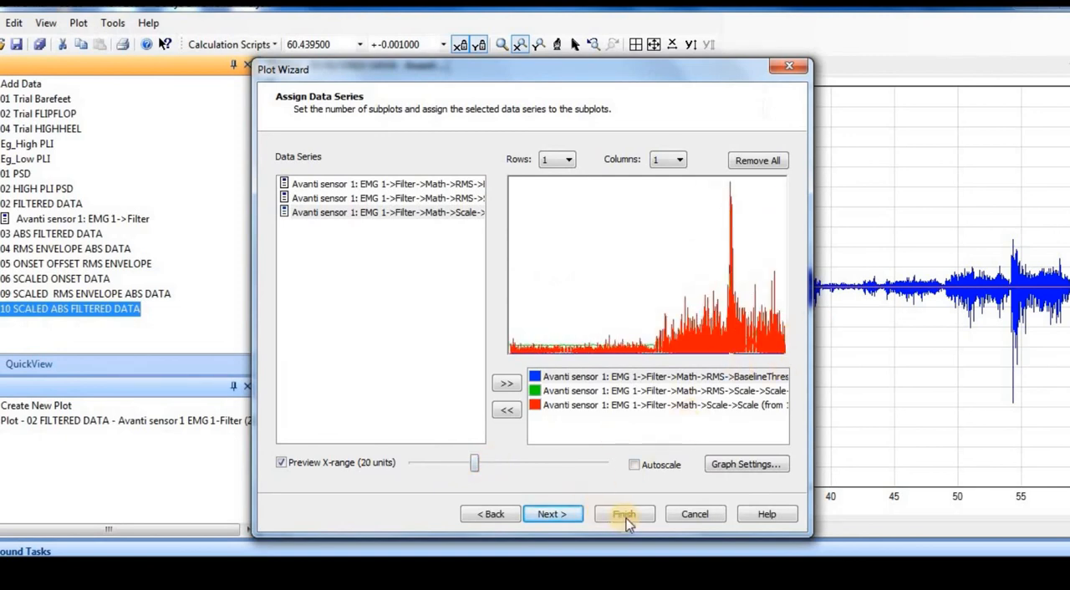
left_click(565, 515)
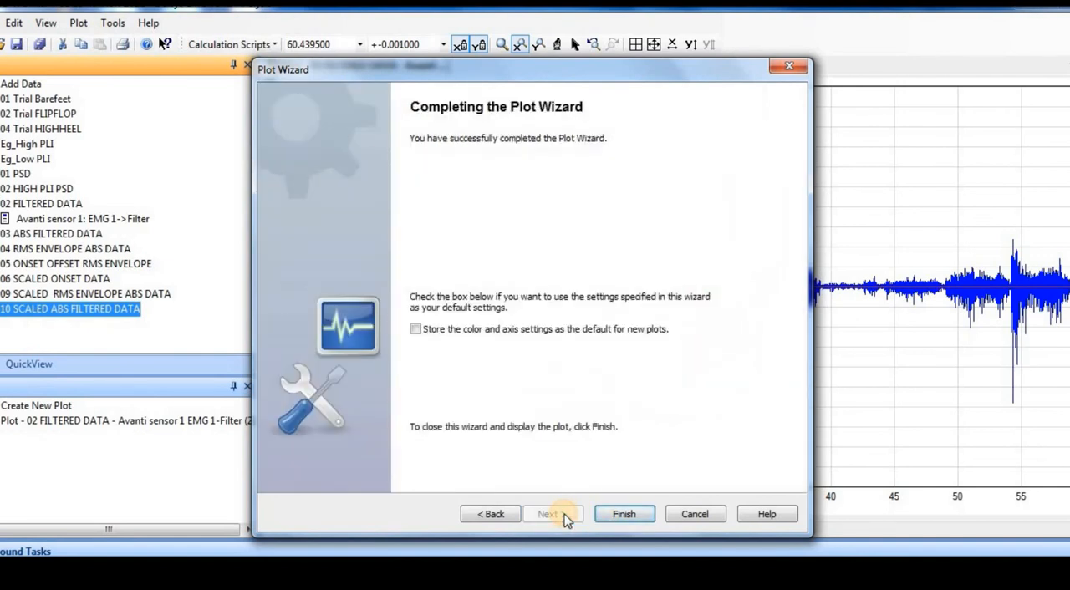
left_click(625, 515)
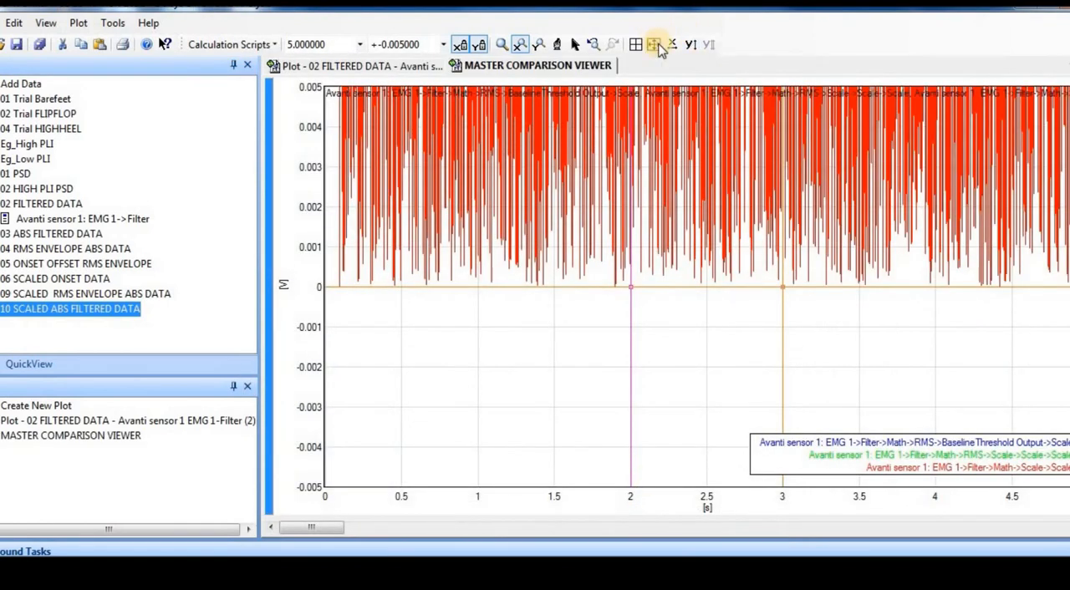
Auto-scale both axes of the comparison plot, then magnify the time axis around the first burst near 16 s.
left_click(671, 43)
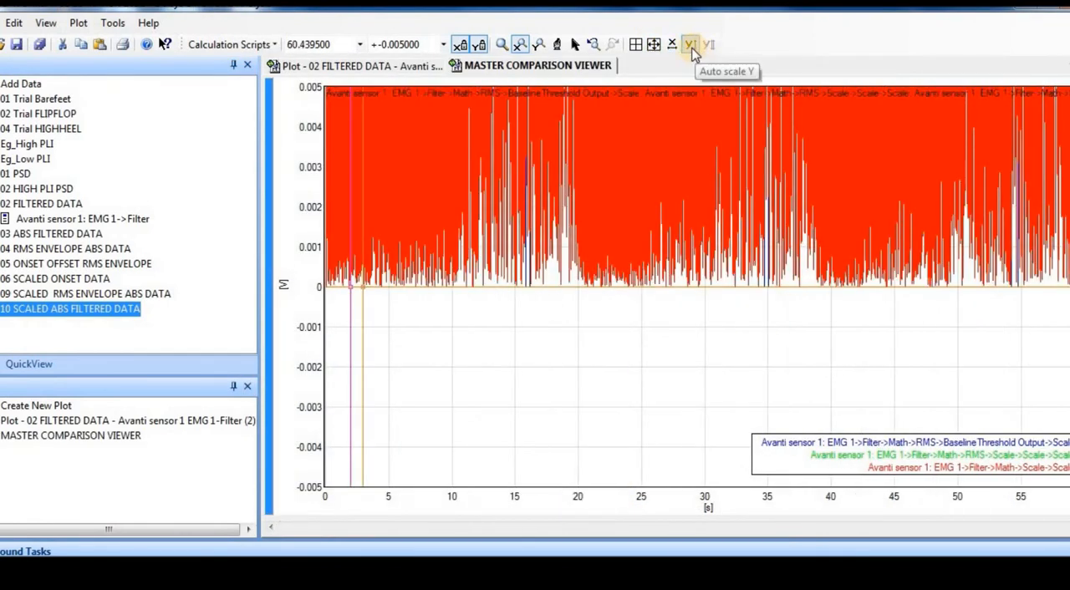
left_click(691, 46)
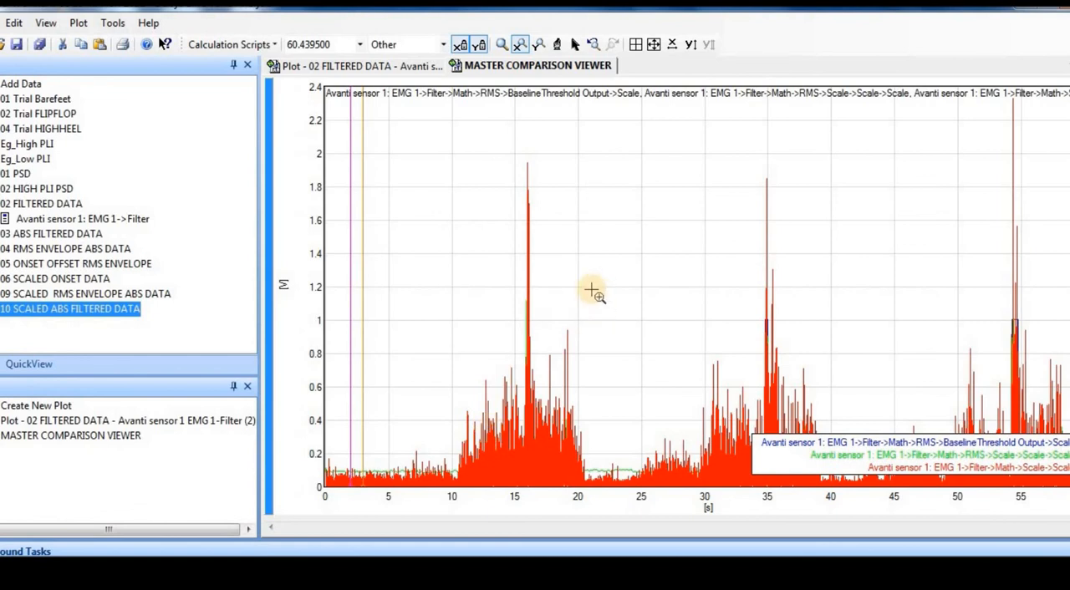
left_click(538, 44)
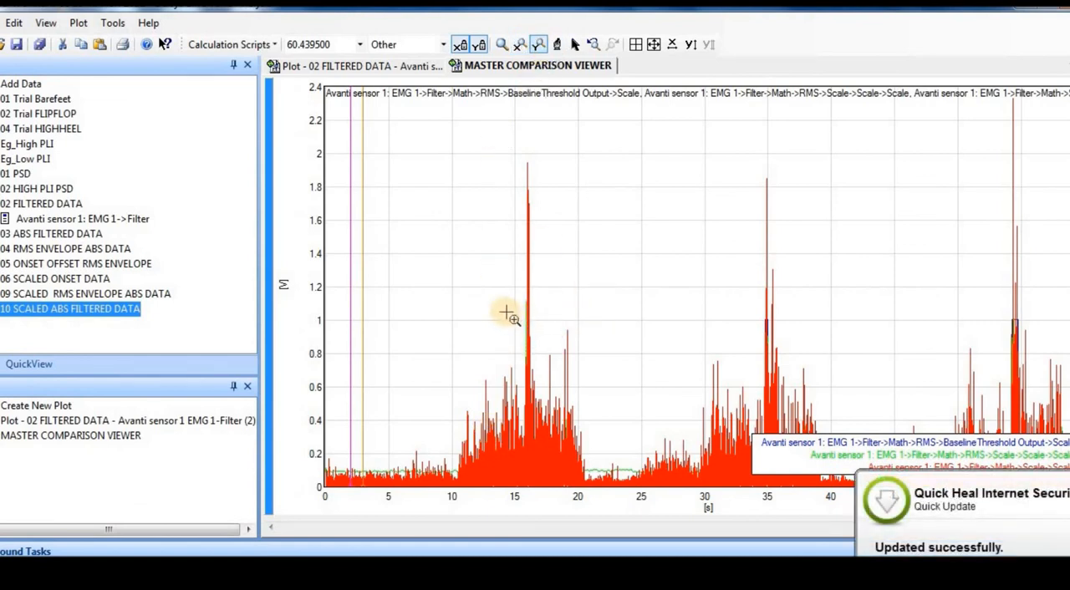
left_click_drag(523, 310, 544, 314)
left_click(574, 44)
left_click(519, 44)
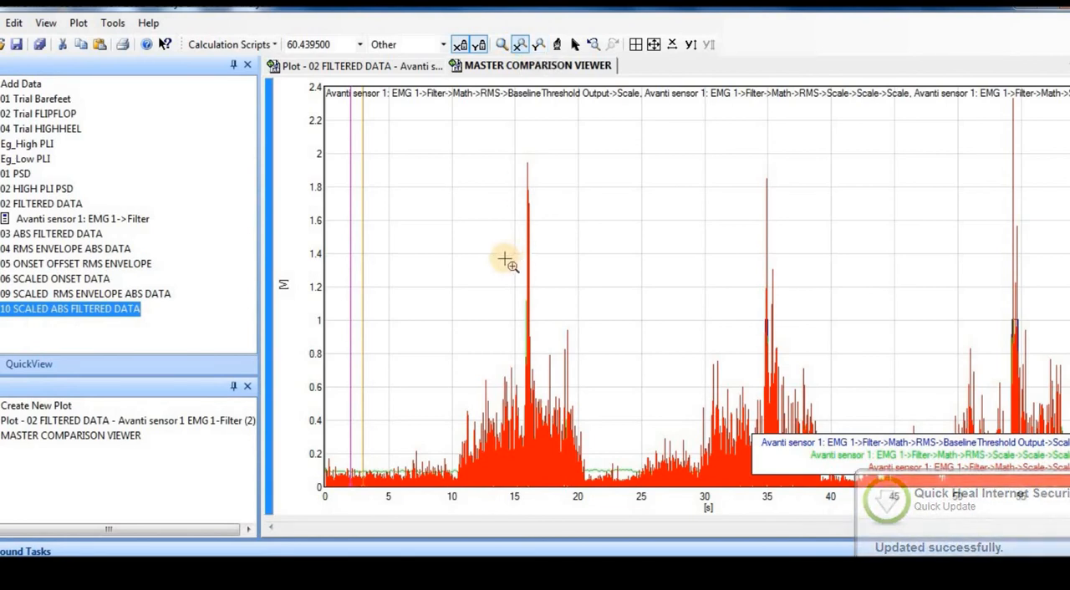
left_click_drag(505, 260, 559, 275)
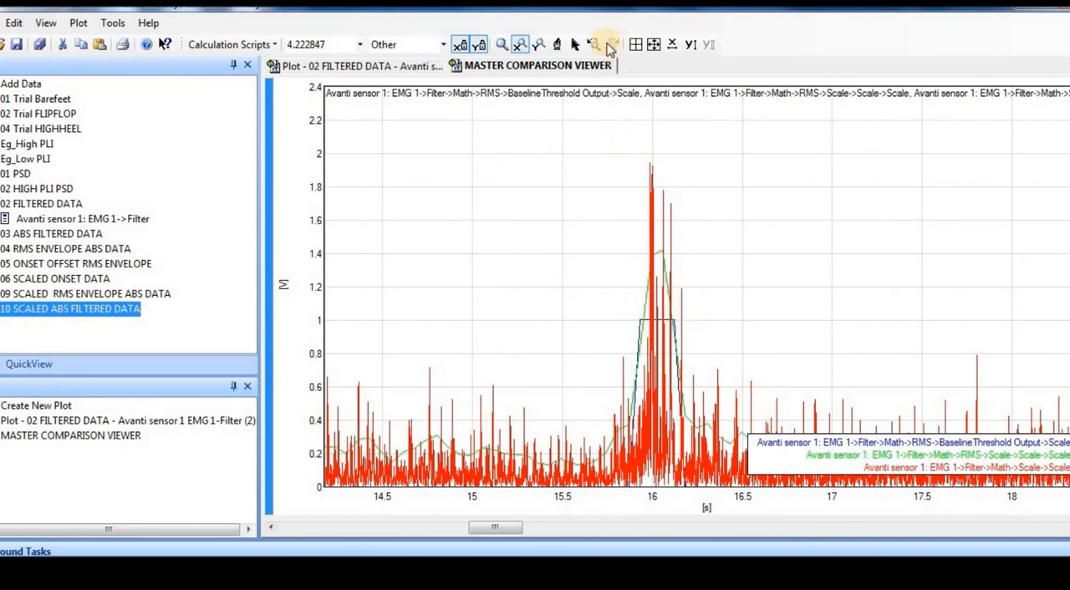
Magnify the amplitude to about 0–1.5 V and the time axis to about 0.4 s around the first pulse's onset.
left_click(538, 43)
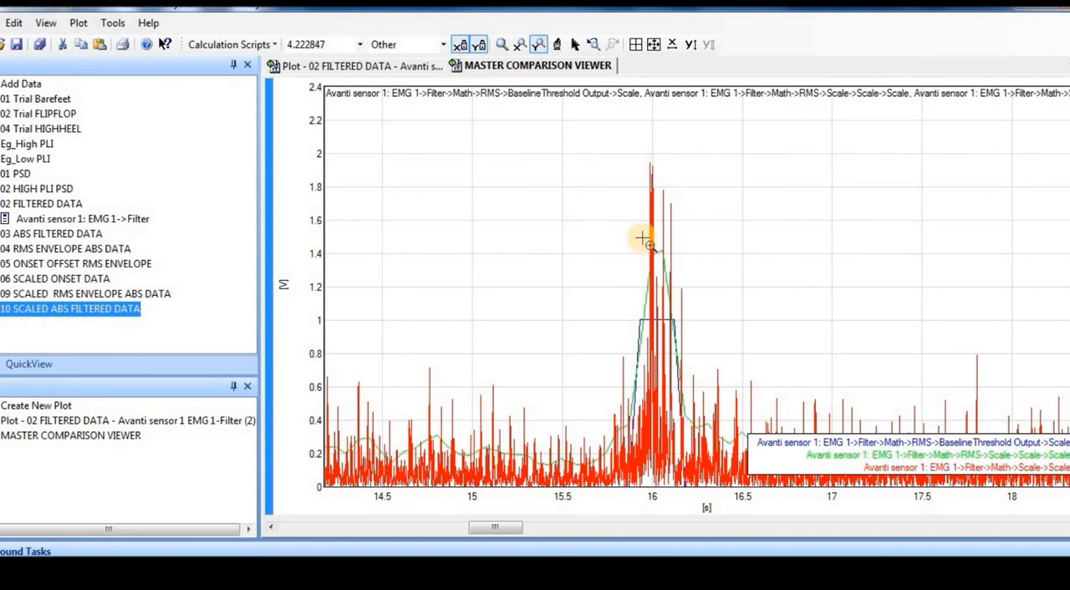
left_click_drag(644, 239, 705, 491)
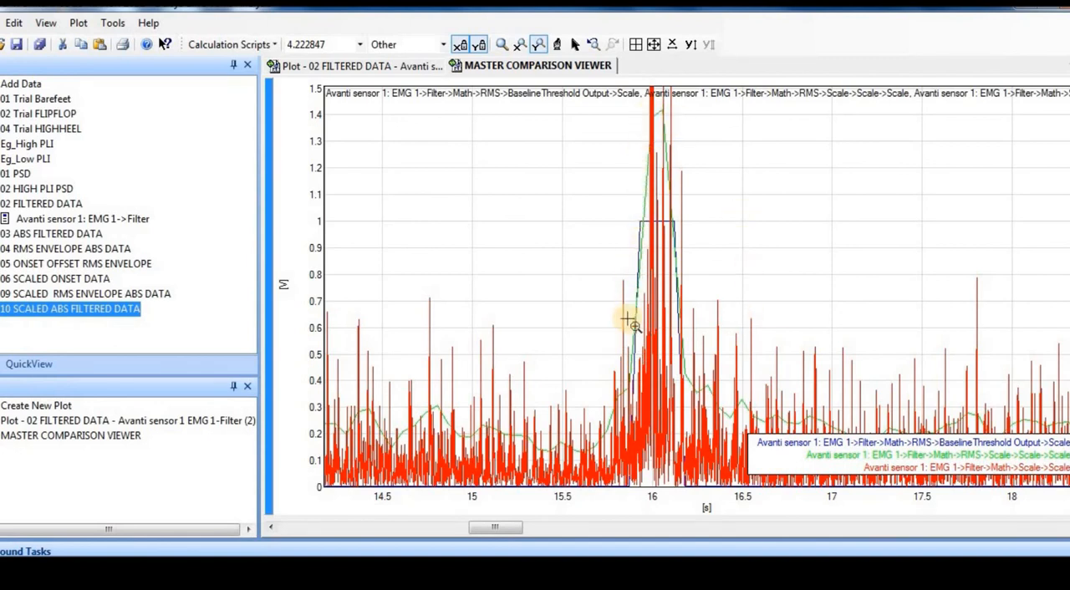
left_click(521, 46)
left_click_drag(598, 178, 670, 199)
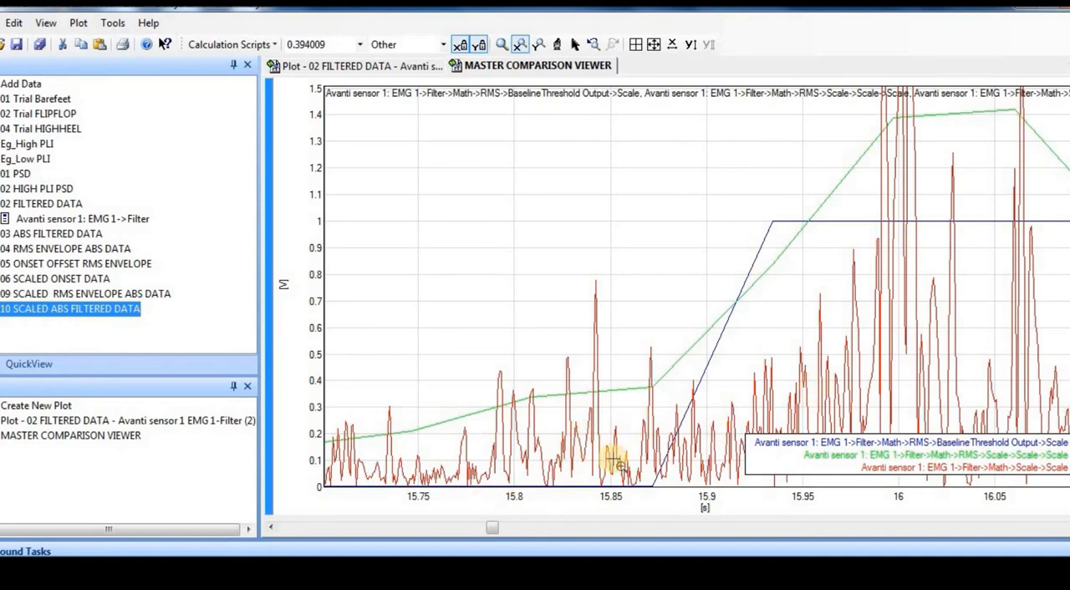
Restore the full time and amplitude ranges, then magnify about 3.6 s around the second burst near 35 s.
left_click(673, 48)
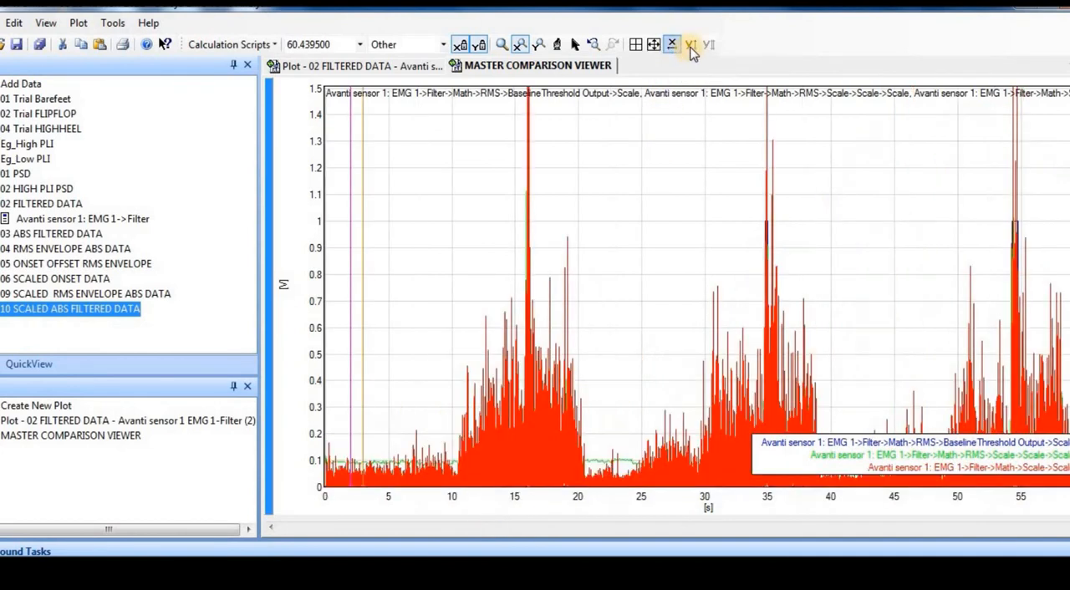
left_click(691, 44)
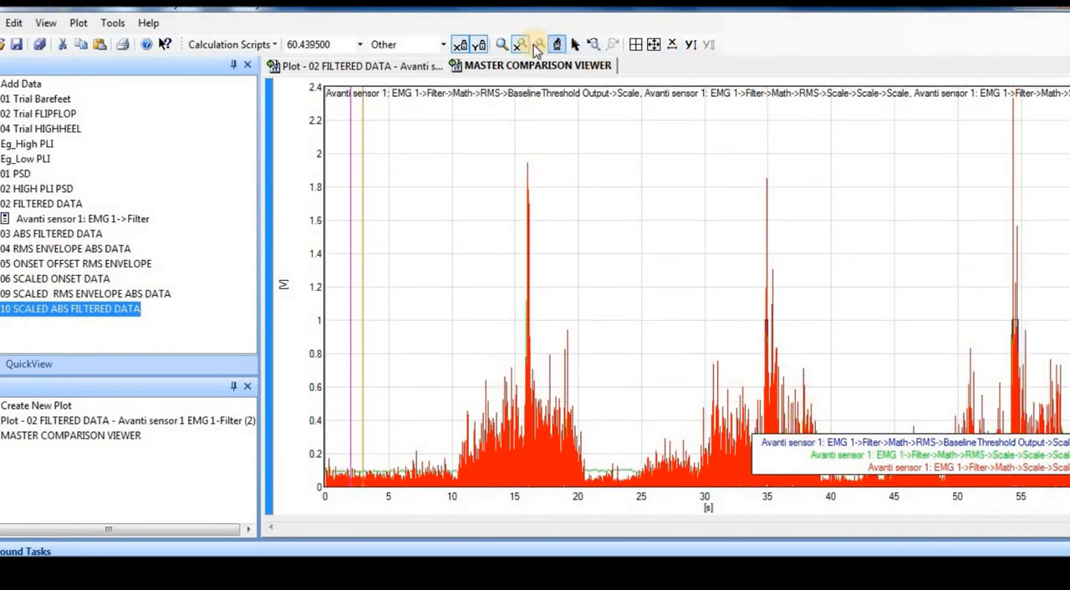
left_click(575, 44)
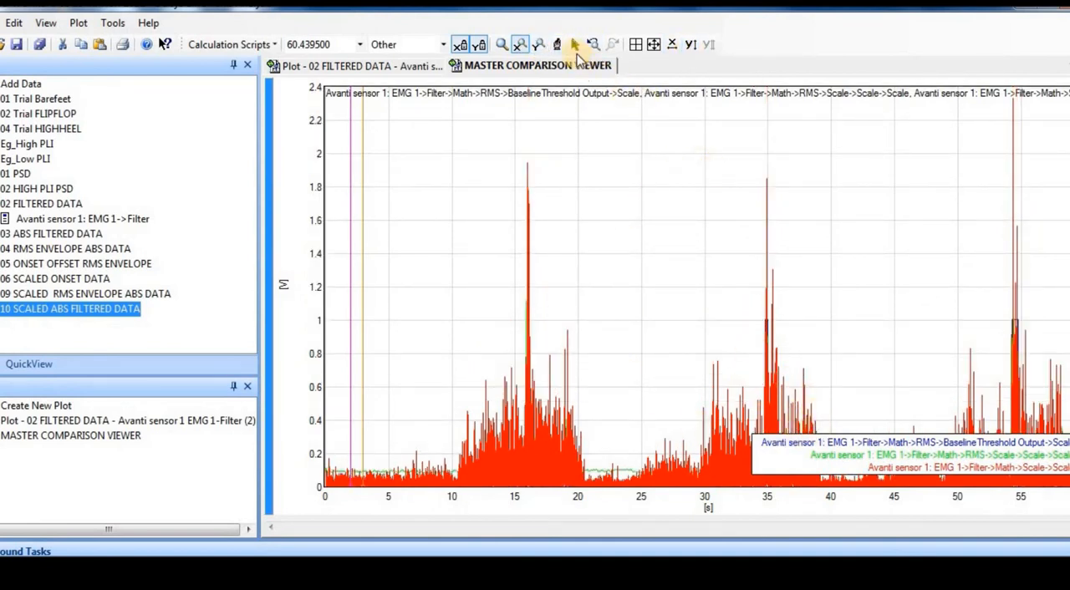
left_click(520, 46)
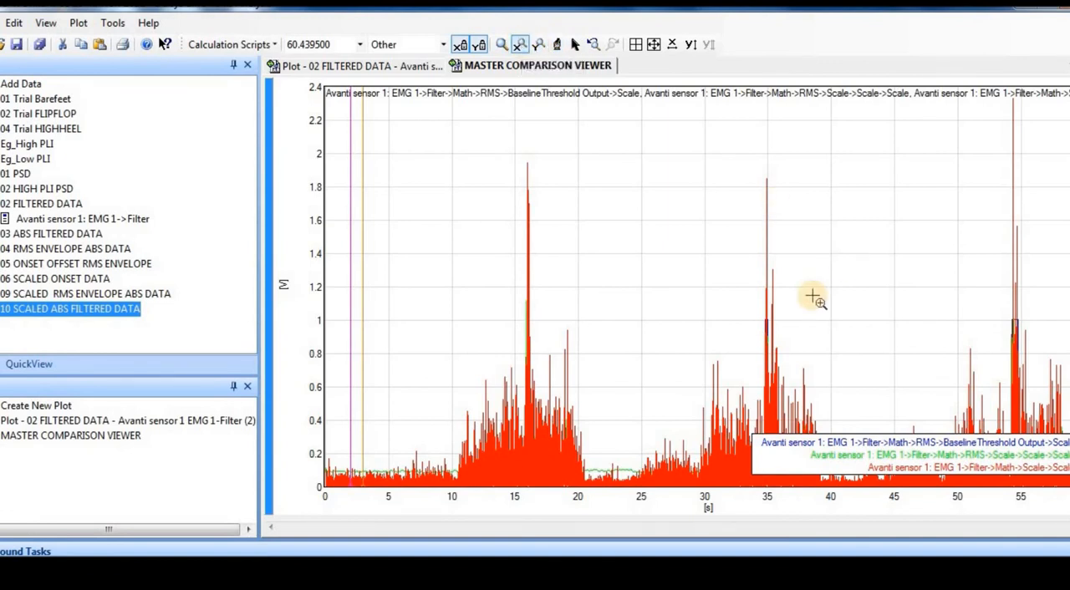
left_click_drag(750, 318, 796, 333)
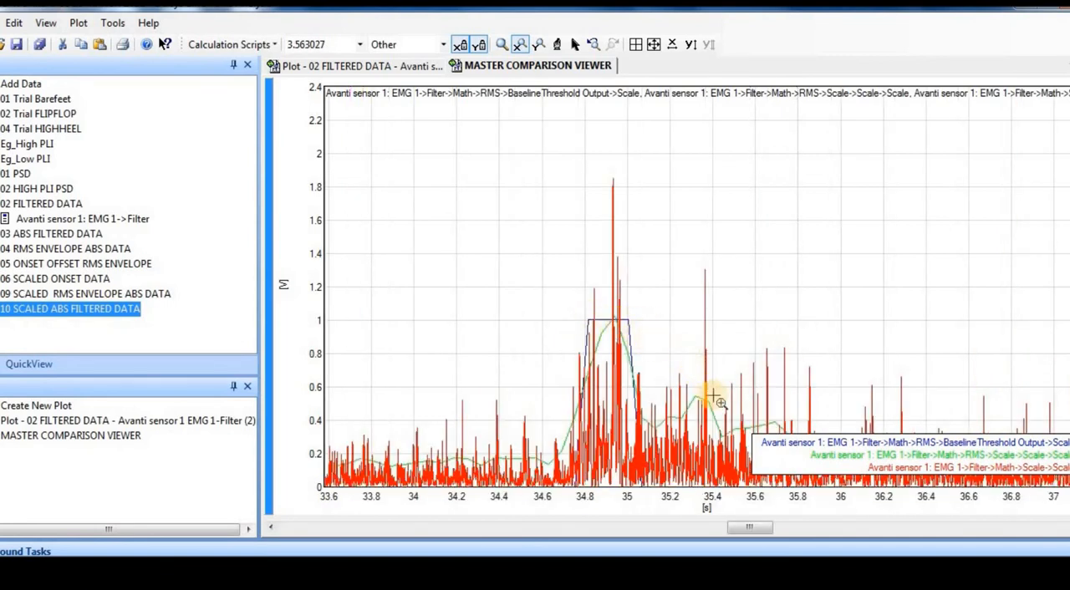
Magnify the amplitude to about 0–1.2 V, then magnify about 0.3 s around the second burst's onset near 34.8 s.
left_click(538, 44)
left_click_drag(592, 290, 625, 495)
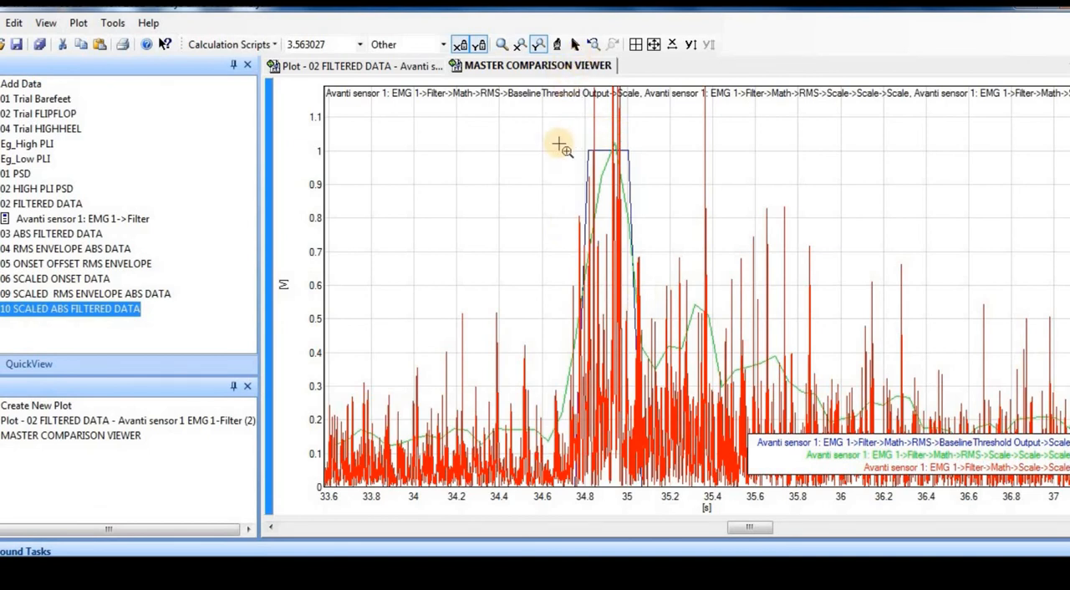
left_click(519, 44)
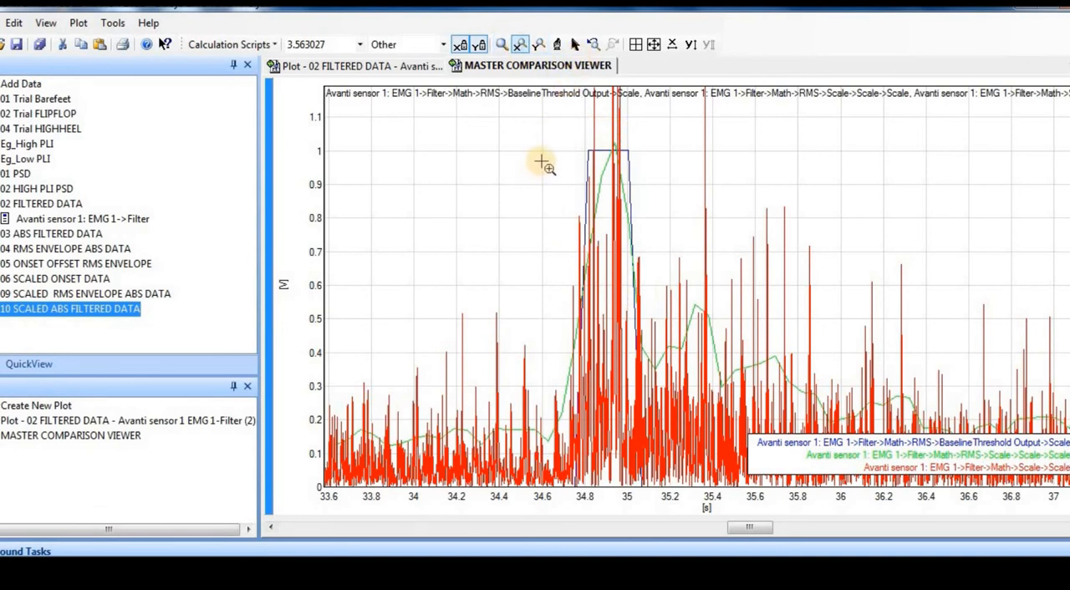
left_click_drag(545, 159, 616, 180)
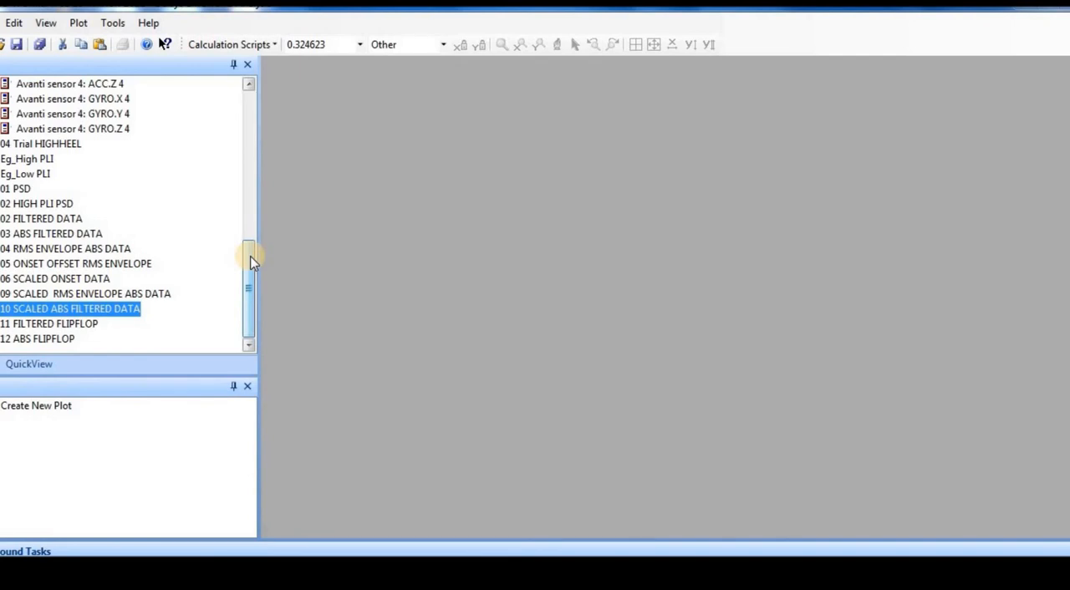
Expand 12 ABS FLIPFLOP and plot its Avanti sensor 1: EMG 1->Math series.
left_click(56, 339)
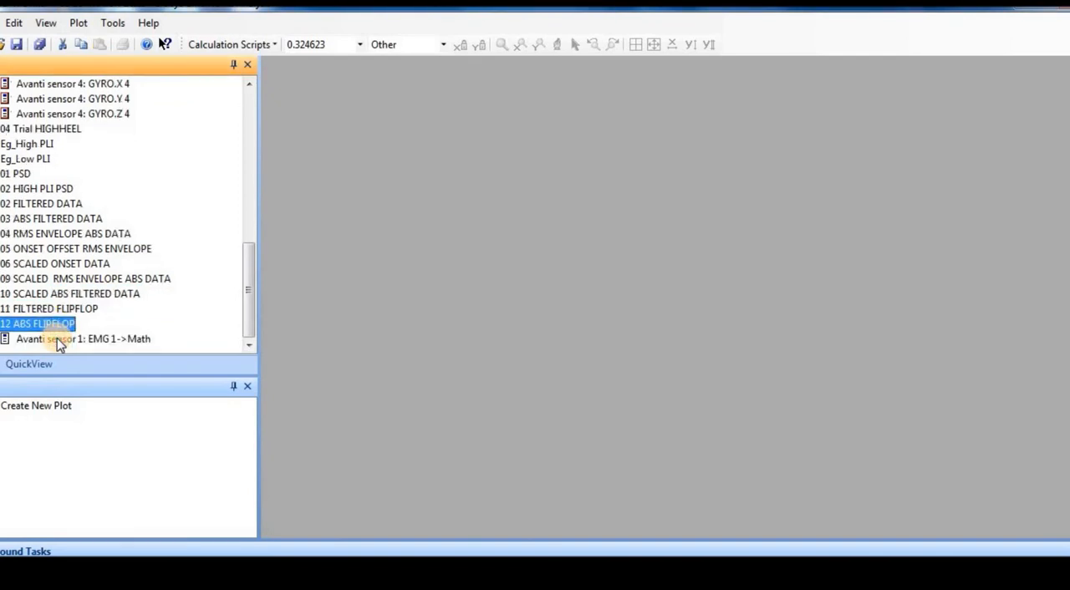
double_click(56, 338)
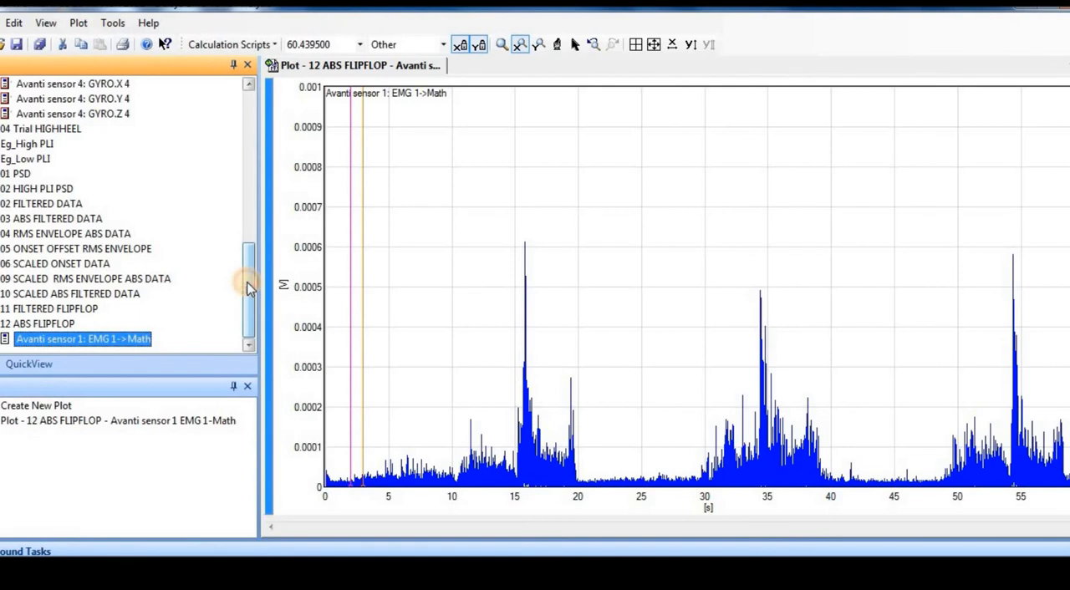
double_click(140, 339)
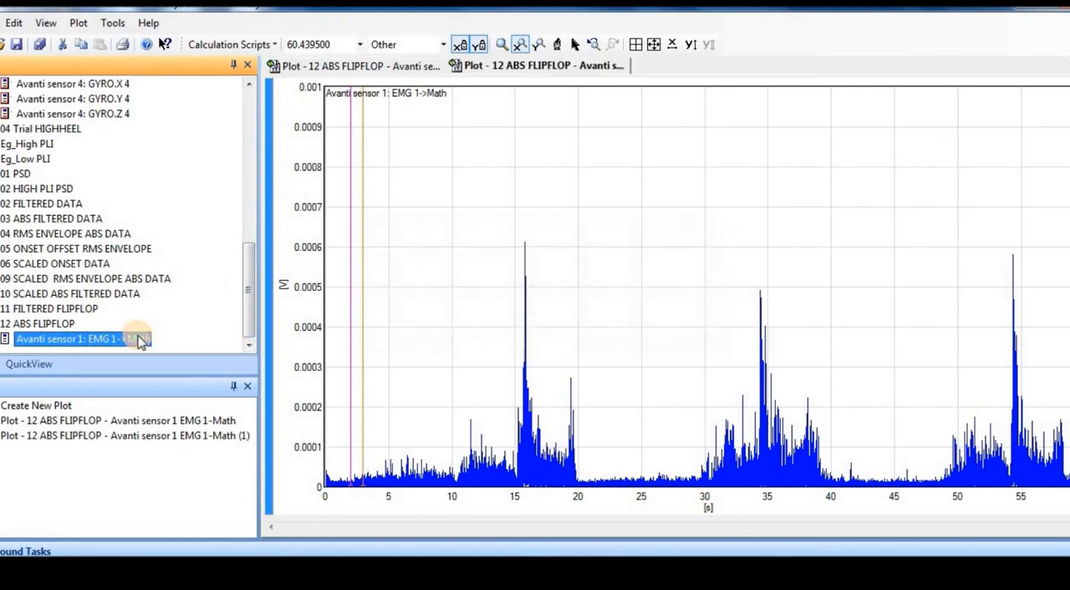
Set up an Amplitude Analysis calculation on the flip-flop EMG series with Normalize Data enabled.
left_click(250, 46)
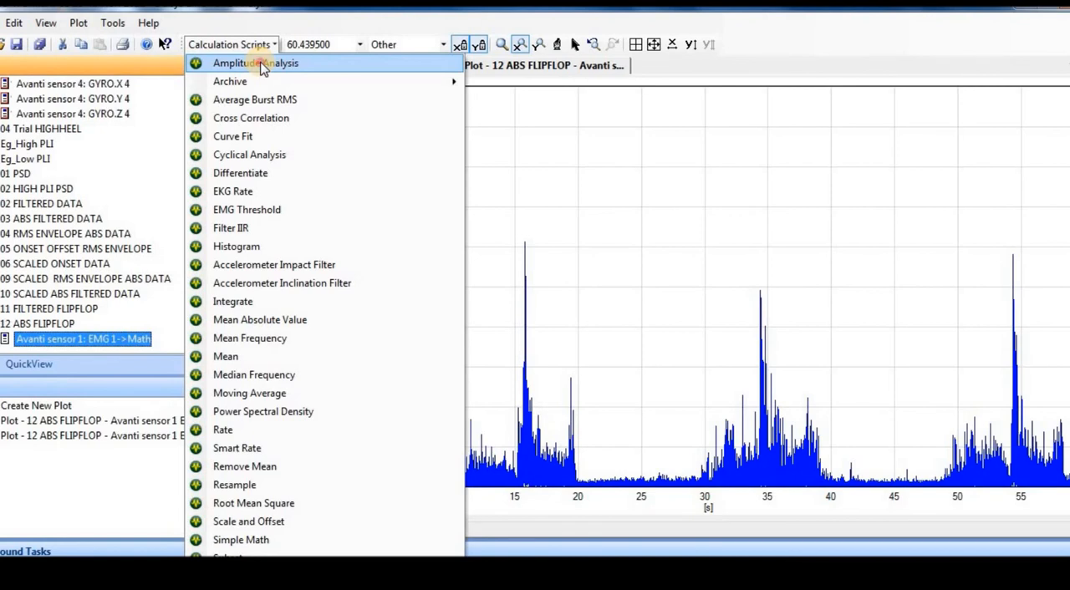
left_click(261, 66)
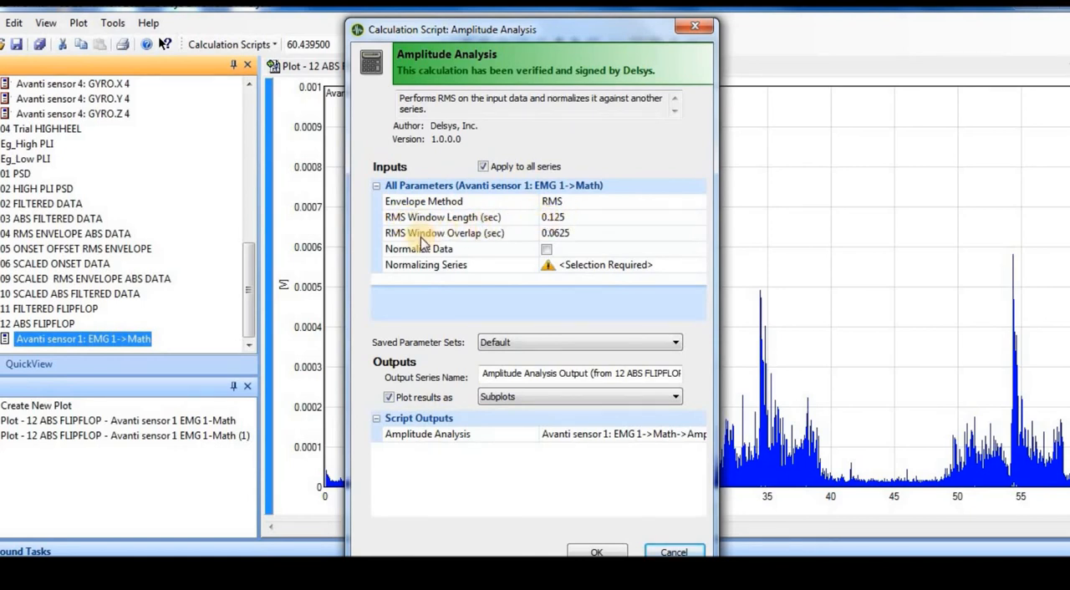
left_click(548, 250)
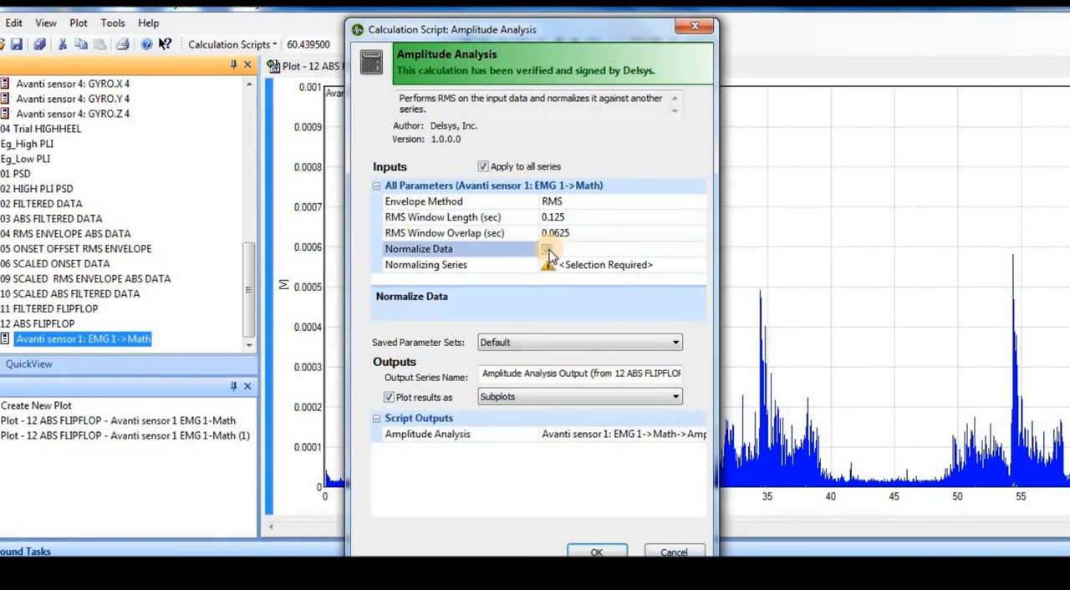
left_click(548, 250)
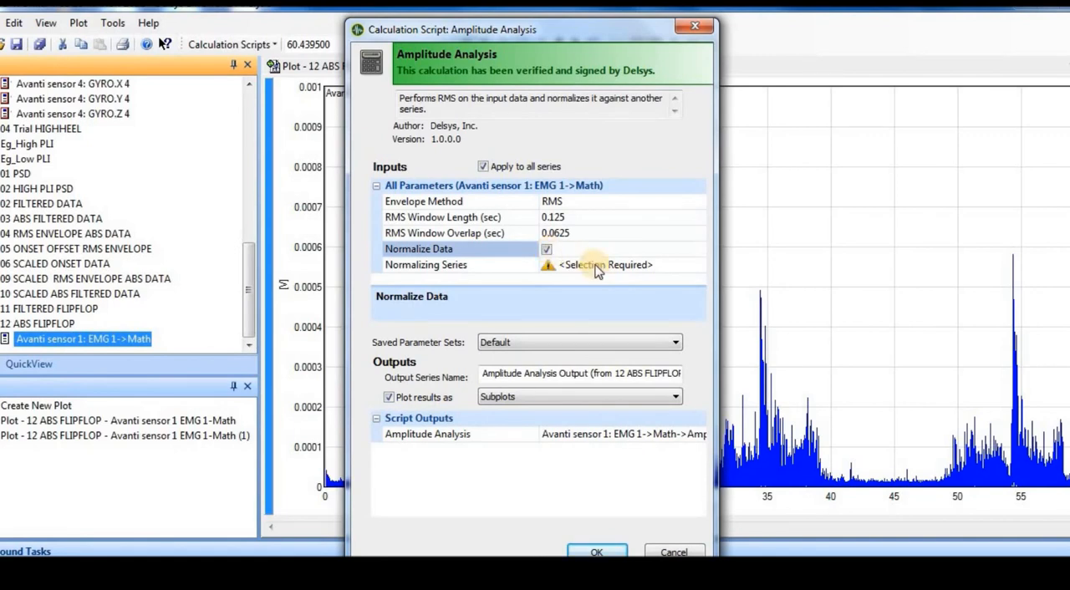
Set the normalizing series to Avanti sensor 1: EMG 1->Filter->Math from 03 ABS FILTERED DATA.
left_click(596, 272)
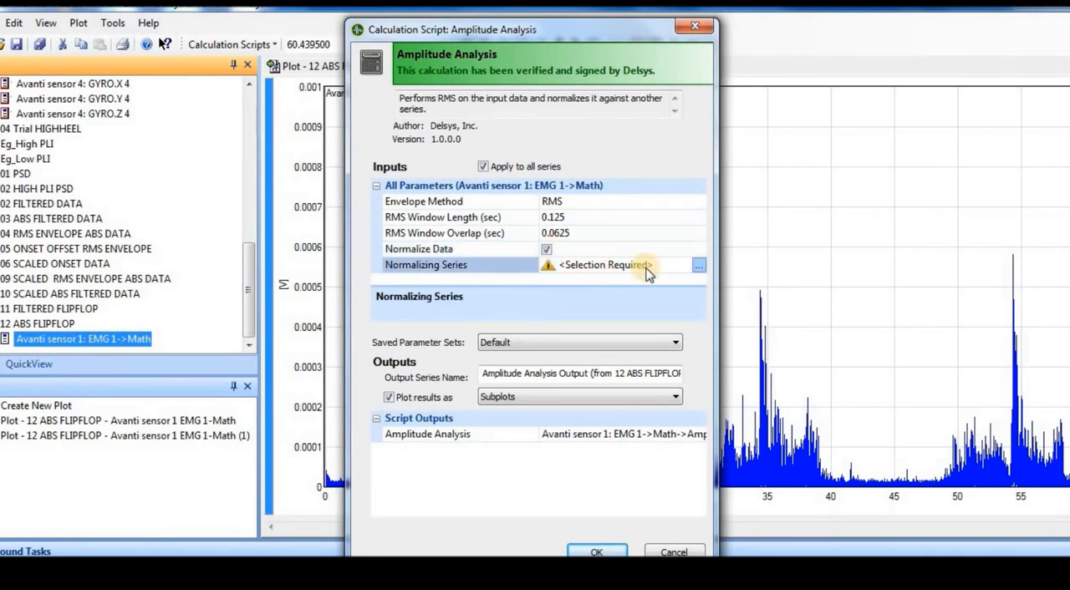
left_click(698, 265)
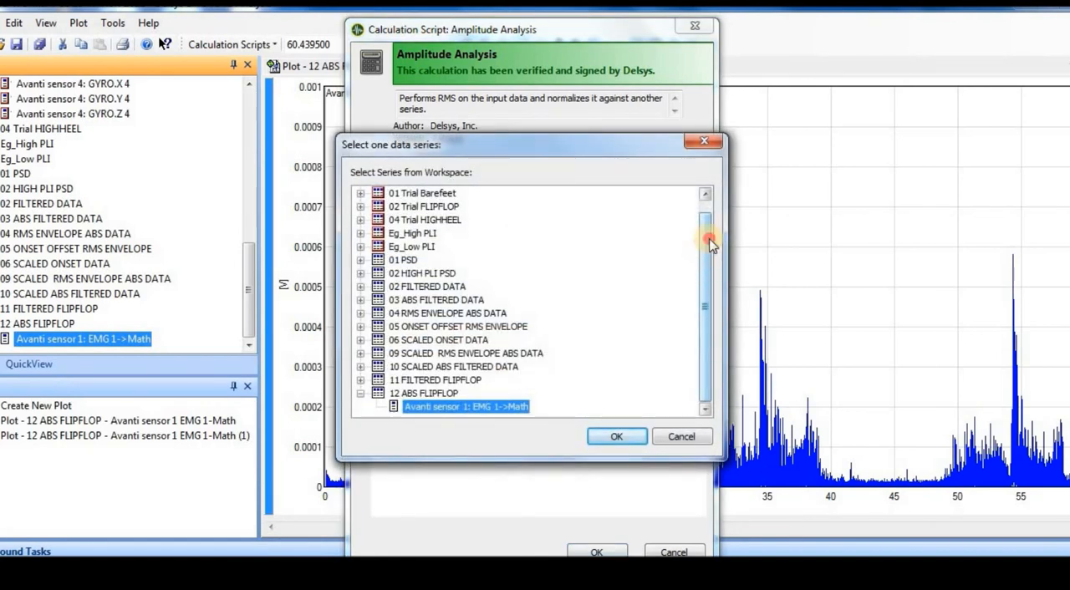
scroll(706, 242, "up", 1)
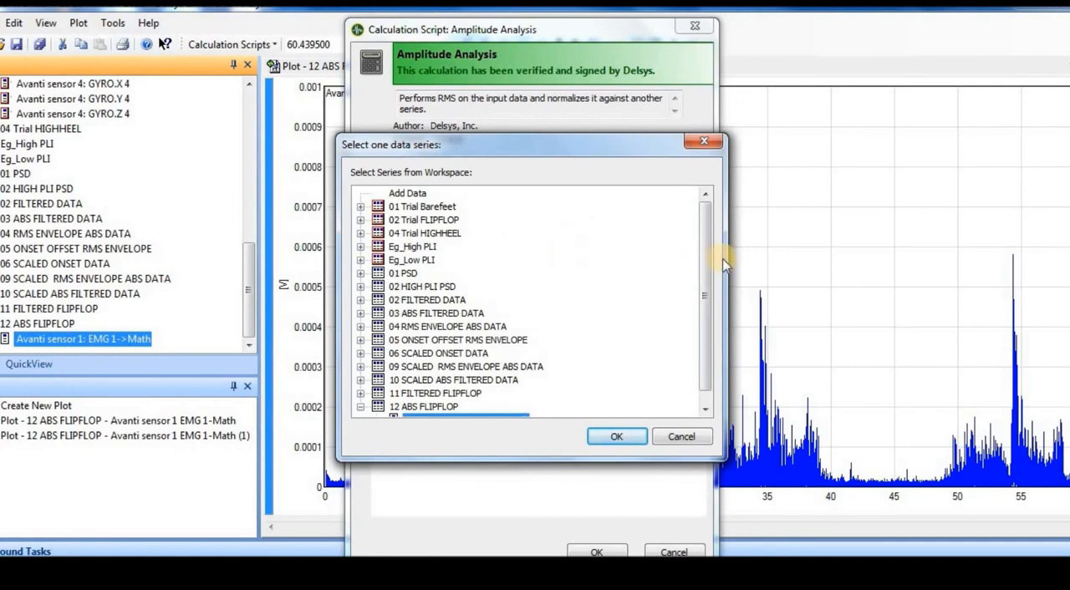
scroll(707, 262, "down", 1)
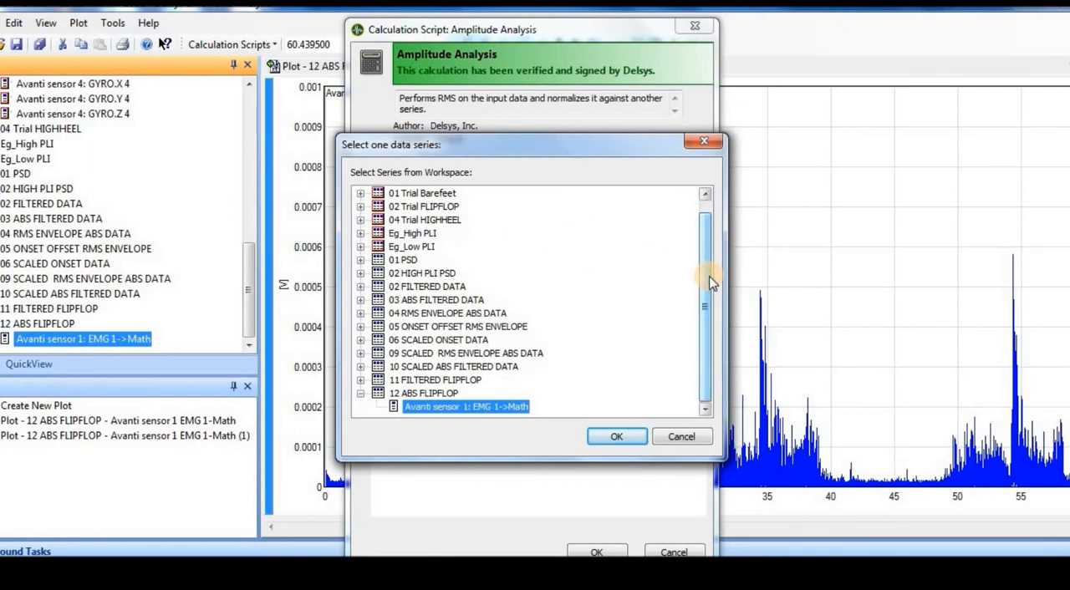
double_click(456, 302)
left_click(511, 327)
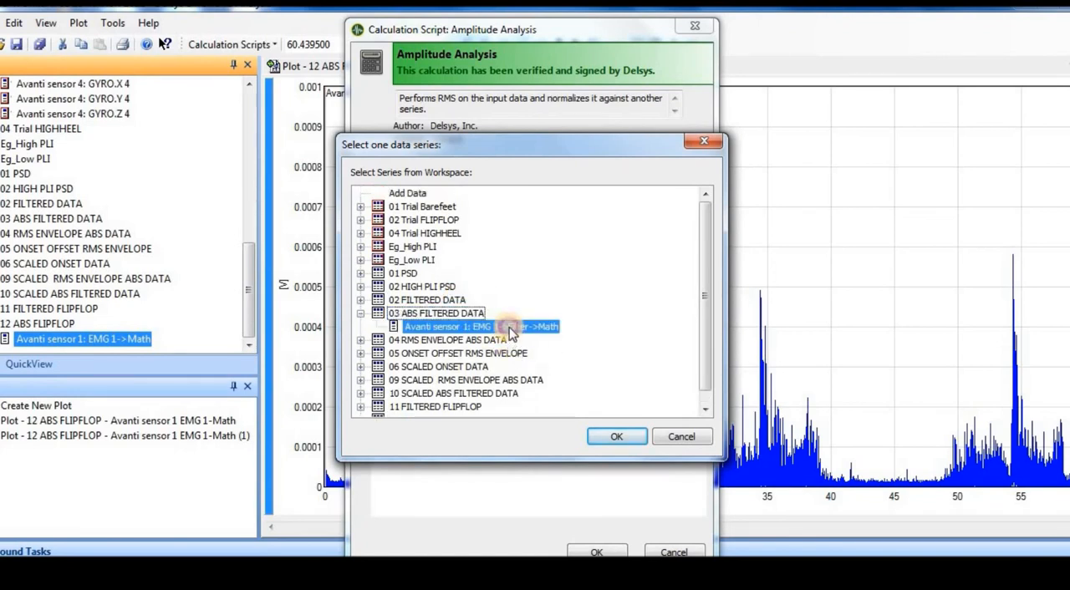
left_click(618, 436)
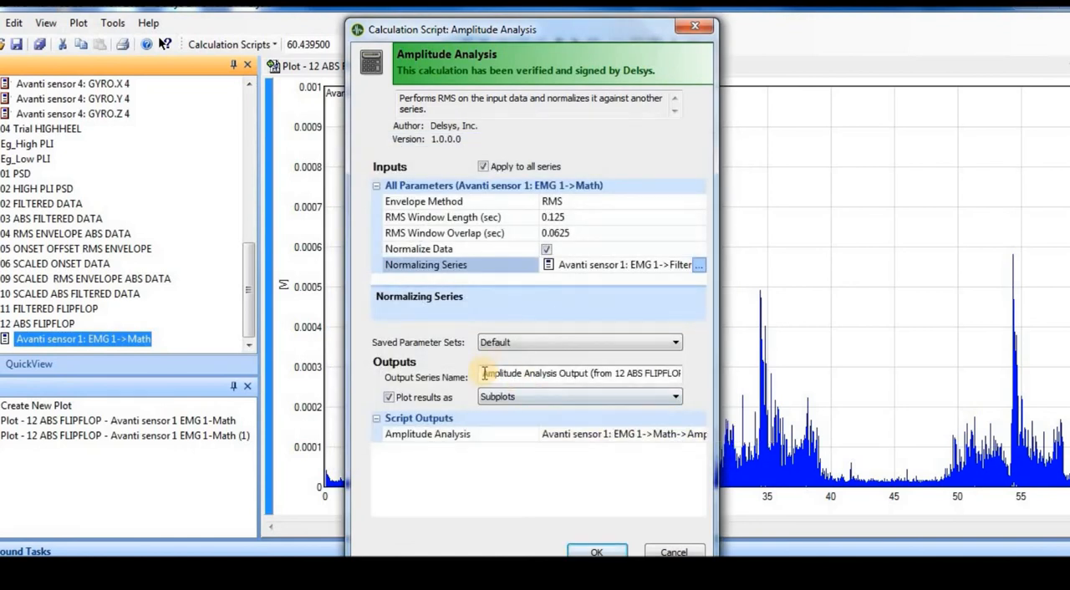
Rename the output series "13 RMS ENVELOPE NORMALISED TO ABS OF BAREFEET", removing the leftover FLIPFLOP text.
left_click_drag(483, 373, 614, 384)
left_click_drag(592, 387, 615, 382)
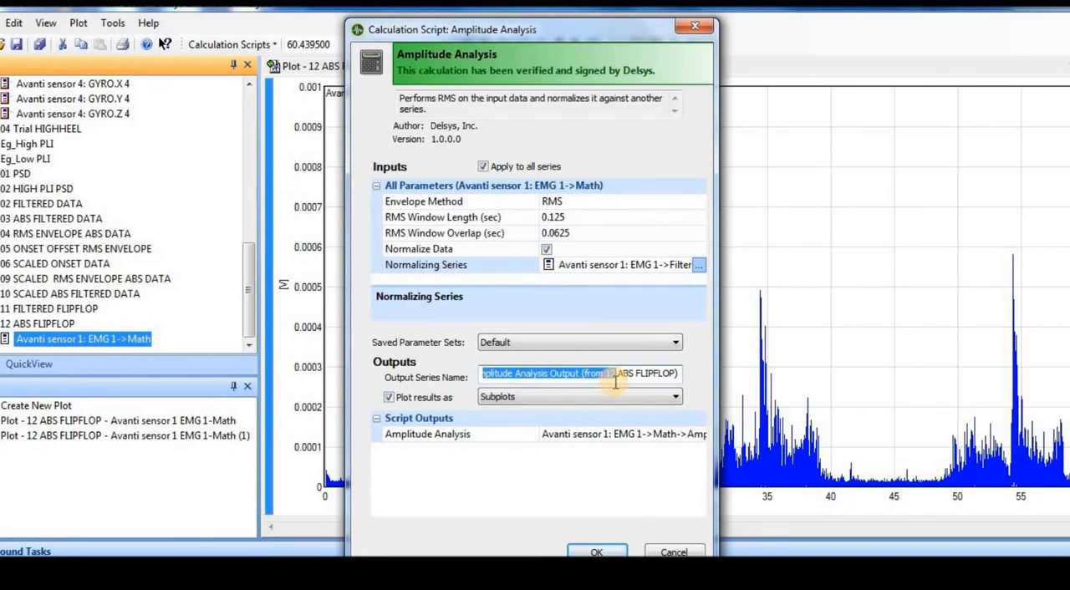
type("13")
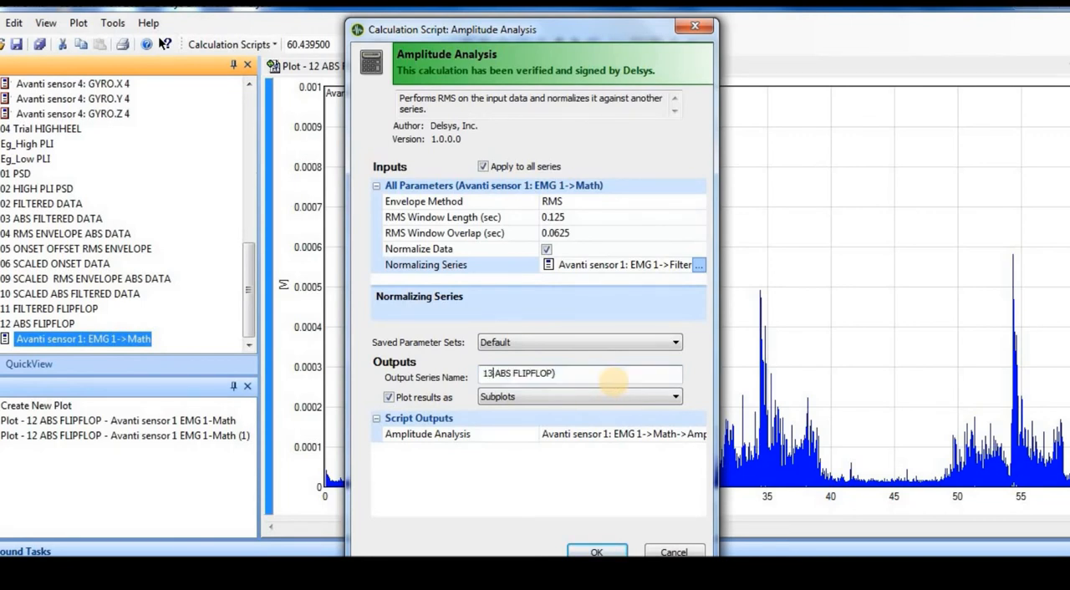
type(" RMS ENVELOPE ")
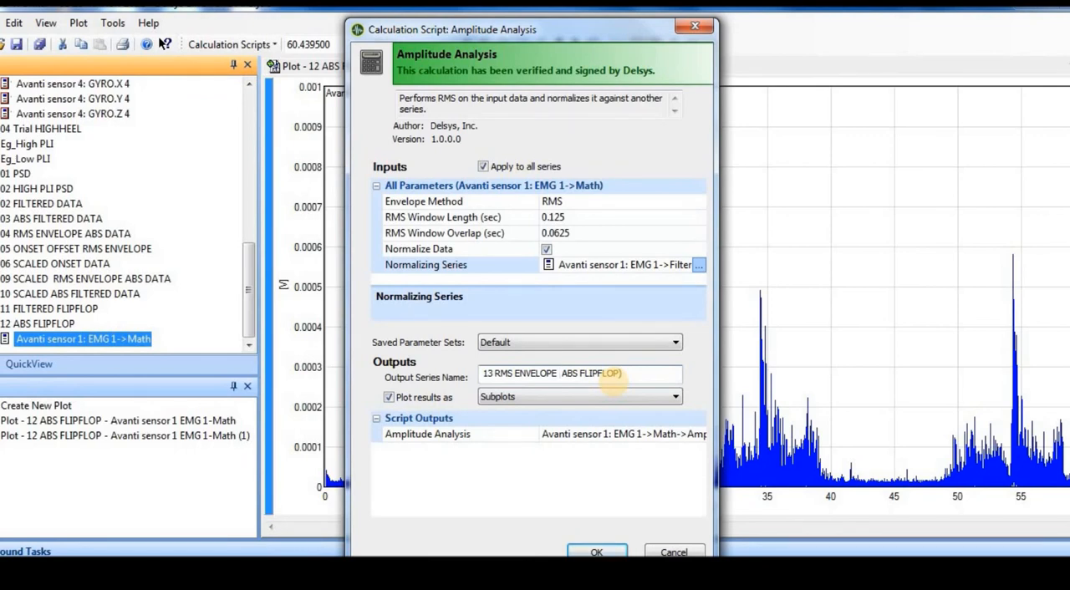
type("NORMALISED(")
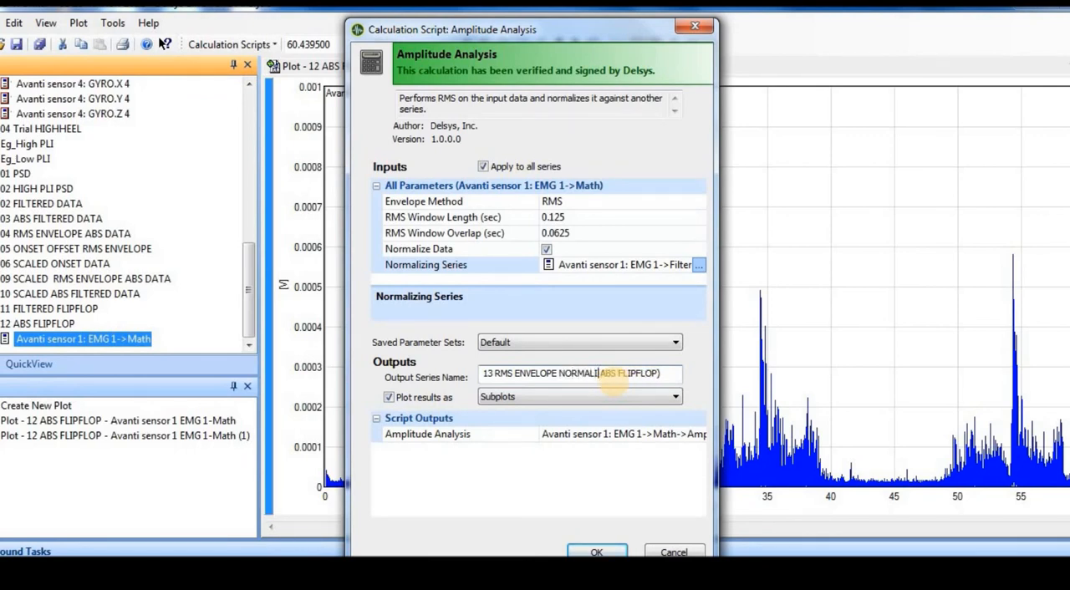
key("BackSpace")
type("TO")
key("BackSpace")
type("OF BAREFE")
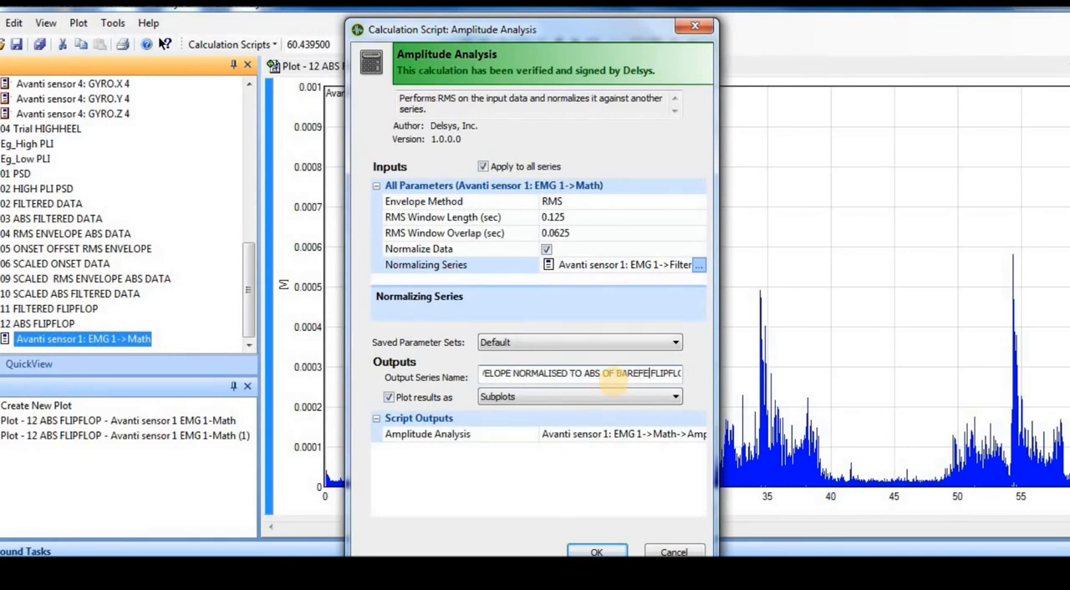
key("shift+Right")
key("shift+Right")
key("shift+Right")
key("shift+Right")
key("shift+Right")
key("shift+Right")
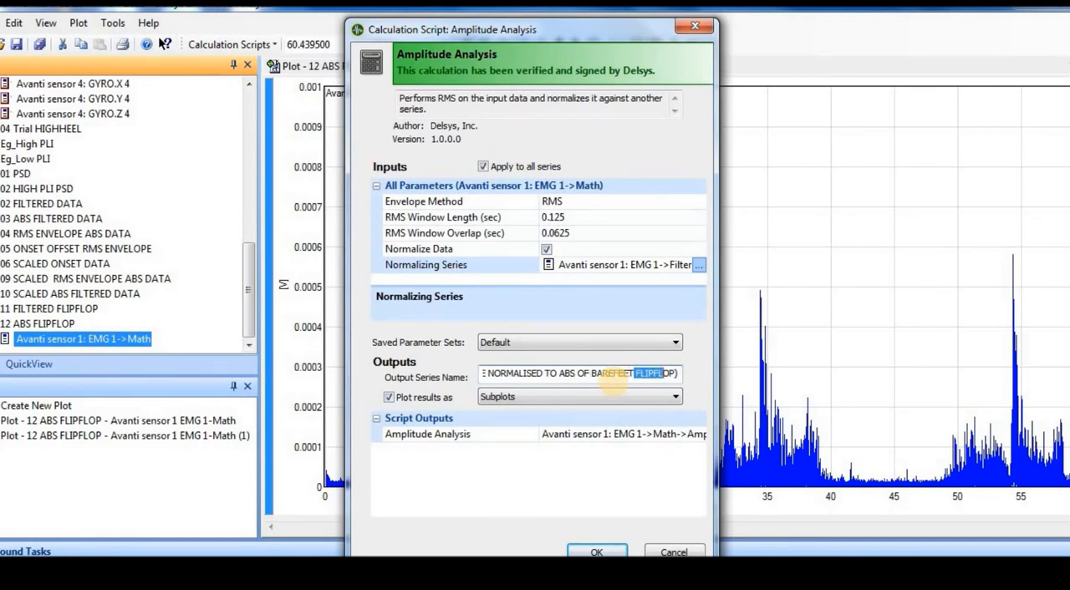
key("BackSpace")
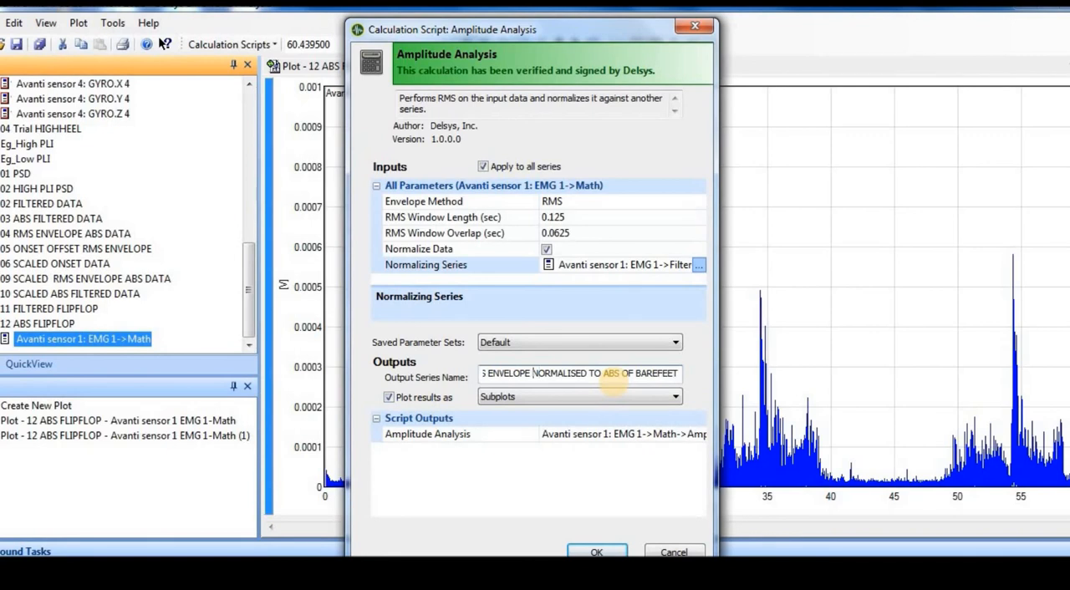
Extend the output name to "13 RMS ENVELOPE OF FLIPFLOP NORMALISED TO ABS OF BAREFEET DATA" and run the Amplitude Analysis.
type("OF")
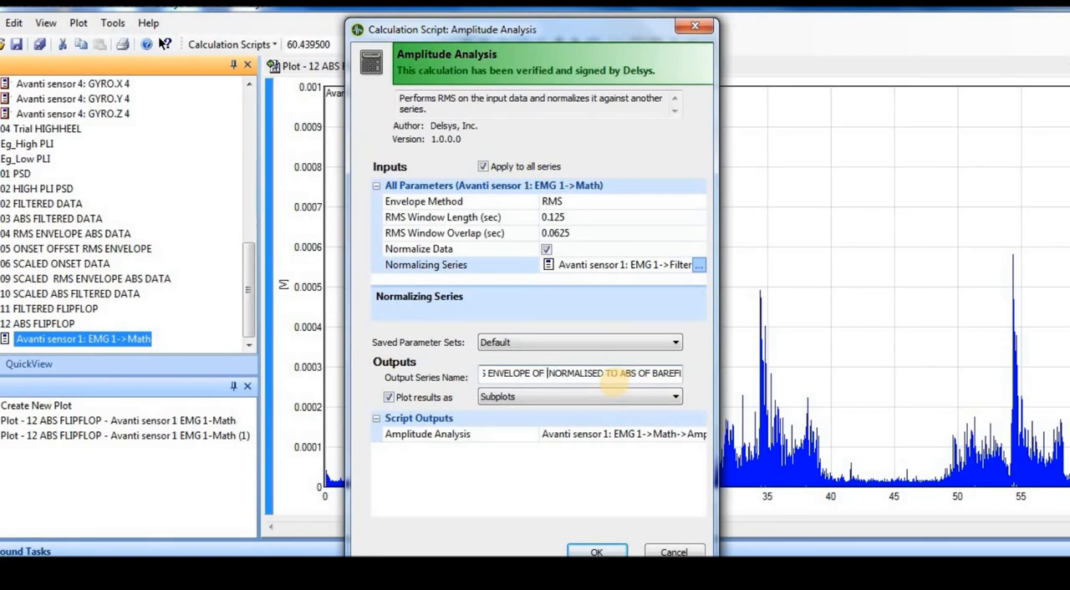
type("FLIPFLOP")
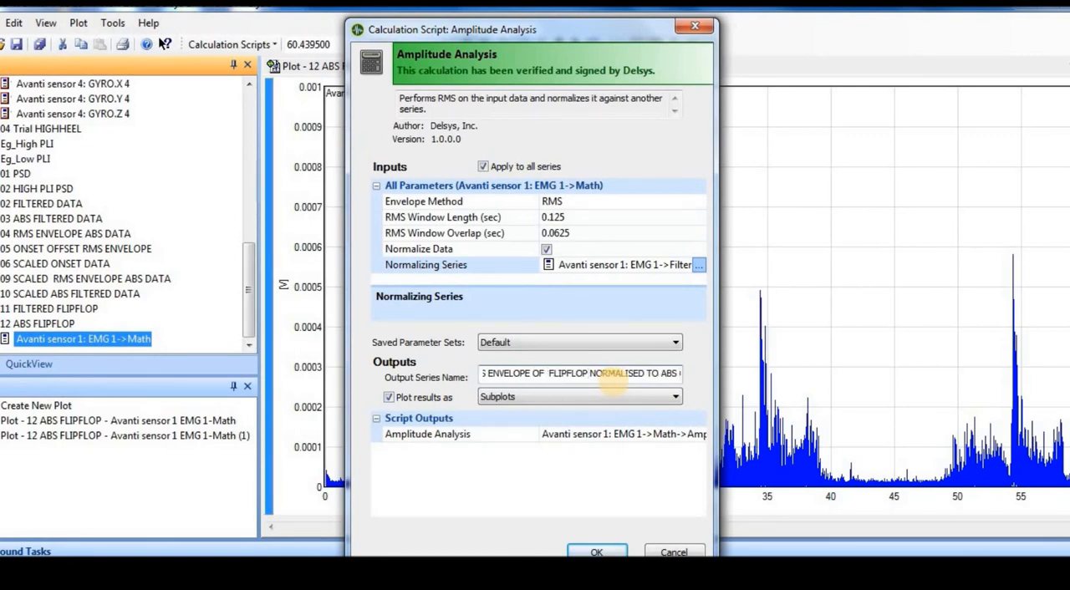
key("Home")
type("13")
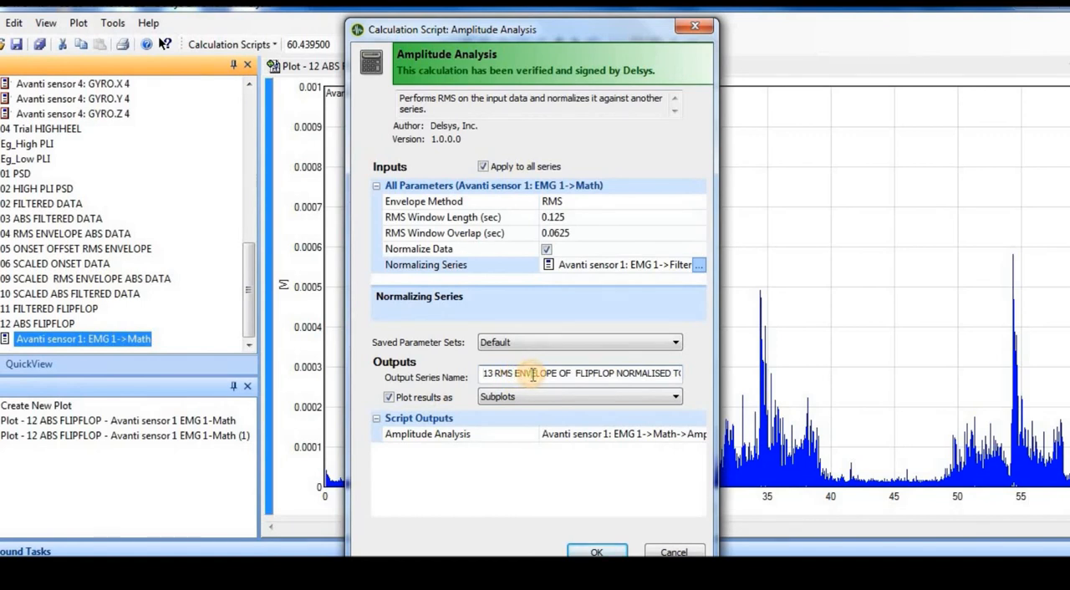
key("Right")
key("Right")
key("Right")
key("Right")
key("Right")
key("Right")
key("Right")
key("Right")
key("Right")
key("Right")
key("Right")
key("Right")
key("Right")
key("Right")
key("Right")
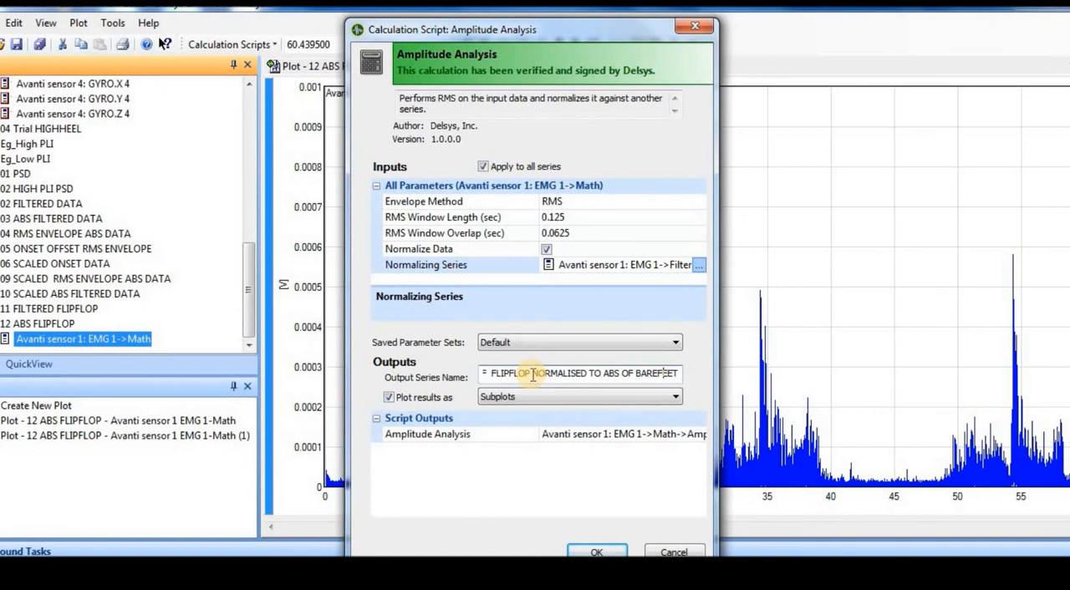
type("DATA")
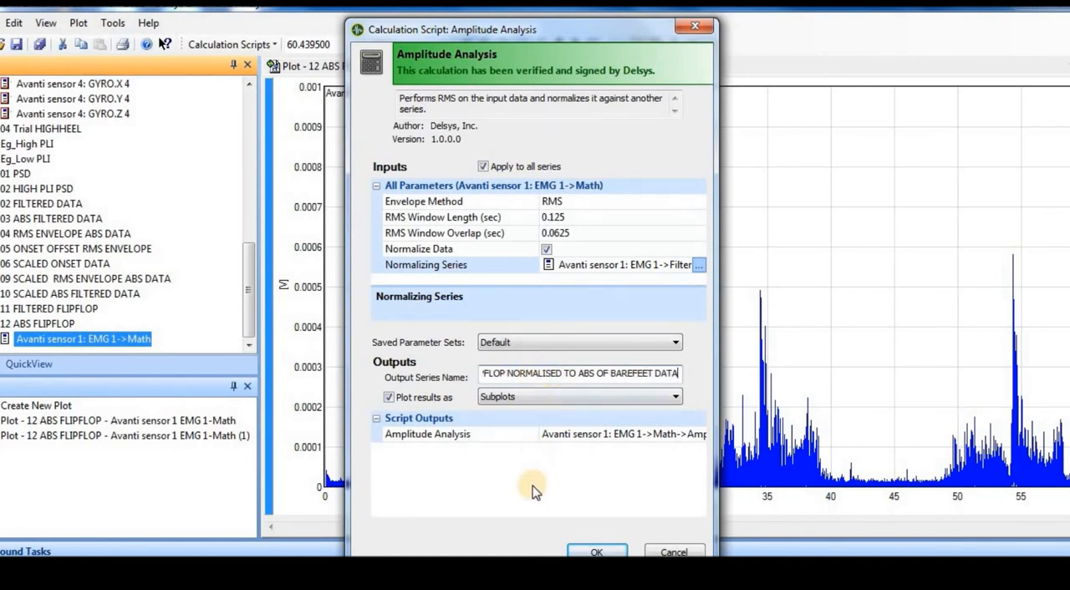
left_click(596, 552)
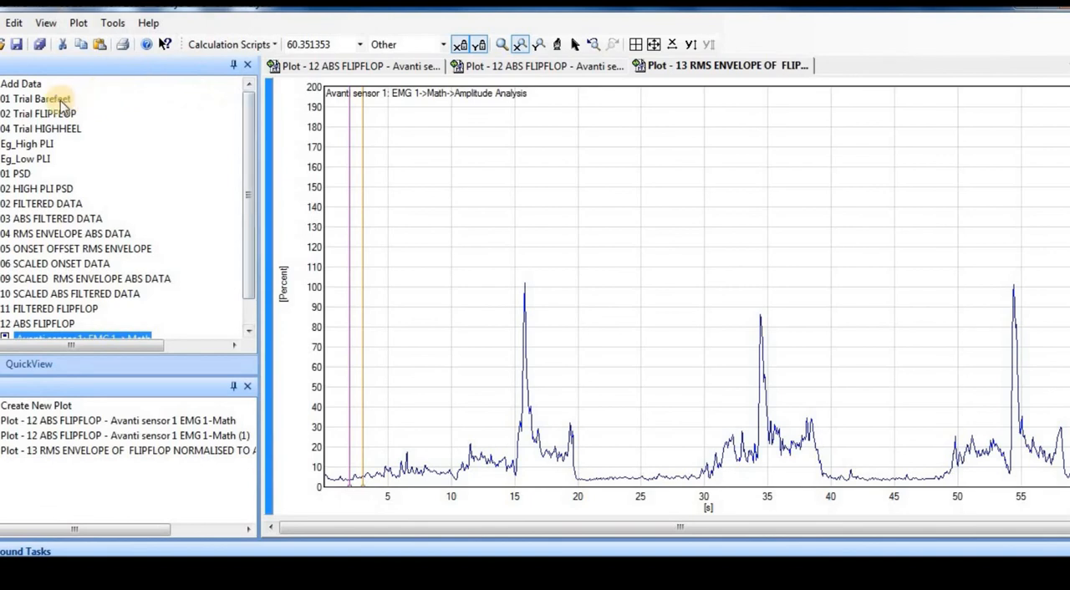
Examine the Add Data file browser without adding a file, then the text and Excel import and export options for 01 Trial Barefeet.
double_click(7, 87)
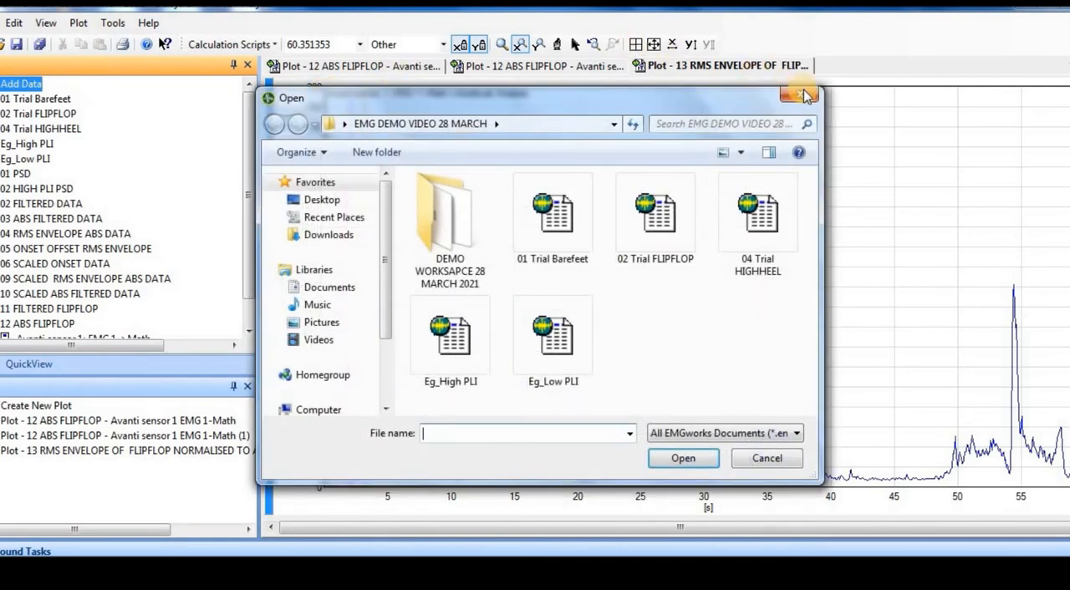
left_click(804, 96)
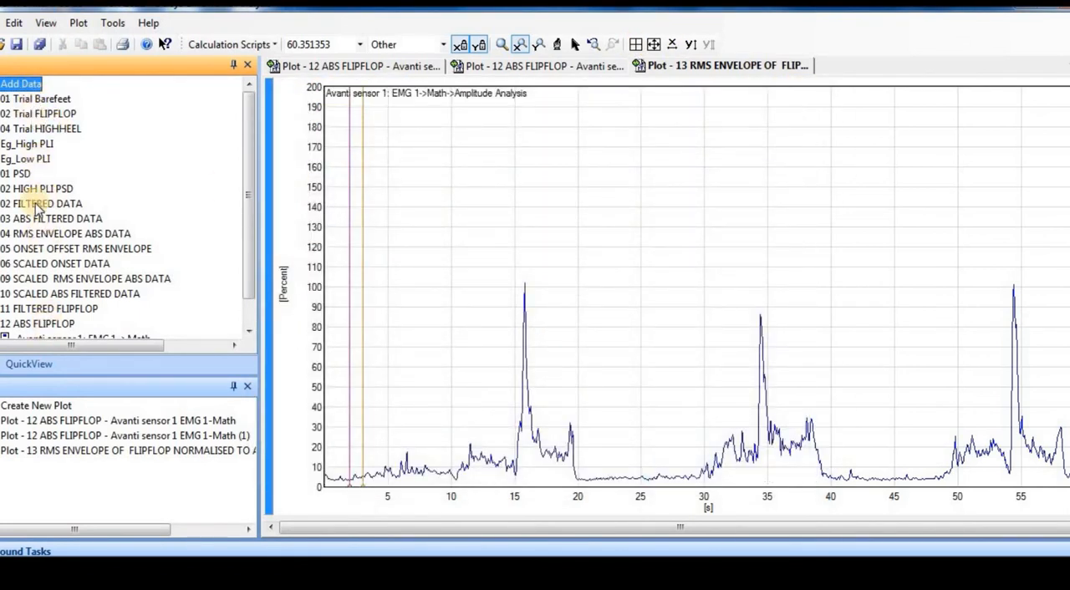
left_click(114, 24)
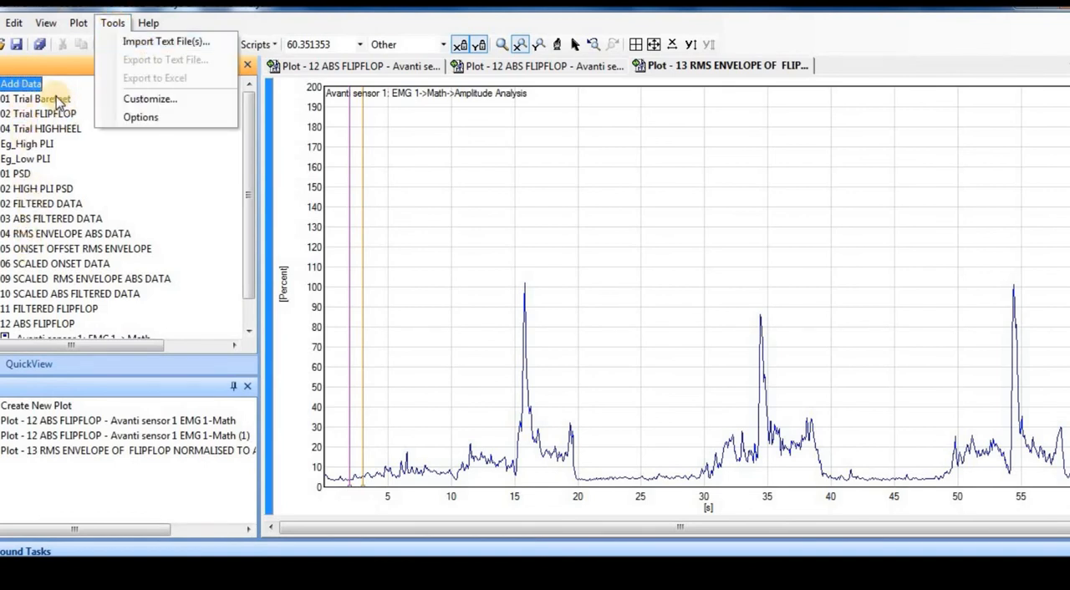
left_click(56, 100)
double_click(56, 100)
left_click(113, 22)
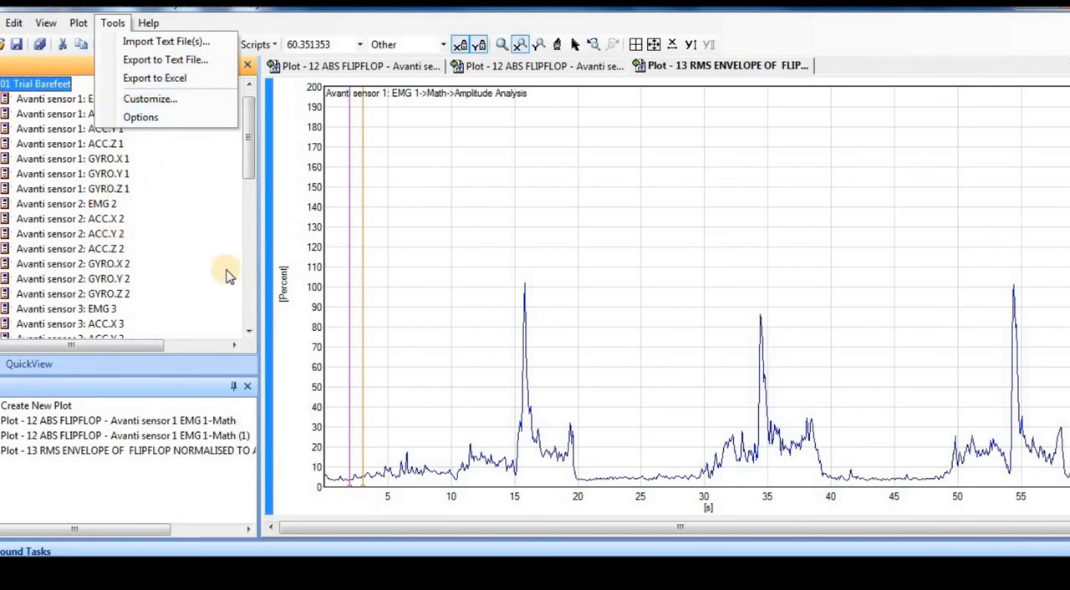
left_click(234, 163)
left_click_drag(248, 163, 254, 309)
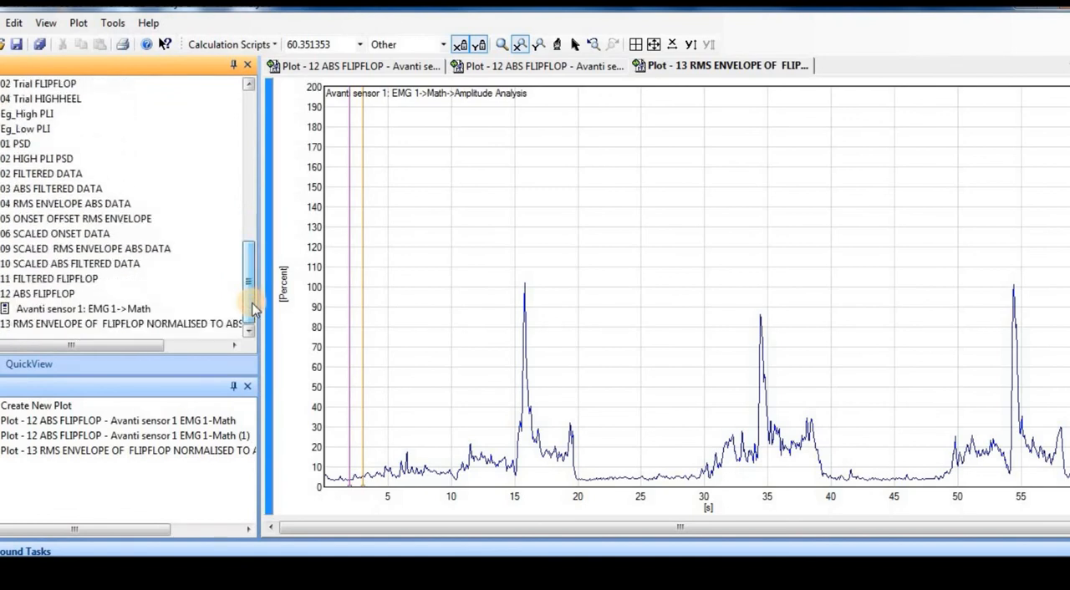